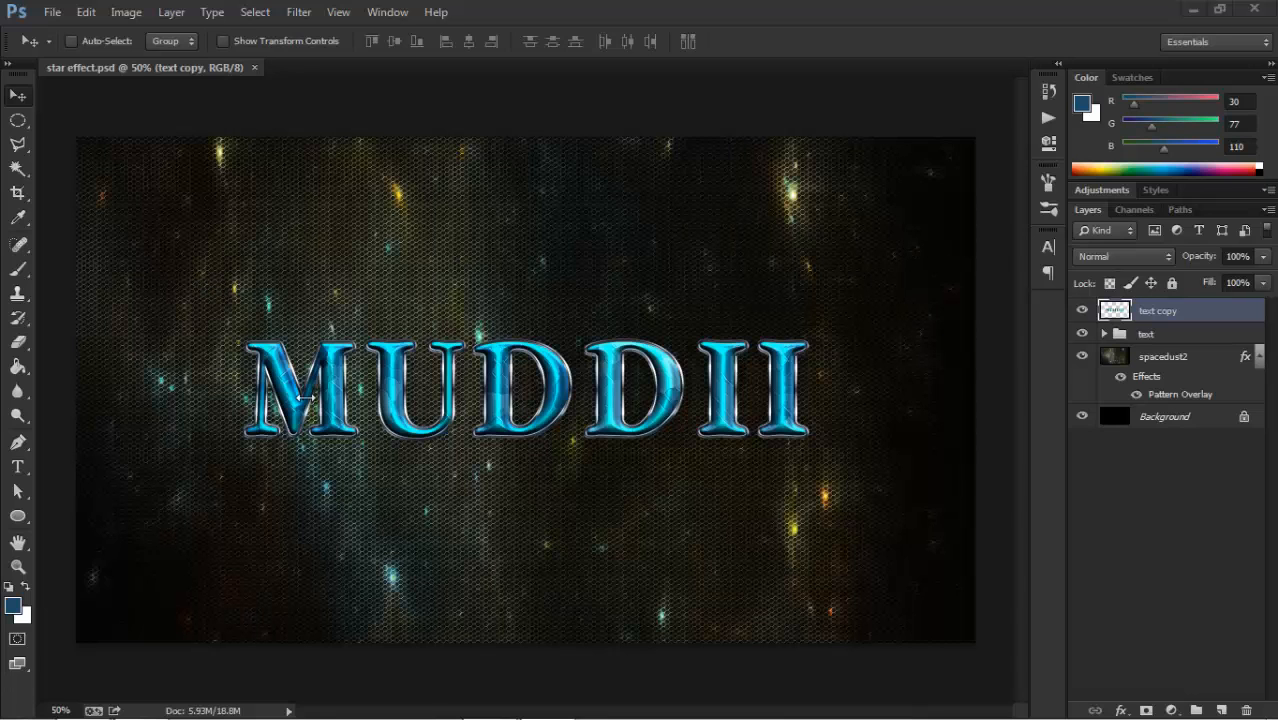
# Place the Meta Mesh Patterns file beside the other resource files on the desktop and return to Photoshop.
pyautogui.click(1193, 9)
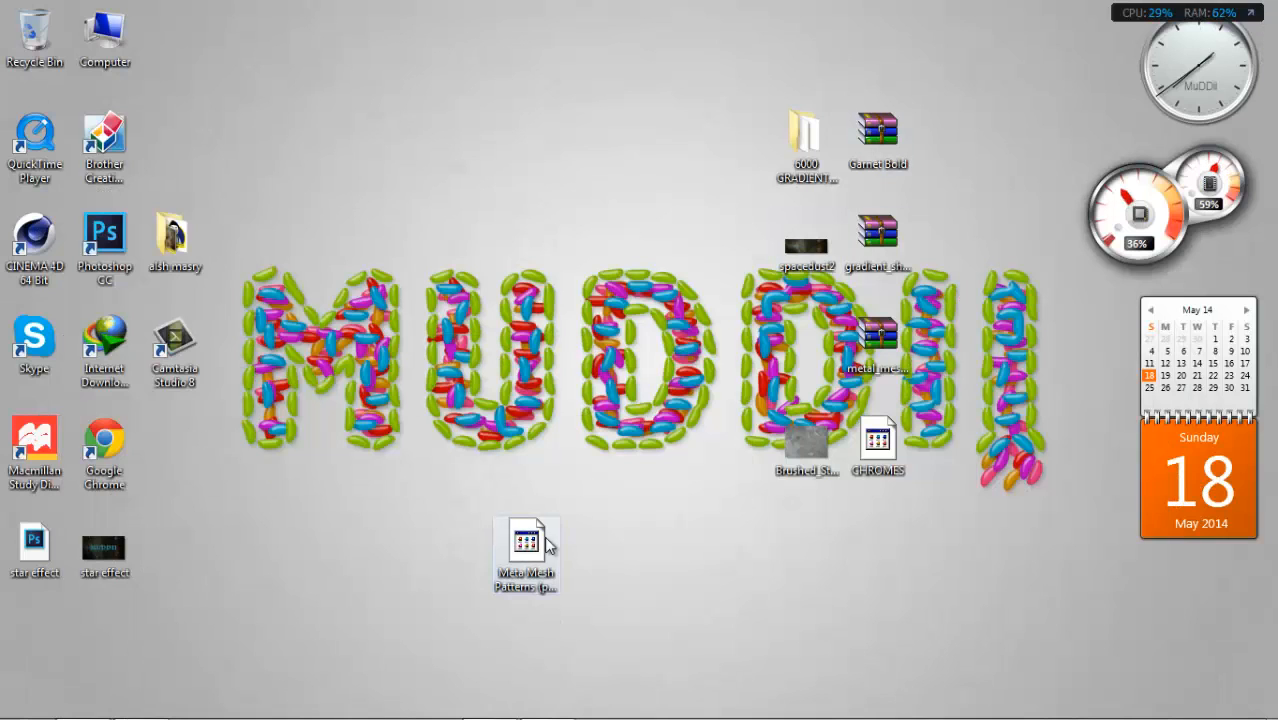
pyautogui.moveTo(527, 545)
pyautogui.mouseDown()
pyautogui.moveTo(800, 338)
pyautogui.moveTo(807, 350)
pyautogui.mouseUp()
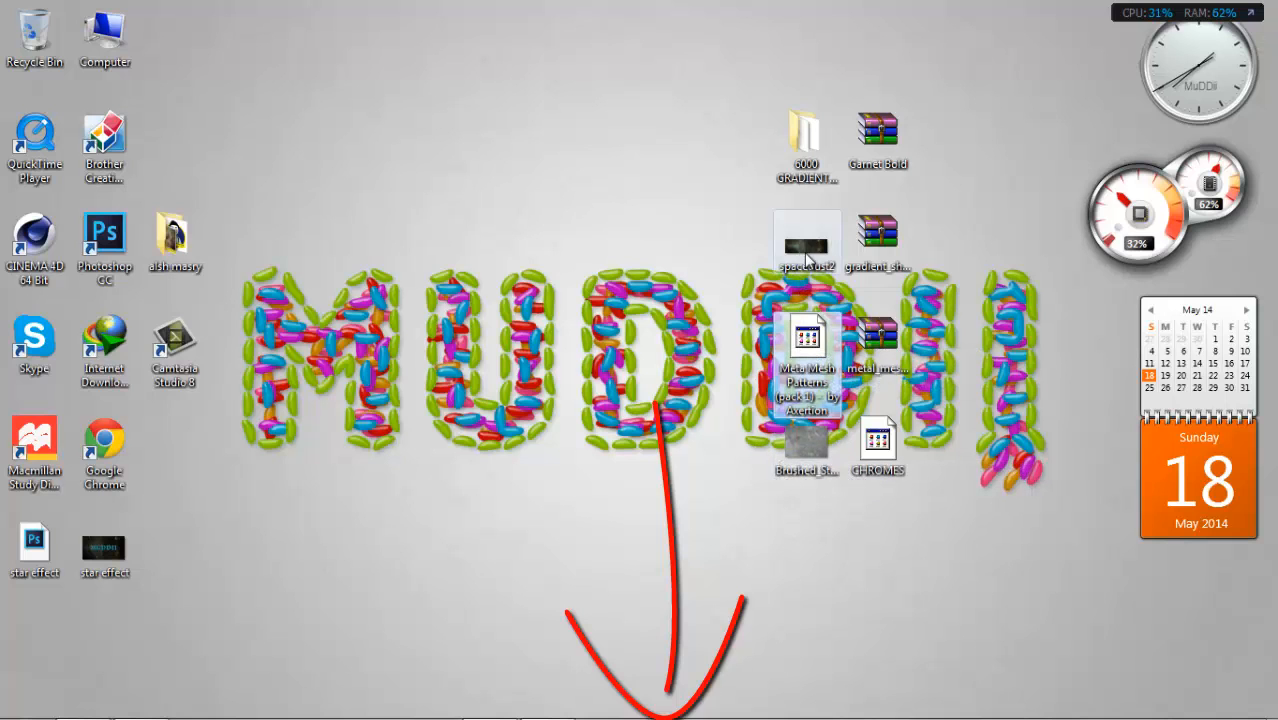
pyautogui.click(139, 704)
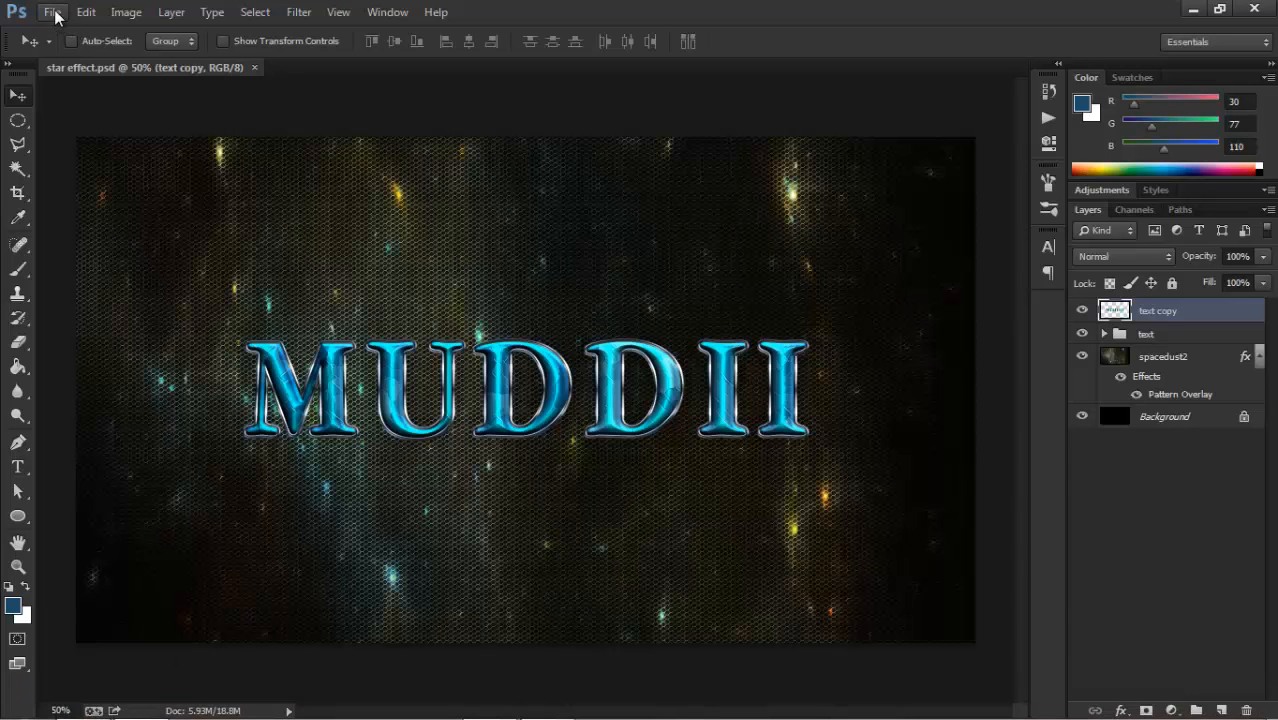
# Open the Brushed_Steel_Metallic_Texture_by_FantasyStock image from the desktop.
pyautogui.click(54, 12)
pyautogui.click(78, 50)
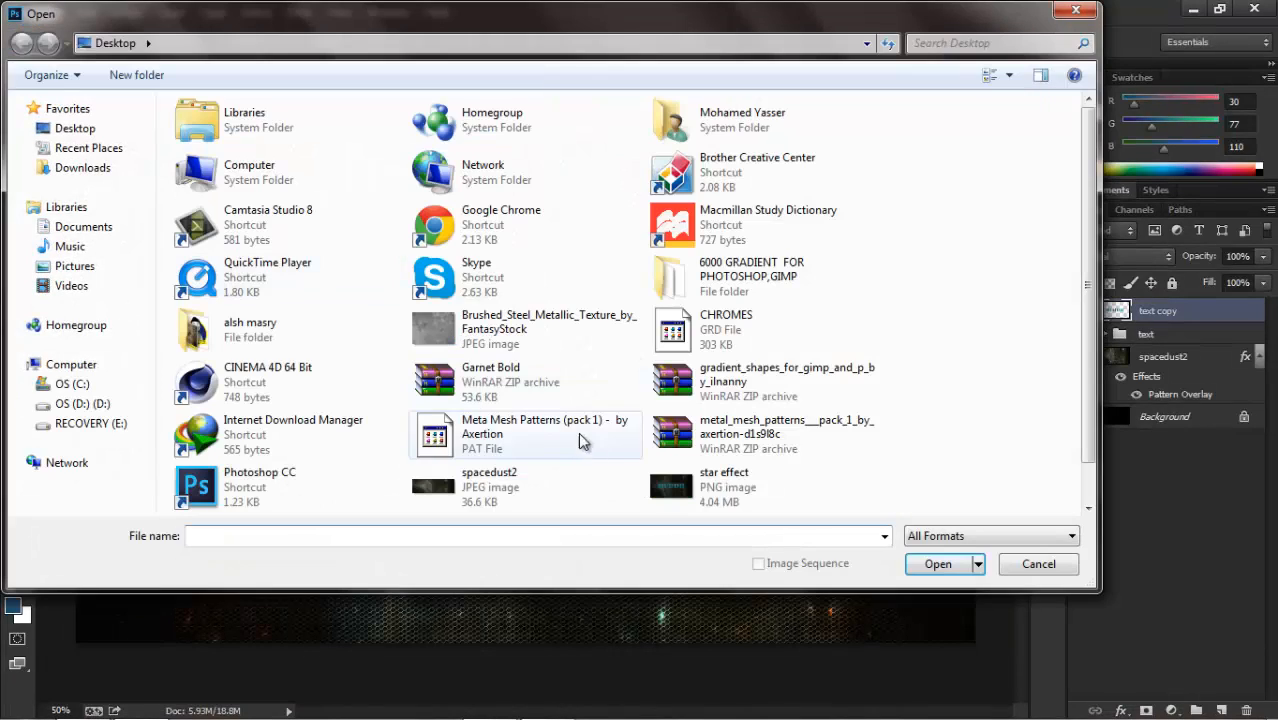
pyautogui.click(526, 336)
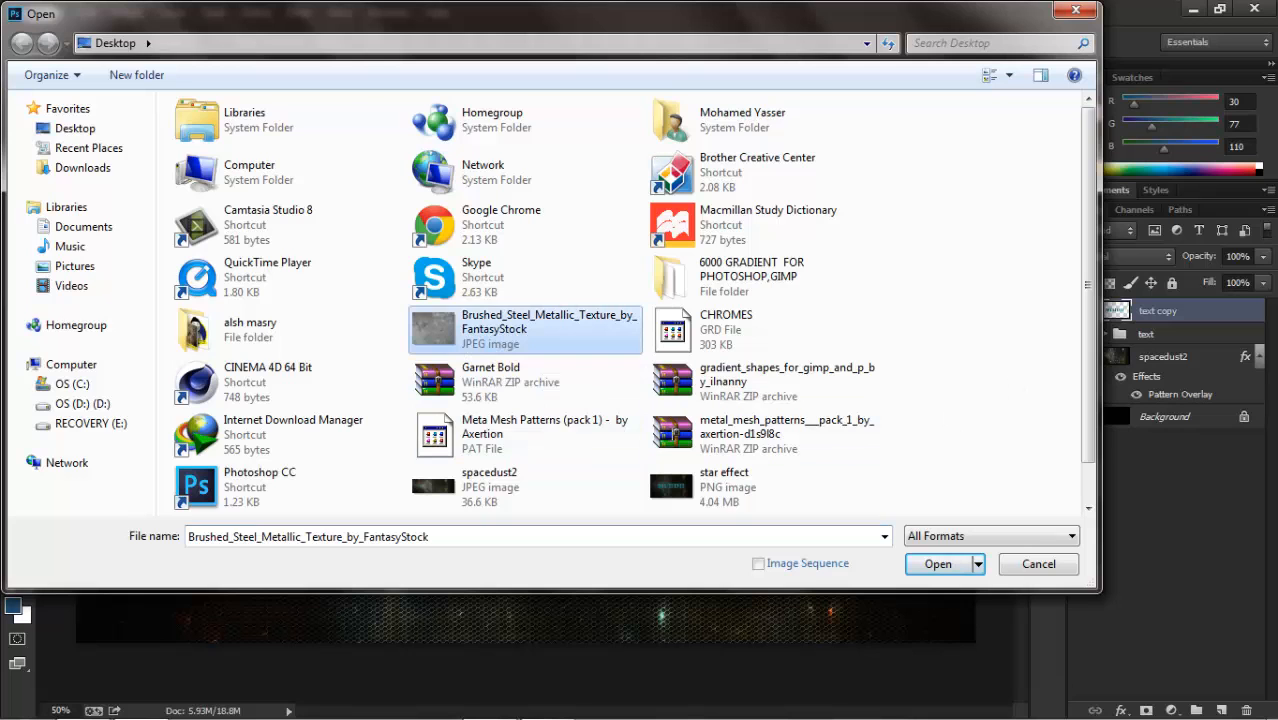
pyautogui.click(937, 564)
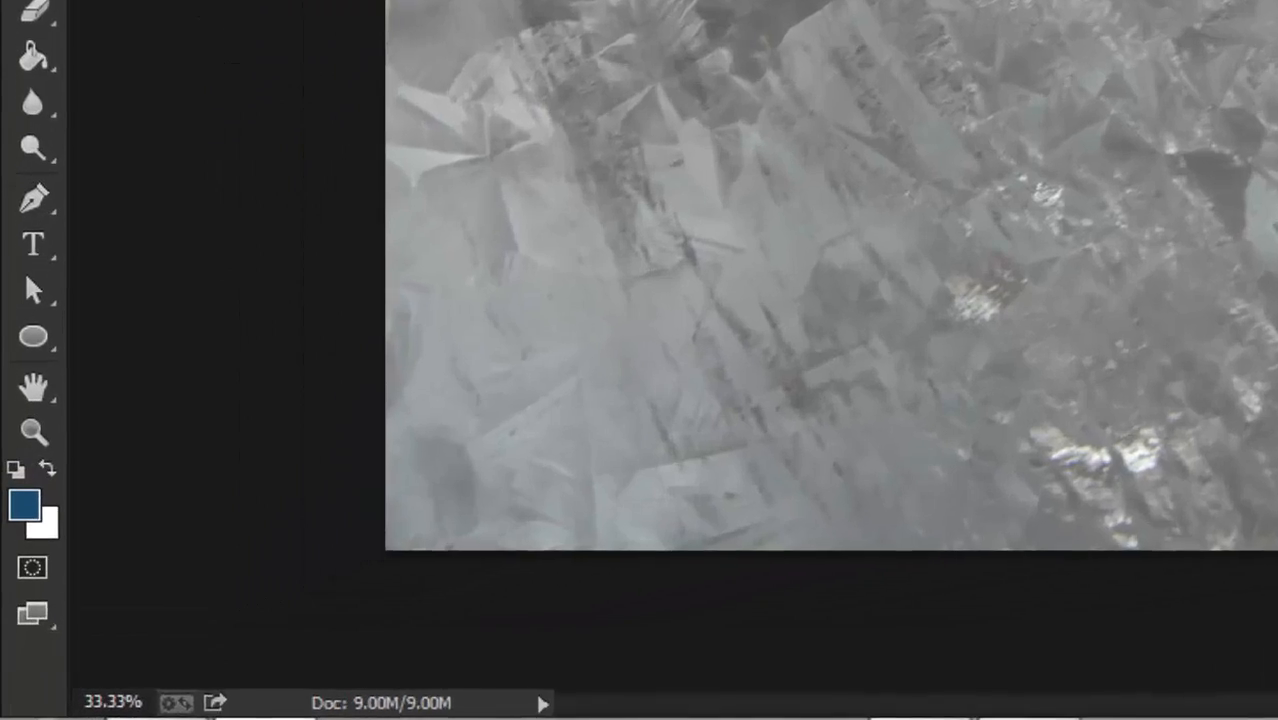
# Define a pattern from the brushed steel texture and close its document.
pyautogui.click(86, 12)
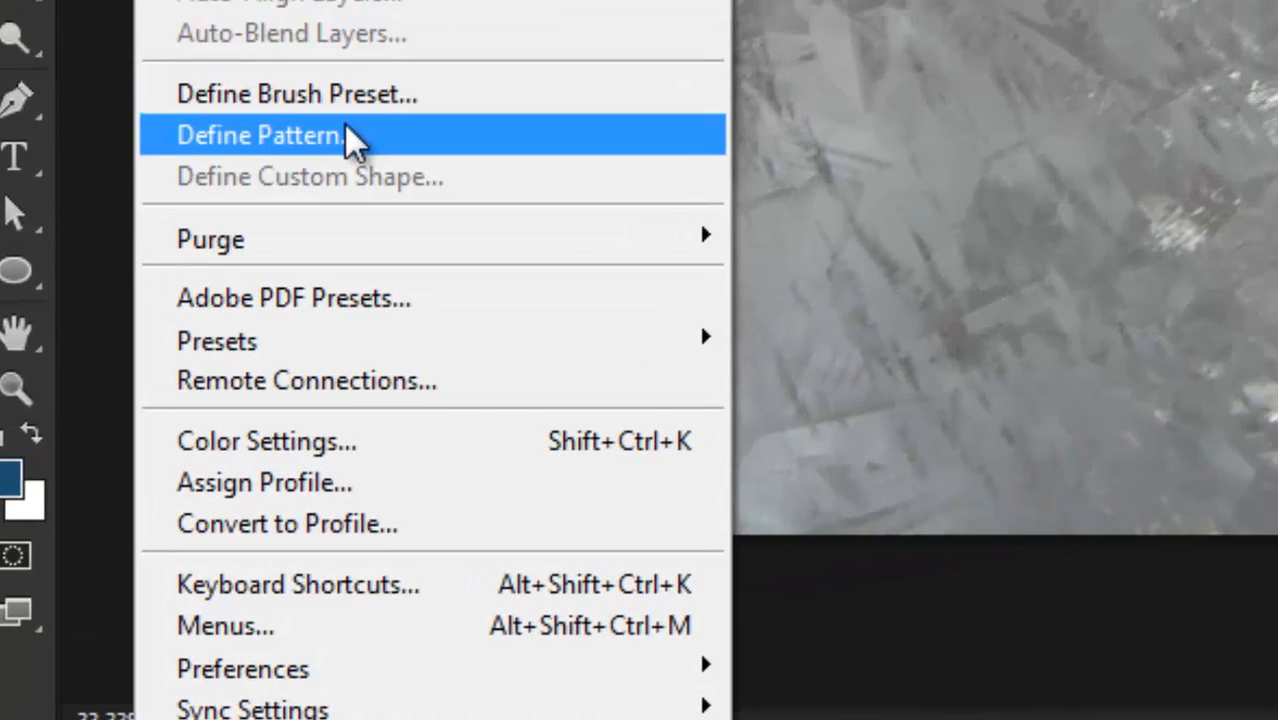
pyautogui.click(378, 113)
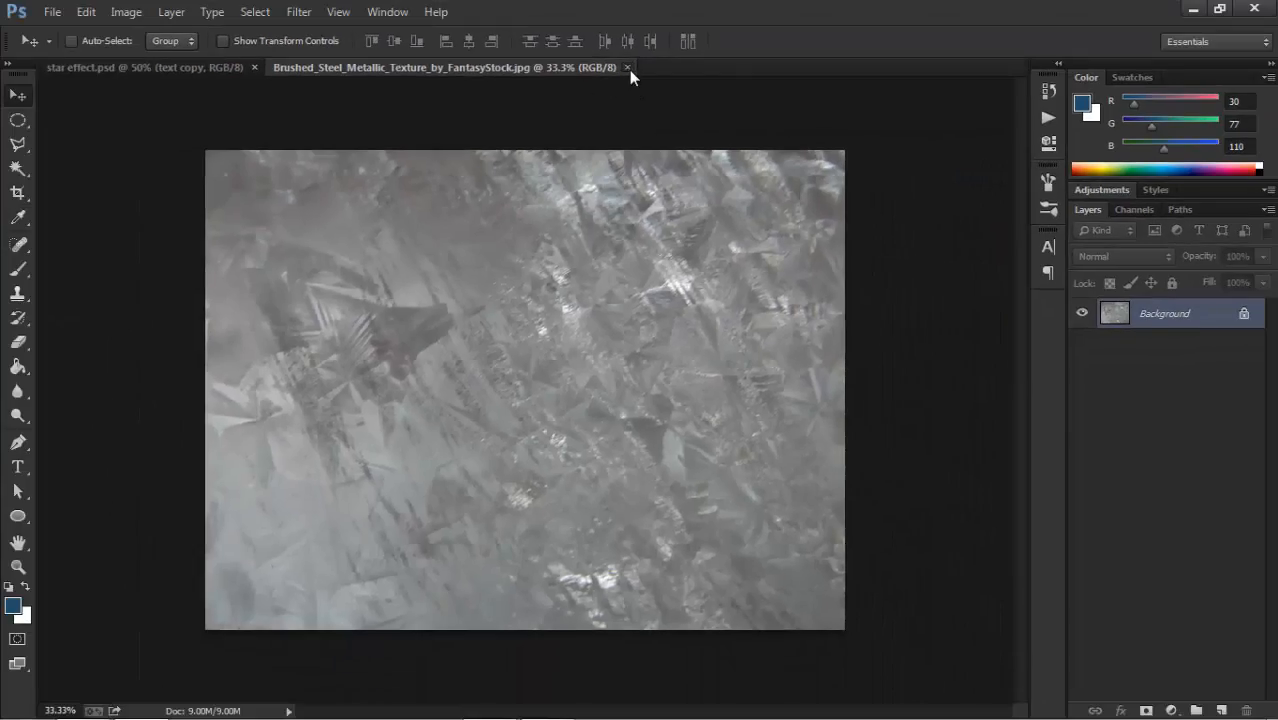
pyautogui.click(629, 70)
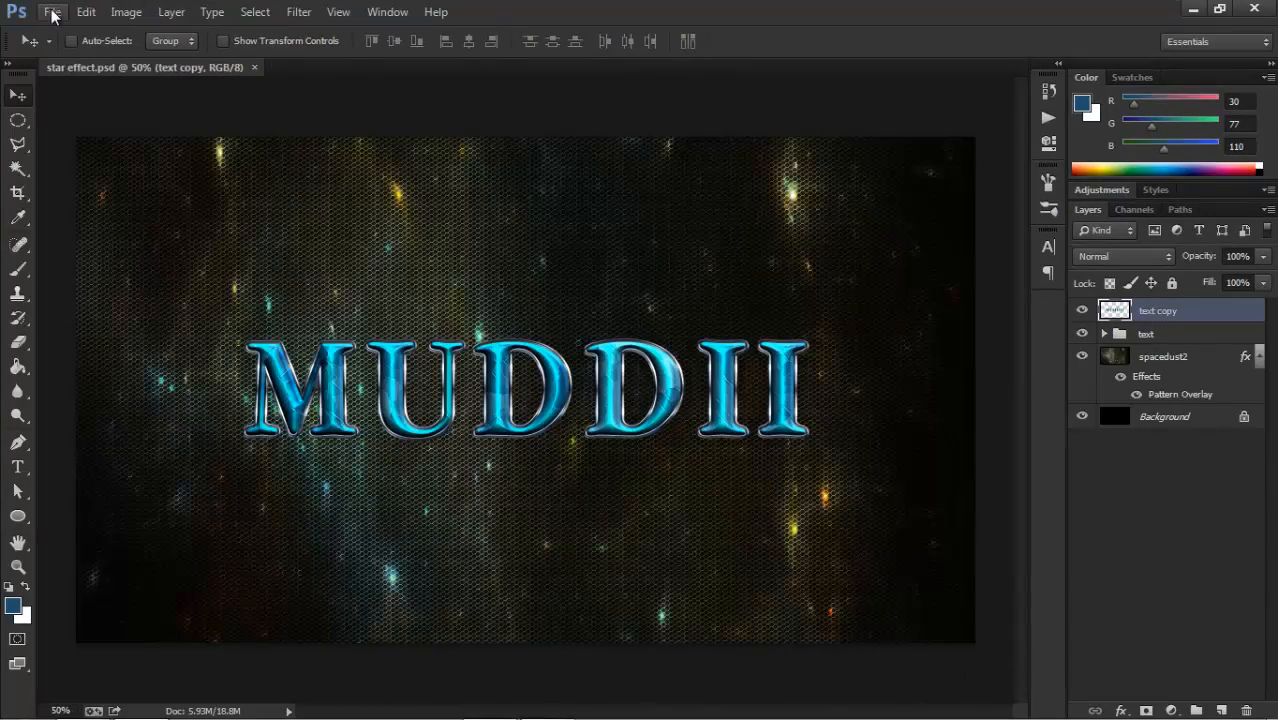
# Create a new 1920 x 1080 pixel RGB document at 72 pixels/inch with a white background, using the MYD Productions. preset.
pyautogui.click(52, 12)
pyautogui.click(75, 33)
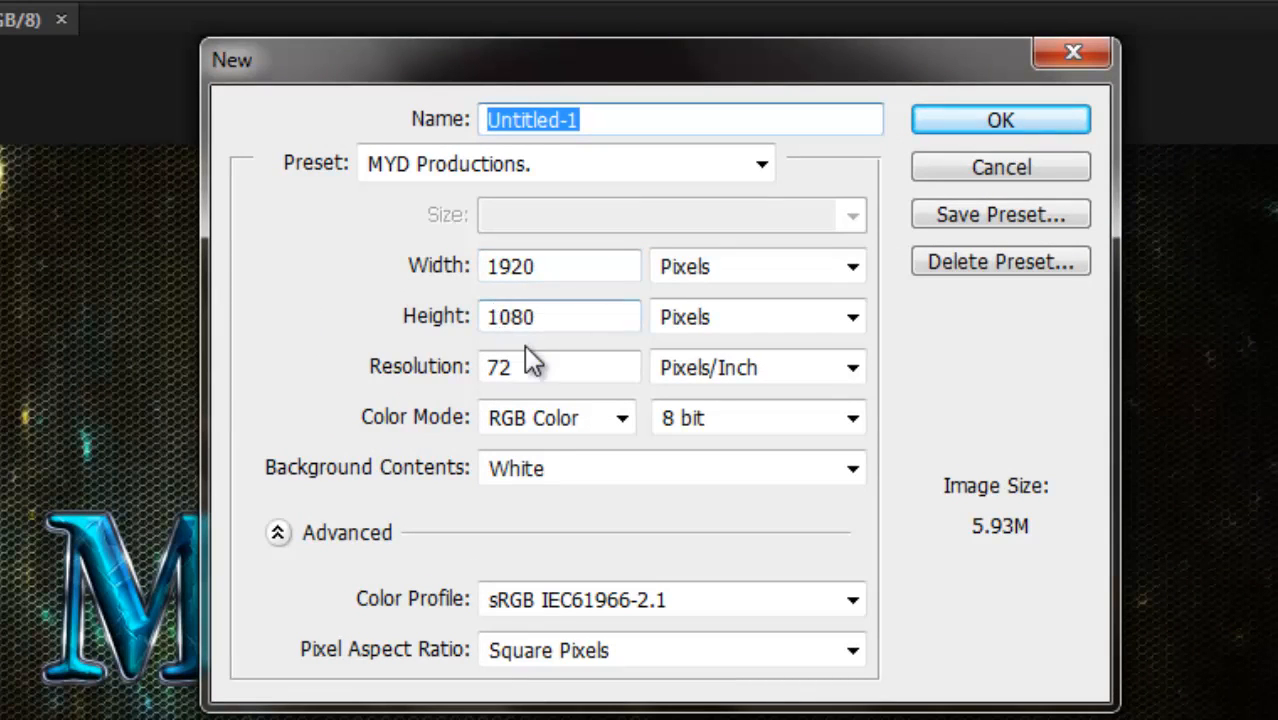
pyautogui.click(995, 124)
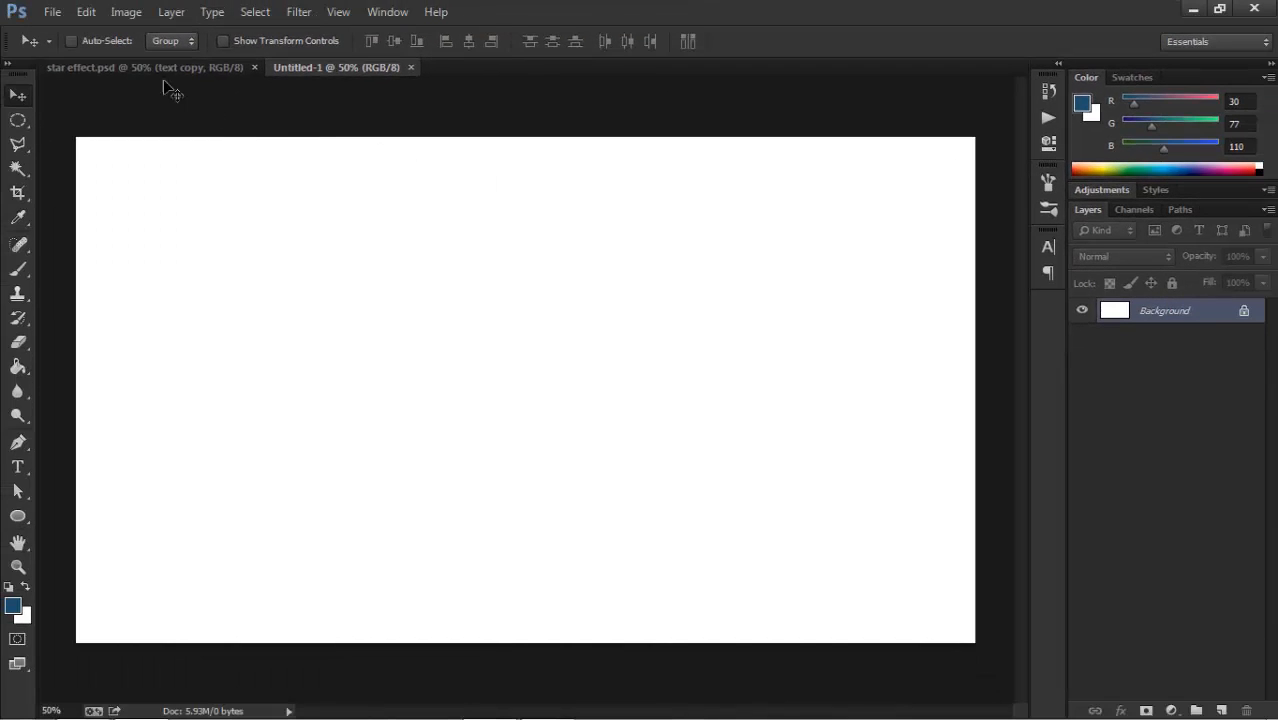
pyautogui.click(160, 69)
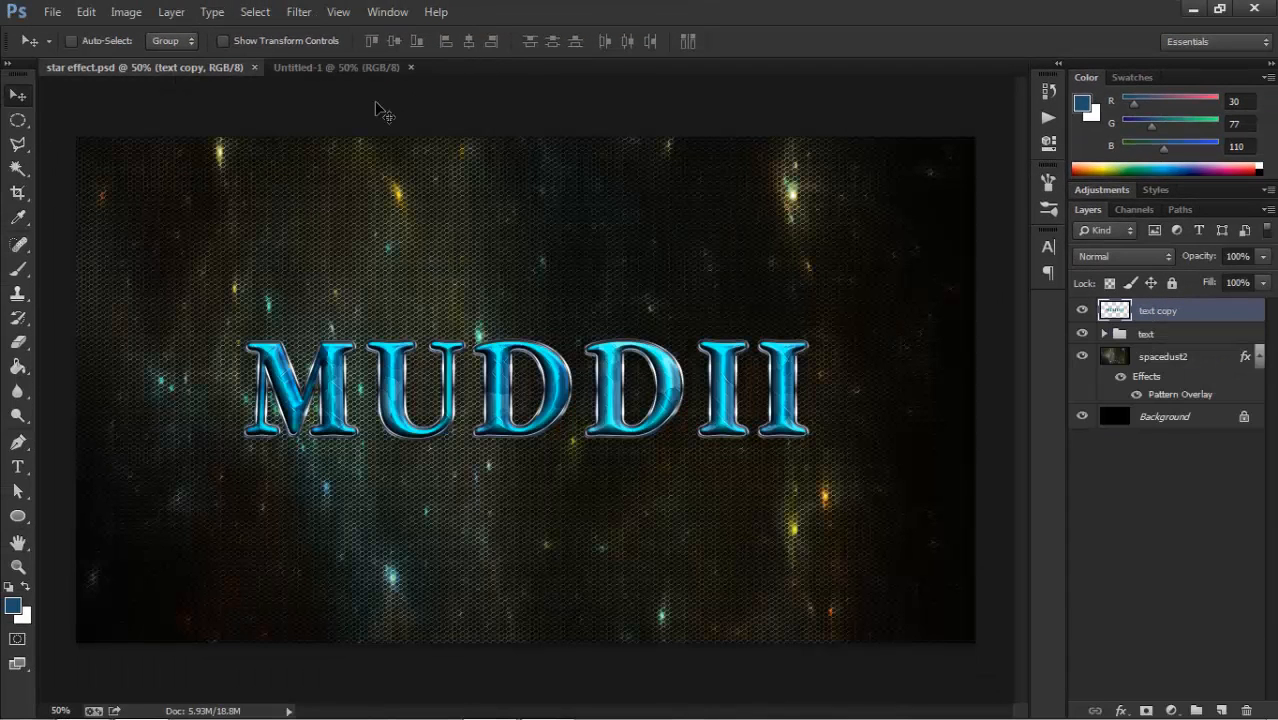
pyautogui.click(390, 67)
# Place the spacedust2 image from the desktop, stretch it to 320% width and 540% height to fill the canvas, and rasterize its layer.
pyautogui.click(1194, 9)
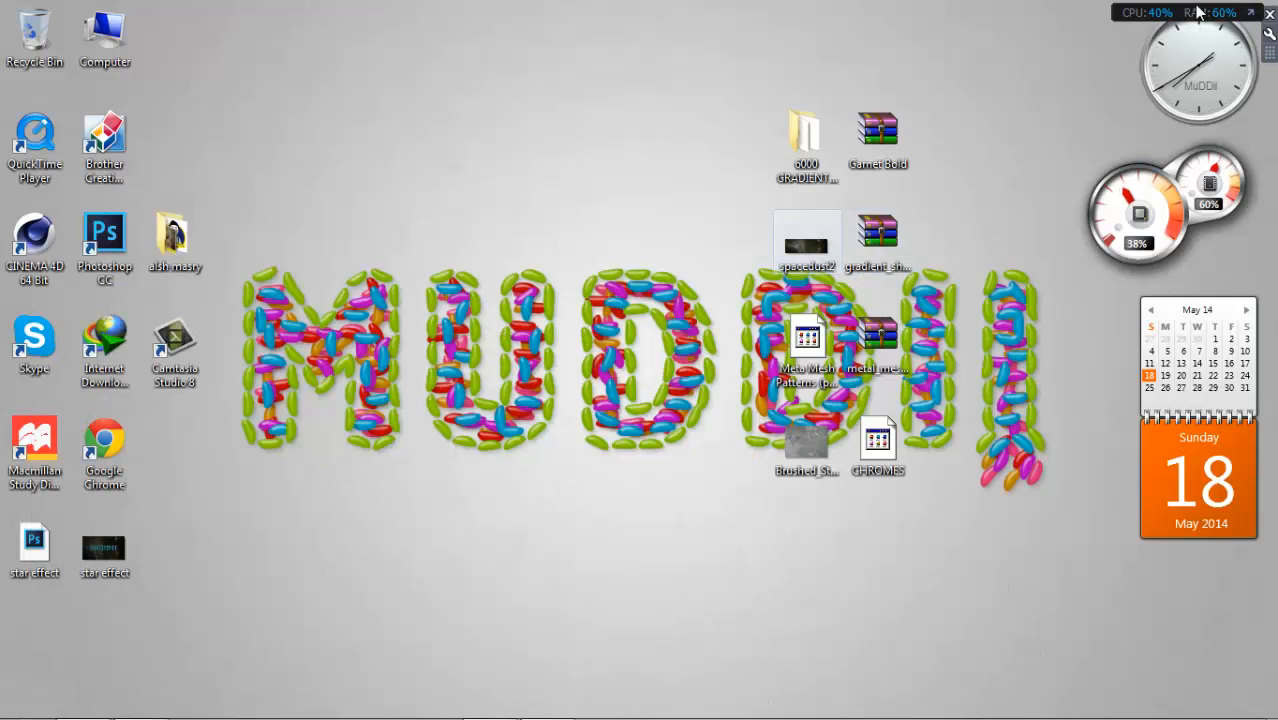
pyautogui.moveTo(800, 255); pyautogui.dragTo(449, 342)
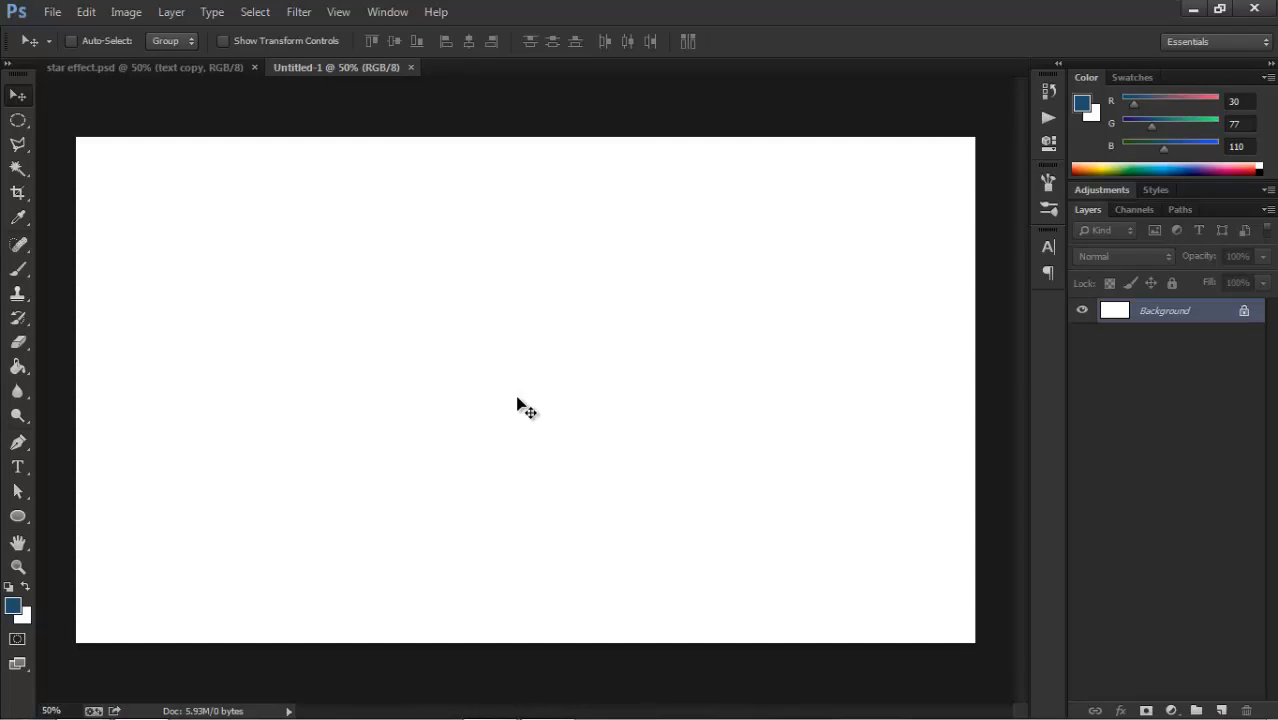
pyautogui.moveTo(668, 437); pyautogui.dragTo(976, 643)
pyautogui.moveTo(386, 344); pyautogui.dragTo(76, 137)
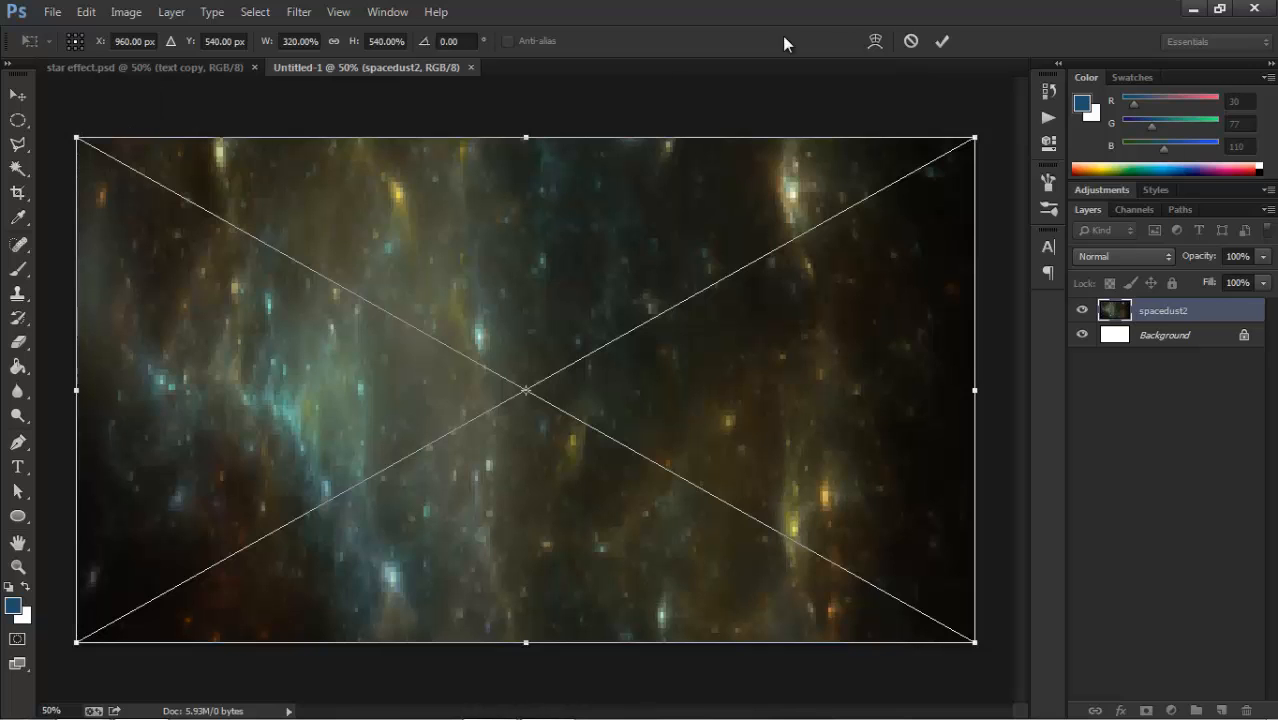
pyautogui.click(940, 42)
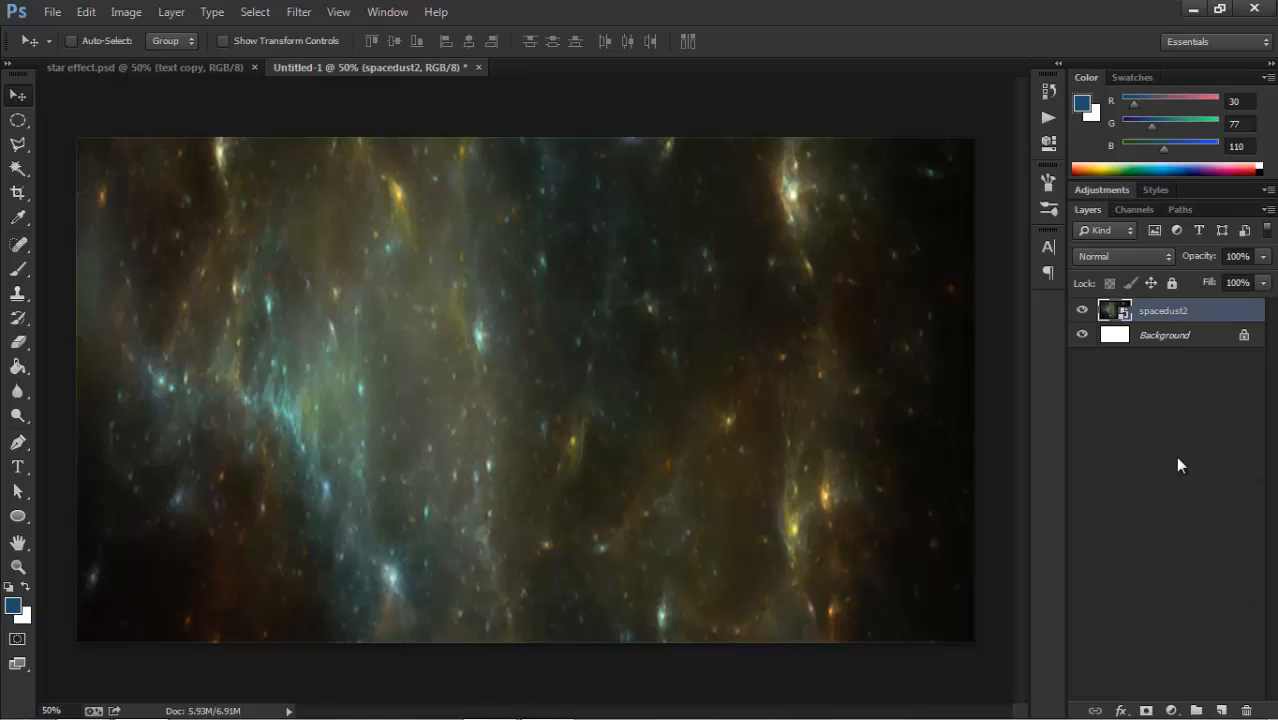
pyautogui.rightClick(1171, 315)
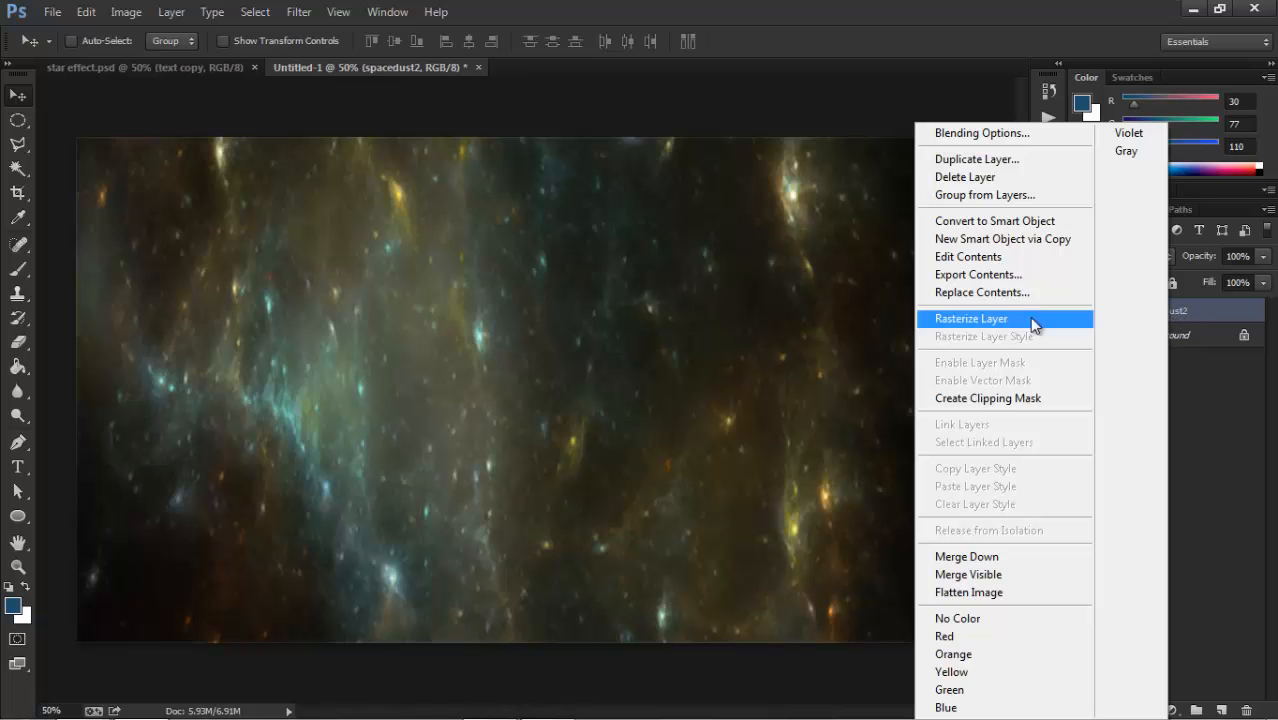
pyautogui.click(986, 321)
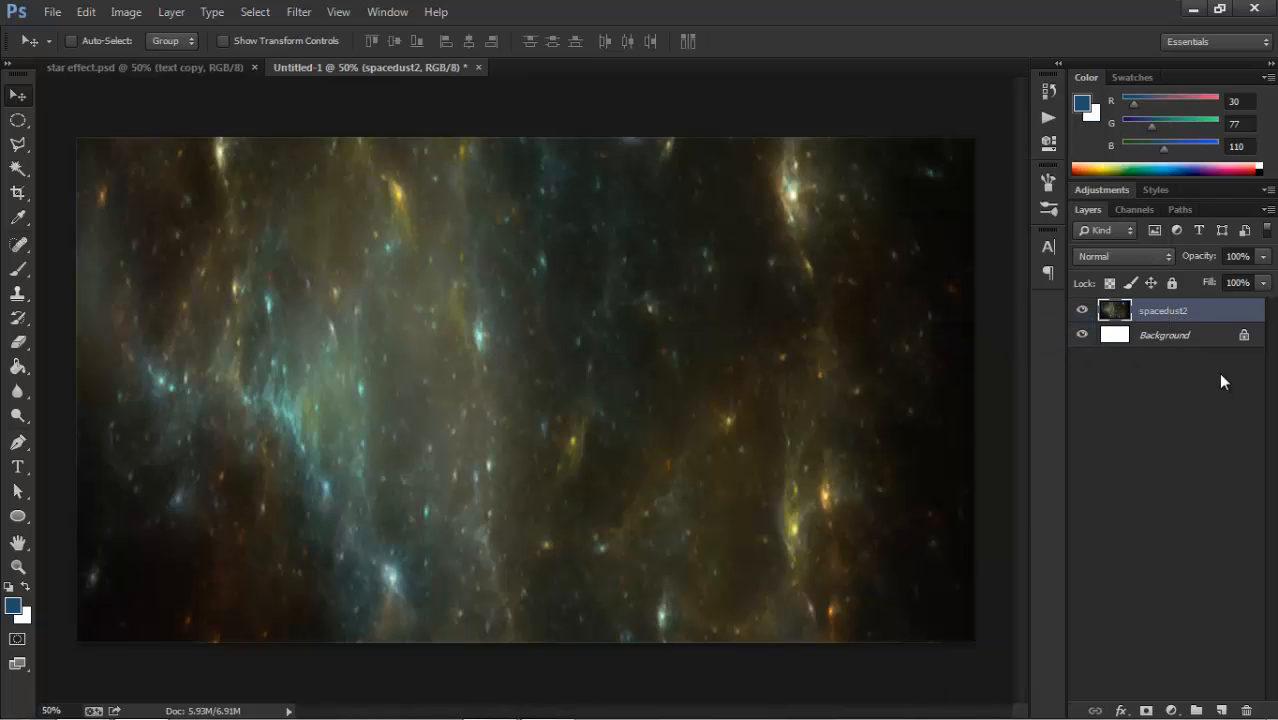
# Add a Pattern Overlay to the spacedust2 layer with the Overlay blend mode and the dark hexagonal mesh pattern.
pyautogui.doubleClick(1201, 316)
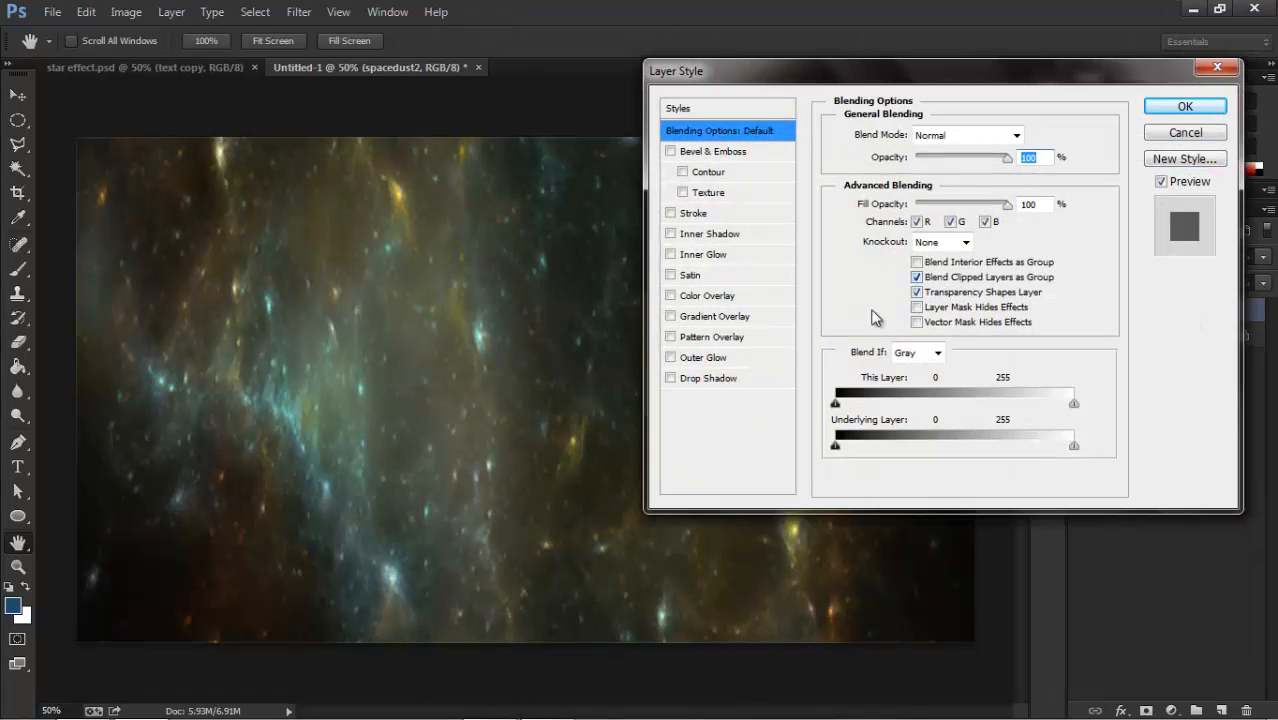
pyautogui.click(762, 337)
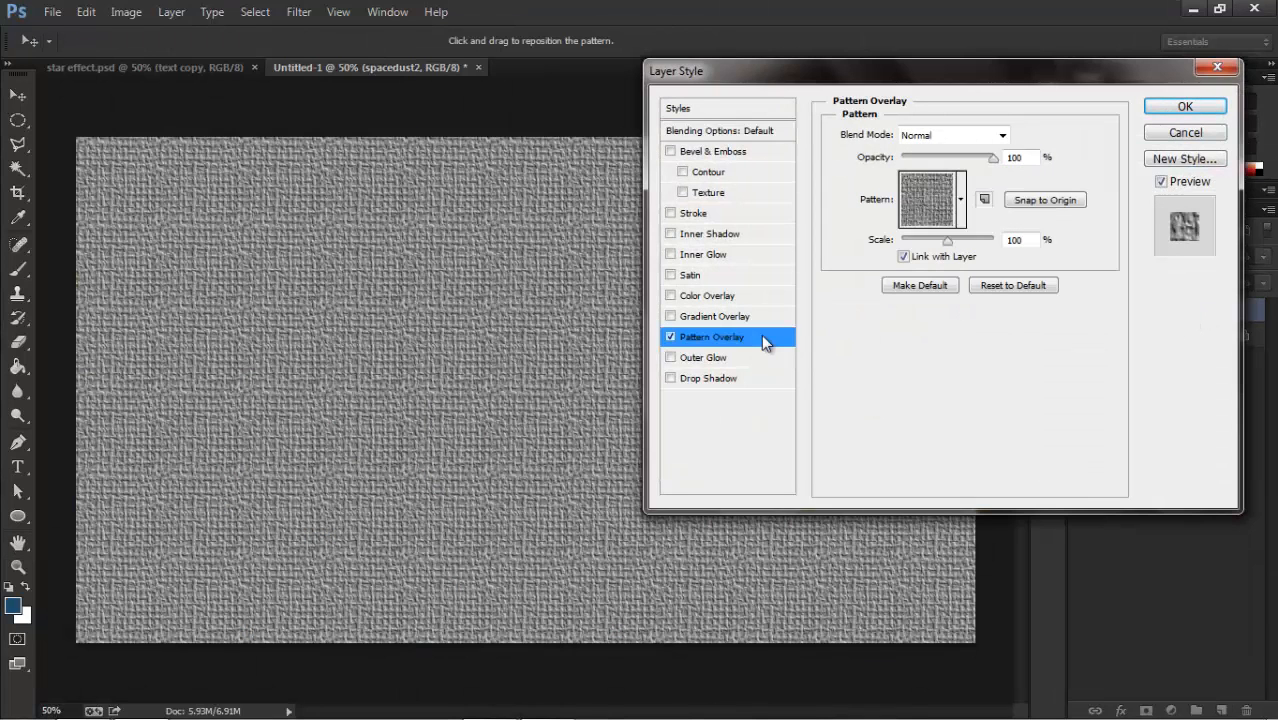
pyautogui.click(1001, 139)
pyautogui.click(948, 380)
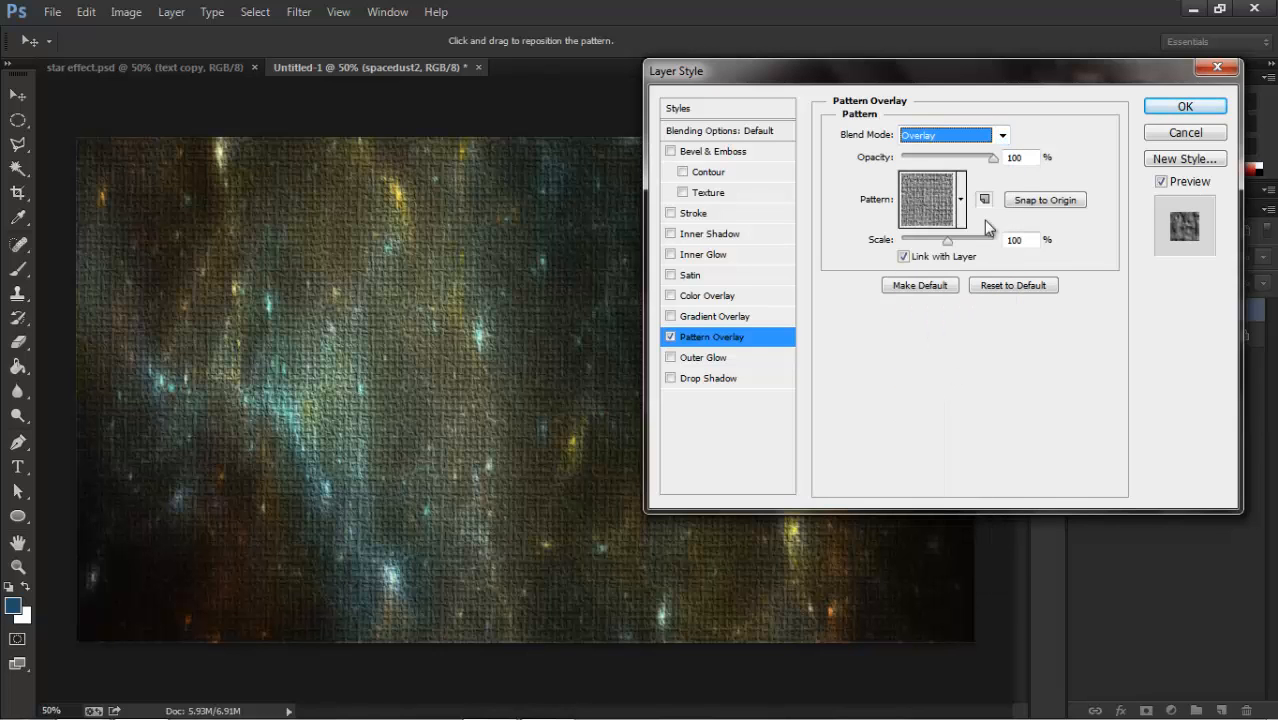
pyautogui.click(961, 205)
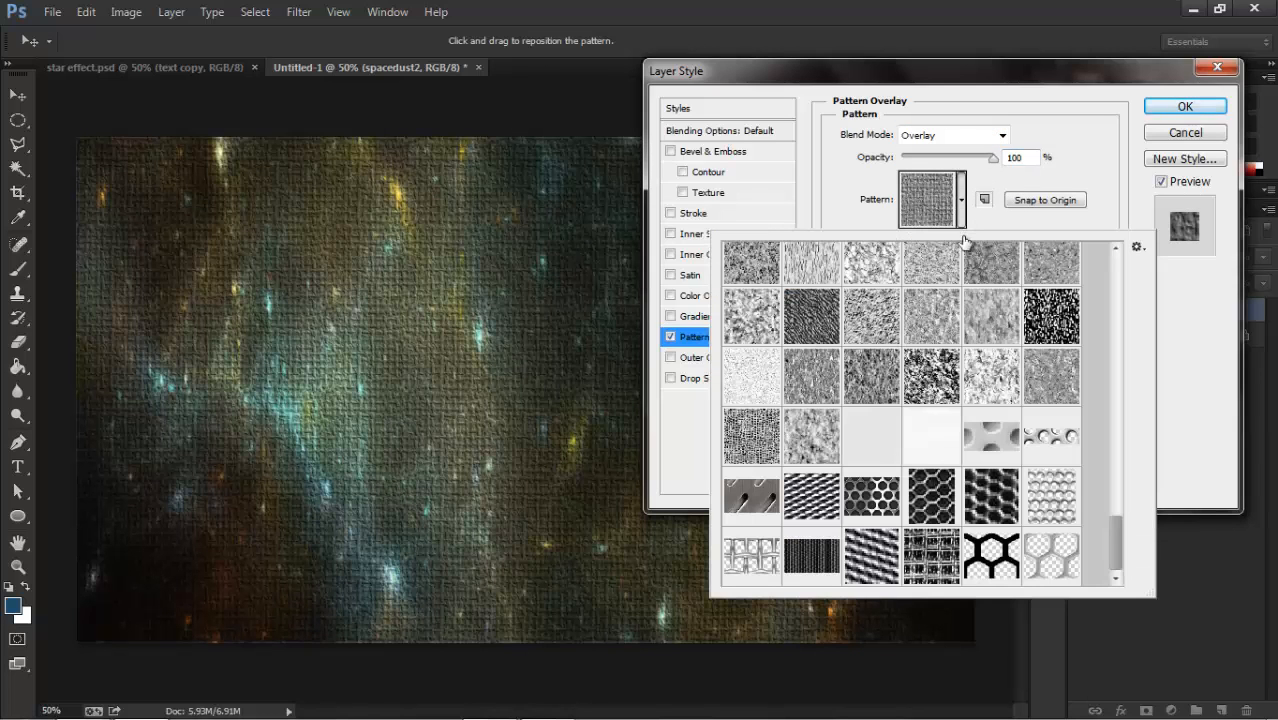
pyautogui.click(931, 497)
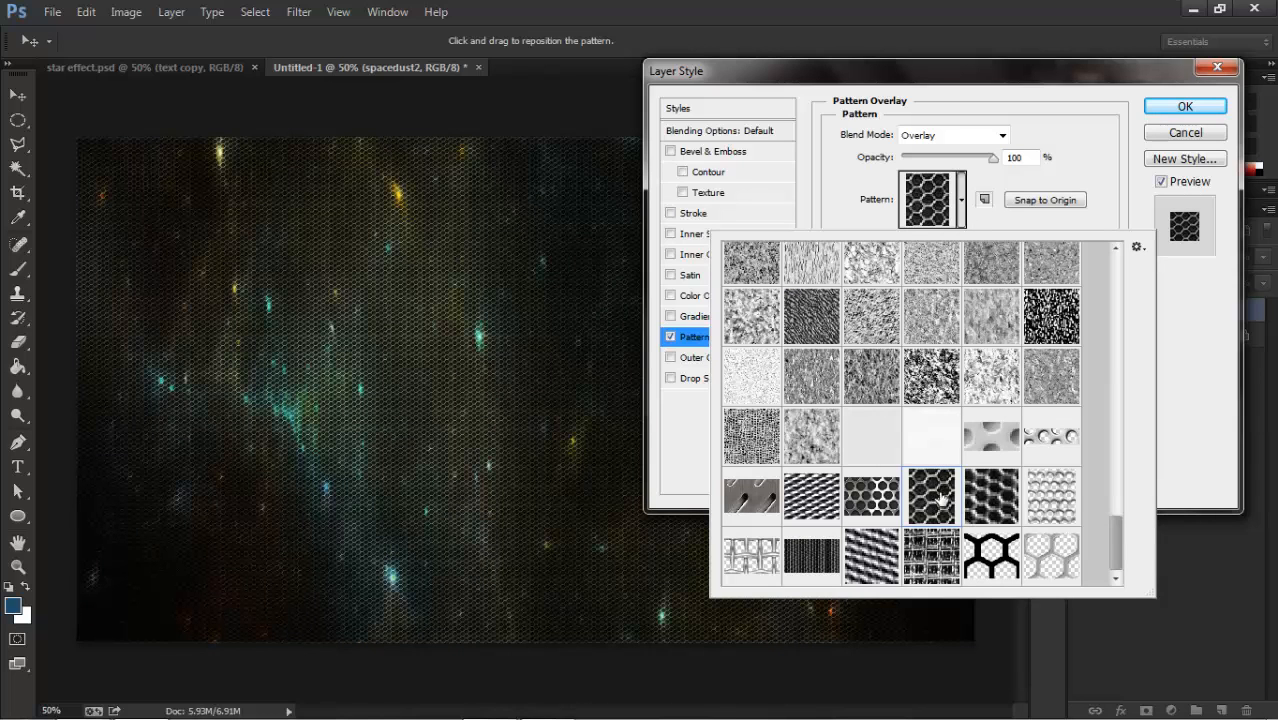
# Select the Meta Mesh Patterns (pack 1) file for loading as patterns and accept the Pattern Overlay settings.
pyautogui.click(1137, 247)
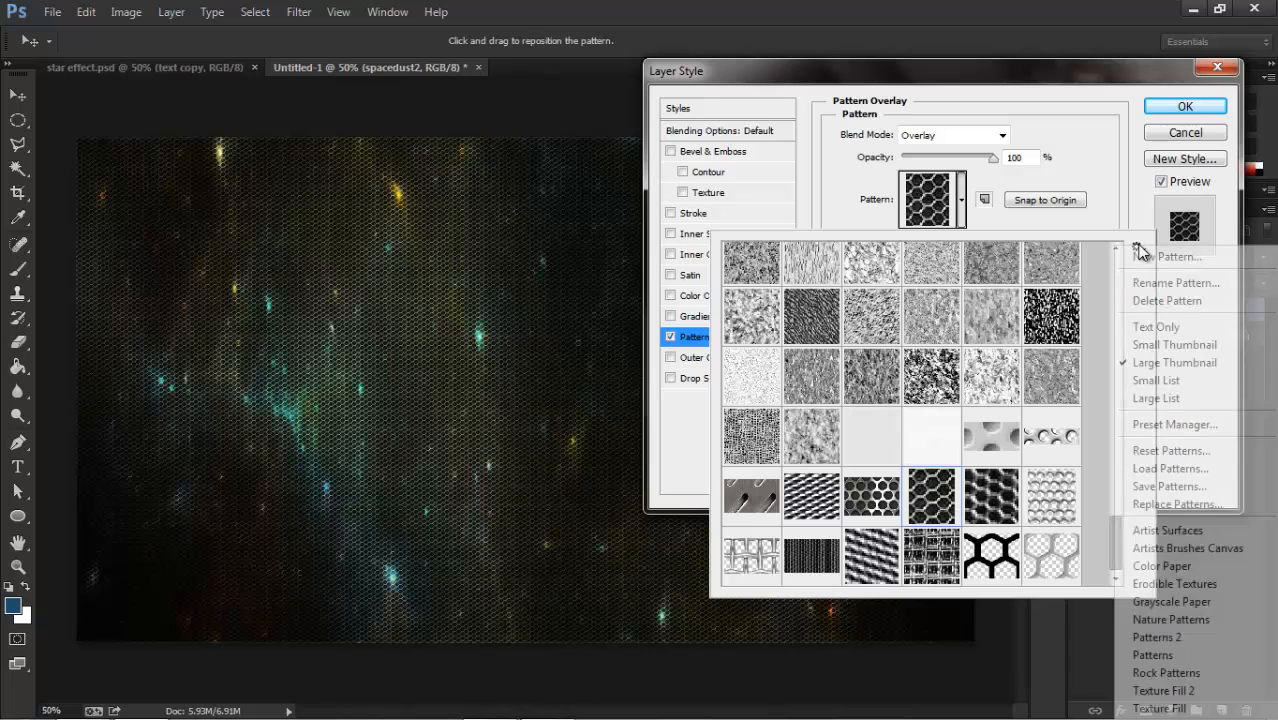
pyautogui.click(1141, 468)
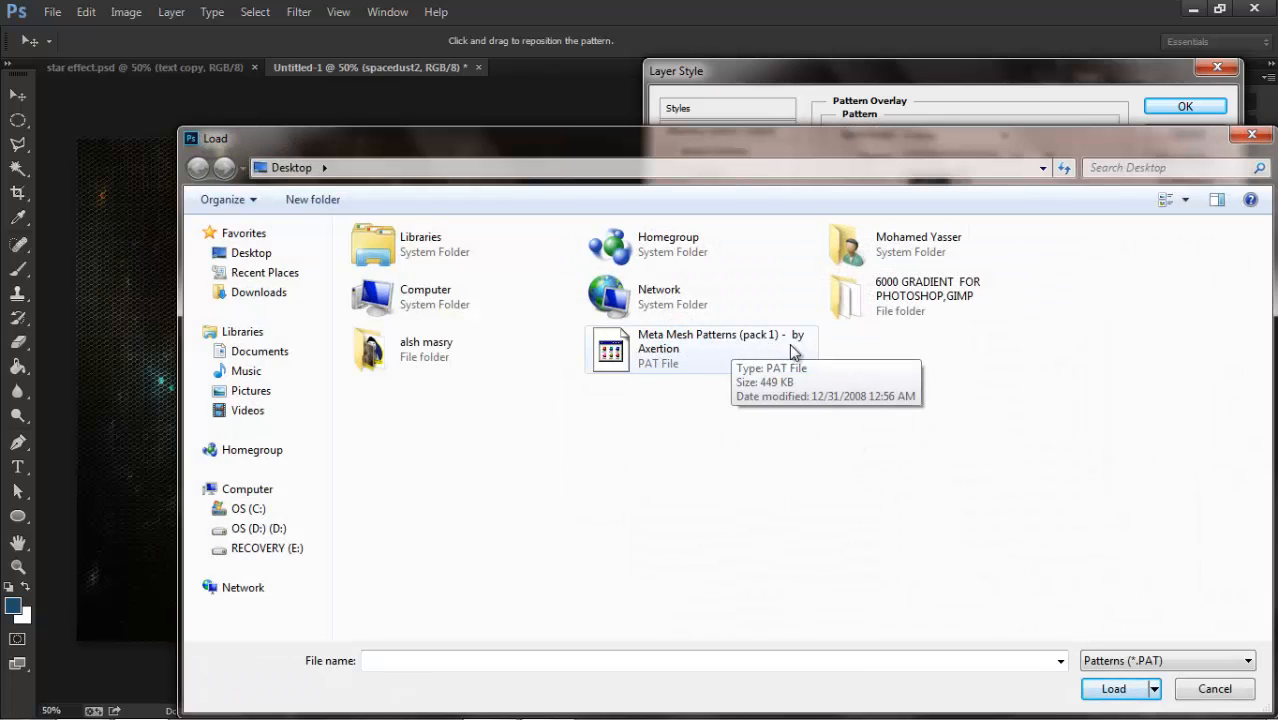
pyautogui.click(642, 364)
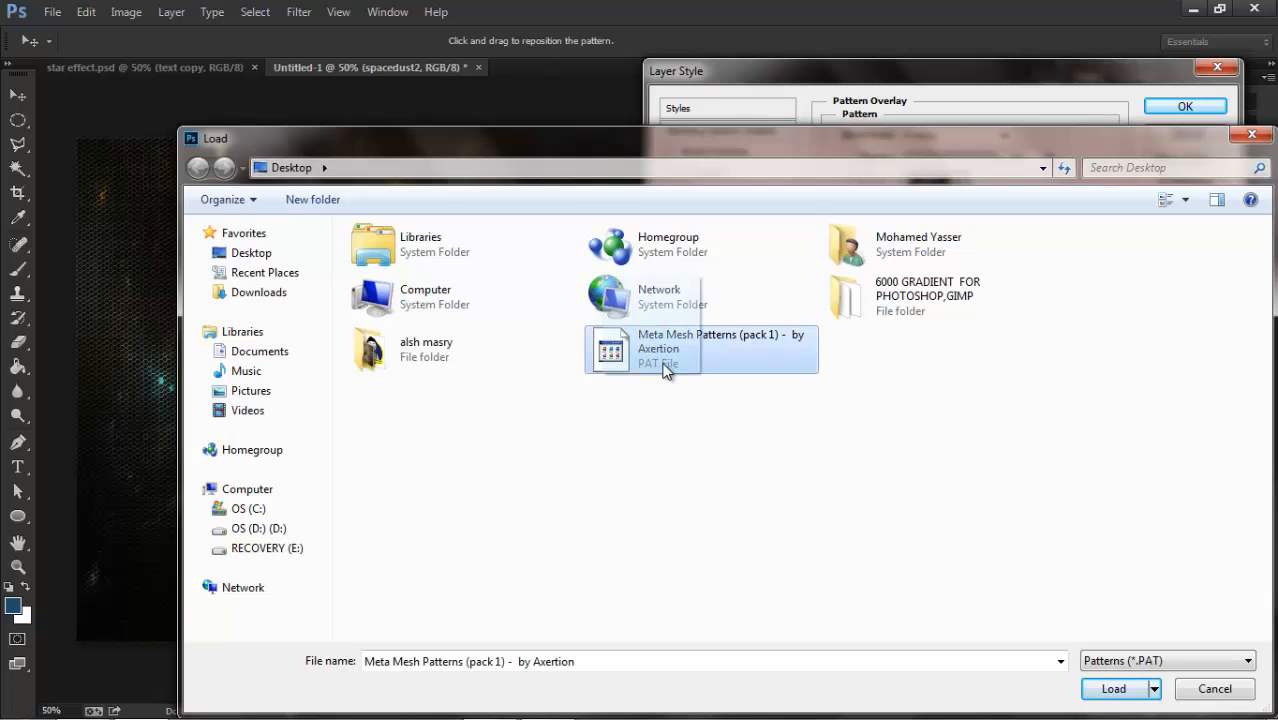
pyautogui.click(1150, 687)
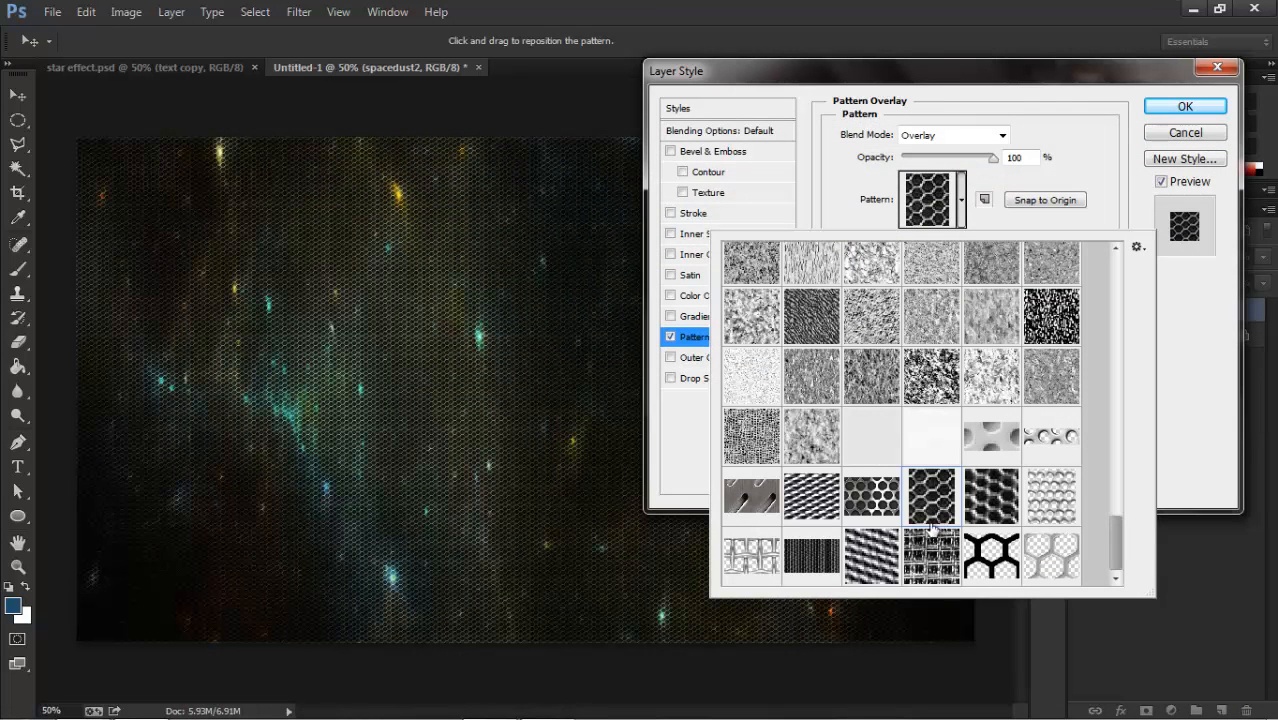
pyautogui.click(1006, 224)
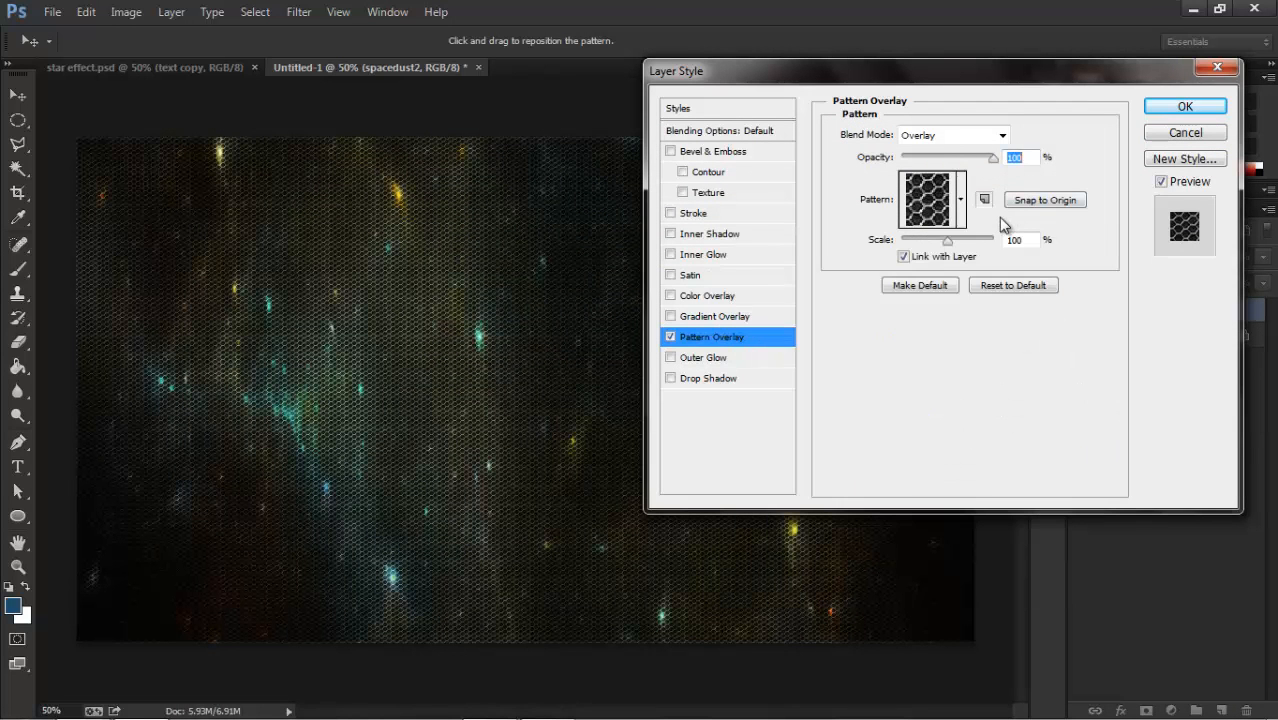
pyautogui.click(1156, 112)
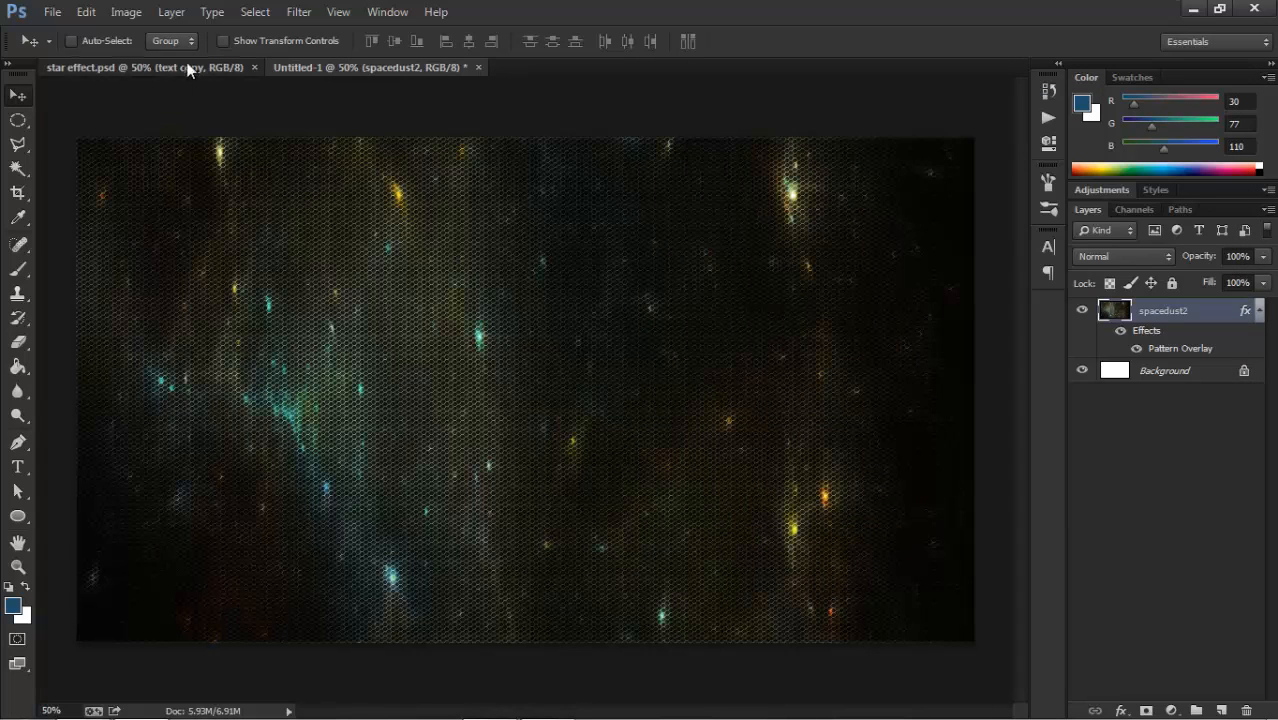
# Activate the Type tool in the new document and set the font to Garnet in the character settings.
pyautogui.click(186, 66)
pyautogui.click(380, 70)
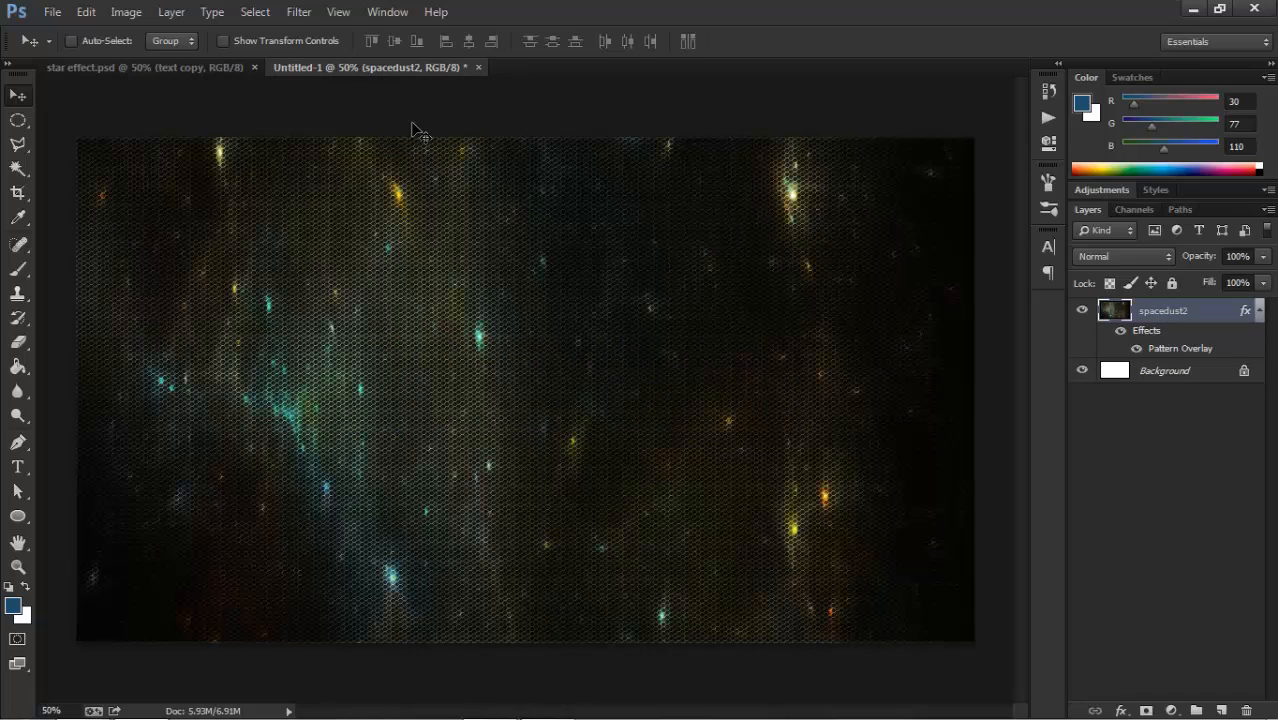
pyautogui.click(18, 470)
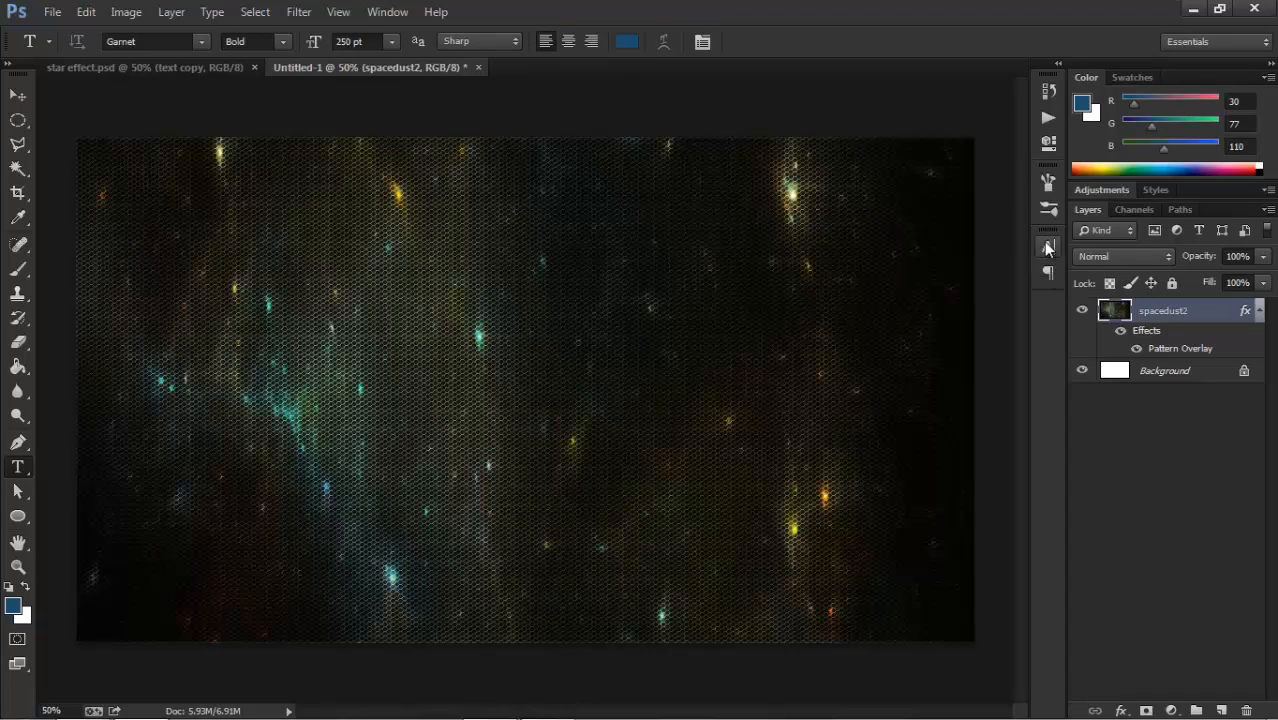
pyautogui.click(387, 11)
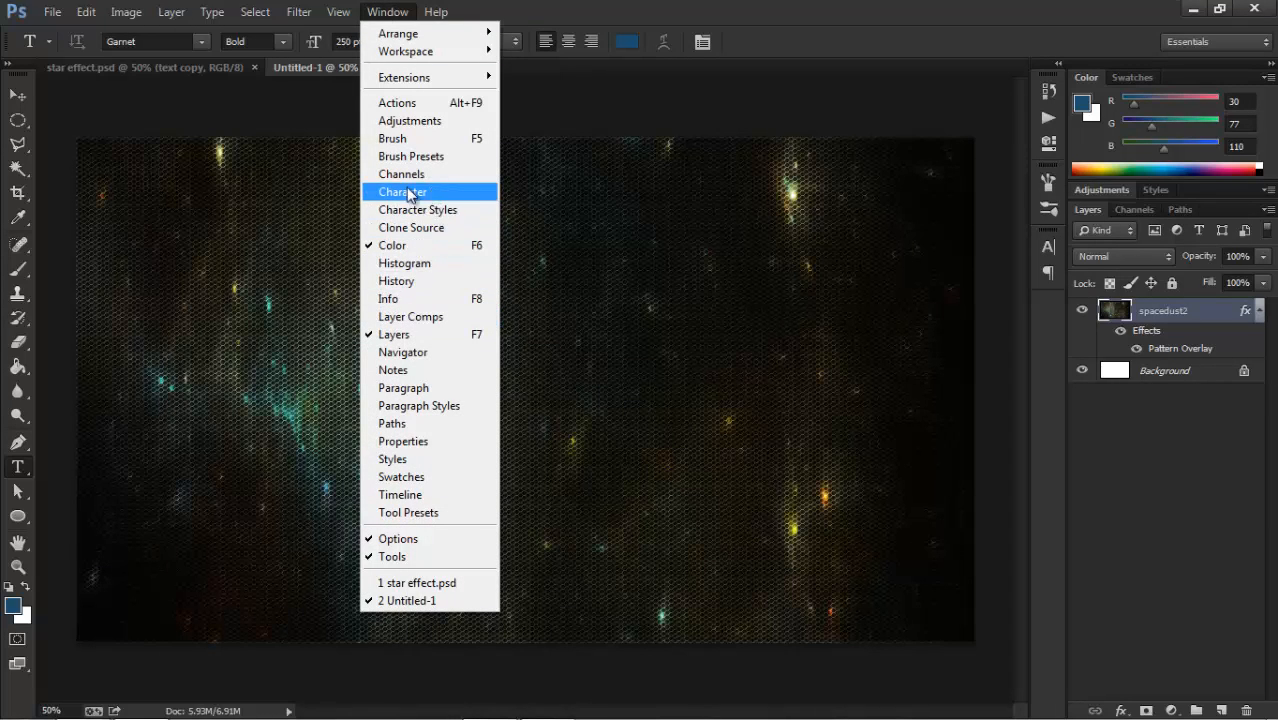
pyautogui.click(387, 11)
pyautogui.click(1047, 247)
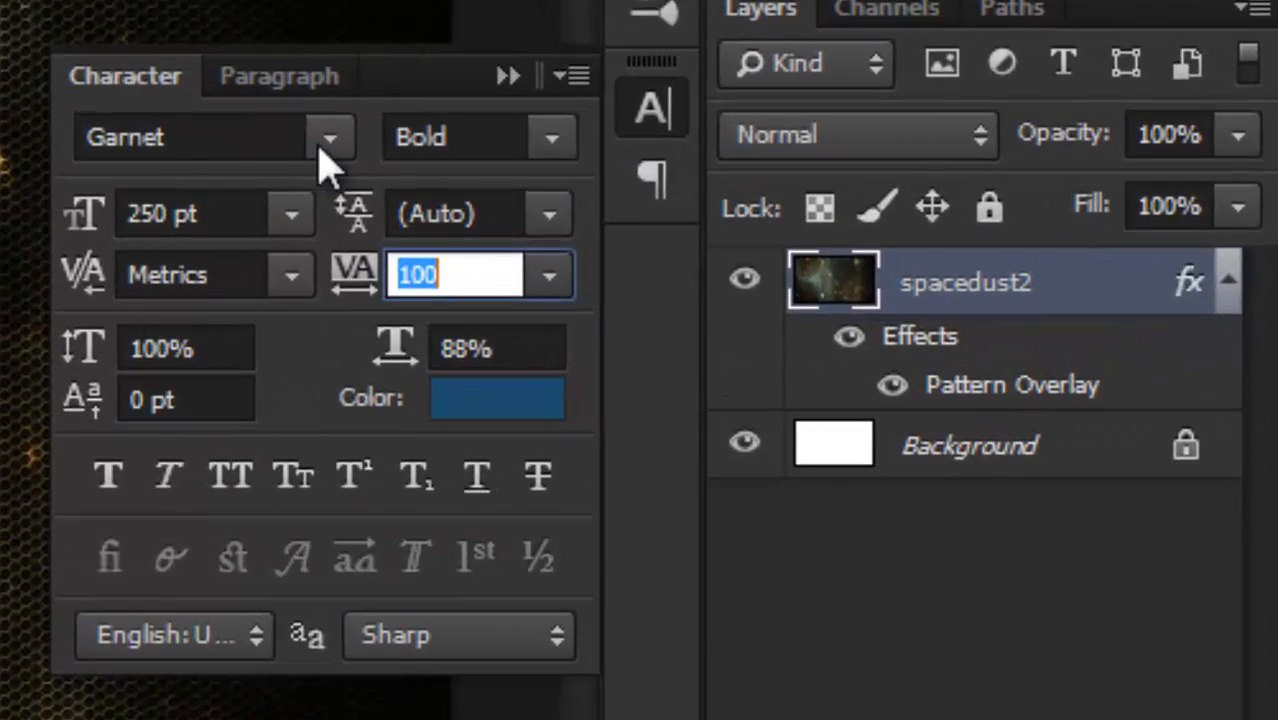
pyautogui.click(728, 217)
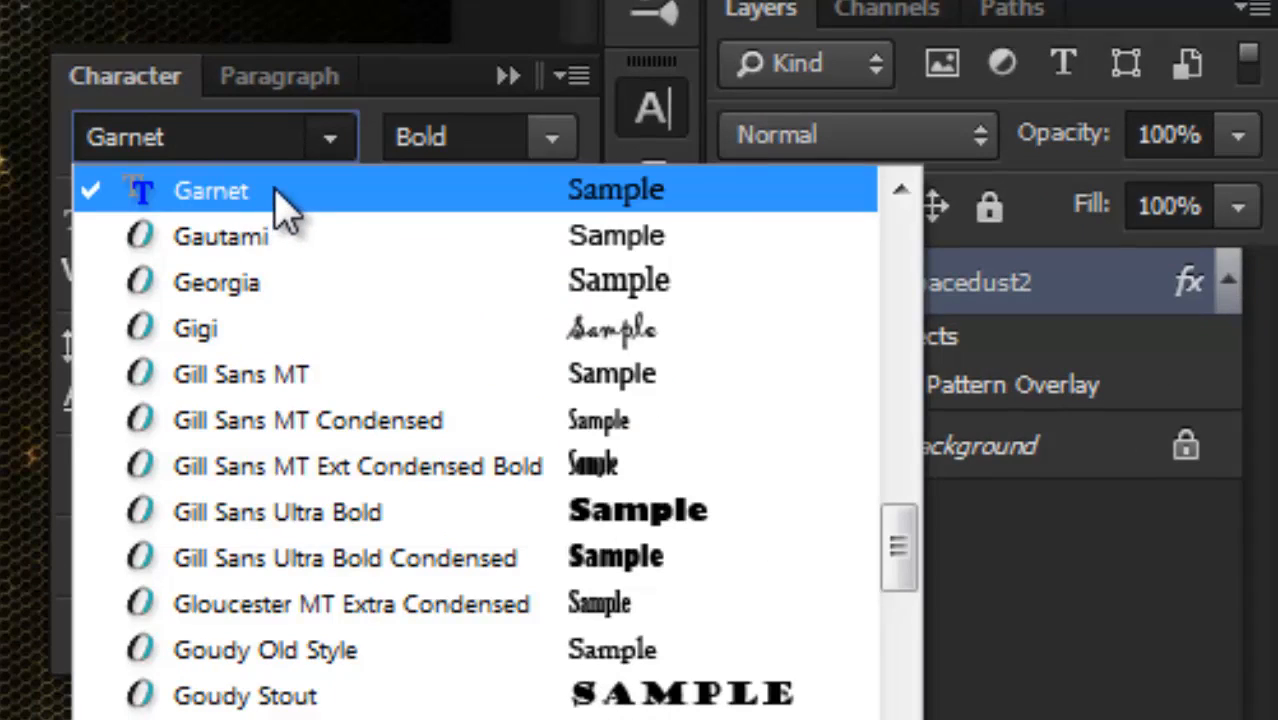
pyautogui.click(280, 195)
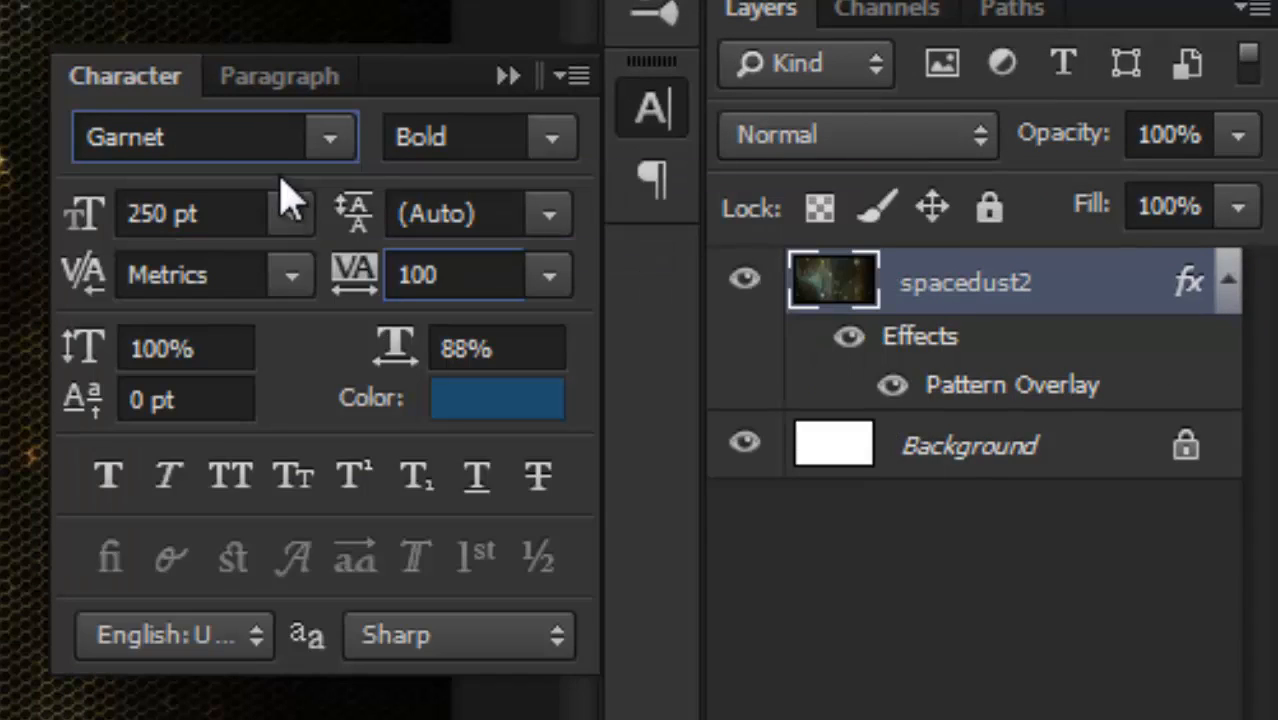
# Set the text style to Bold and accept the dark blue text color (RGB 30, 77, 110).
pyautogui.click(551, 145)
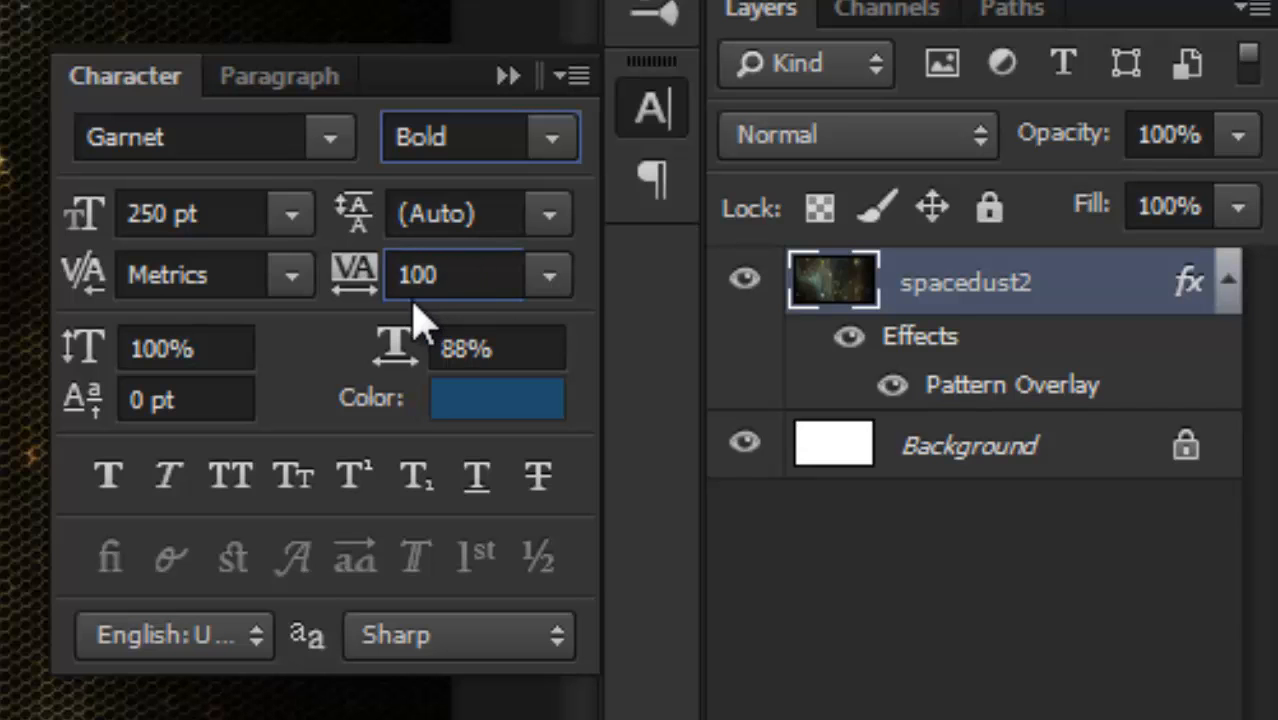
pyautogui.click(478, 410)
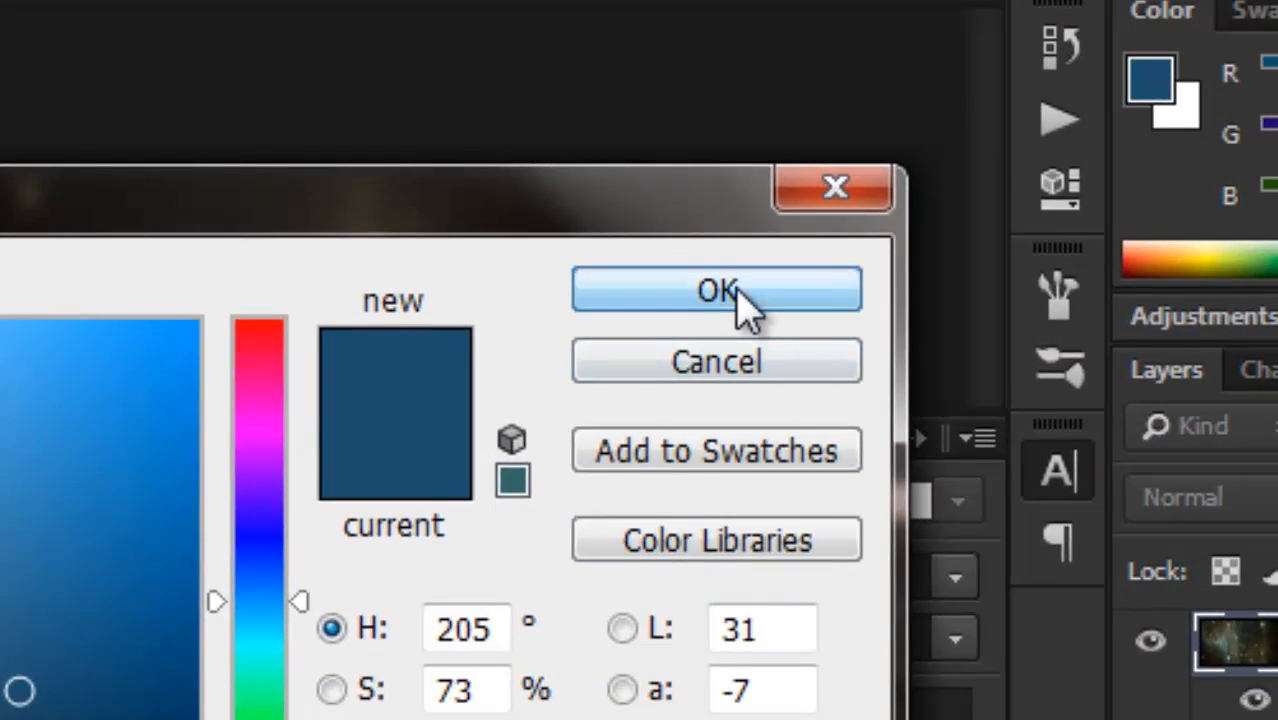
pyautogui.click(738, 291)
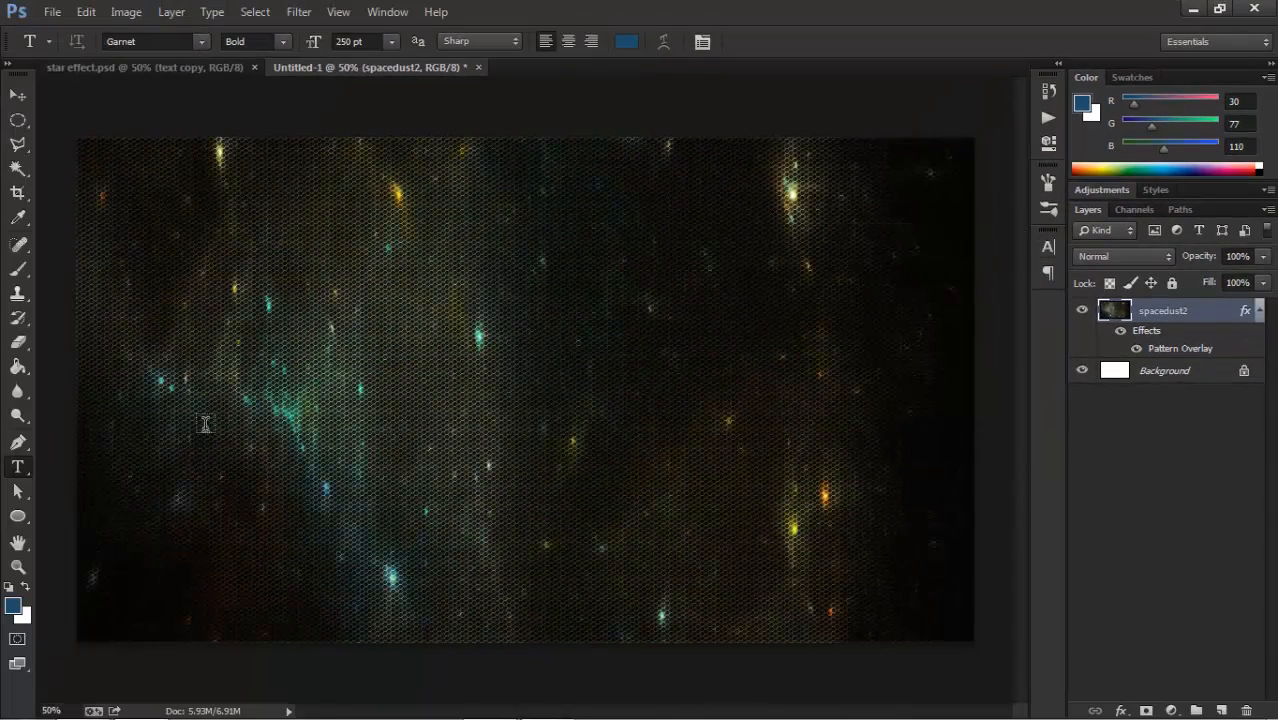
# Add the text "MYD" on the left half of the canvas and commit it.
pyautogui.click(182, 392)
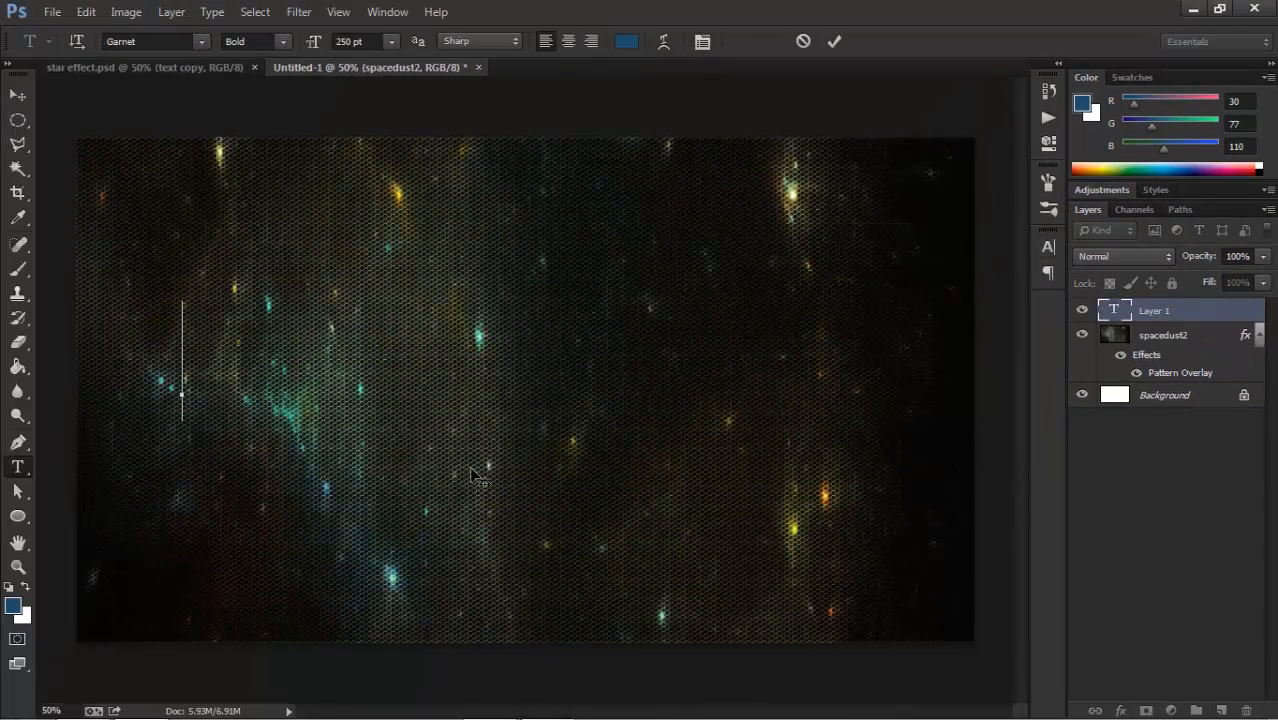
pyautogui.write('MYD')
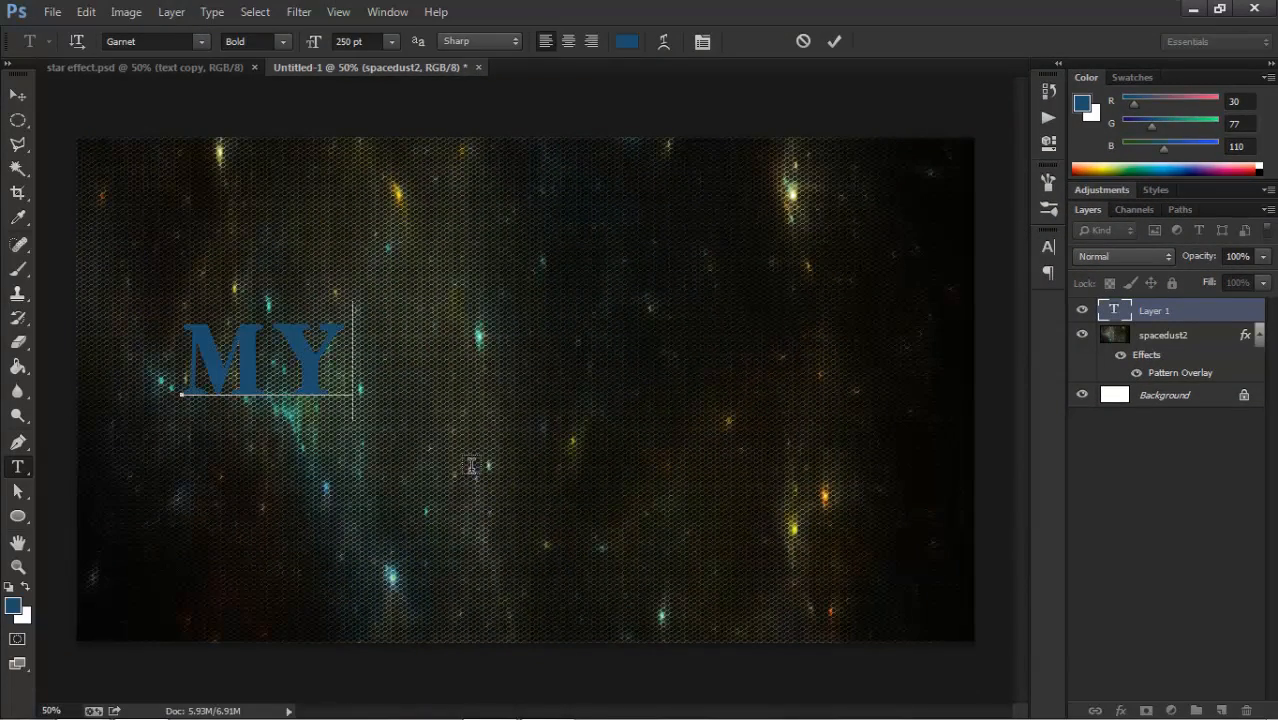
pyautogui.click(836, 40)
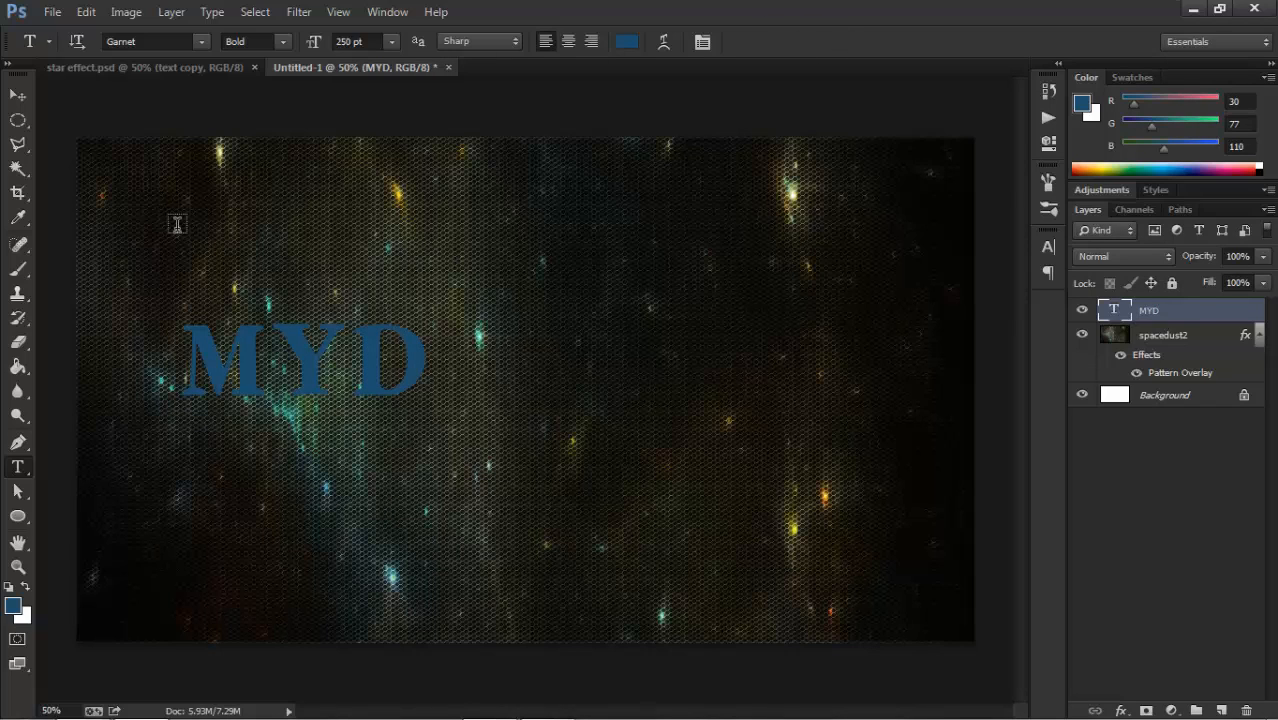
# Scale the MYD text up proportionally to about 216% with Free Transform.
pyautogui.hotkey('ctrl', 't')
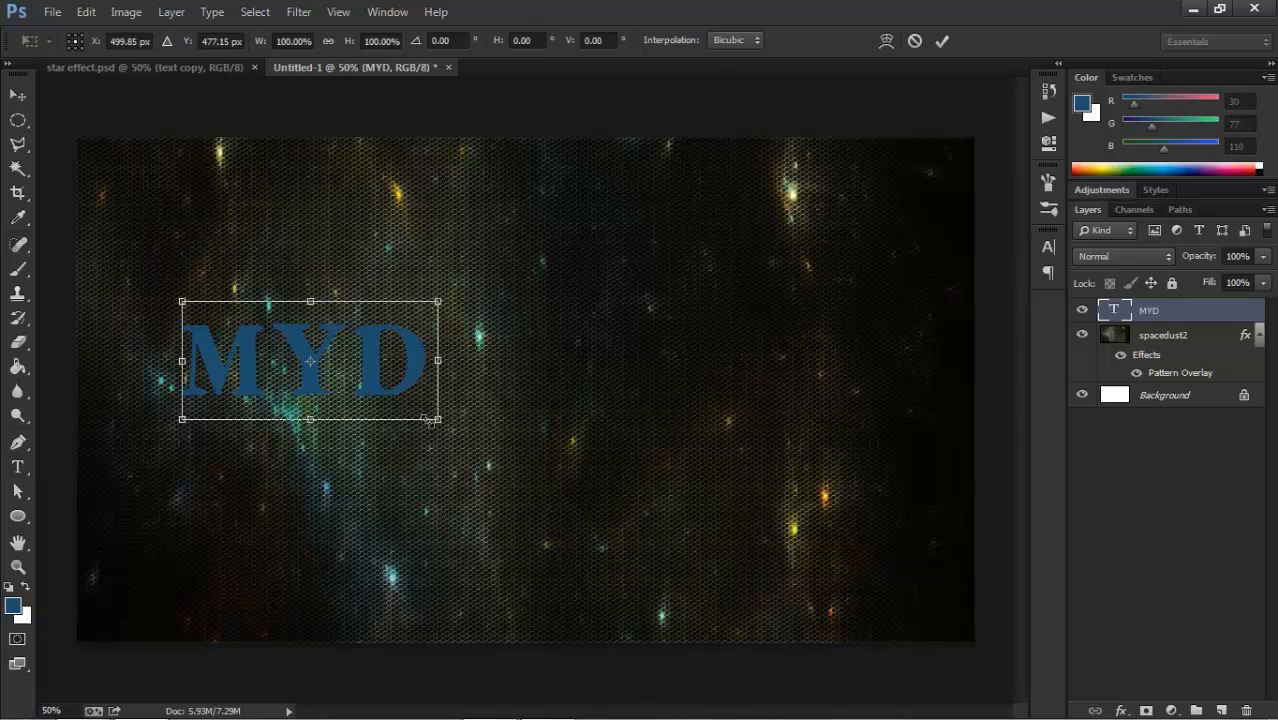
pyautogui.moveTo(438, 419); pyautogui.dragTo(729, 571)
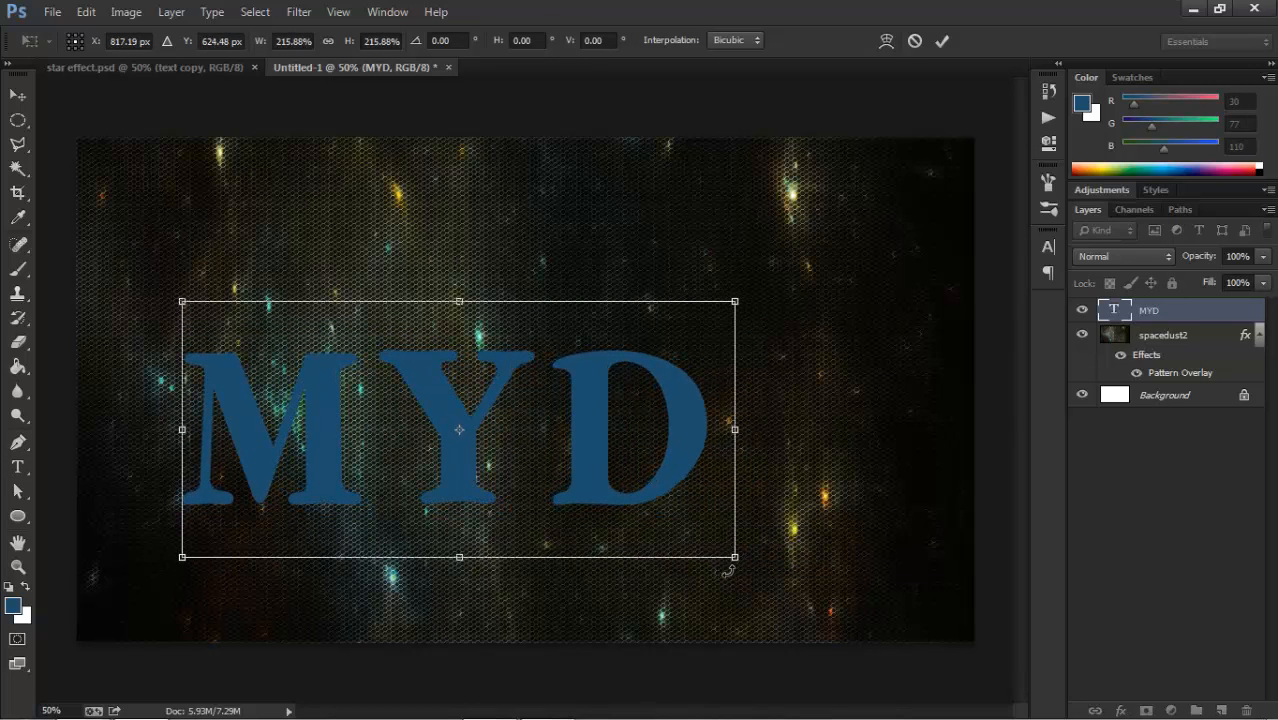
pyautogui.click(943, 41)
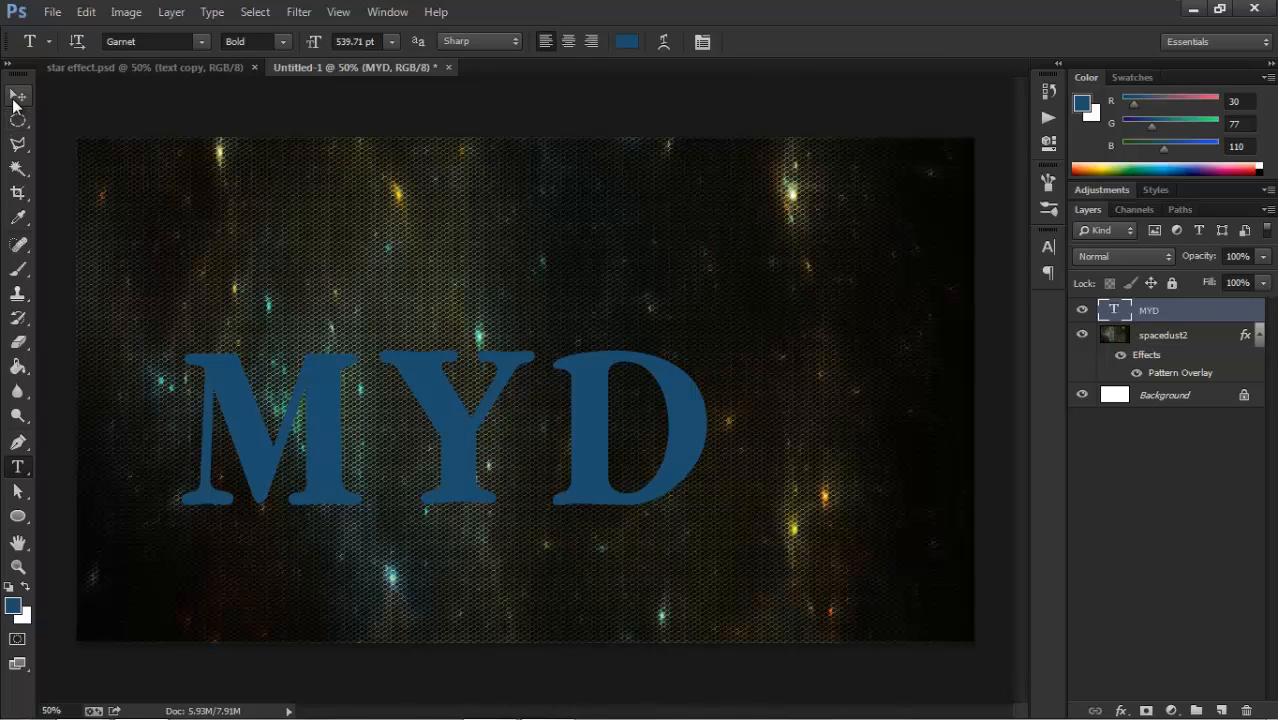
# Center the MYD text vertically and horizontally on the canvas by aligning it to a full-canvas selection, then deselect.
pyautogui.click(16, 100)
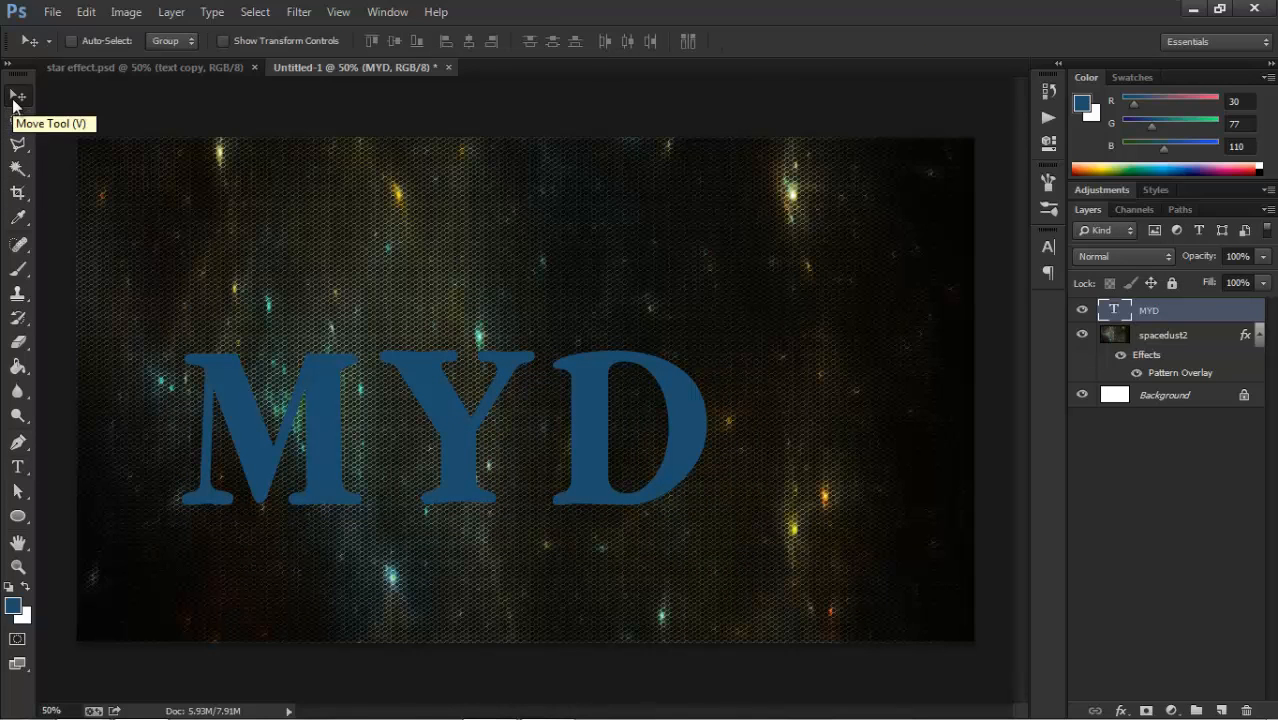
pyautogui.hotkey('ctrl', 'a')
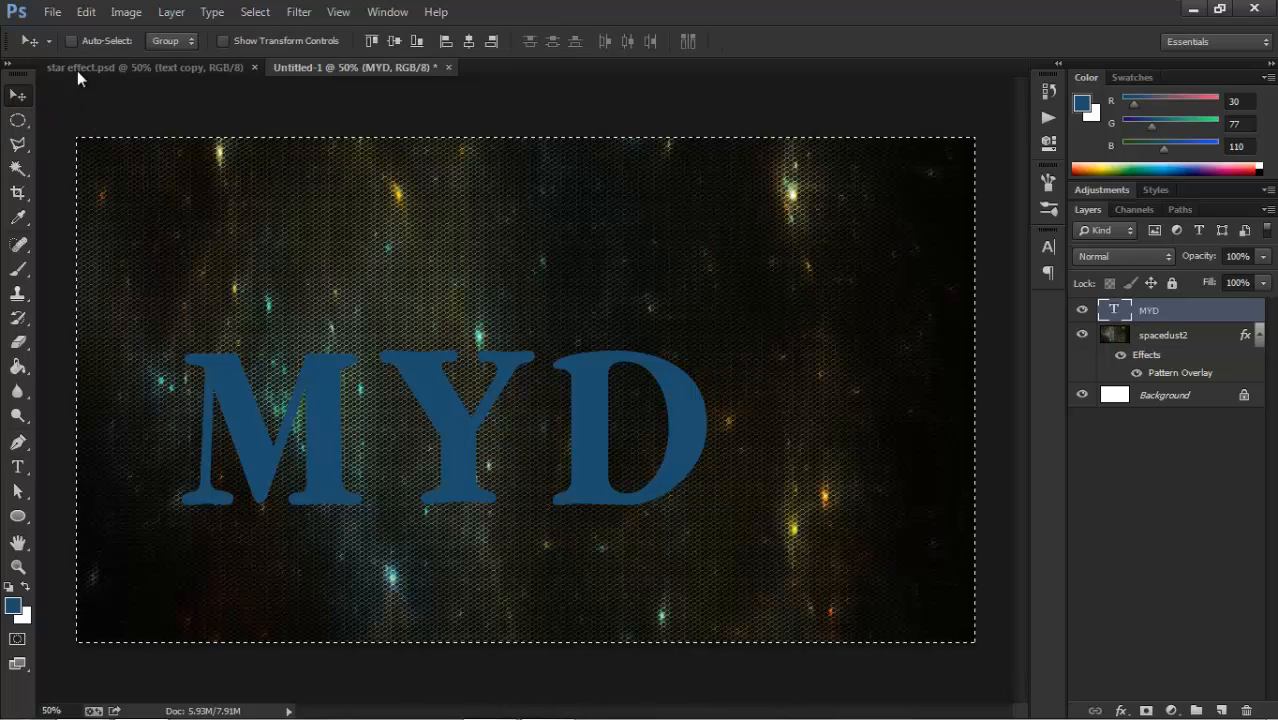
pyautogui.click(469, 41)
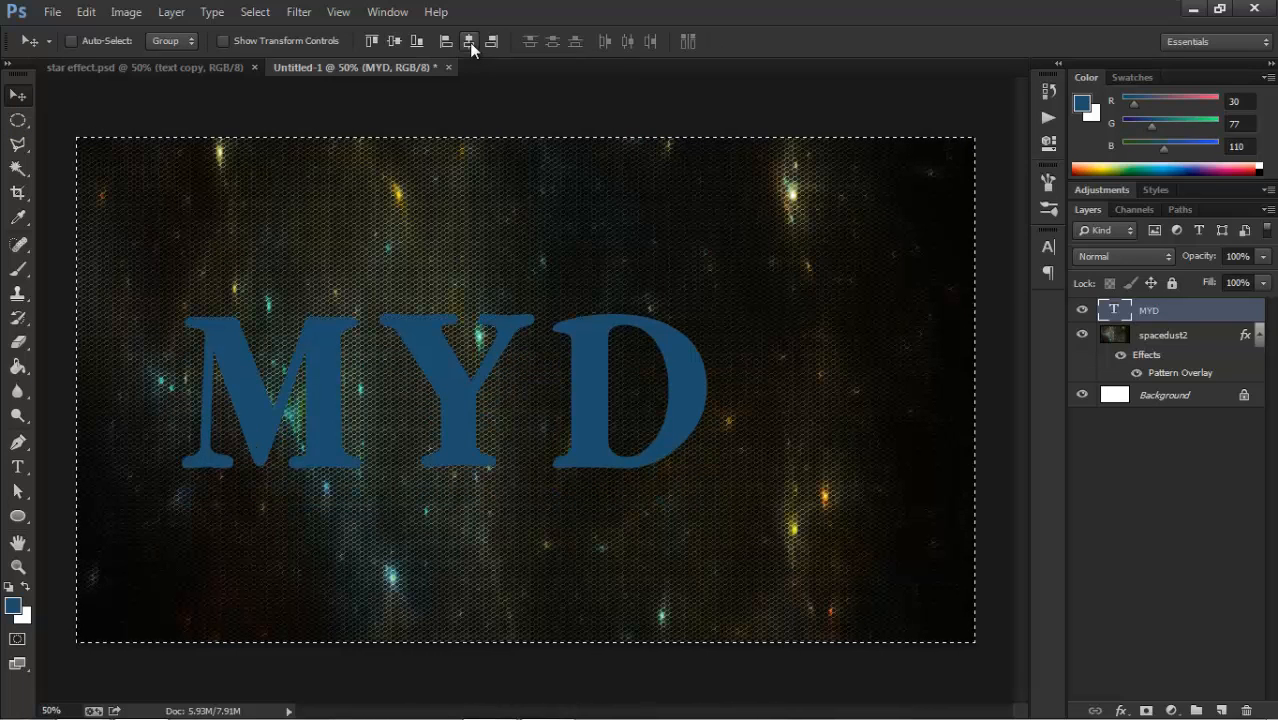
pyautogui.click(469, 42)
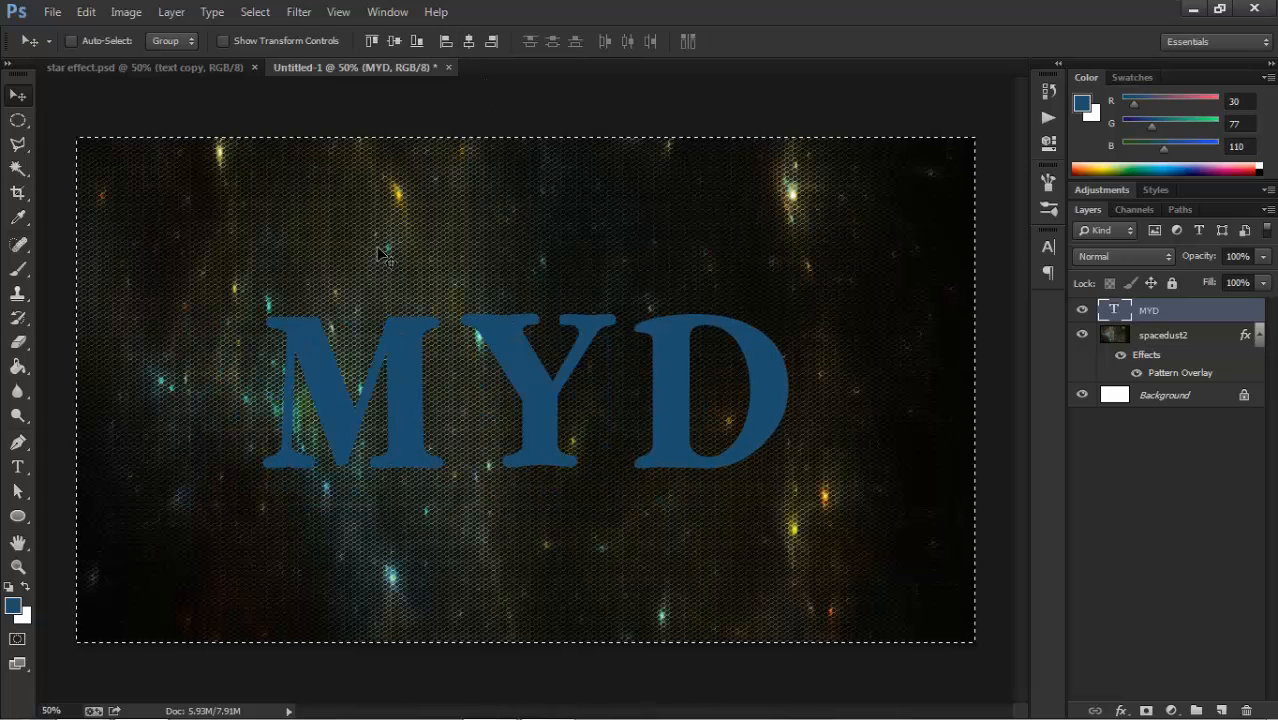
pyautogui.hotkey('ctrl', 'd')
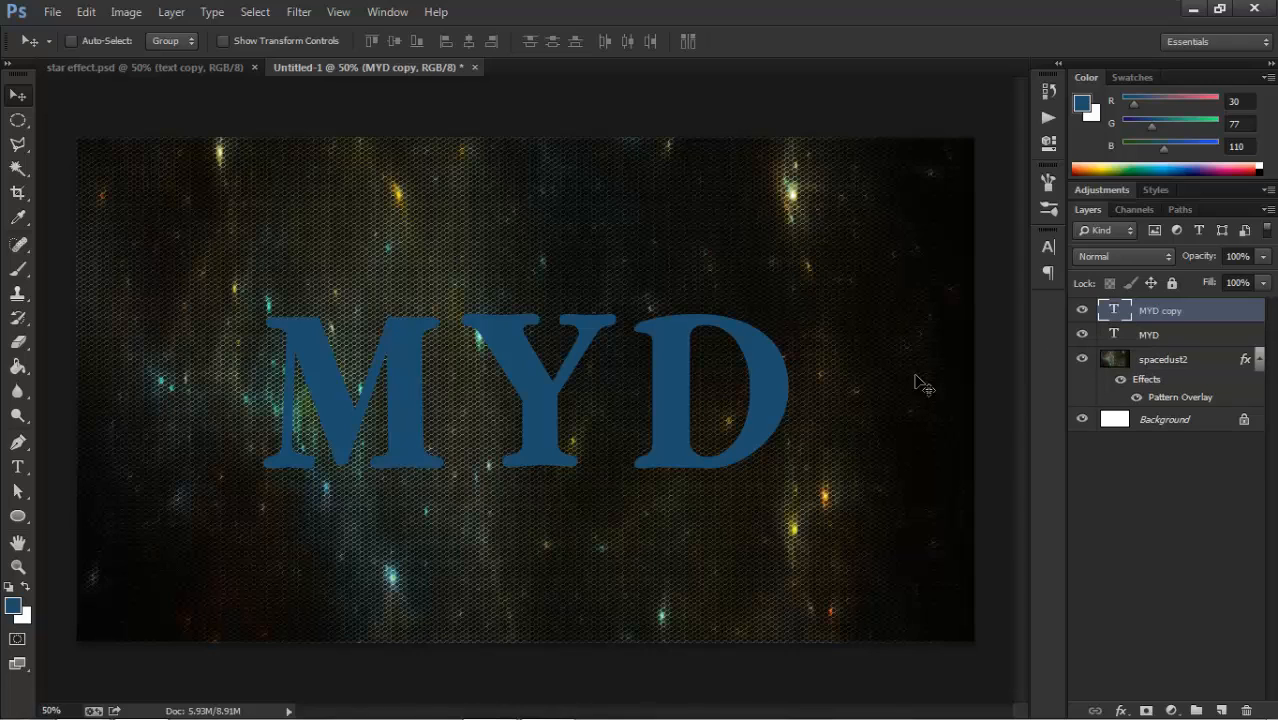
# Duplicate the MYD text layer so there are two copies above it, and lower the fill of the topmost copy.
pyautogui.hotkey('ctrl', 'j')
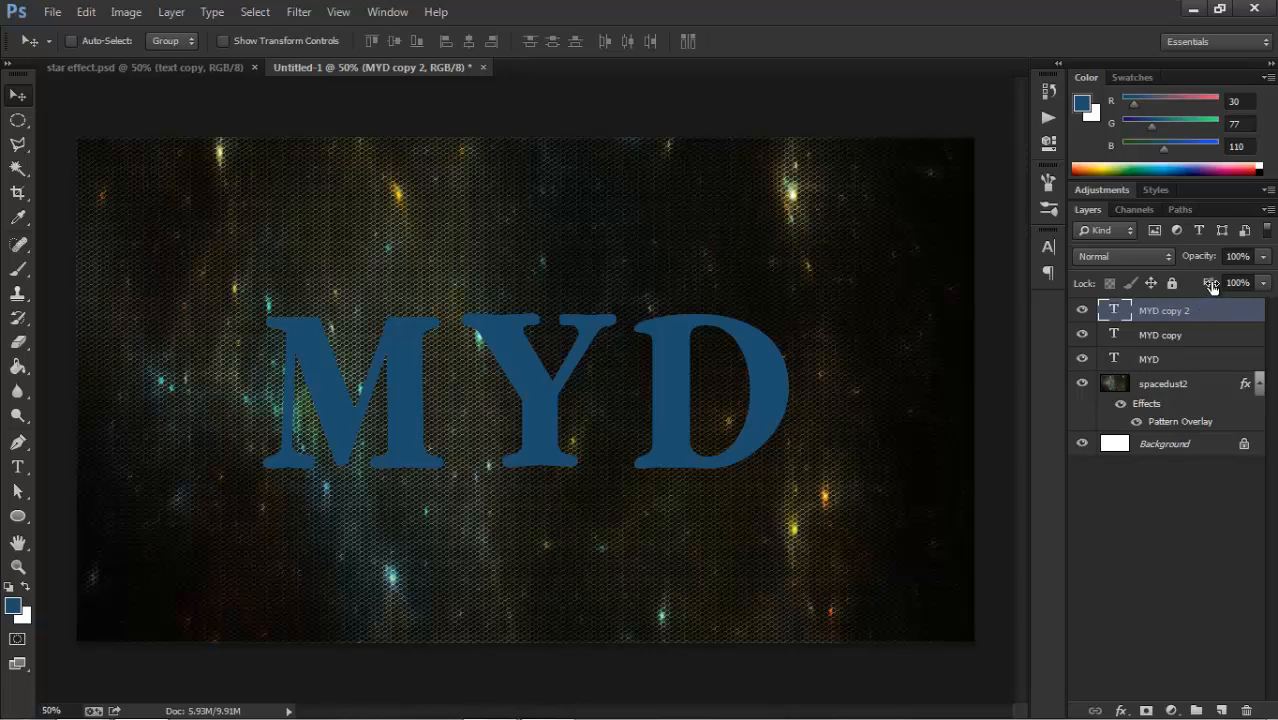
pyautogui.moveTo(1211, 286); pyautogui.dragTo(970, 300)
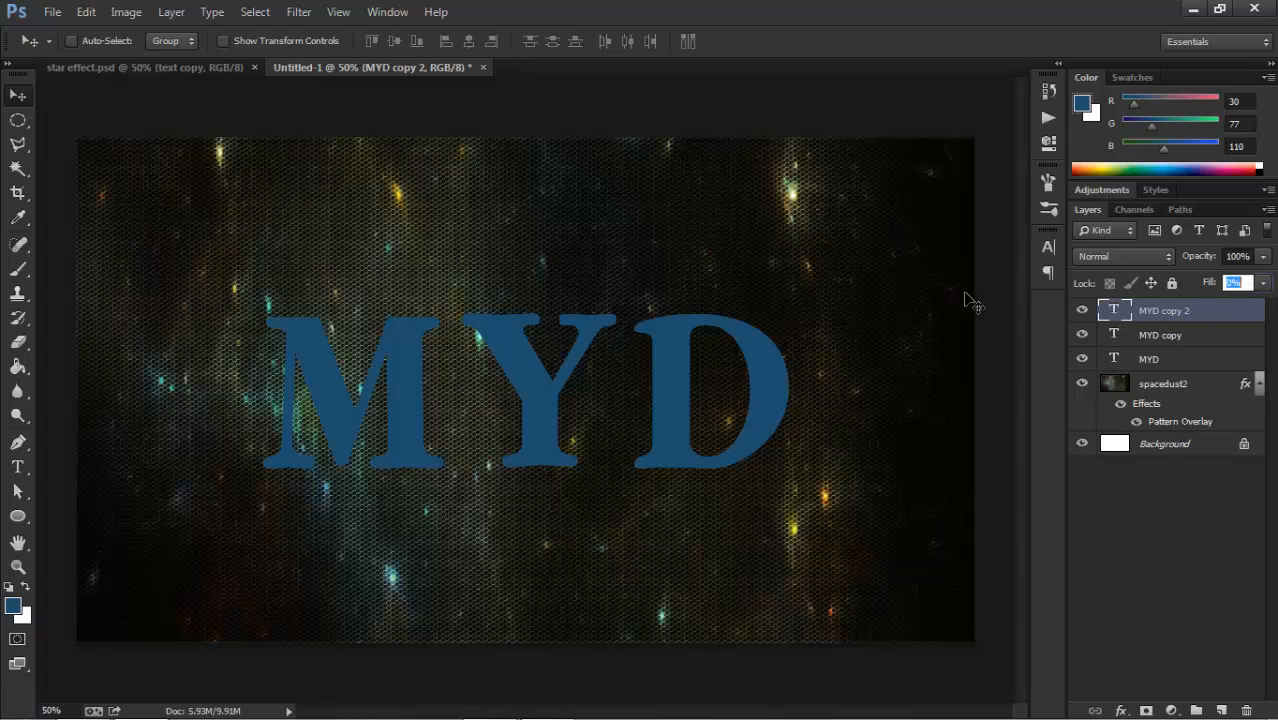
# Add Bevel & Emboss to the original MYD layer with the Stroke Emboss style, Chisel Hard technique and a size of 10 px.
pyautogui.click(1177, 360)
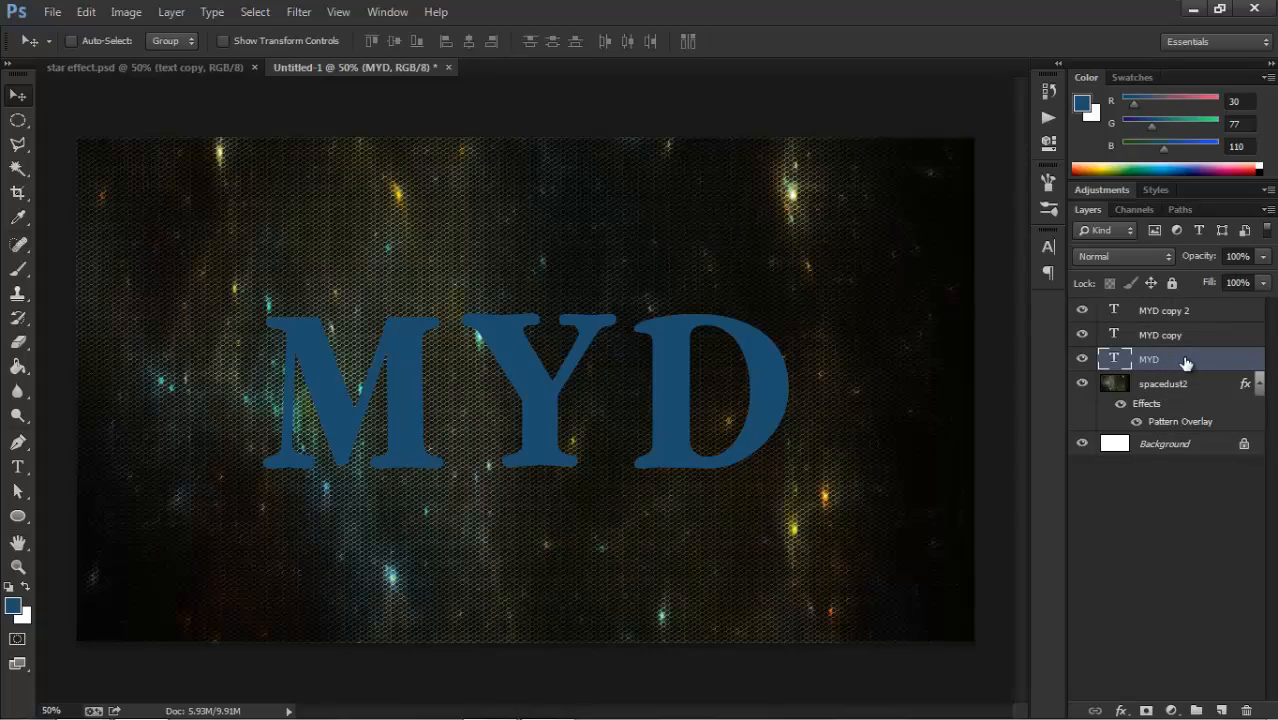
pyautogui.doubleClick(1185, 362)
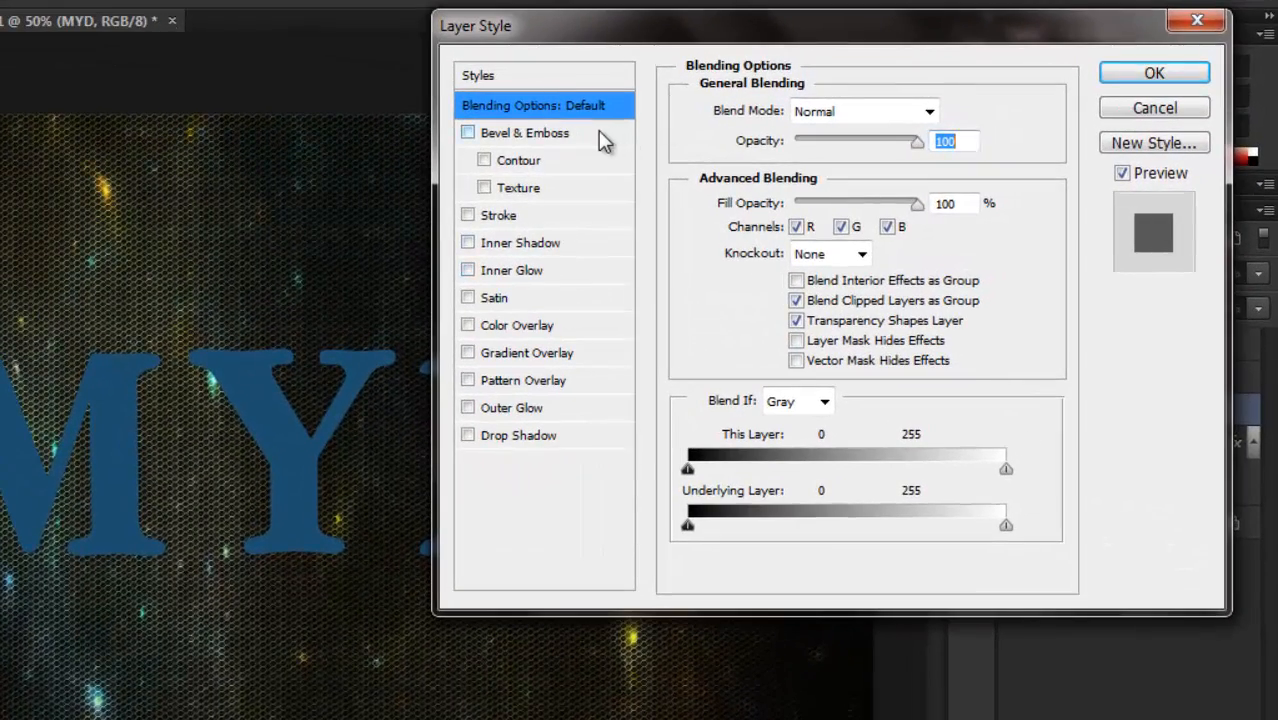
pyautogui.click(598, 132)
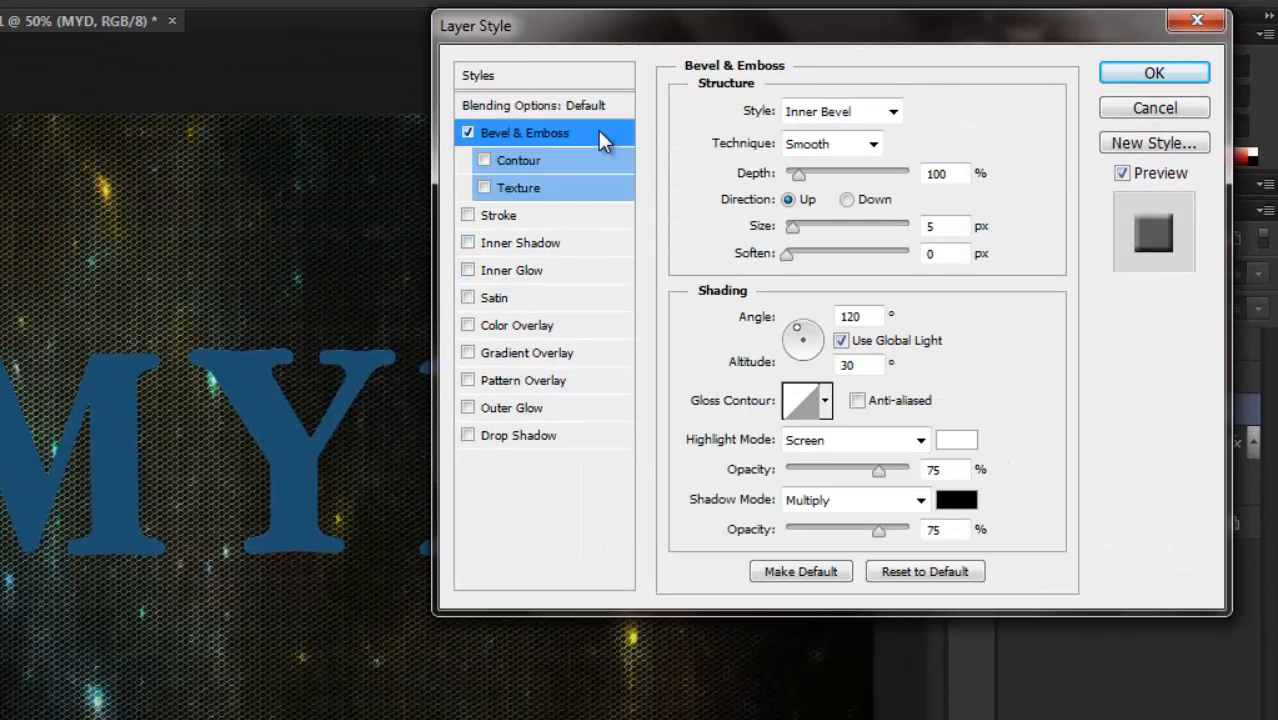
pyautogui.click(893, 111)
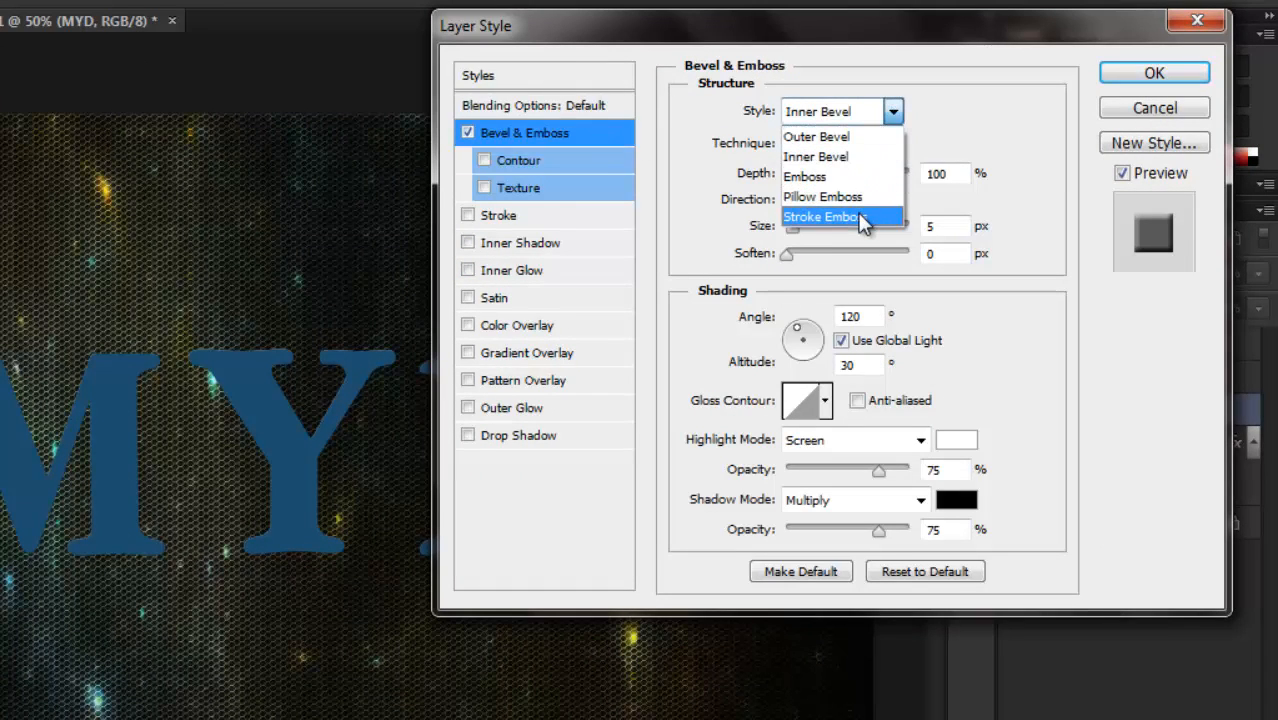
pyautogui.click(862, 217)
pyautogui.click(872, 145)
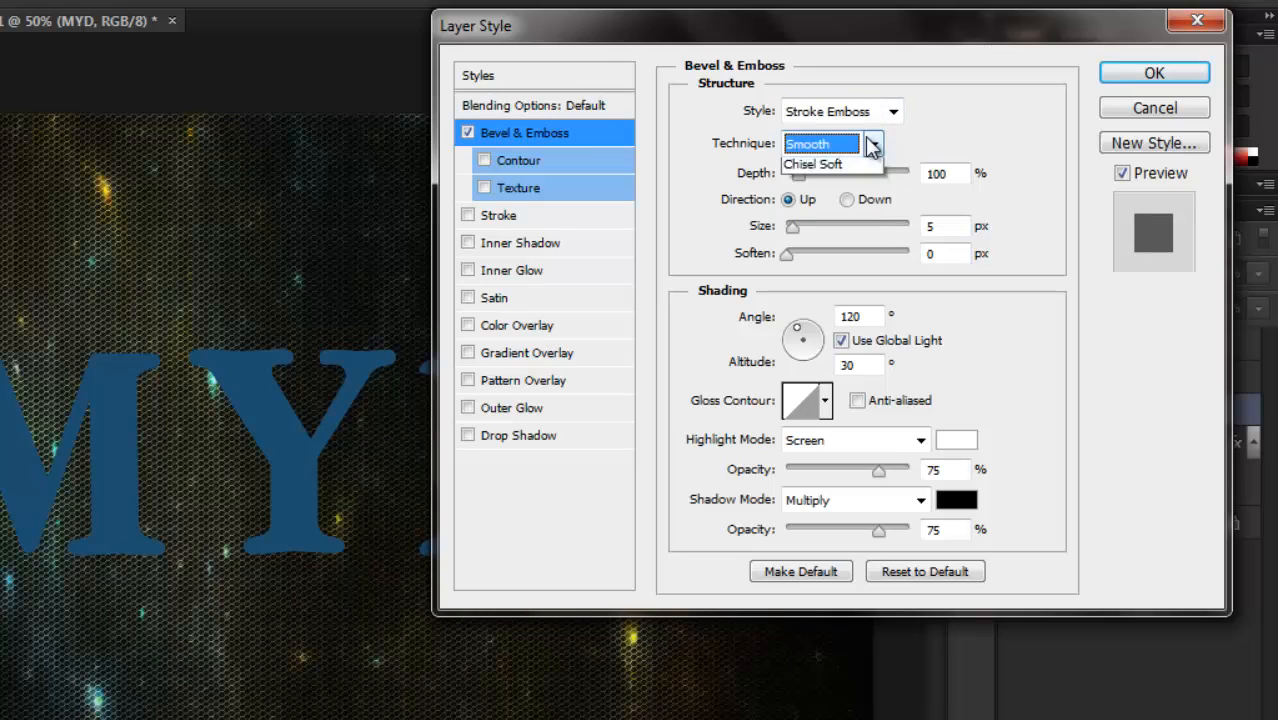
pyautogui.click(840, 186)
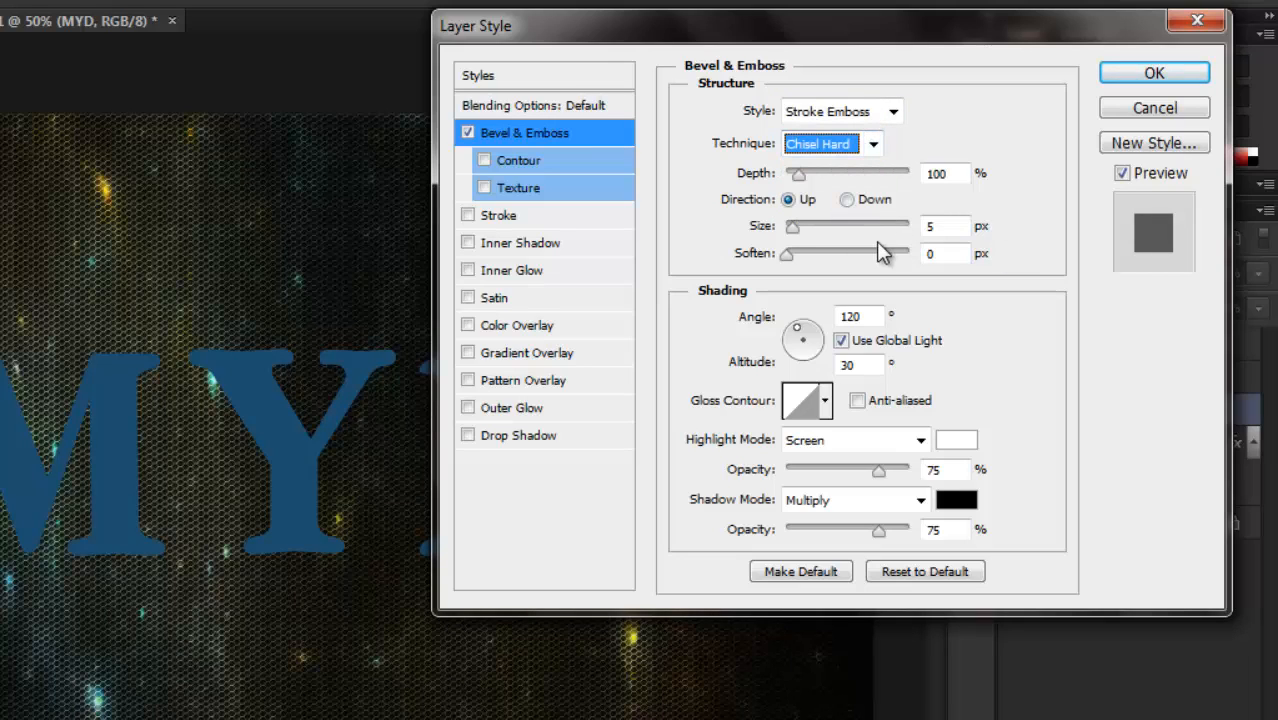
pyautogui.click(904, 227)
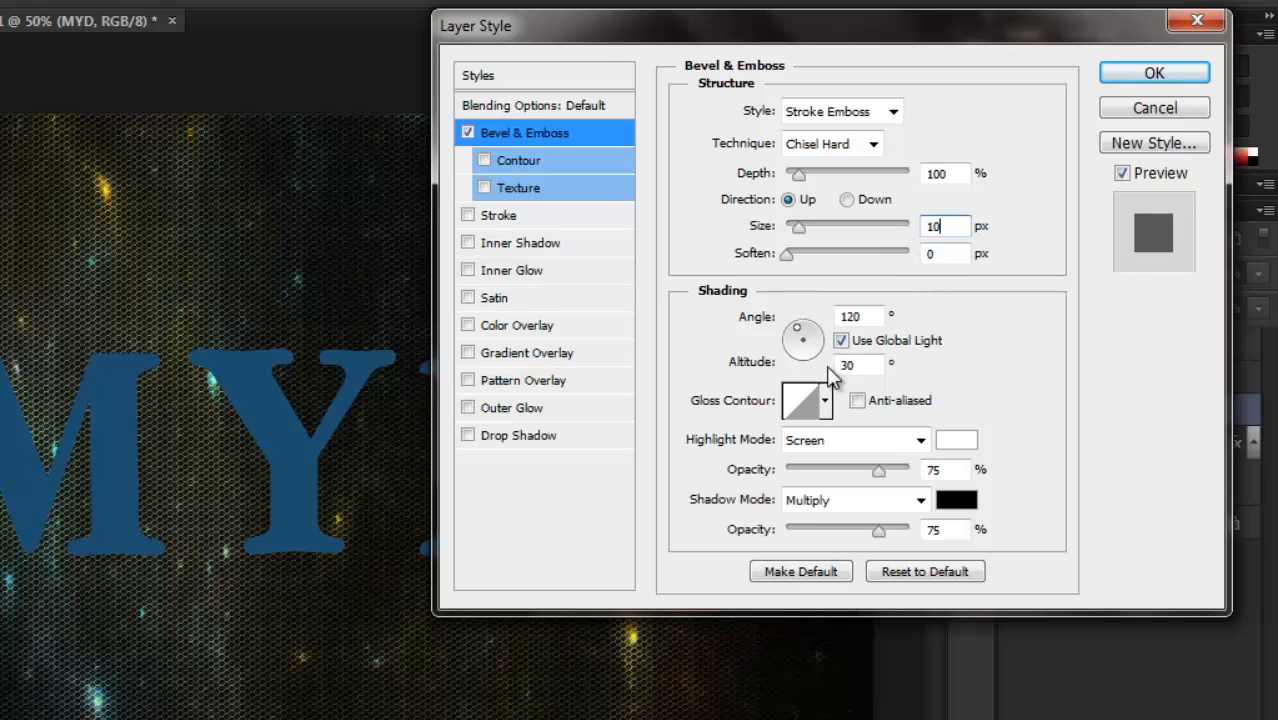
# Set the bevel's gloss contour to Cone - Inverted and enable anti-aliasing for it.
pyautogui.click(825, 400)
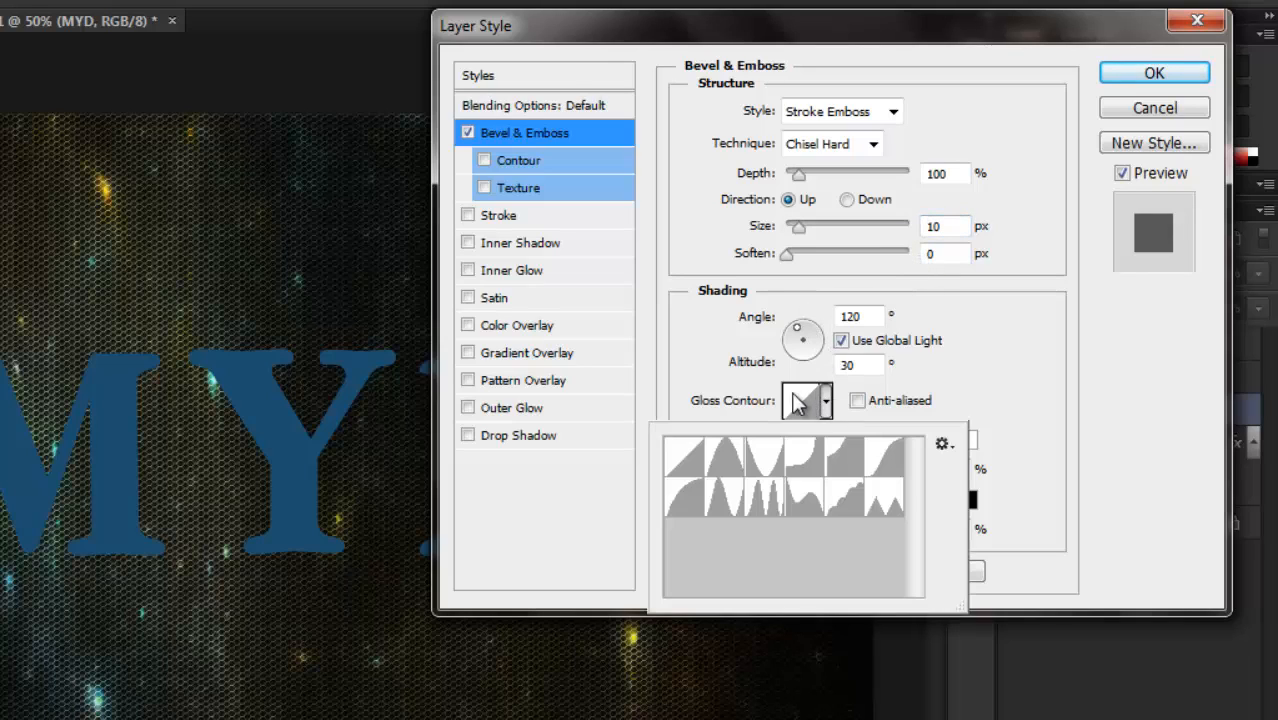
pyautogui.click(757, 466)
pyautogui.click(965, 392)
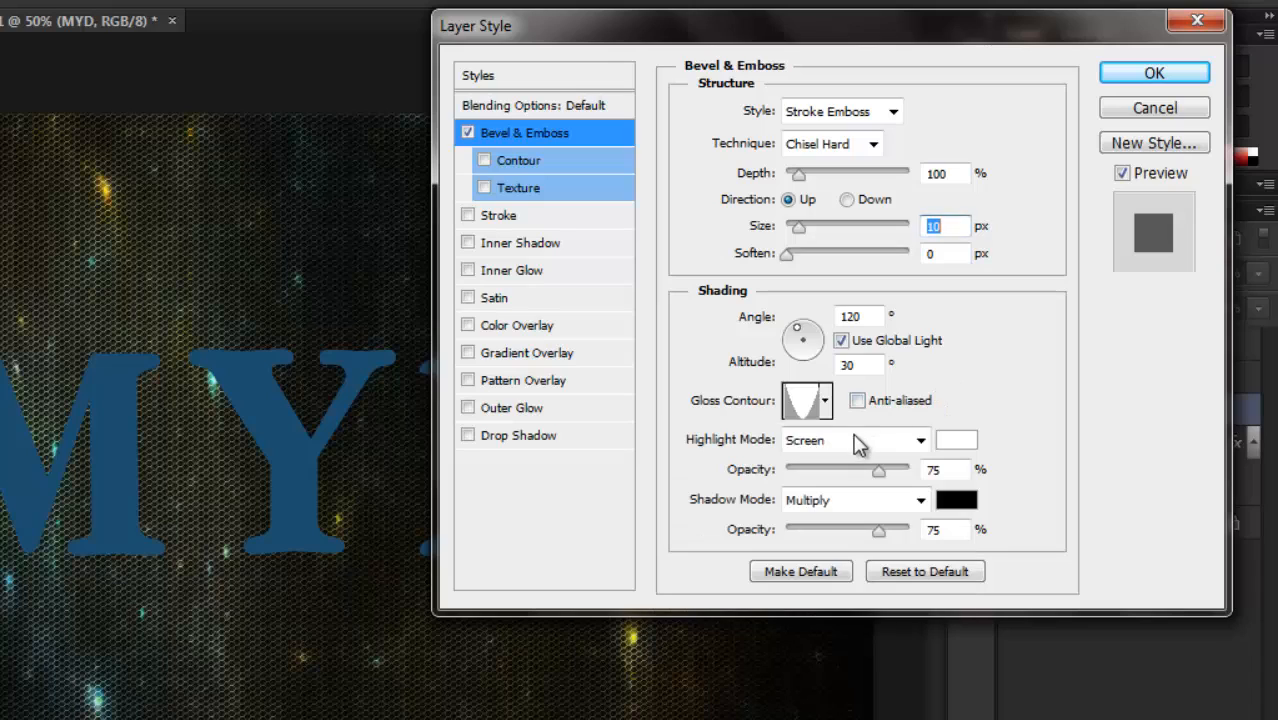
pyautogui.click(858, 401)
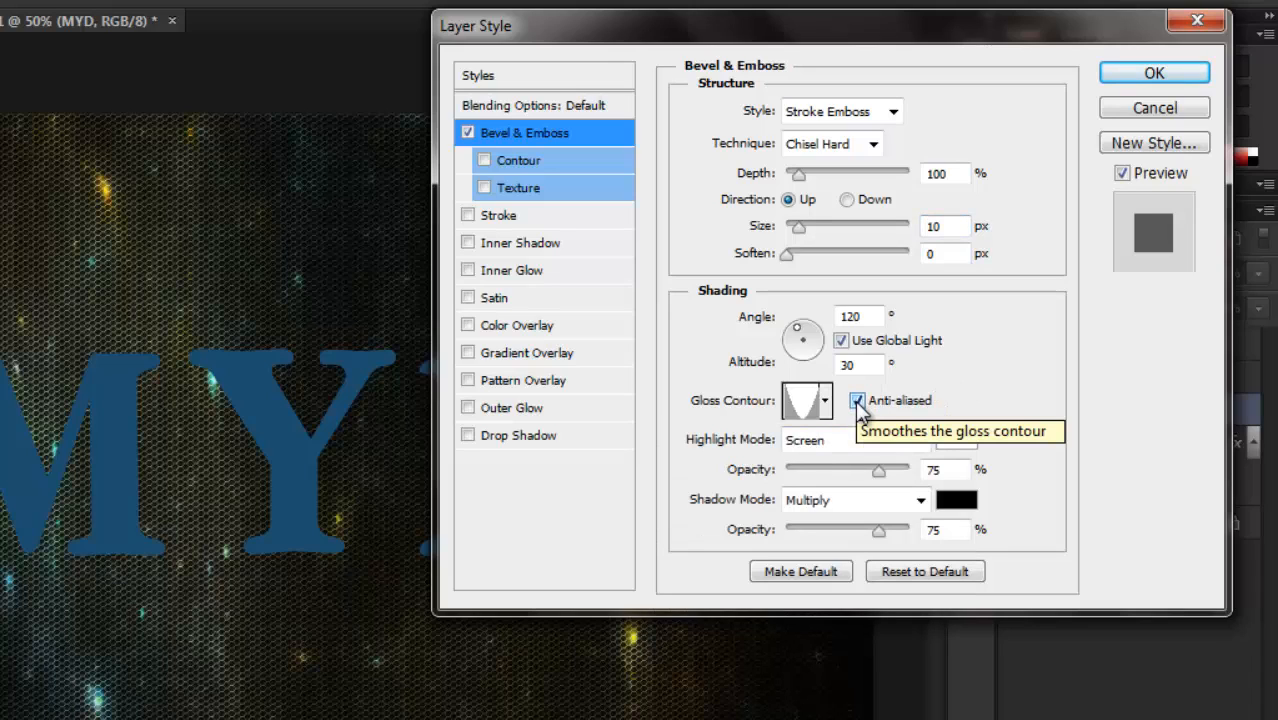
# Set the bevel's highlight mode to Vivid Light with the highlight color #e8ebf0.
pyautogui.click(921, 442)
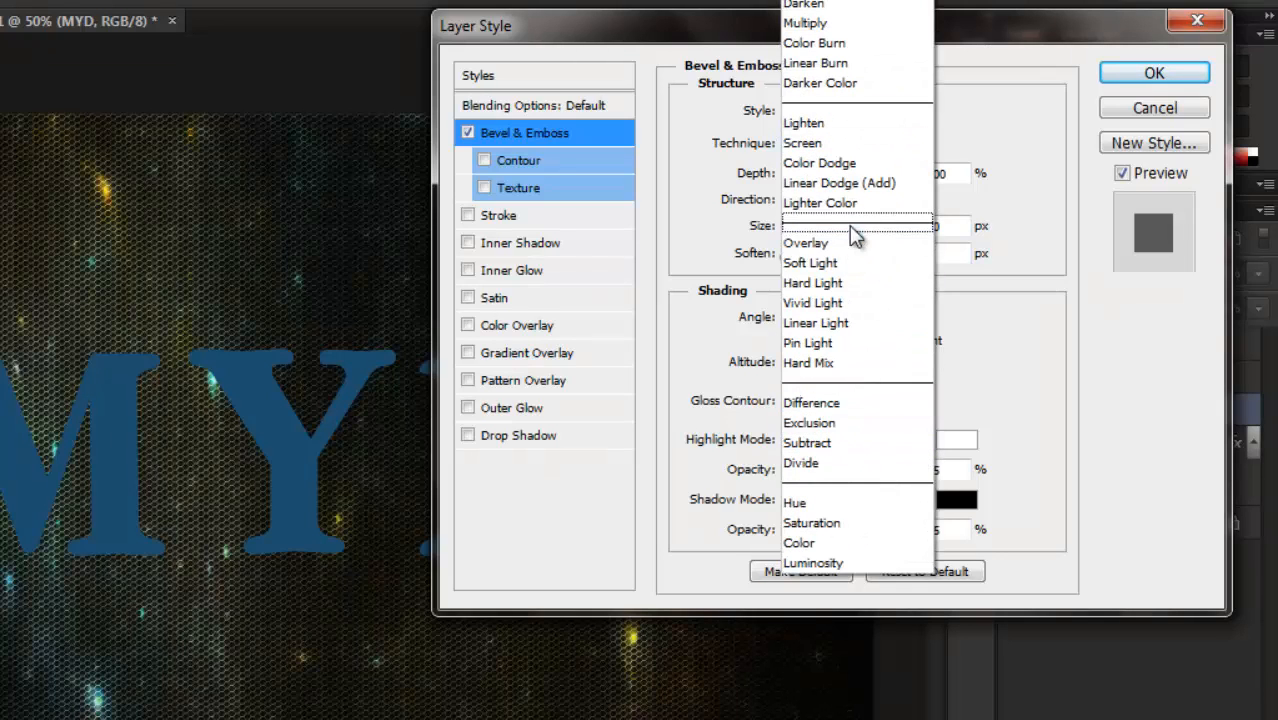
pyautogui.click(843, 303)
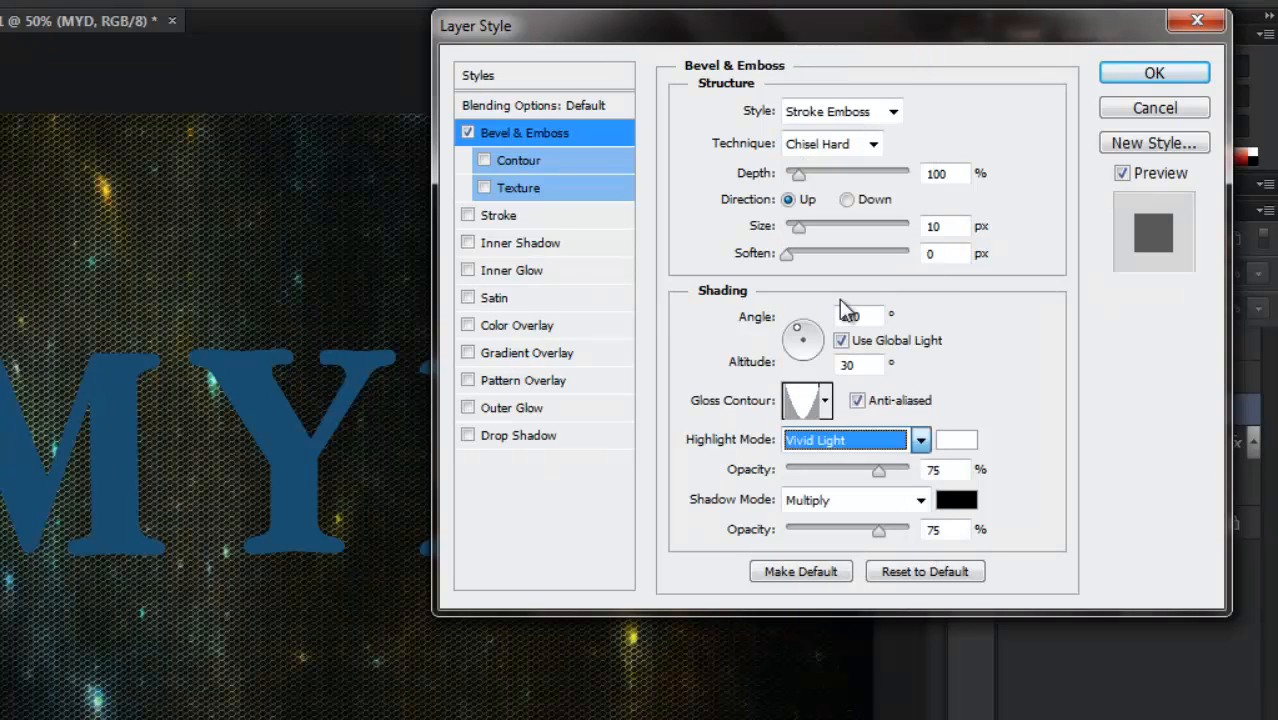
pyautogui.click(956, 440)
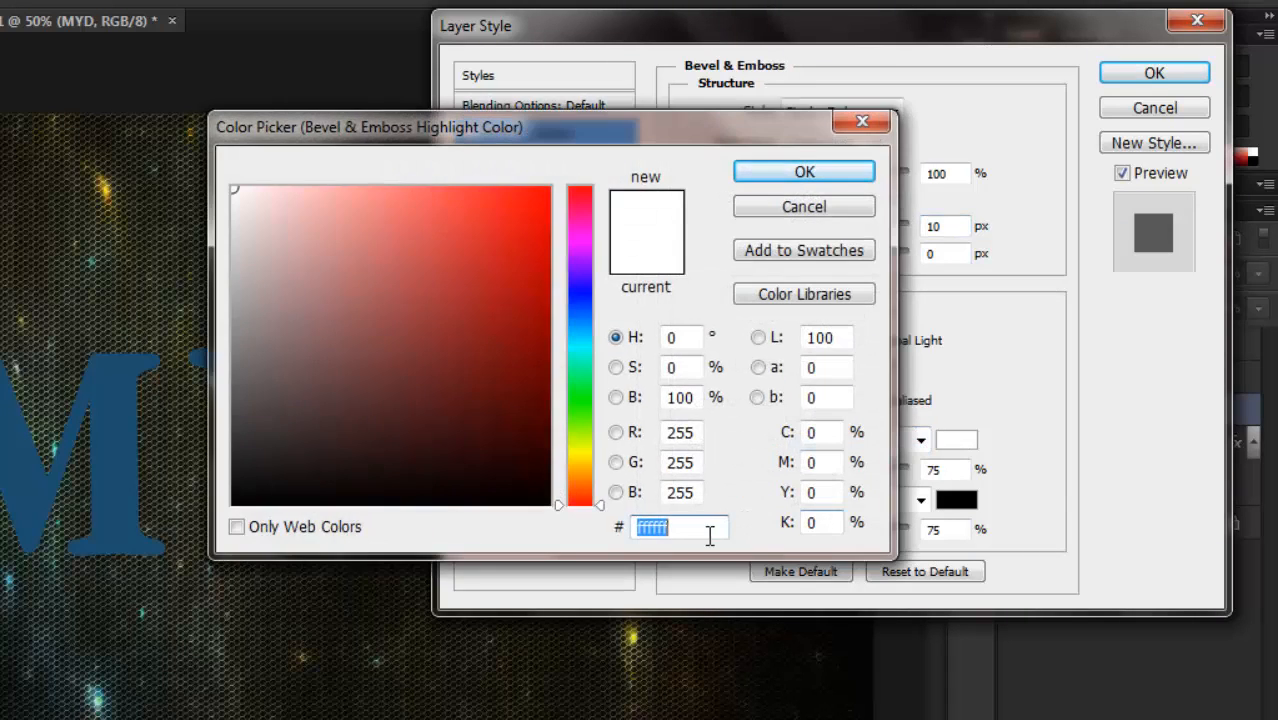
pyautogui.write('e')
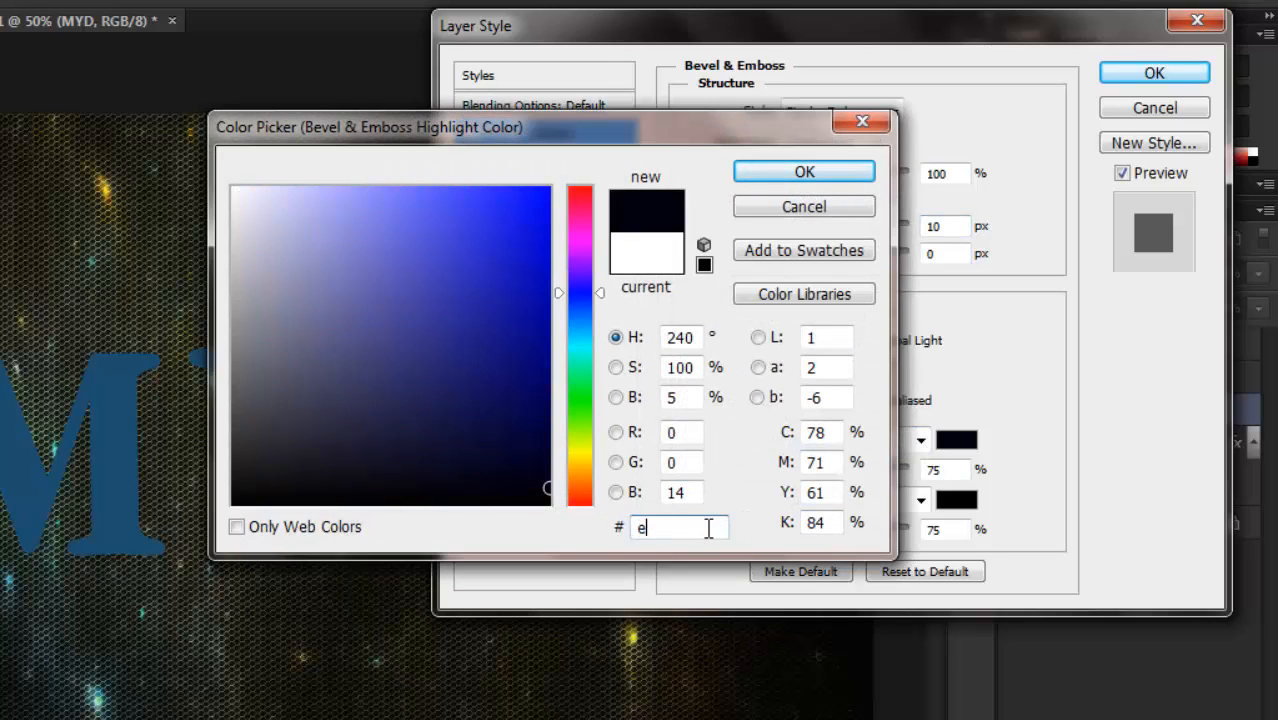
pyautogui.write('8e')
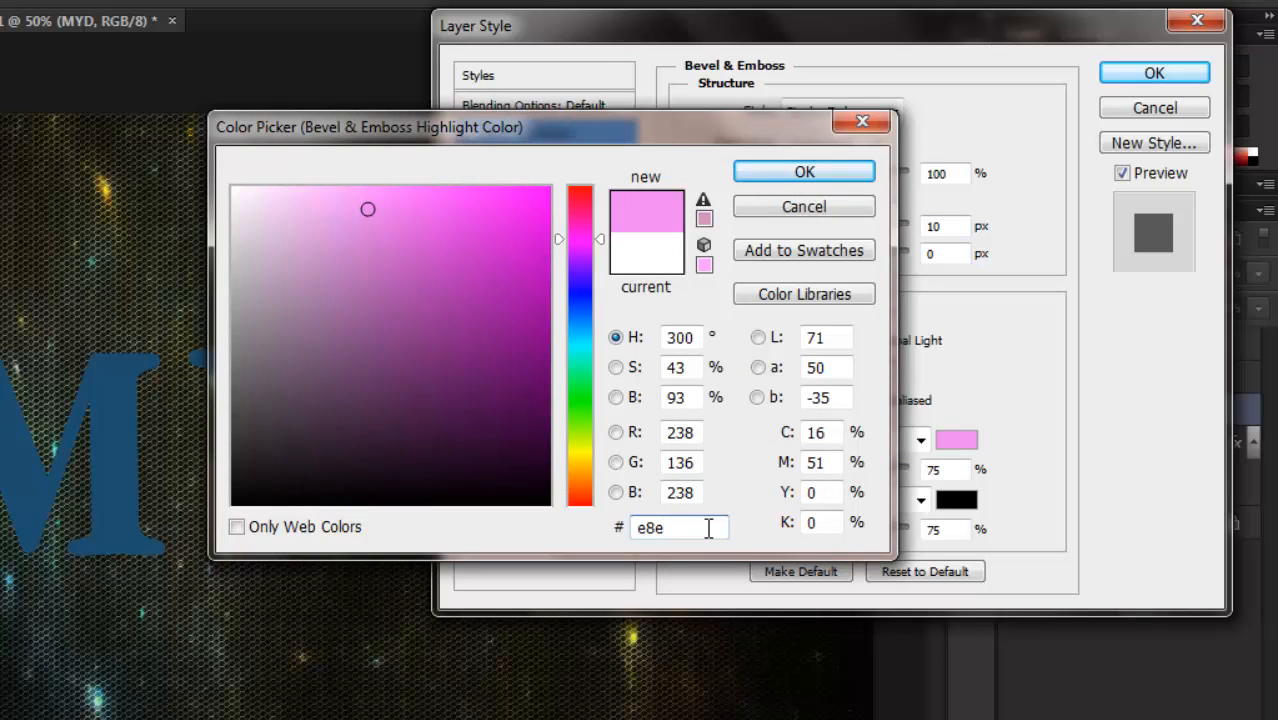
pyautogui.write('bf0')
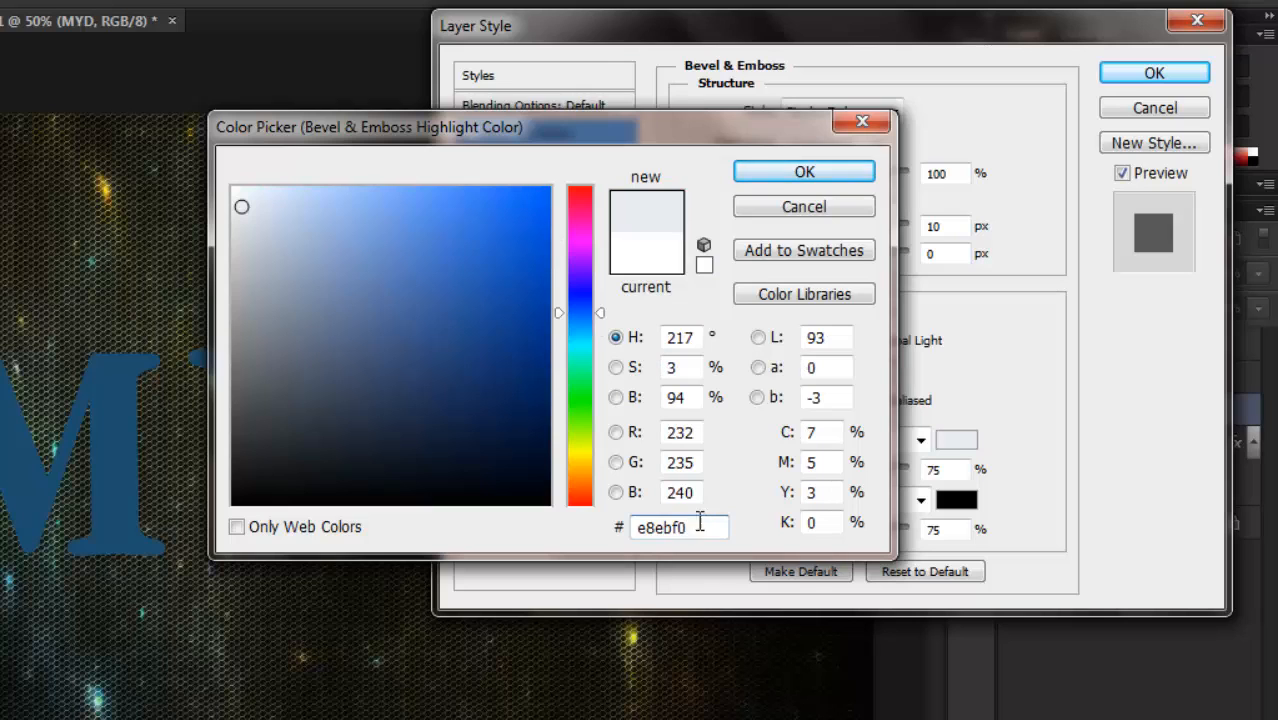
pyautogui.click(800, 174)
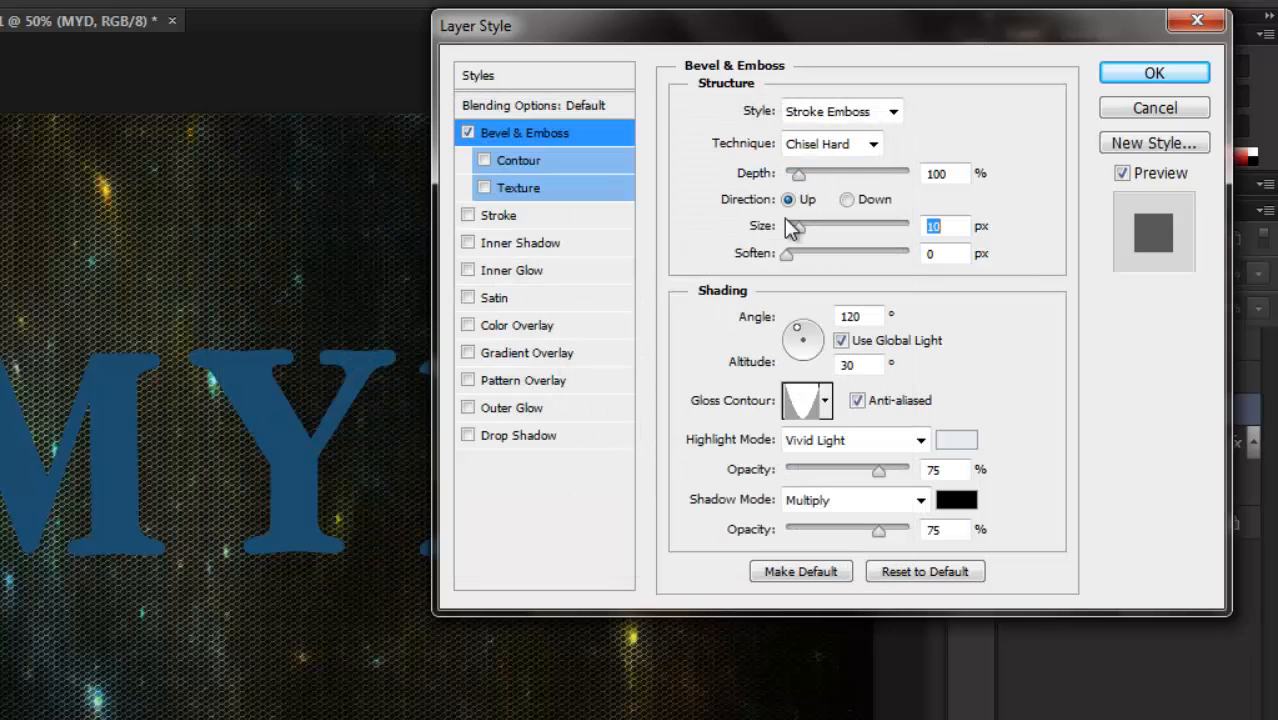
# Set the bevel's shadow color to #08324b.
pyautogui.click(957, 502)
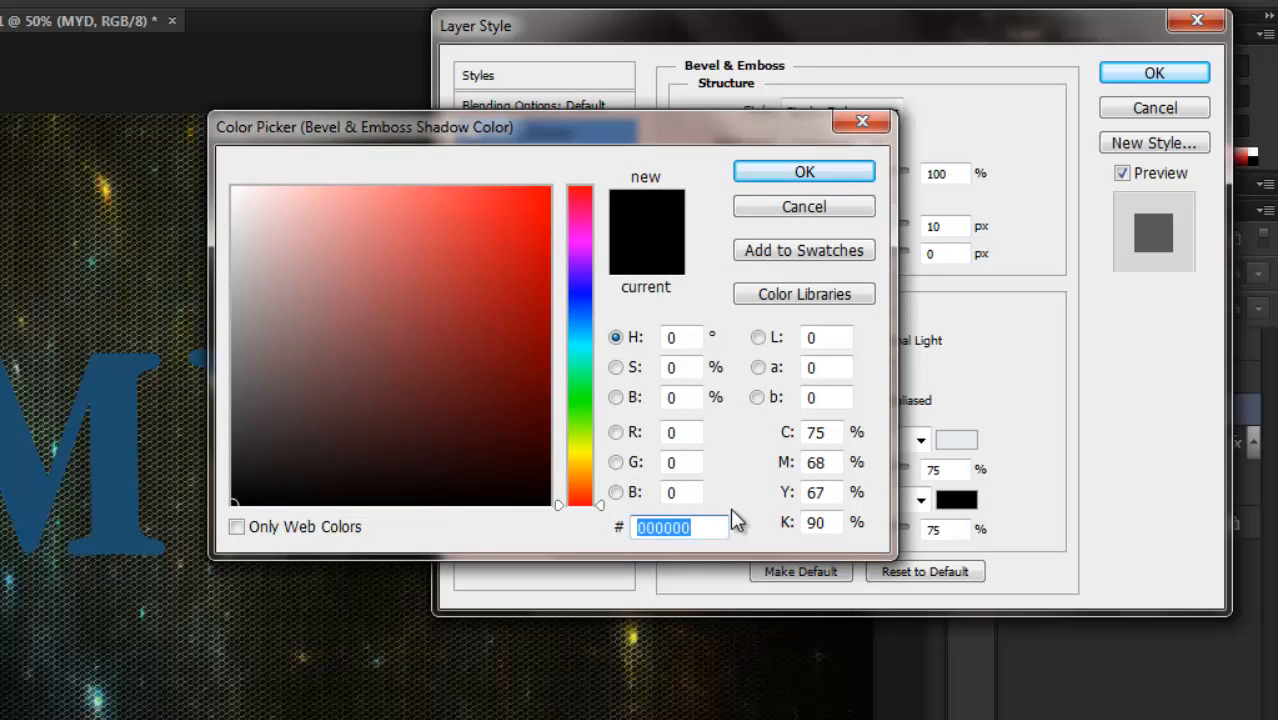
pyautogui.write('083')
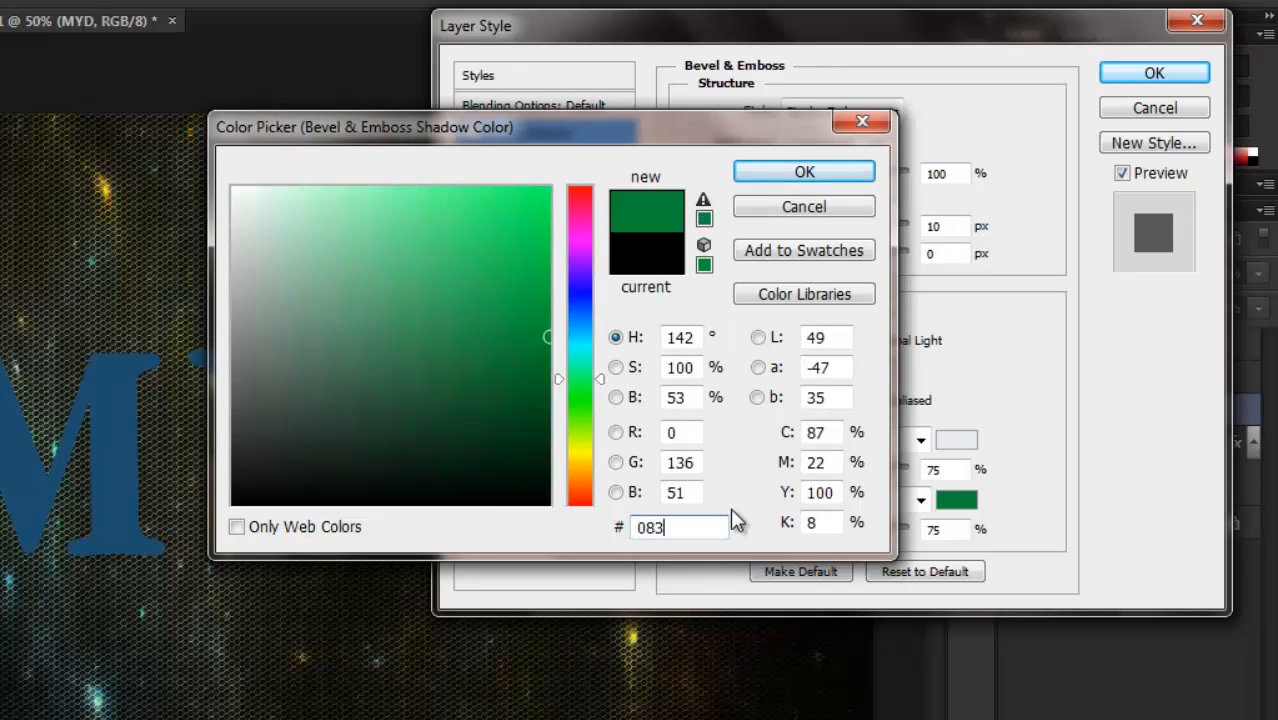
pyautogui.write('24')
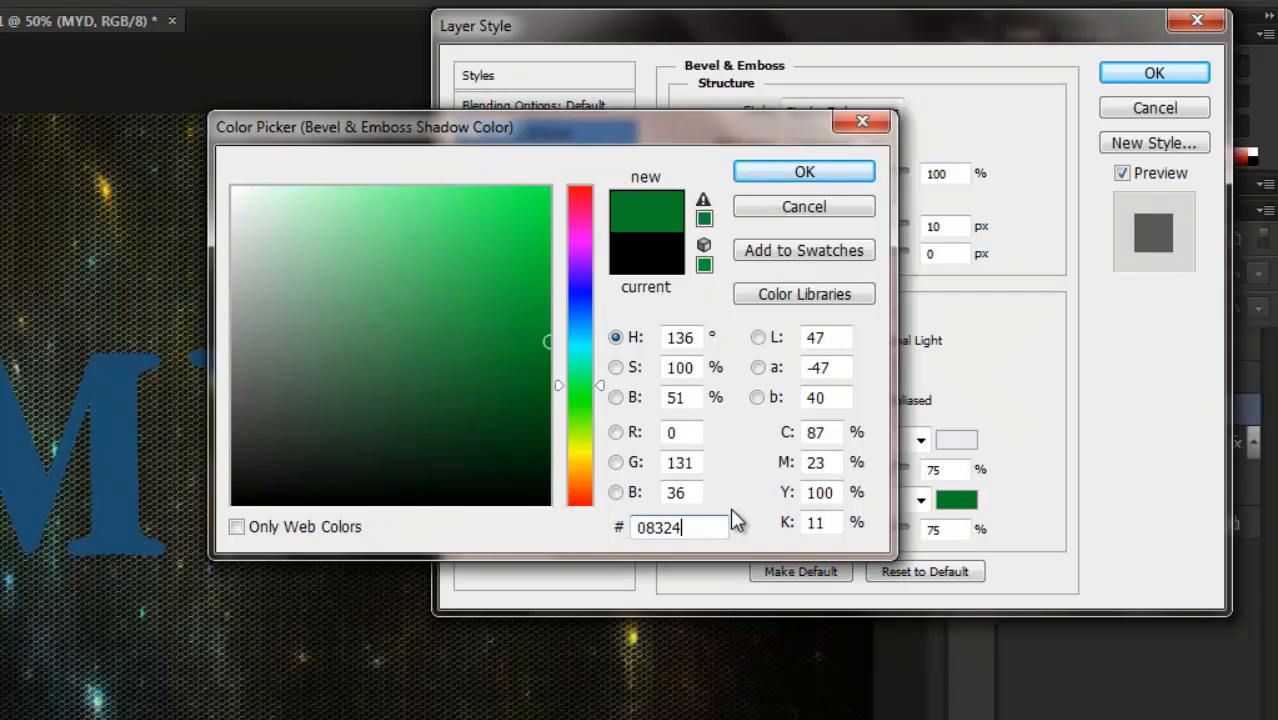
pyautogui.write('b')
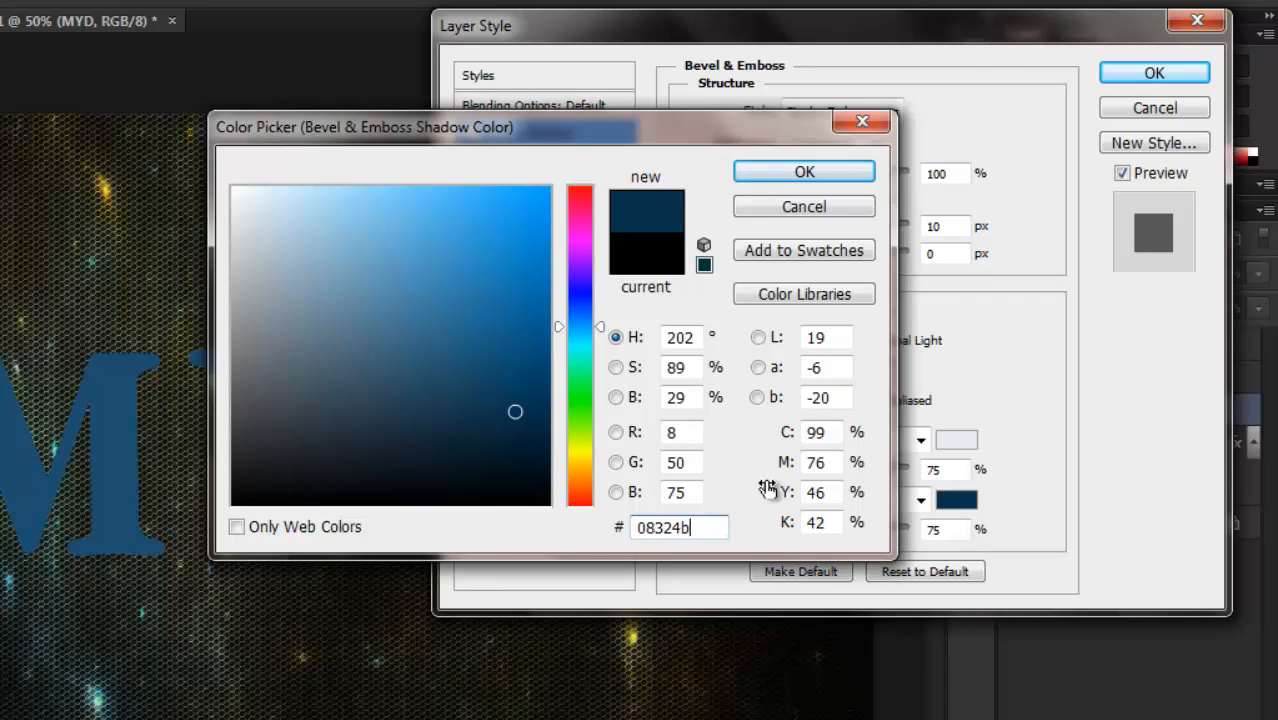
pyautogui.click(803, 173)
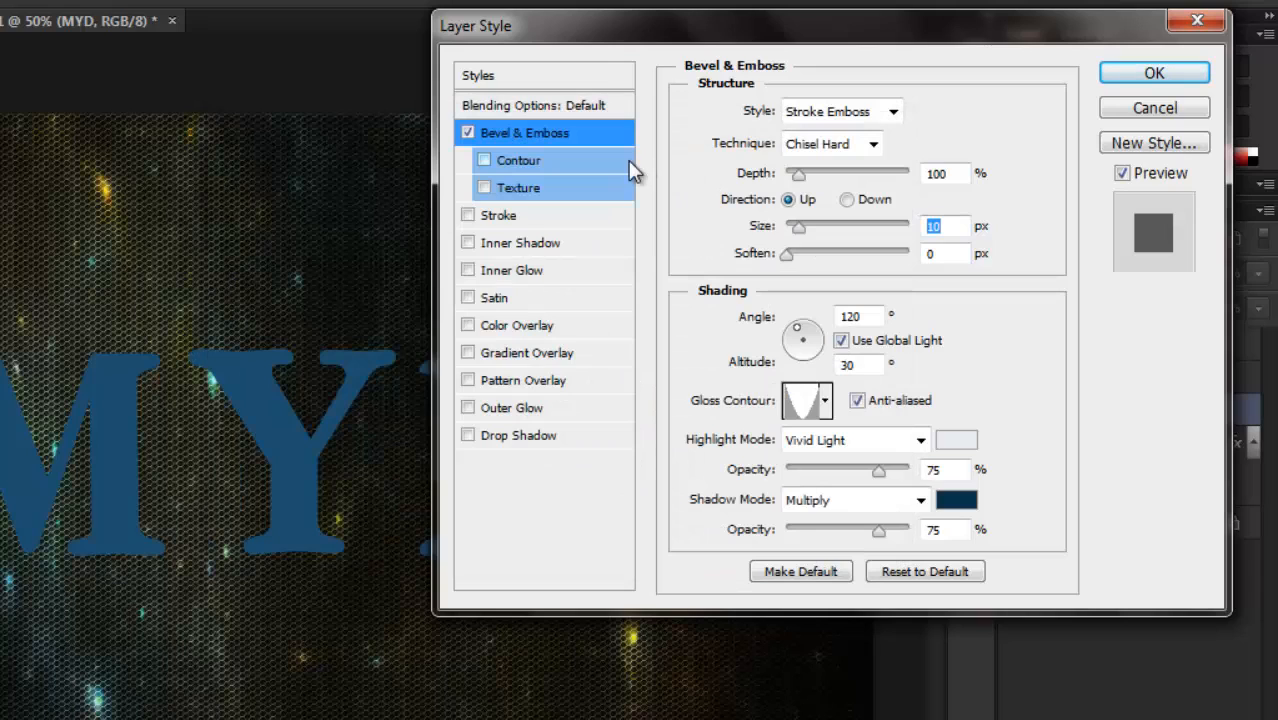
# Enable the Contour option of the bevel with the Ring contour and turn on its anti-aliasing.
pyautogui.click(539, 160)
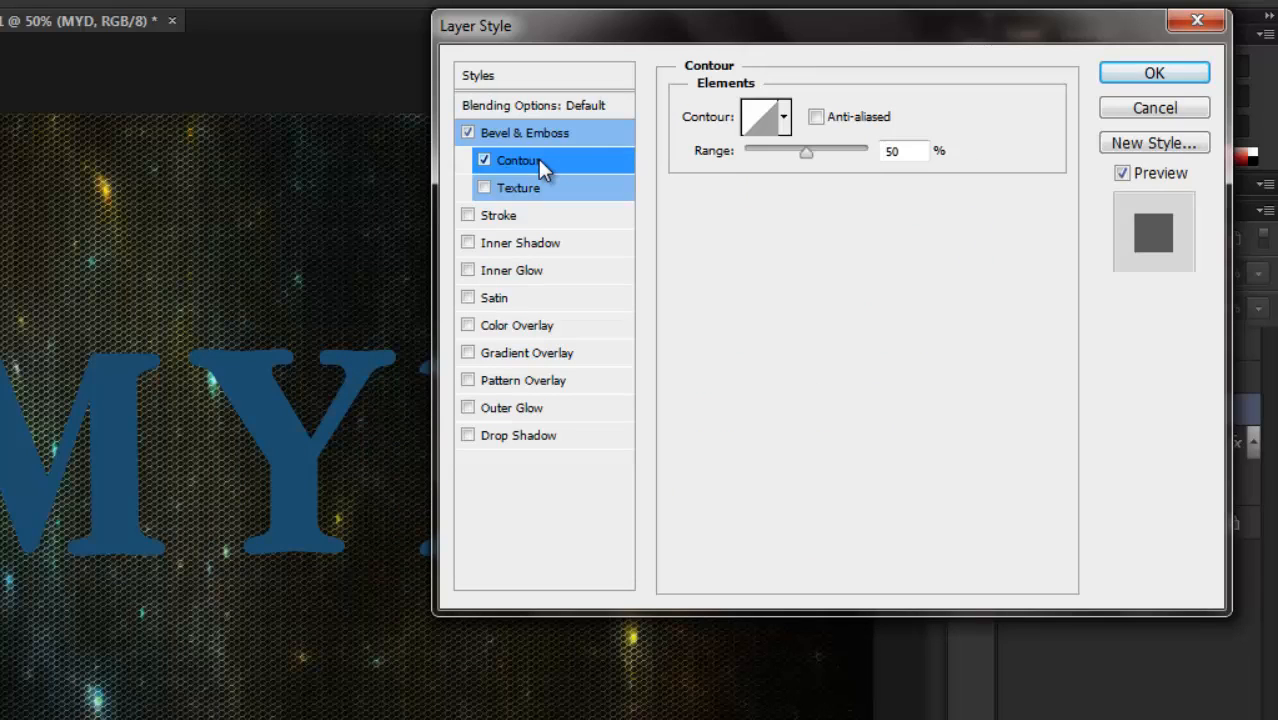
pyautogui.click(784, 117)
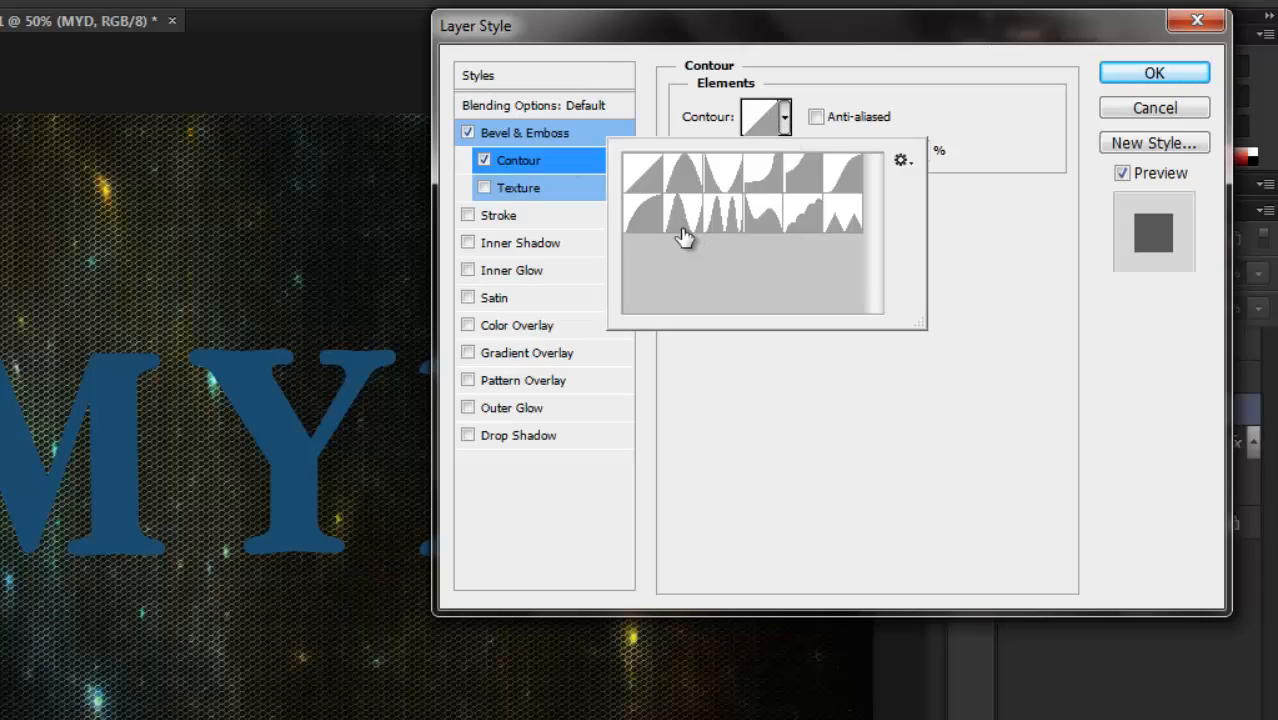
pyautogui.click(683, 236)
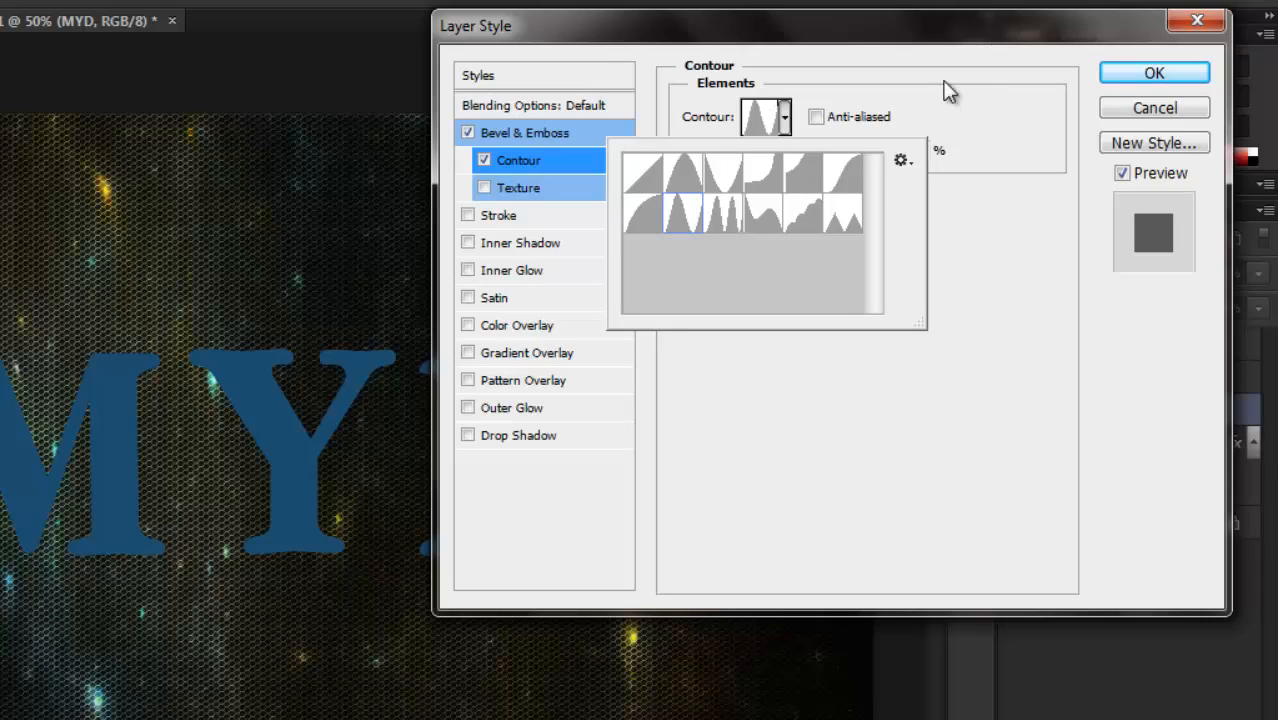
pyautogui.click(820, 119)
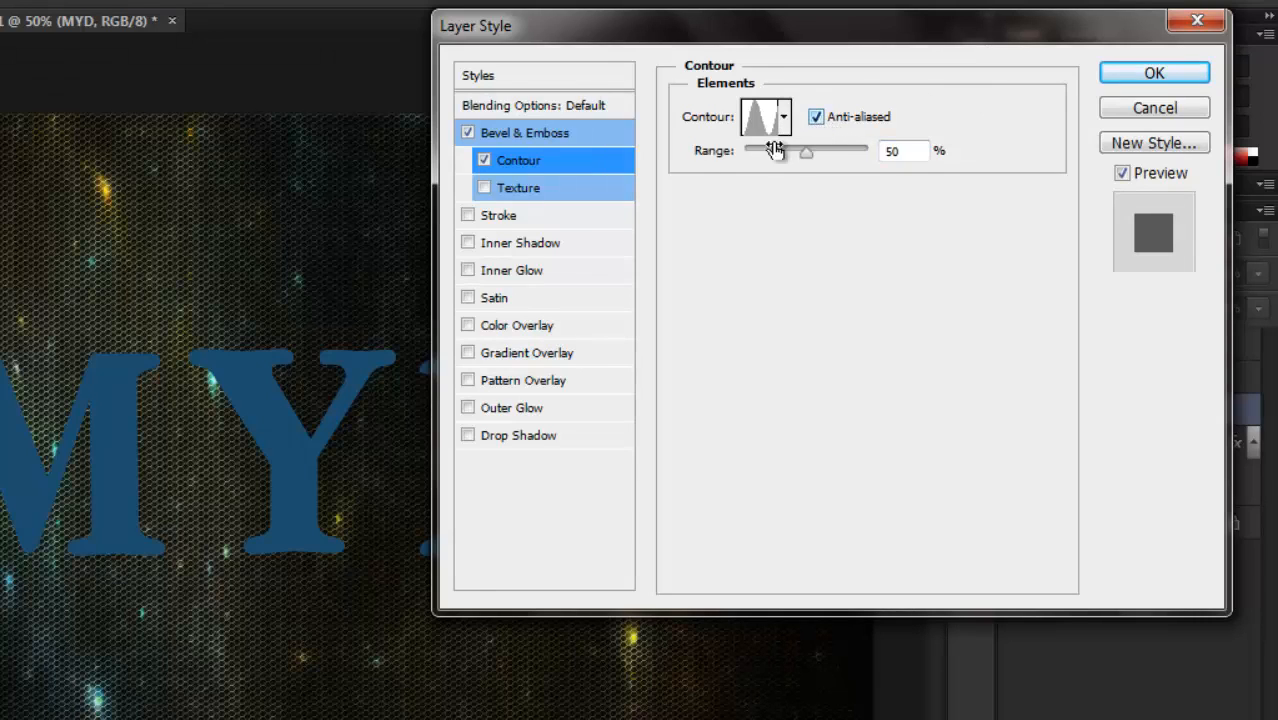
# Add a 7 px Stroke effect to the MYD layer and set its fill type to Gradient.
pyautogui.click(560, 218)
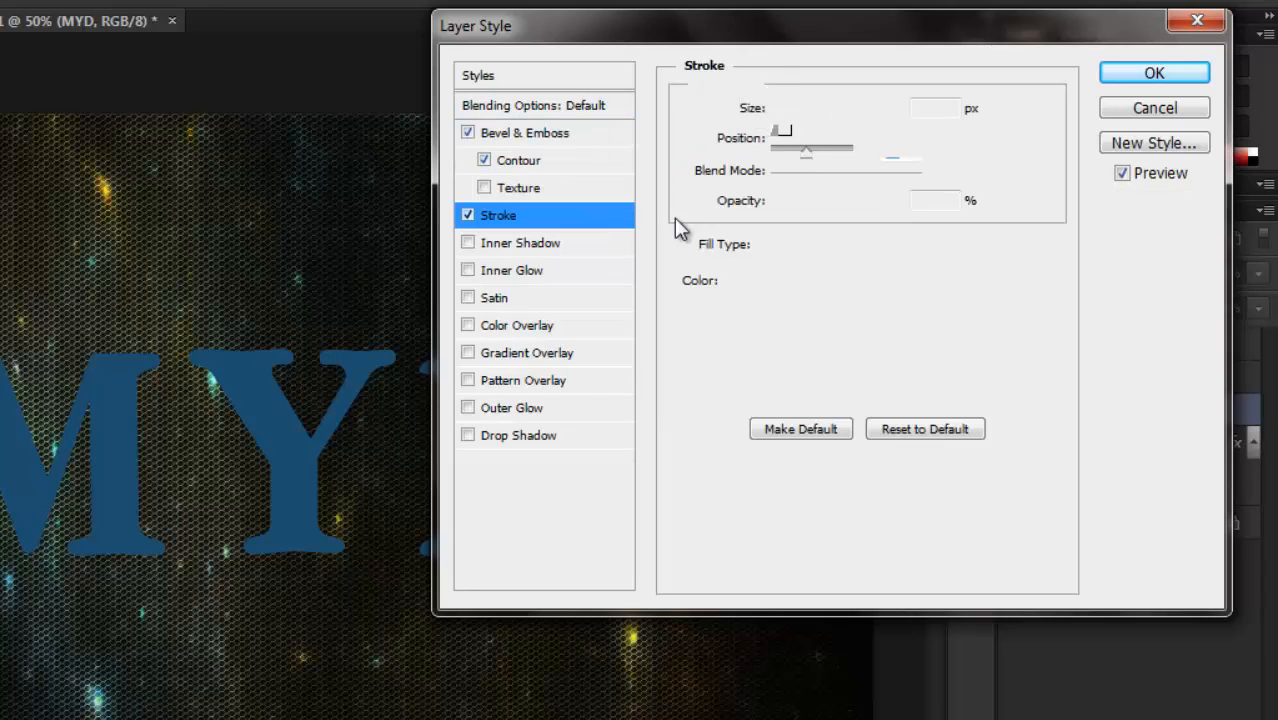
pyautogui.write('7')
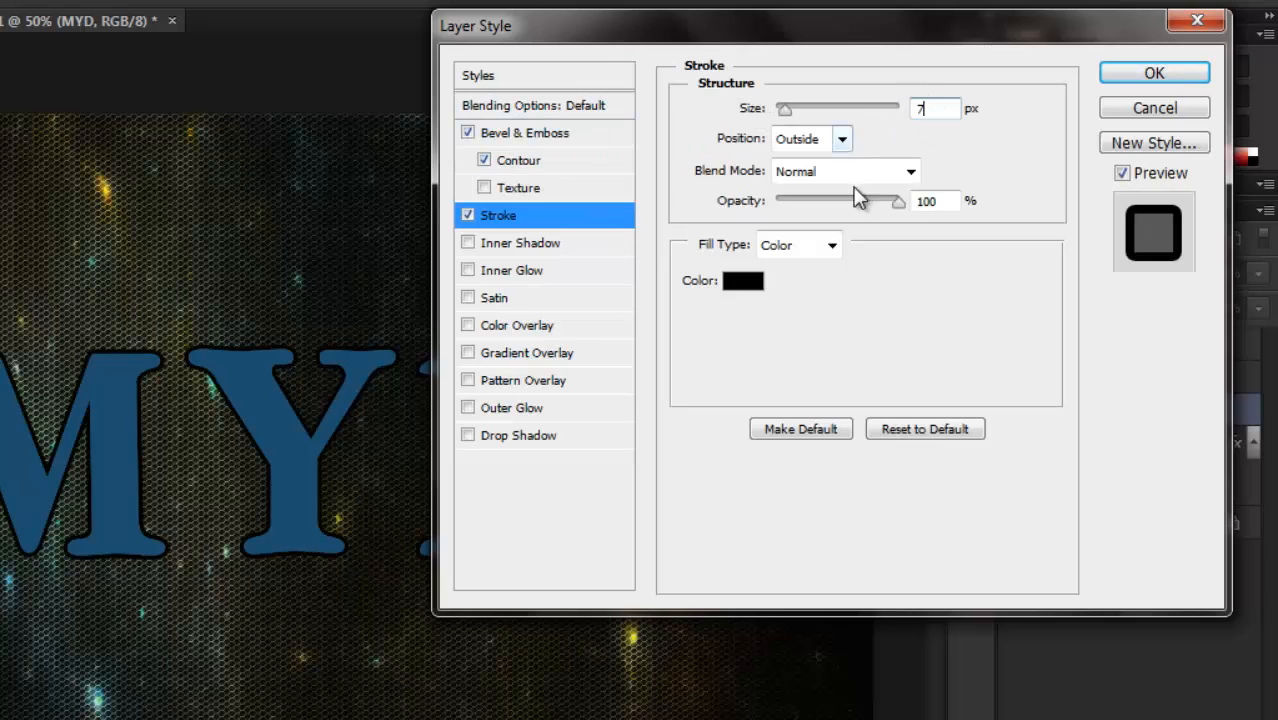
pyautogui.click(832, 244)
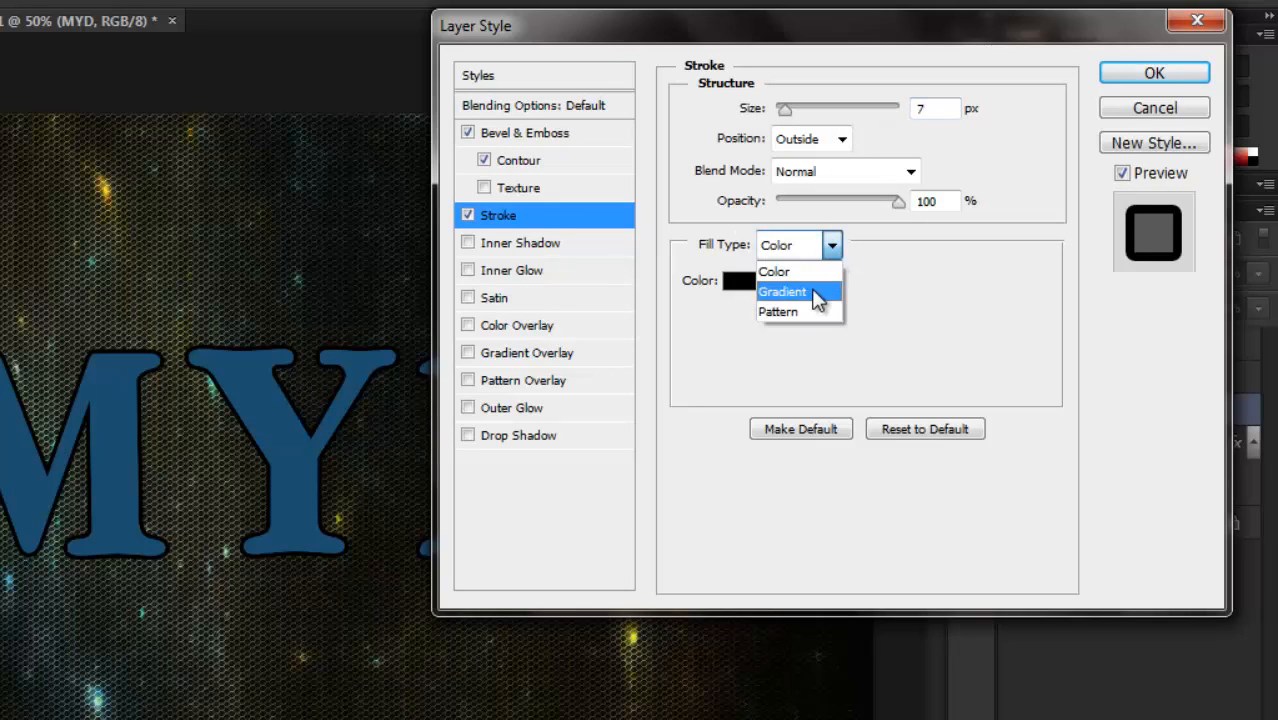
pyautogui.click(805, 266)
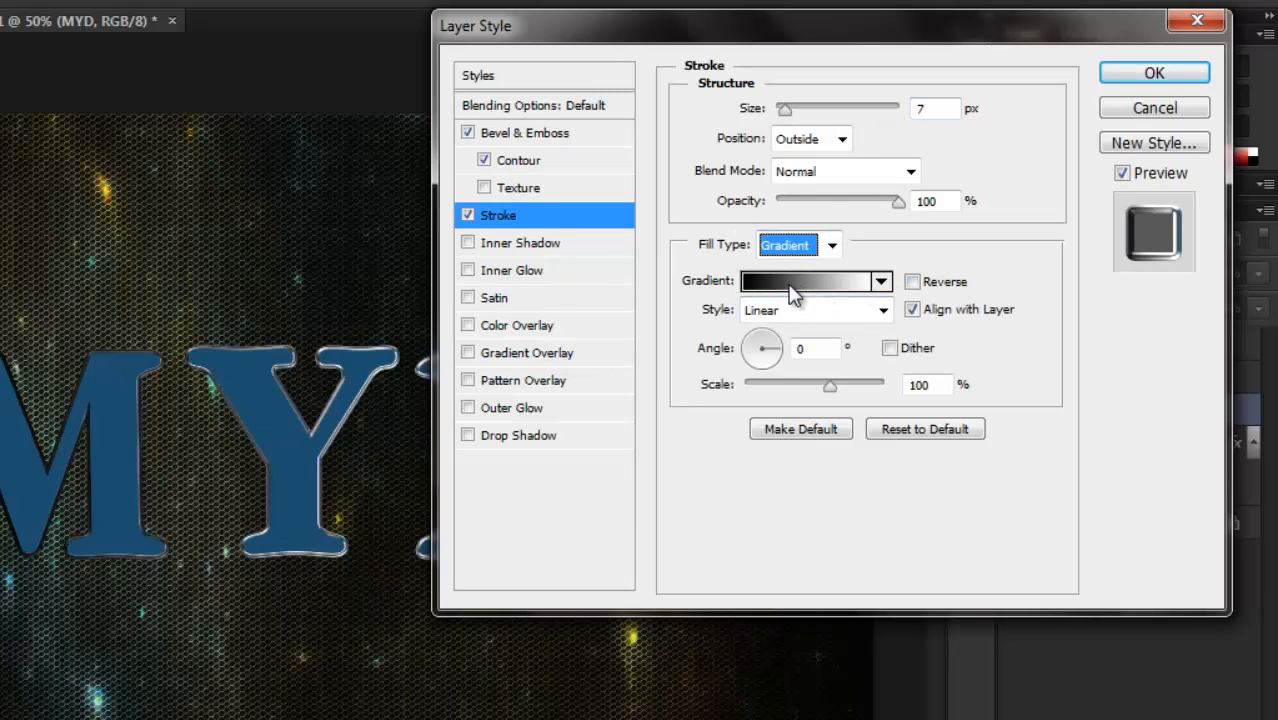
# Load the CHROMES gradient file from the desktop into the stroke's gradient presets.
pyautogui.click(790, 290)
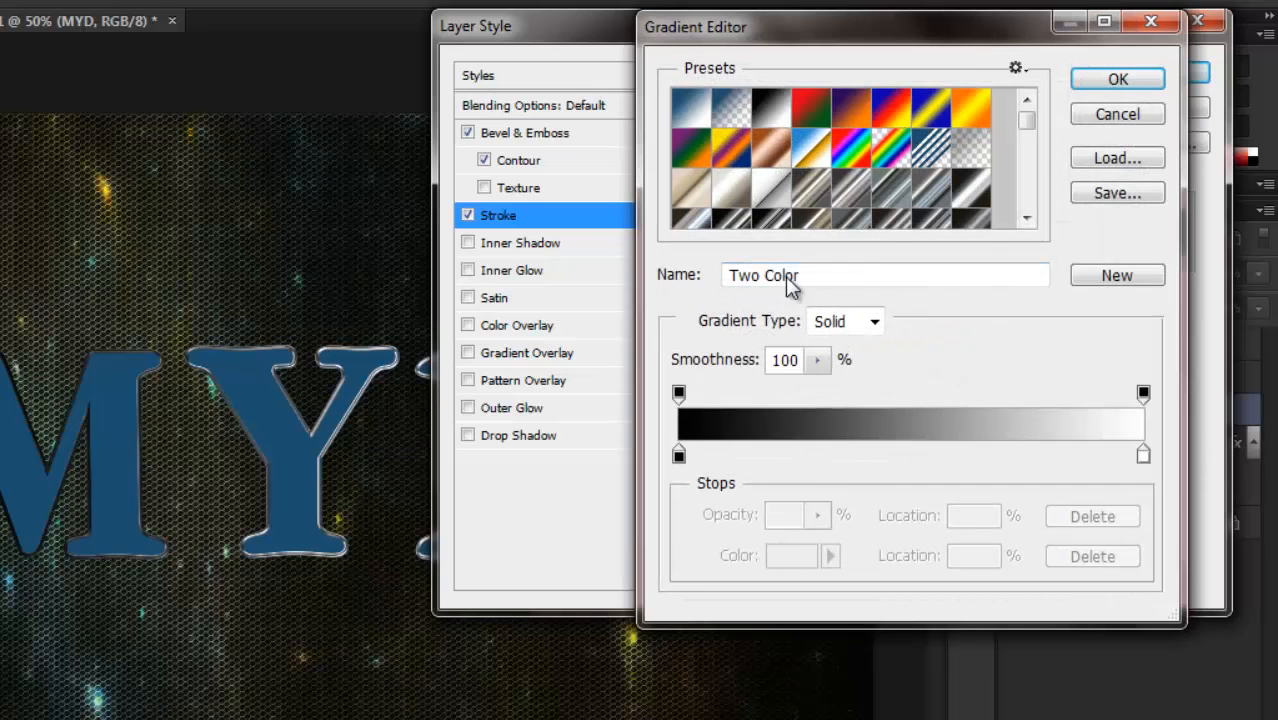
pyautogui.click(1150, 22)
pyautogui.click(880, 281)
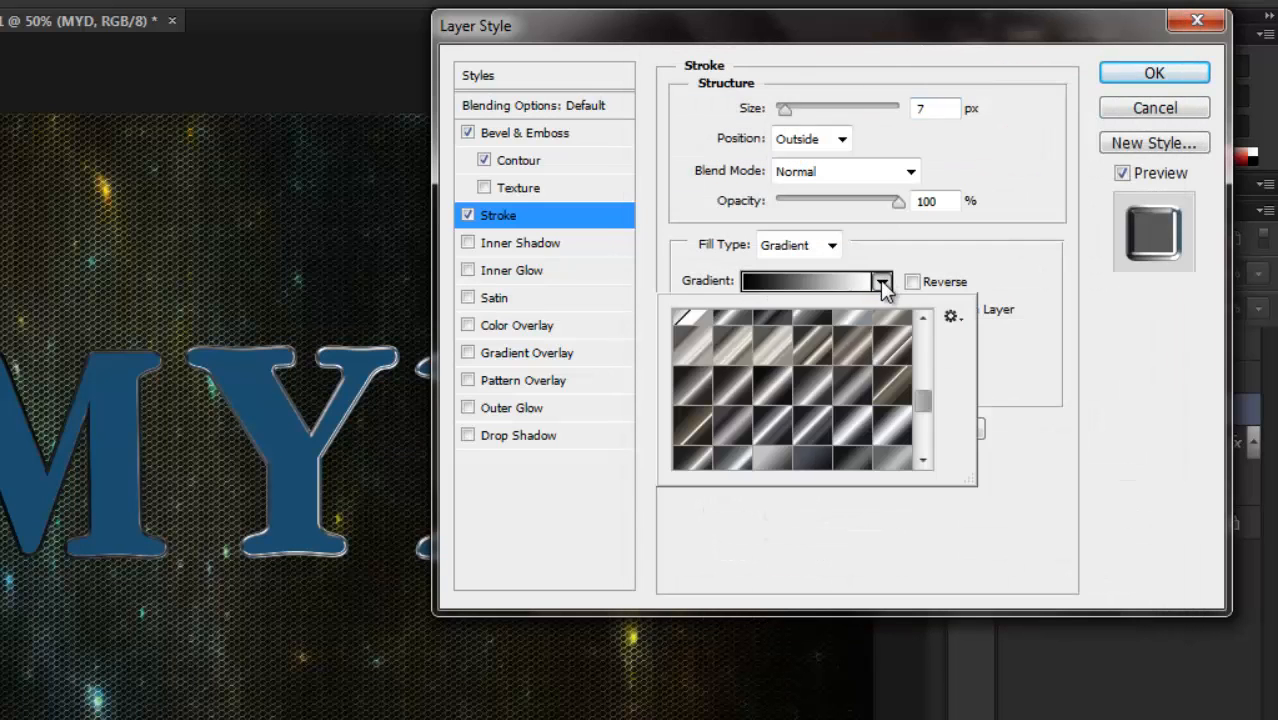
pyautogui.click(952, 318)
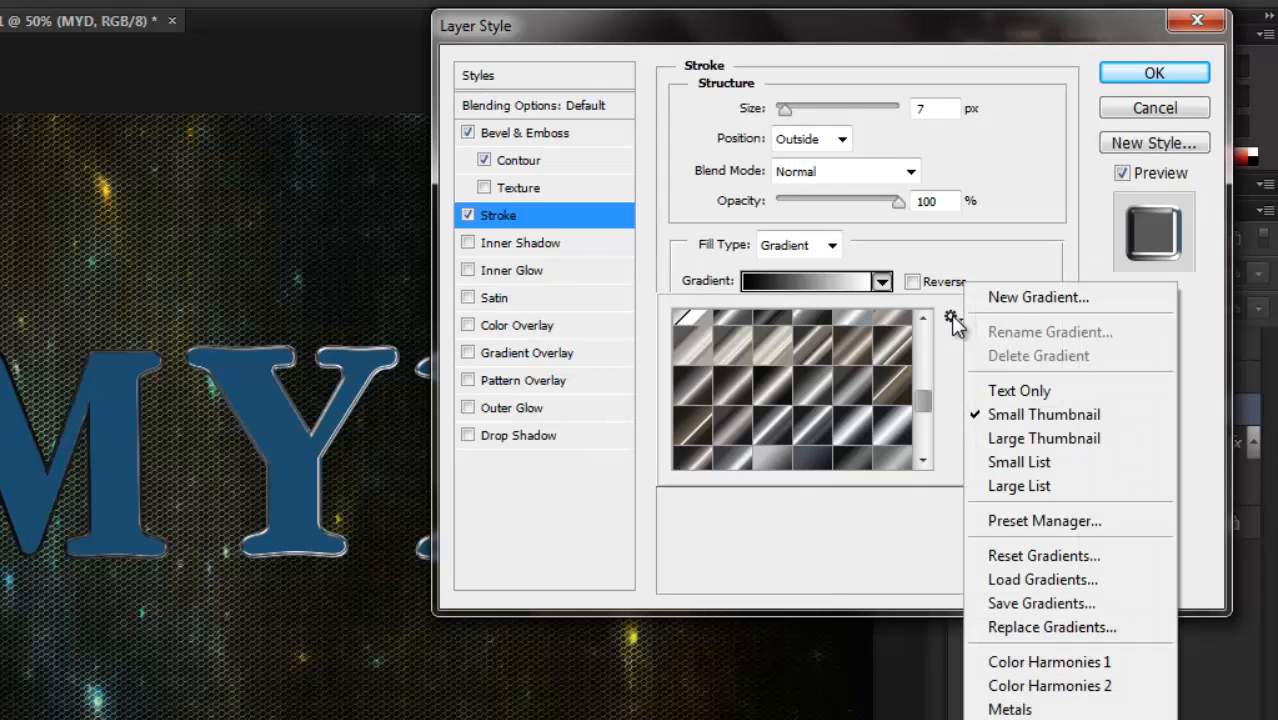
pyautogui.click(1034, 580)
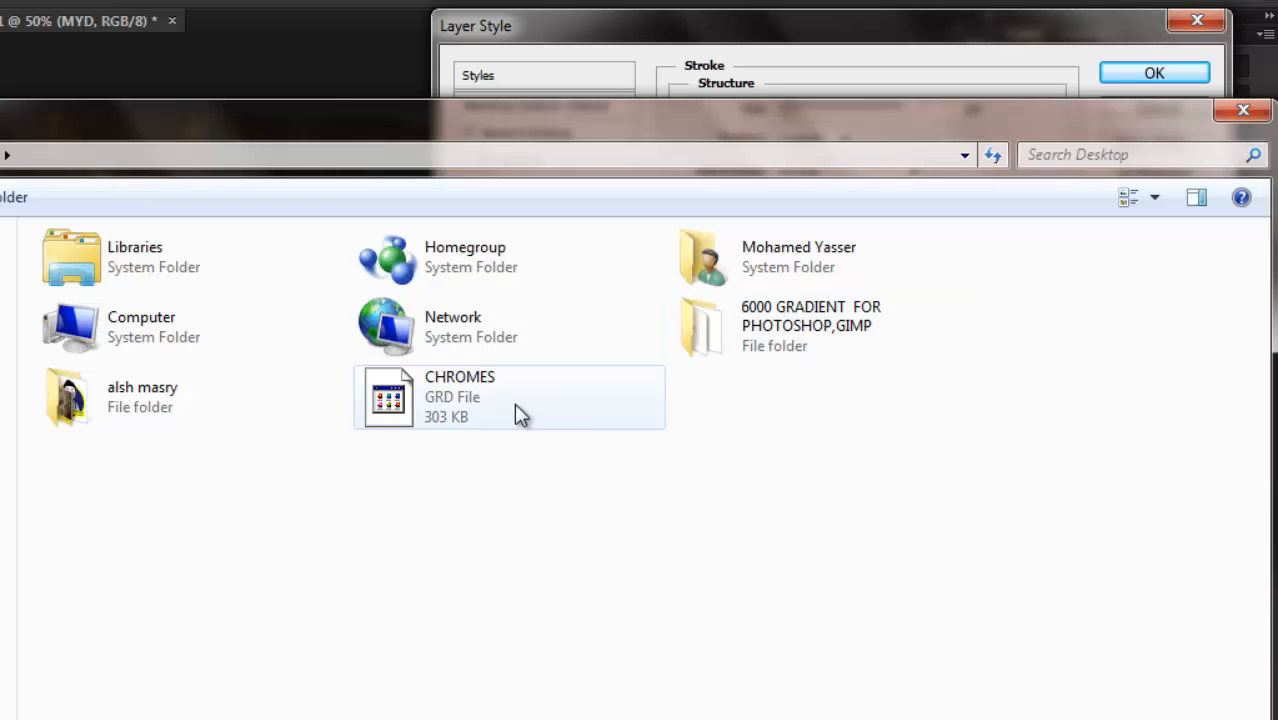
pyautogui.click(487, 410)
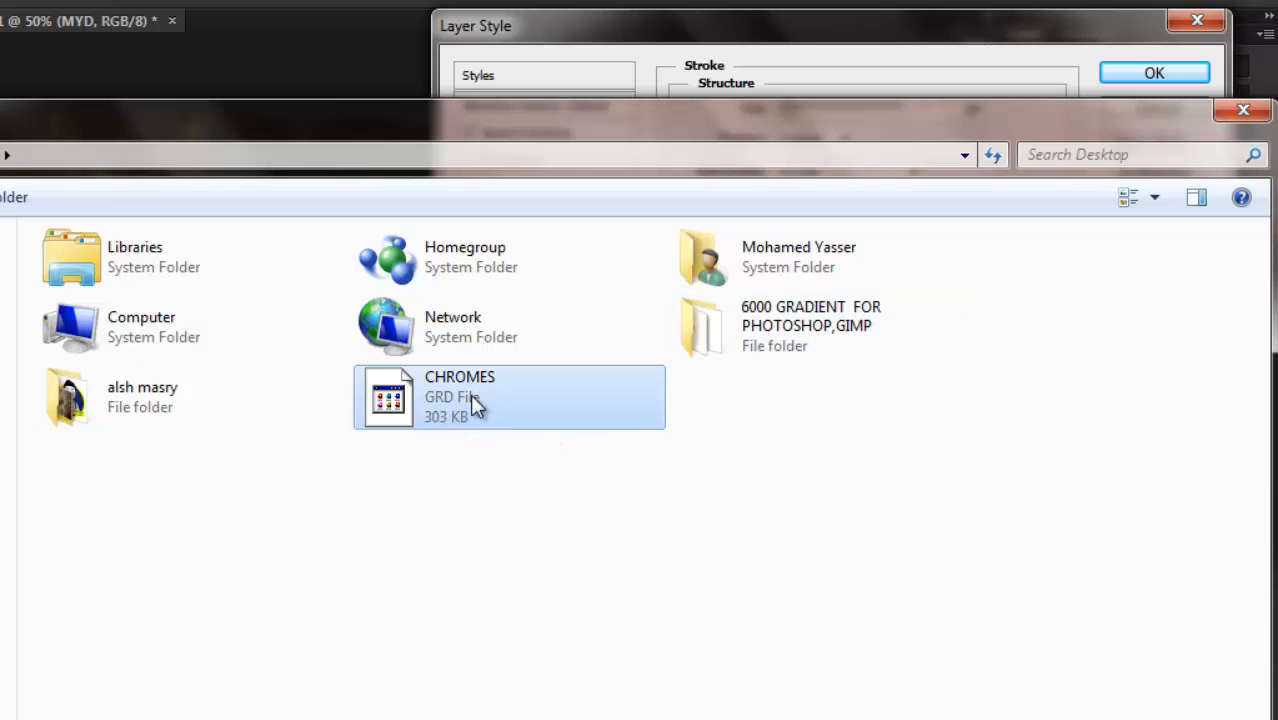
pyautogui.press('Return')
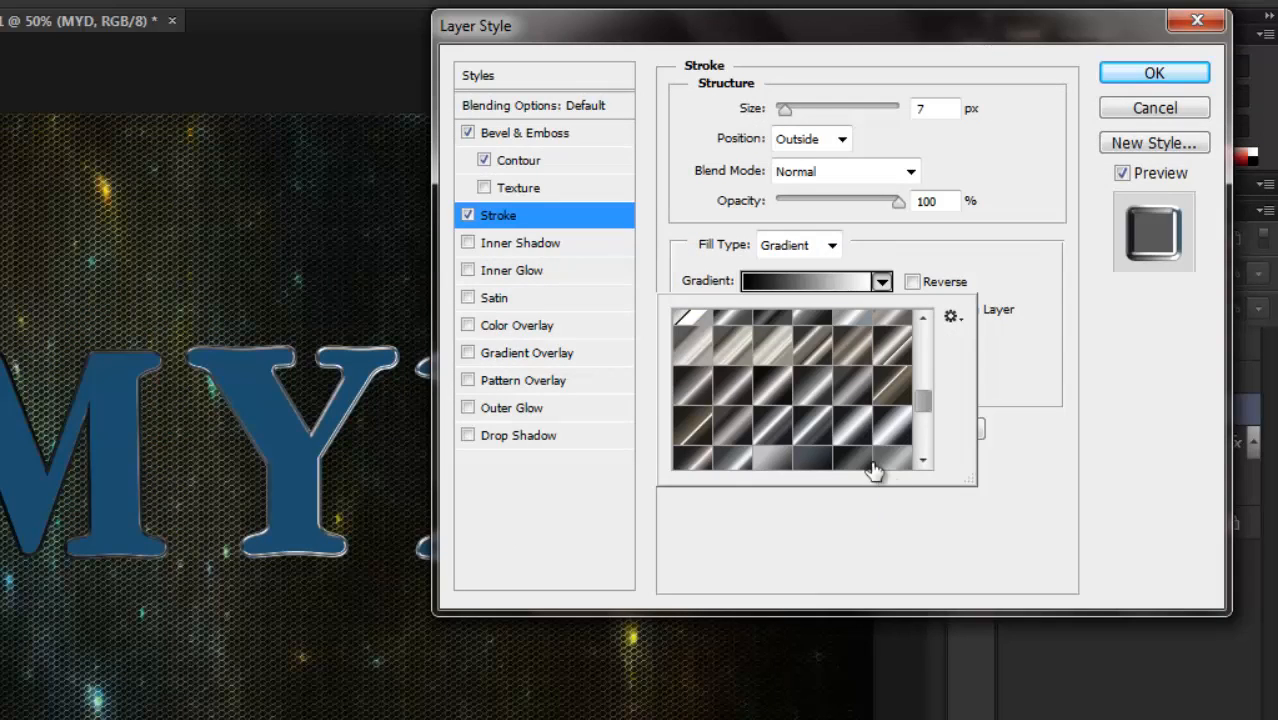
# Give the stroke the stove pipe 155b gradient in Reflected style at a 90° angle and apply the layer style.
pyautogui.click(815, 435)
pyautogui.click(1050, 352)
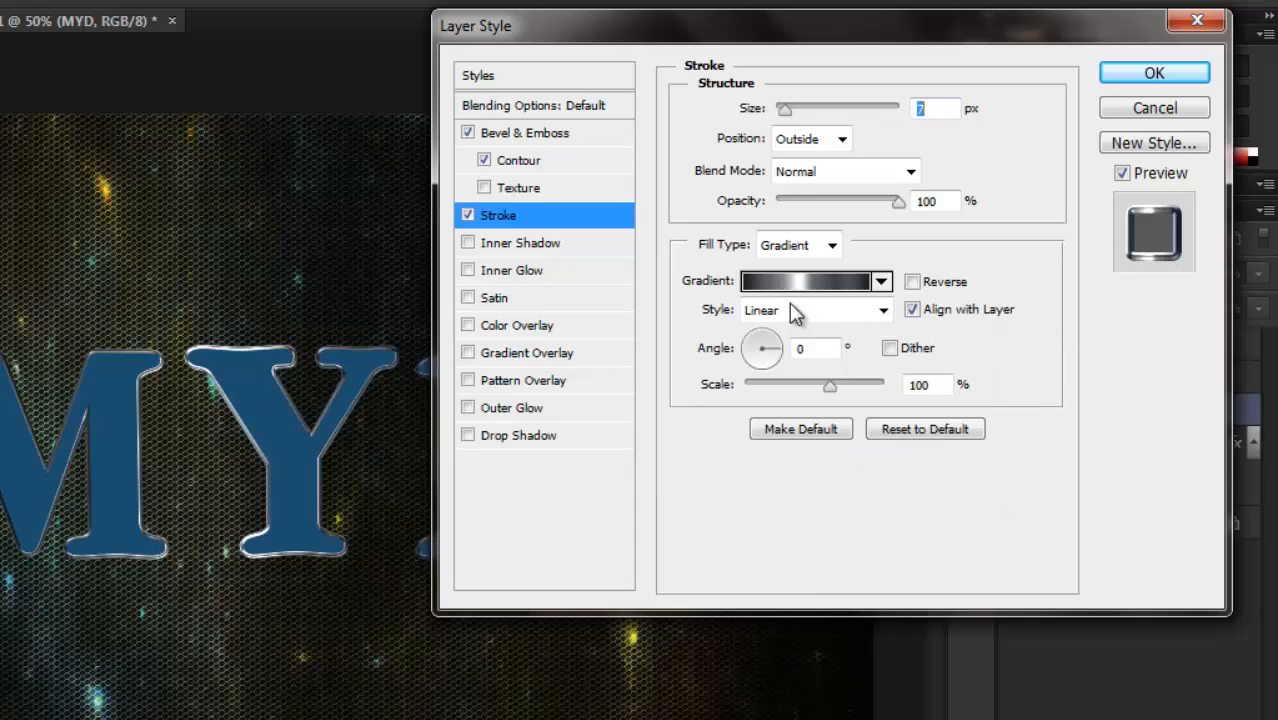
pyautogui.click(883, 310)
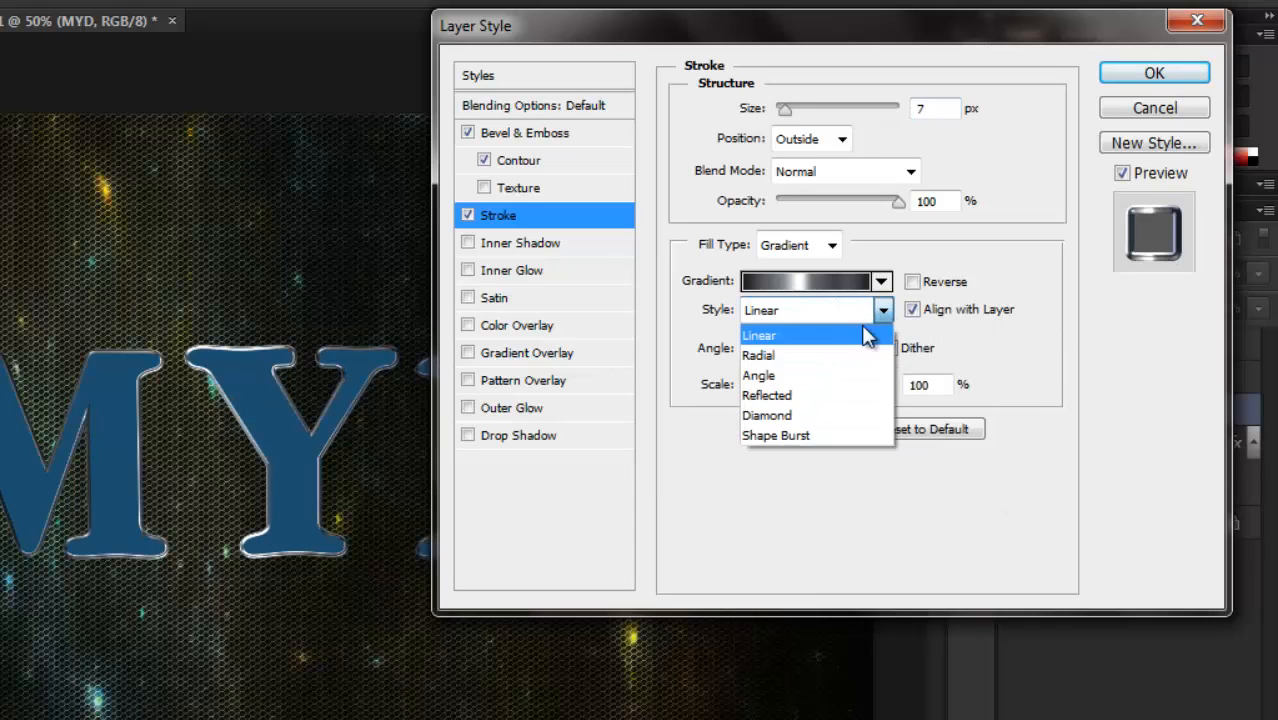
pyautogui.click(830, 405)
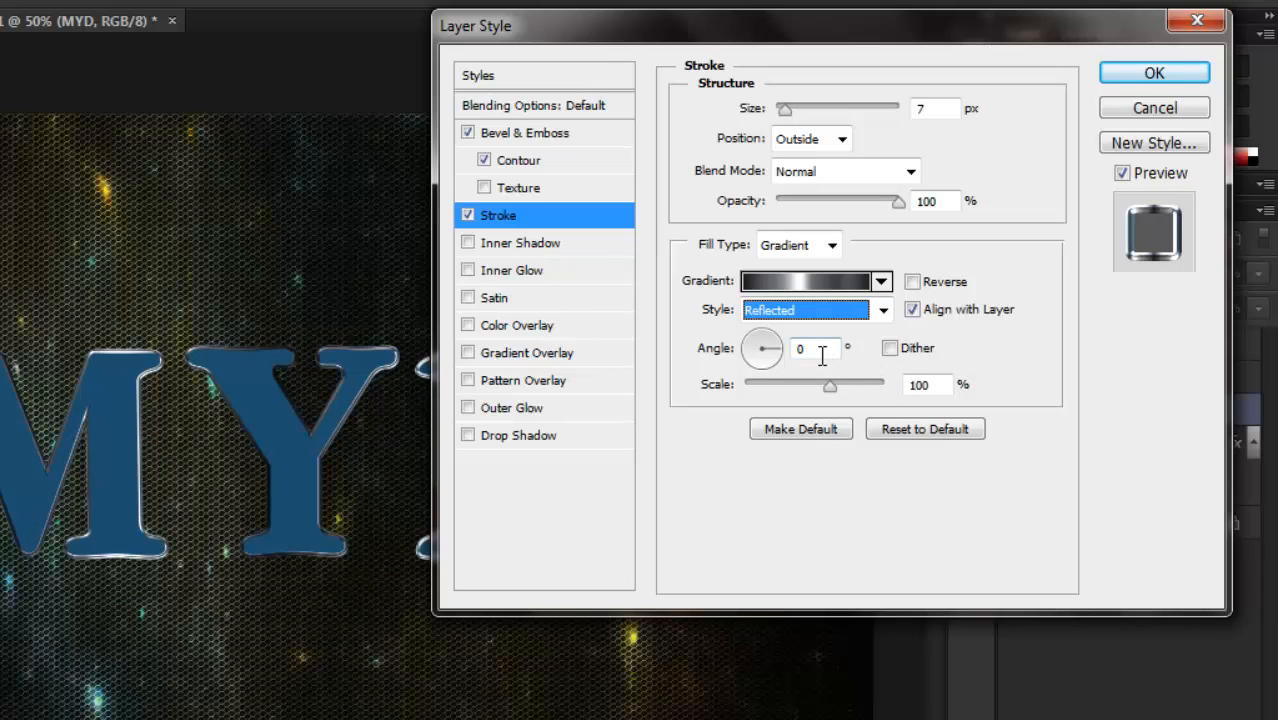
pyautogui.doubleClick(787, 348)
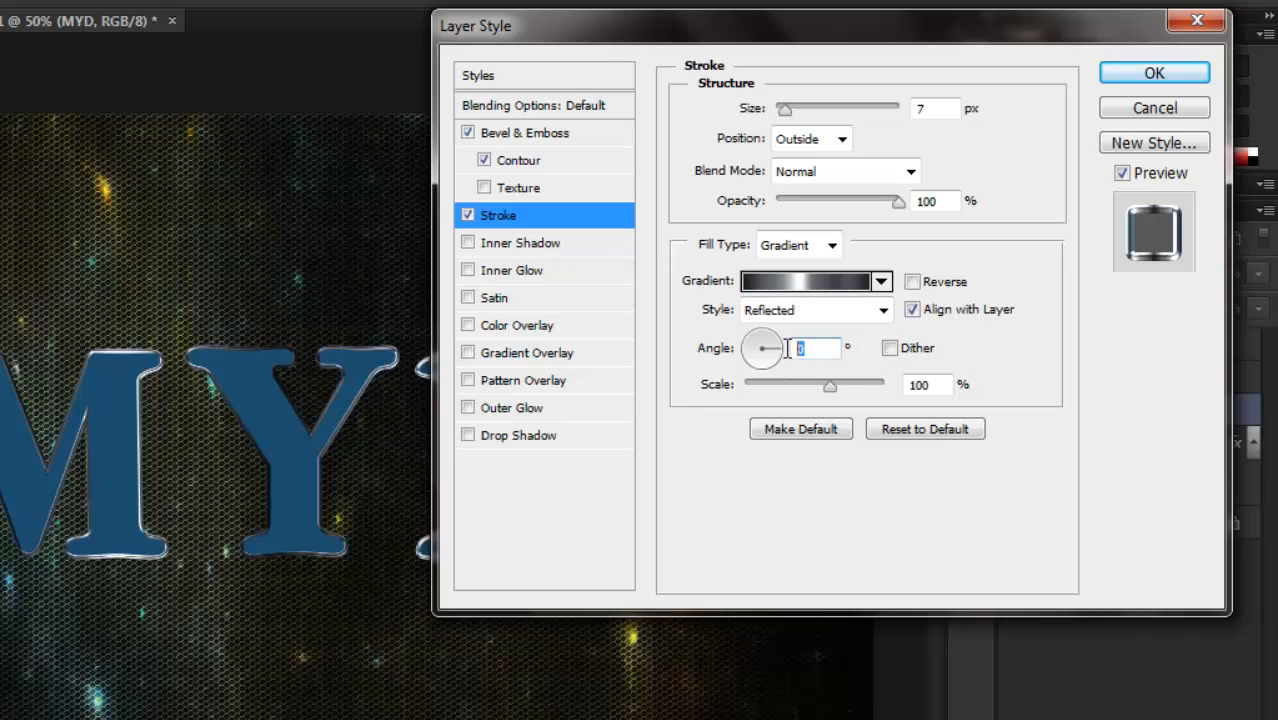
pyautogui.write('90')
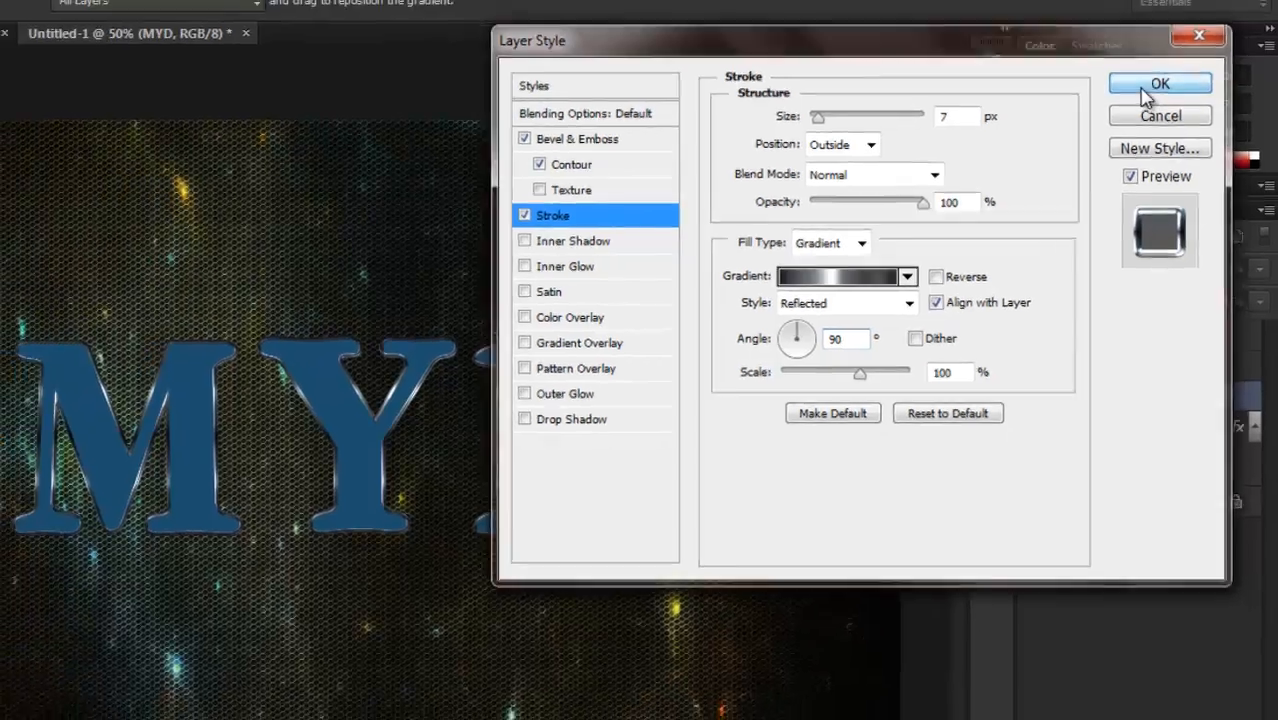
pyautogui.click(1140, 77)
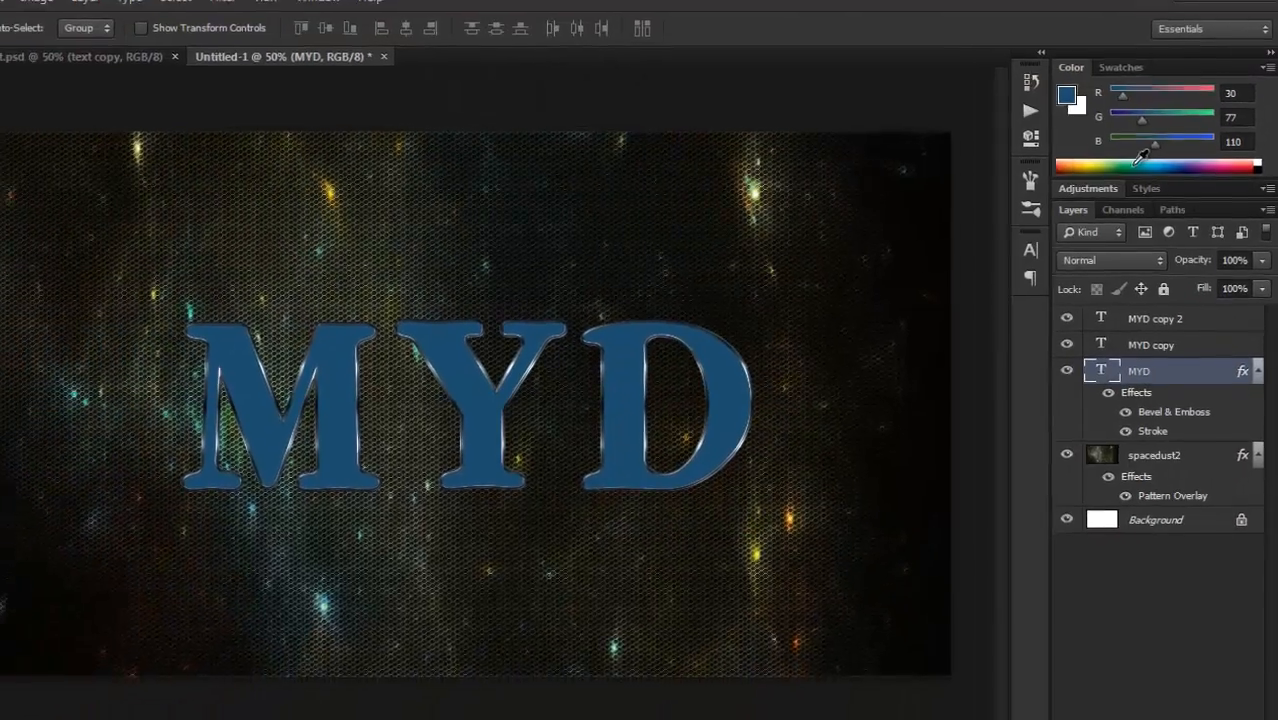
# Collapse the MYD layer's effects list and add Bevel & Emboss with the Chisel Hard technique to the MYD copy layer.
pyautogui.click(1259, 359)
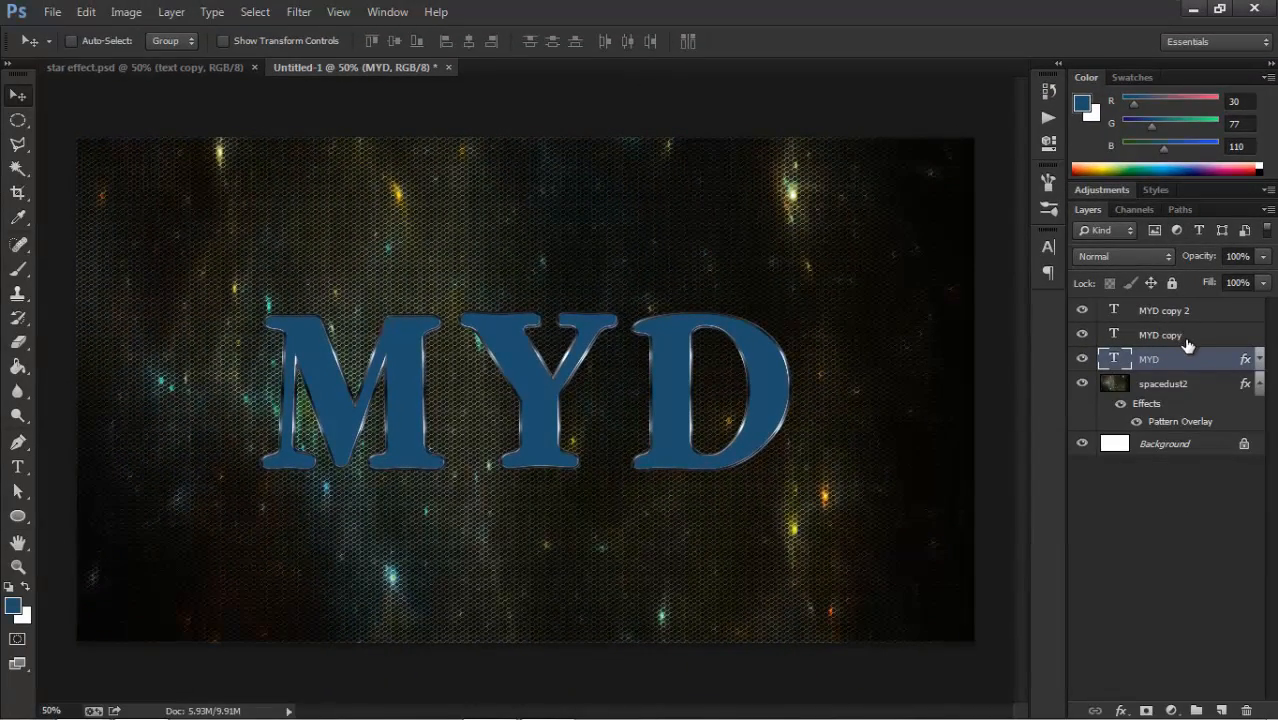
pyautogui.click(1188, 338)
pyautogui.doubleClick(1230, 337)
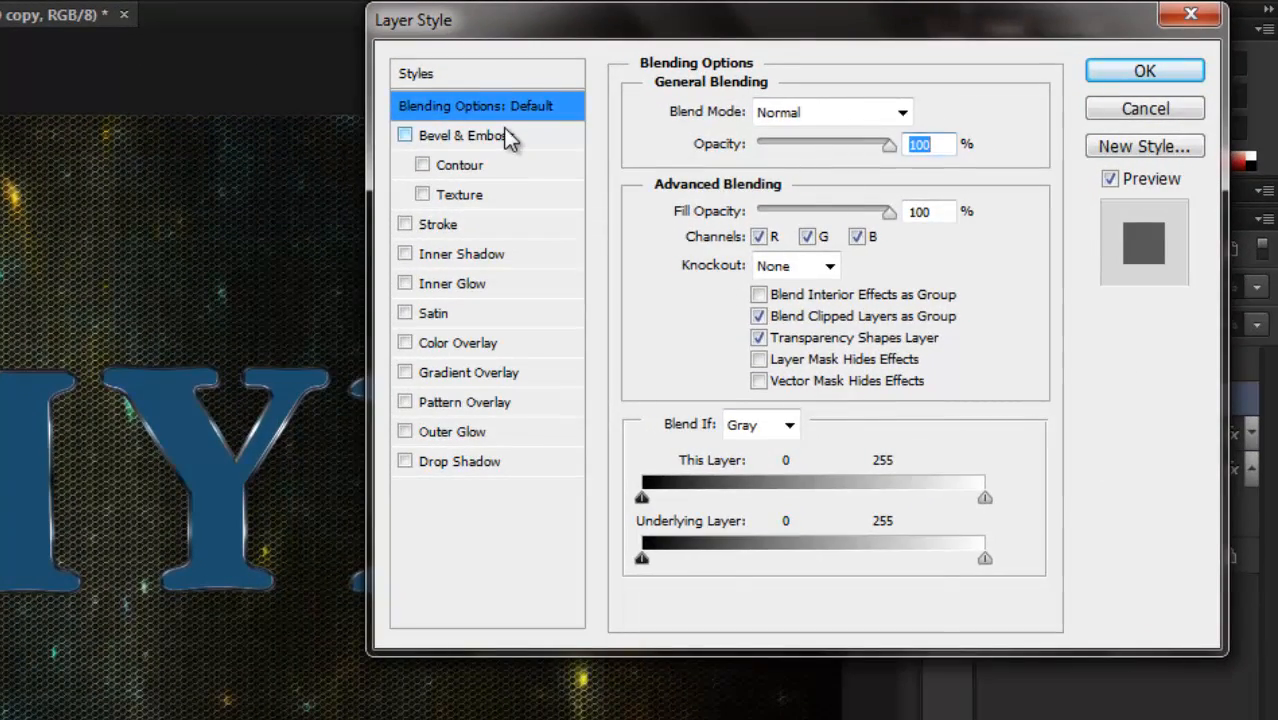
pyautogui.click(508, 138)
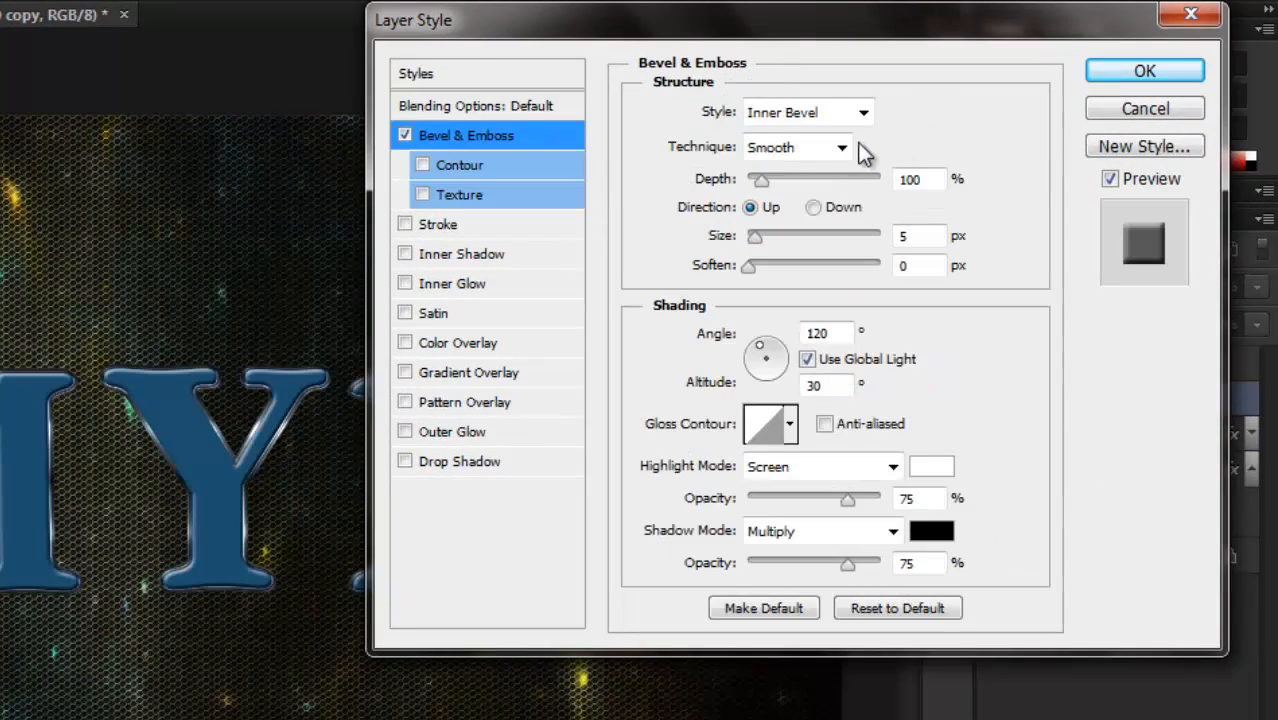
pyautogui.click(841, 149)
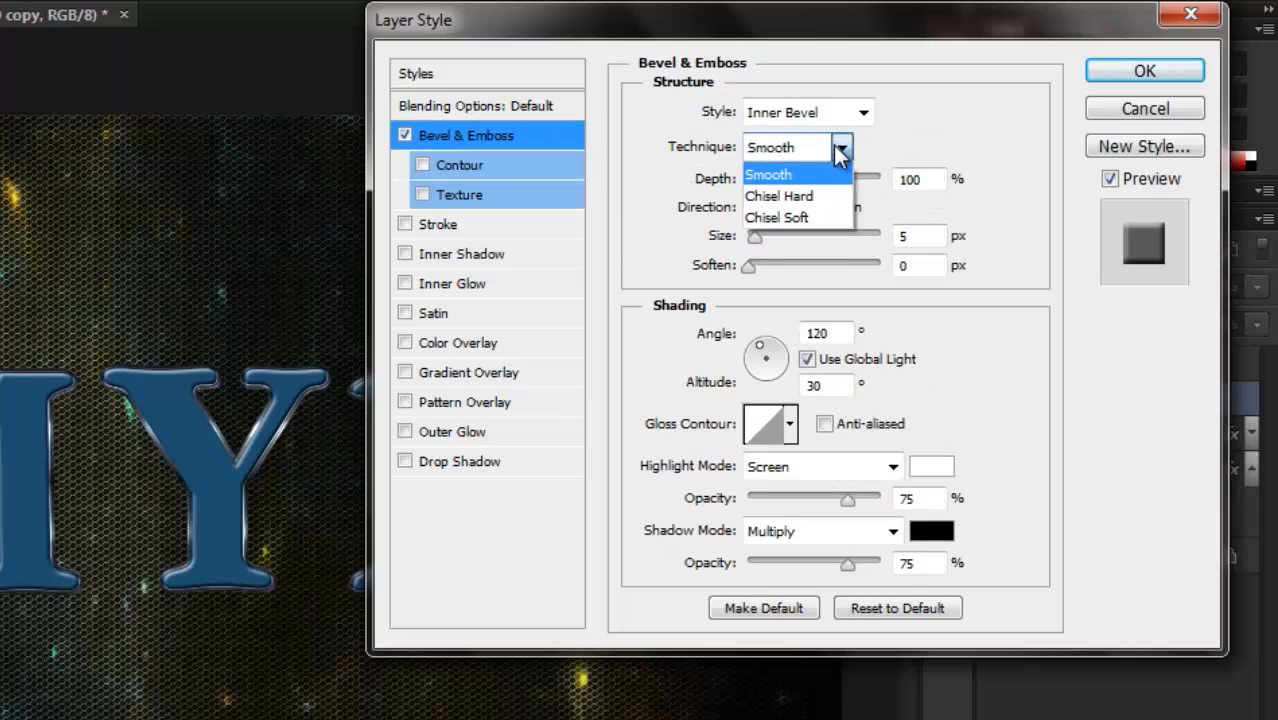
pyautogui.click(820, 197)
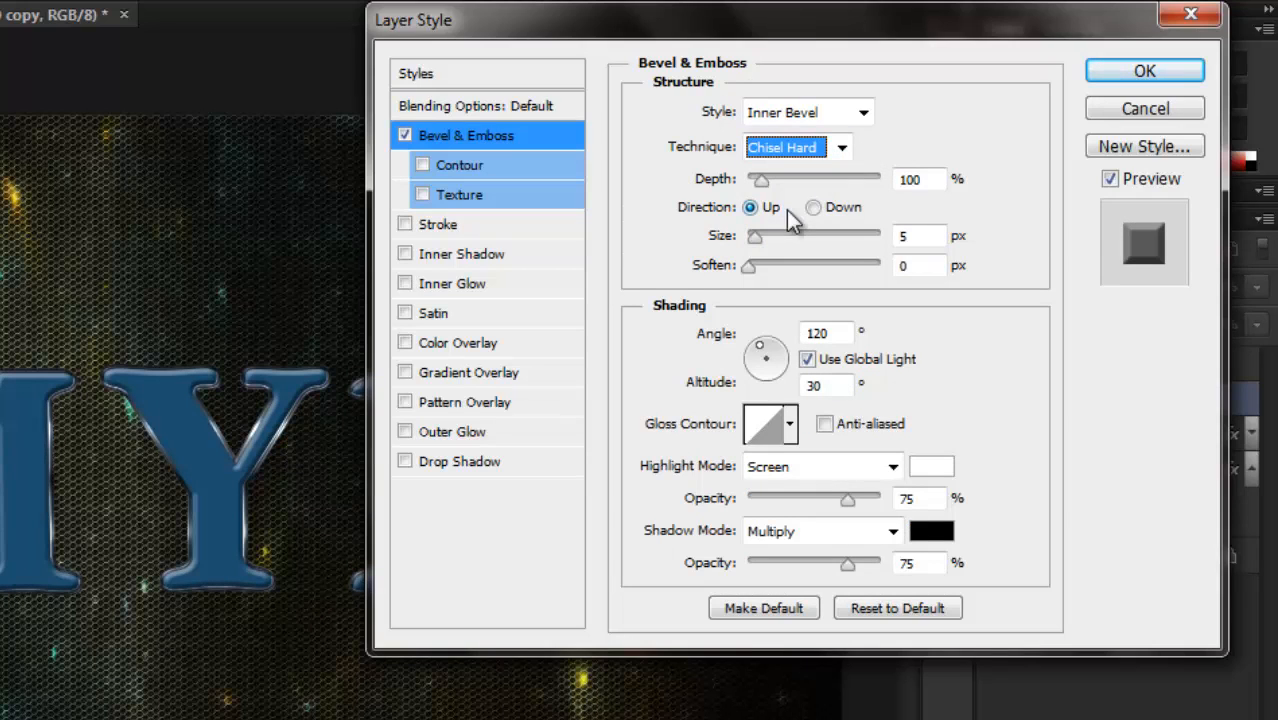
# Set this bevel's gloss contour to Rounded Steps with anti-aliasing, and its highlight mode to Vivid Light.
pyautogui.click(791, 428)
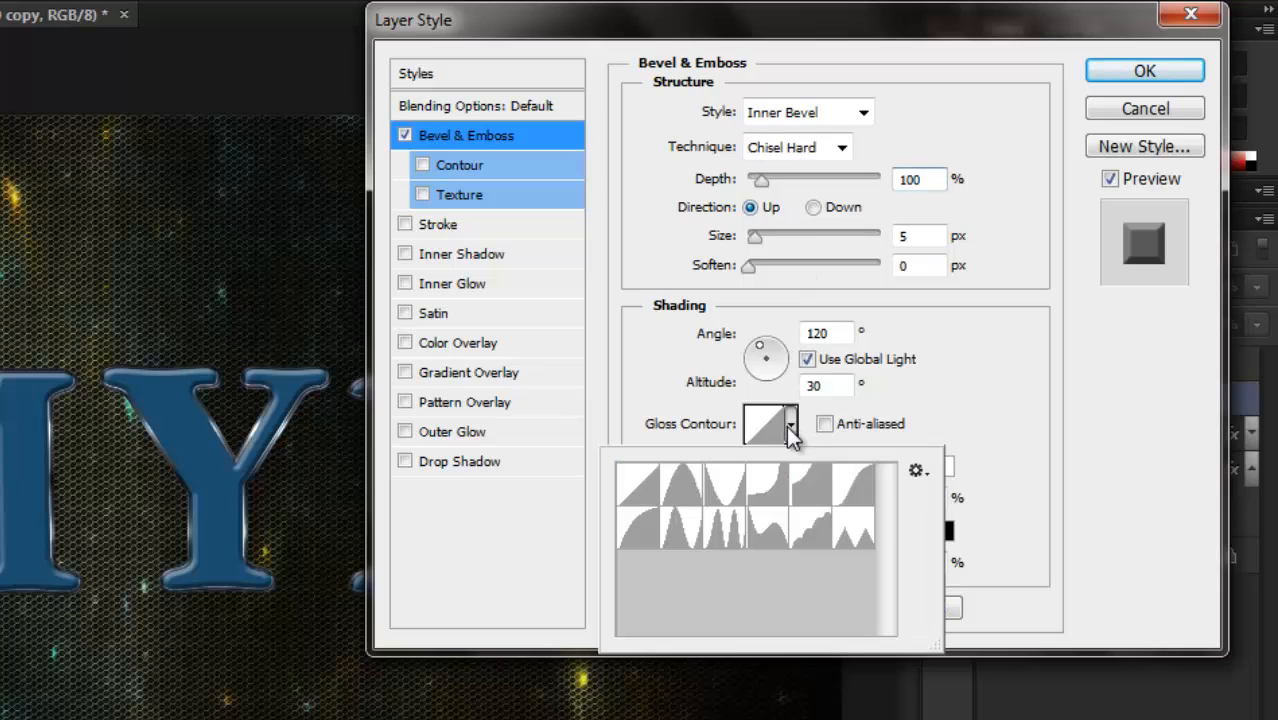
pyautogui.click(812, 538)
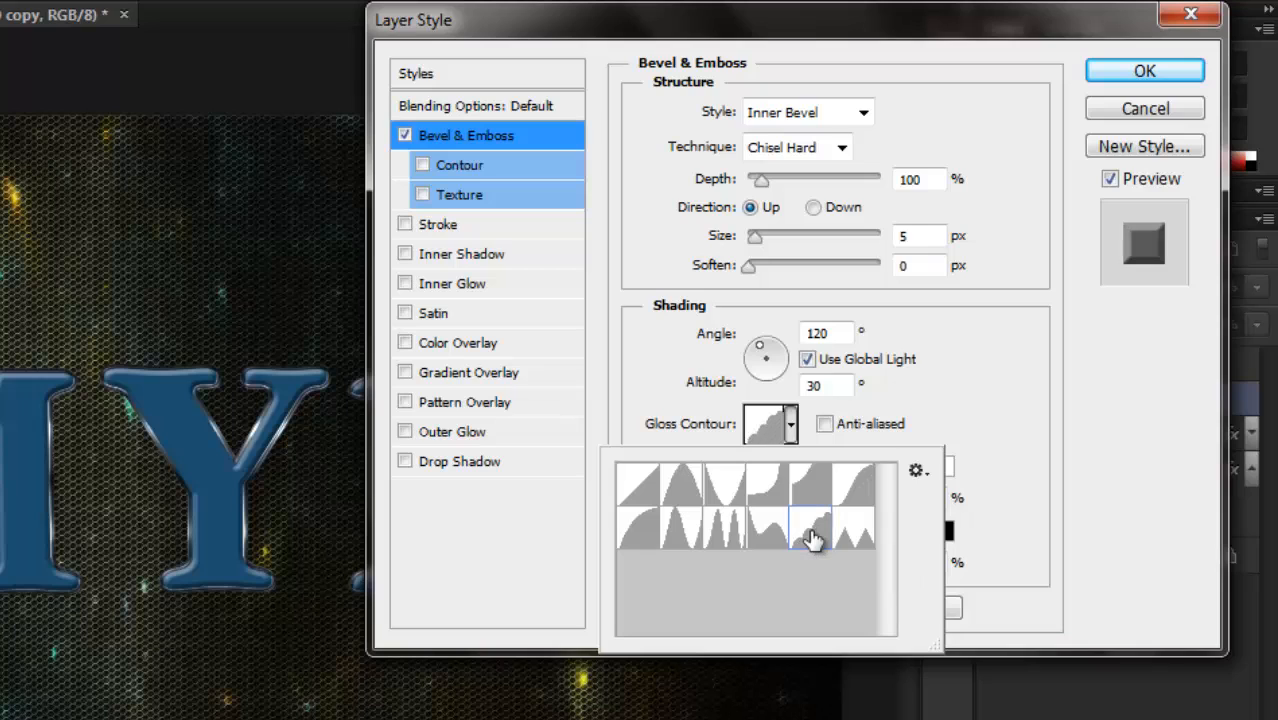
pyautogui.click(825, 425)
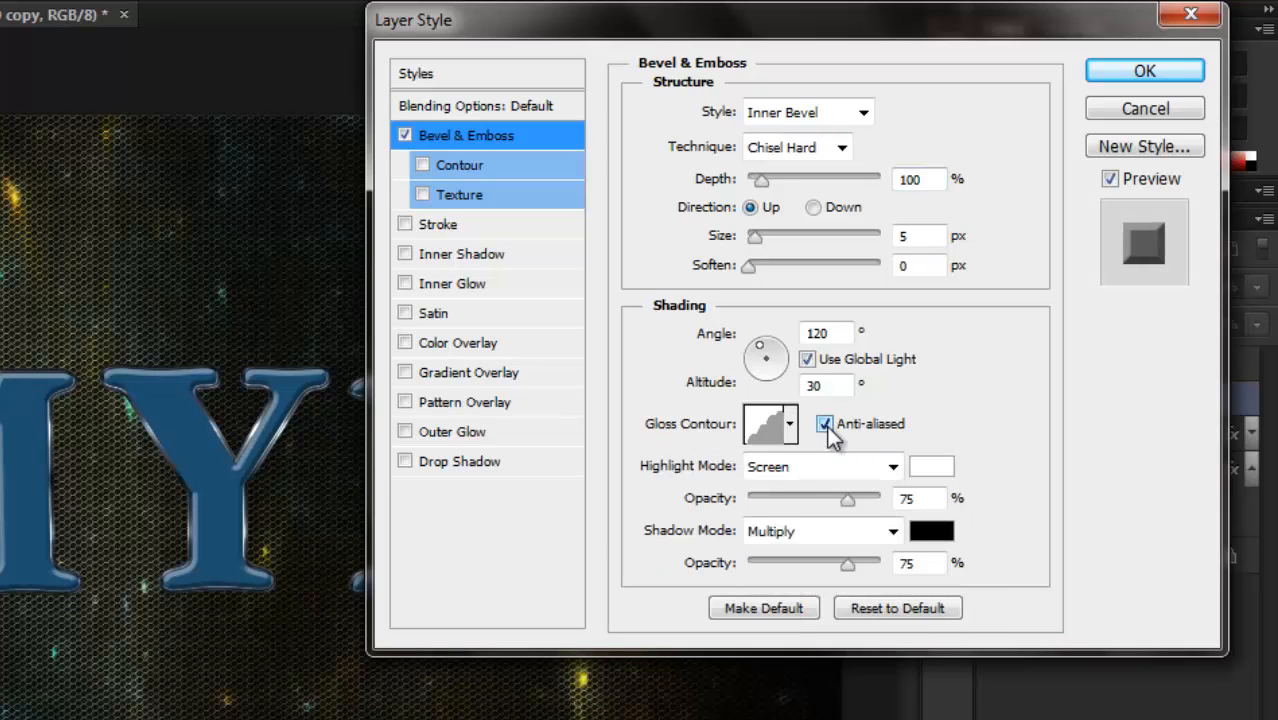
pyautogui.click(890, 470)
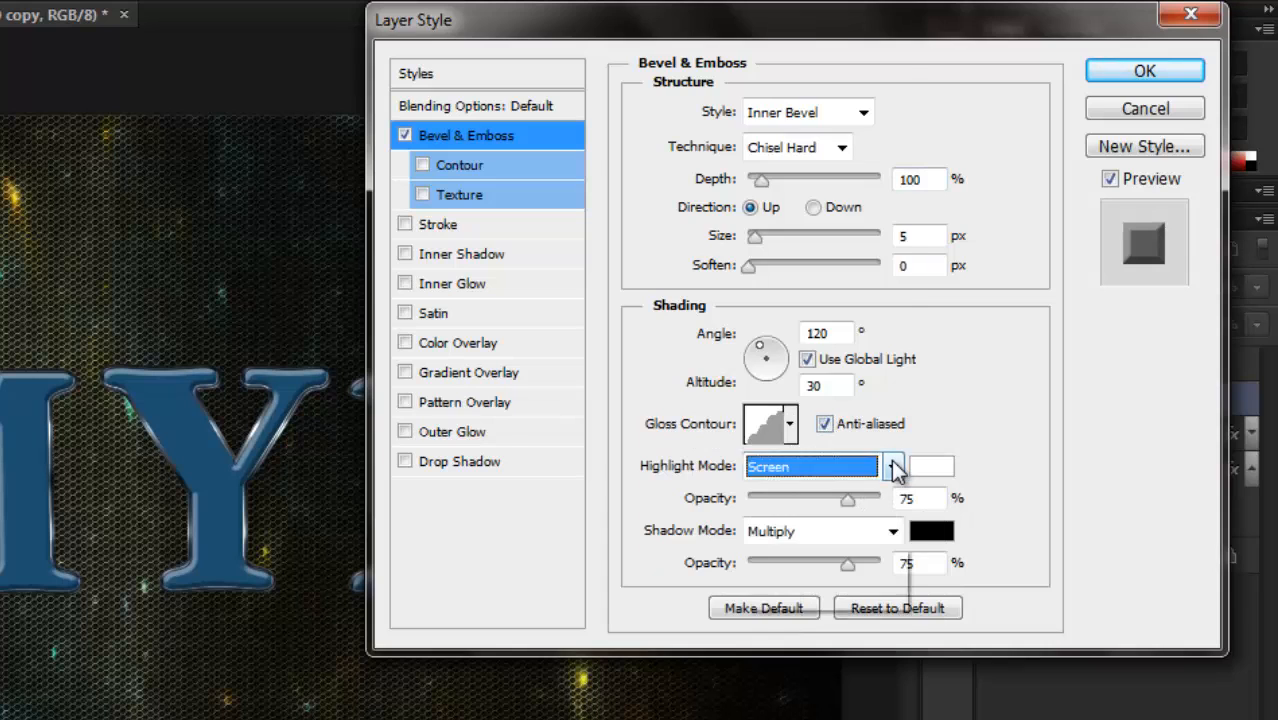
pyautogui.click(804, 318)
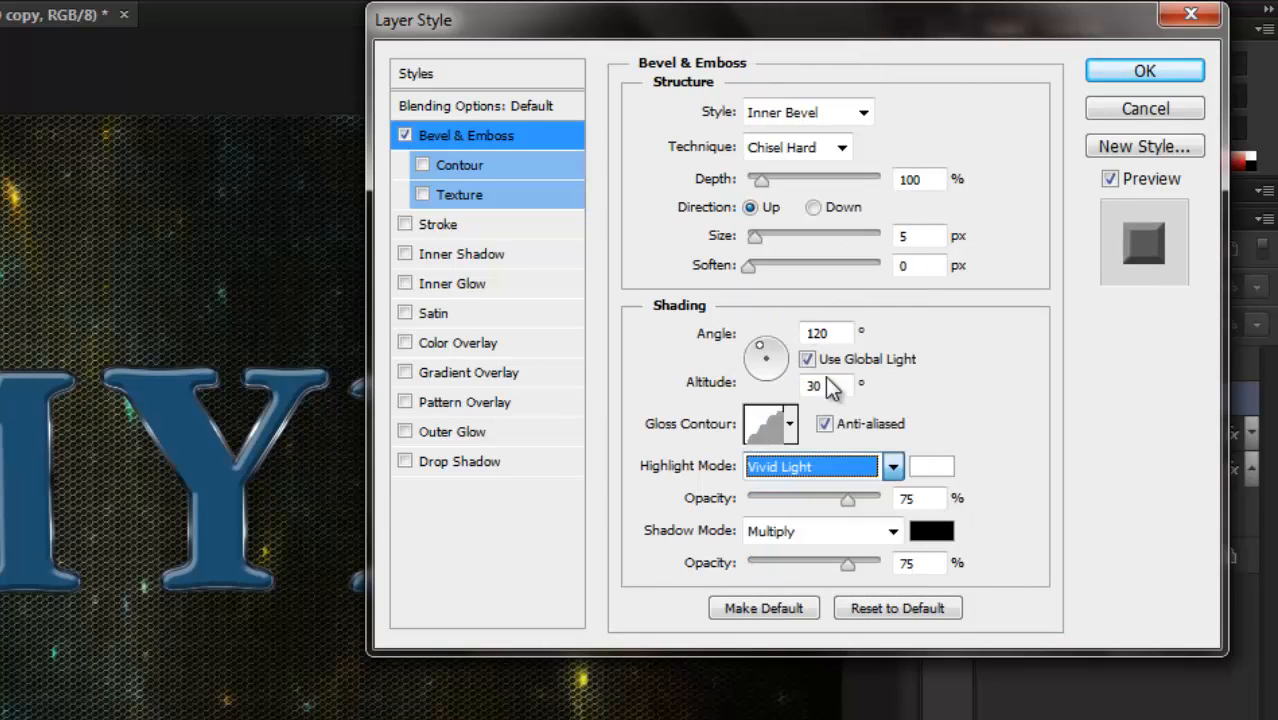
# Set the bevel's highlight color to e2ffff and enable its Contour option with anti-aliasing.
pyautogui.click(935, 466)
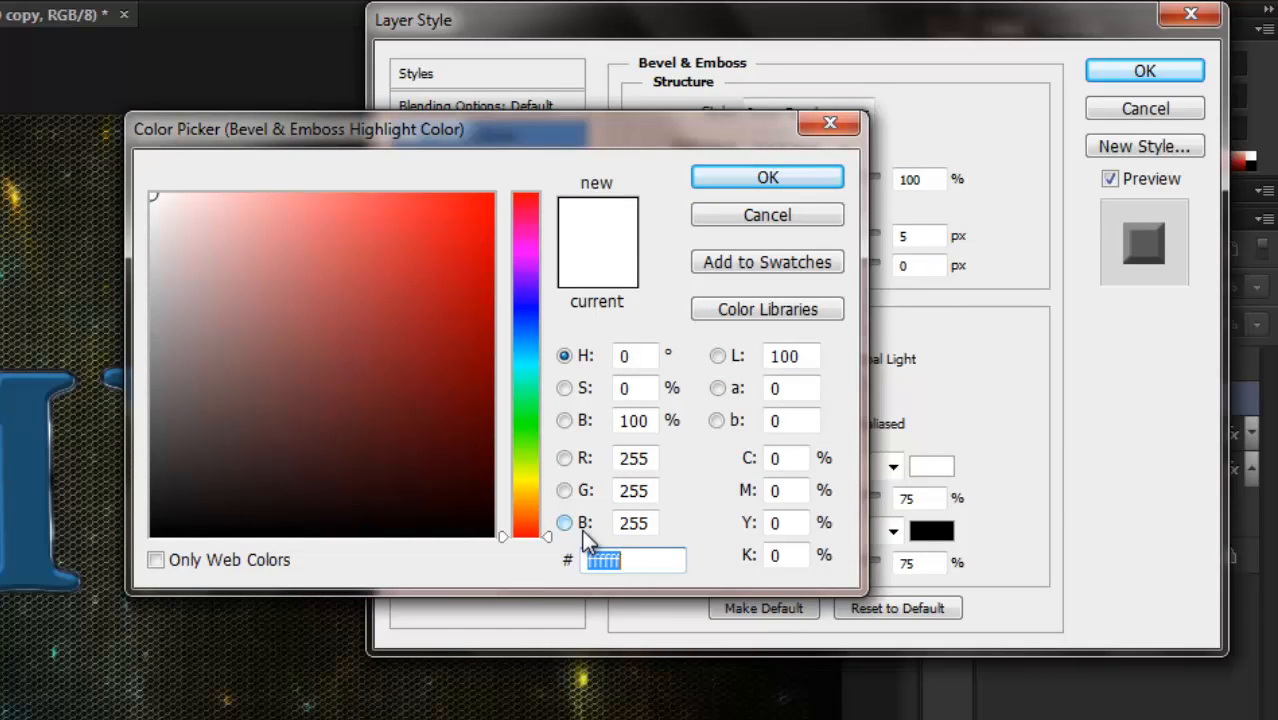
pyautogui.write('e2fff')
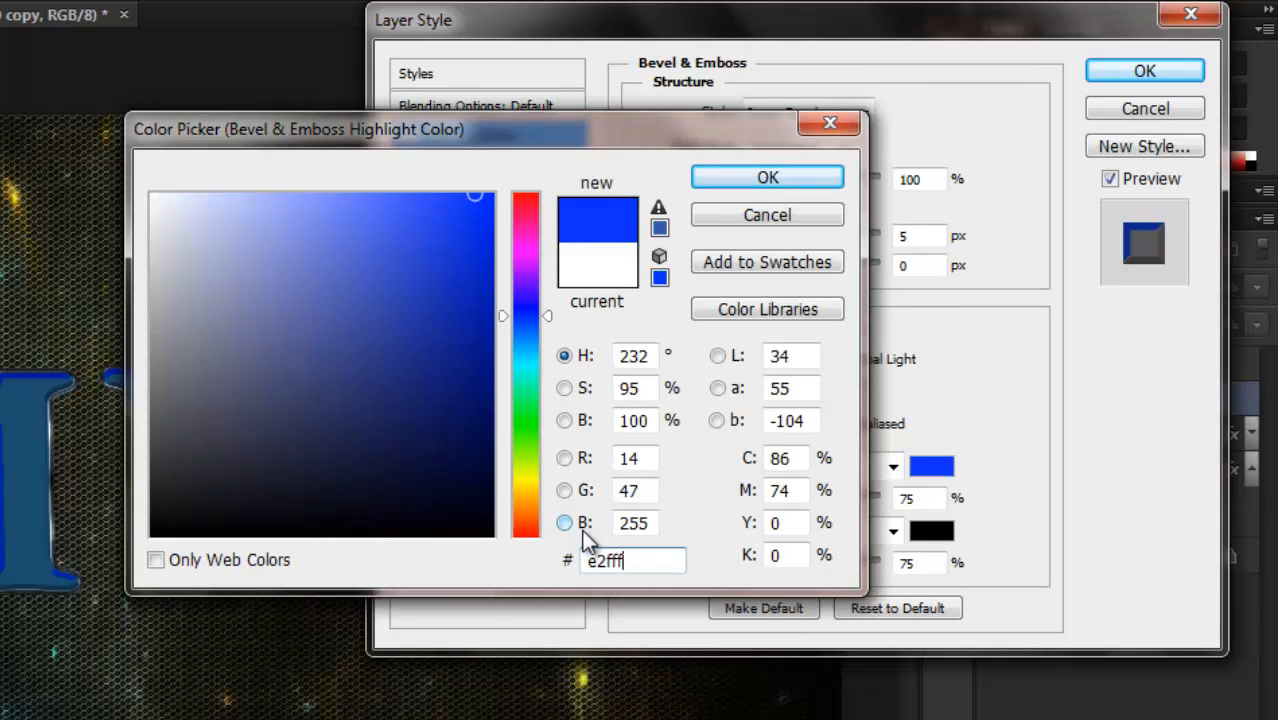
pyautogui.write('f')
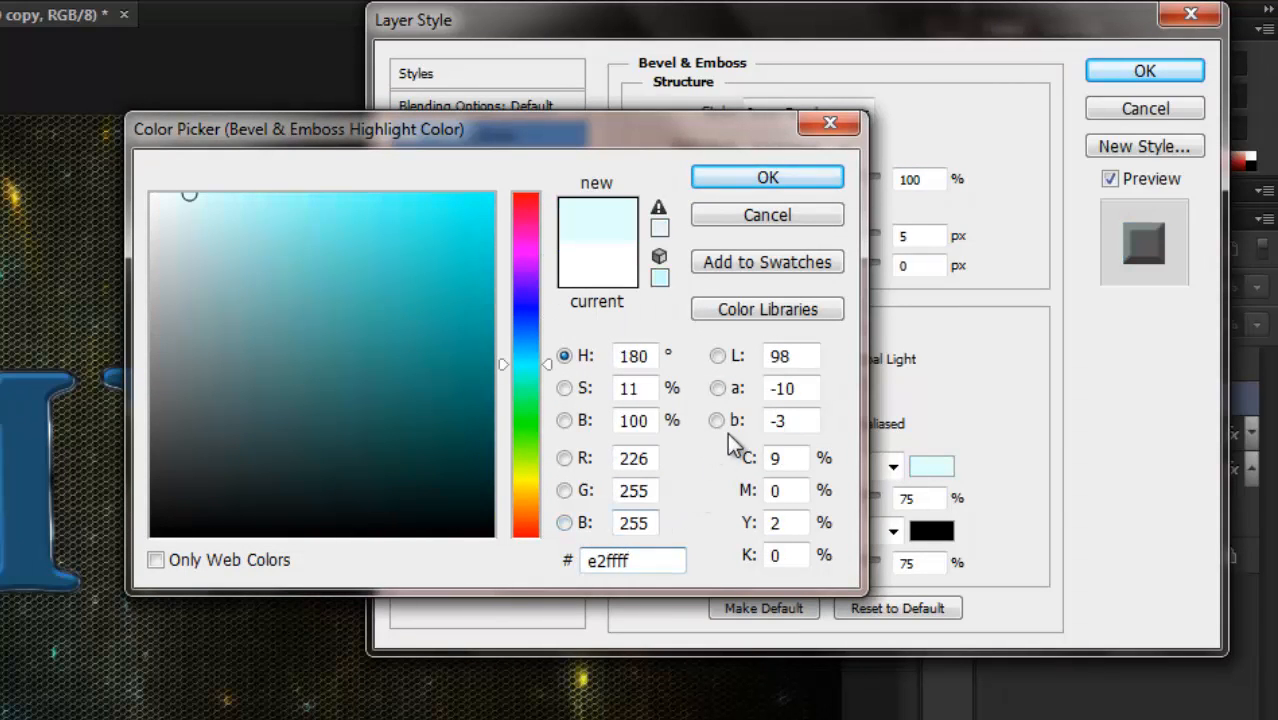
pyautogui.click(767, 177)
pyautogui.click(479, 163)
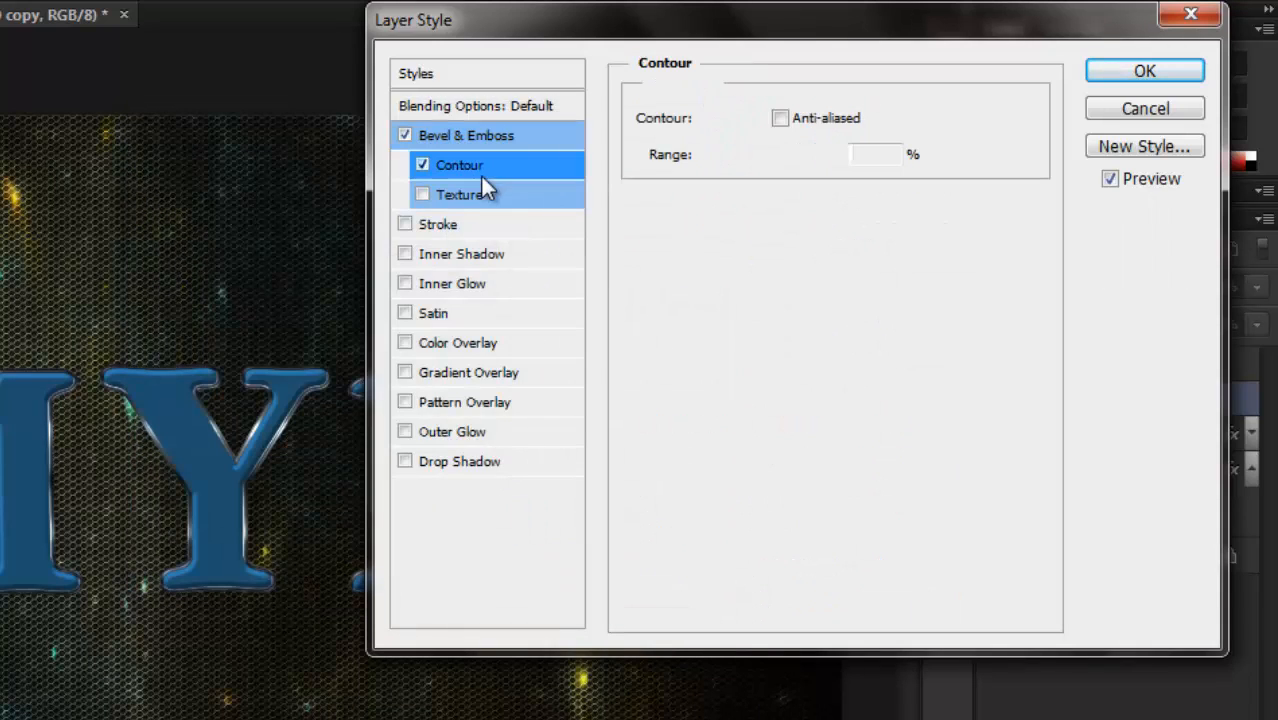
pyautogui.click(780, 119)
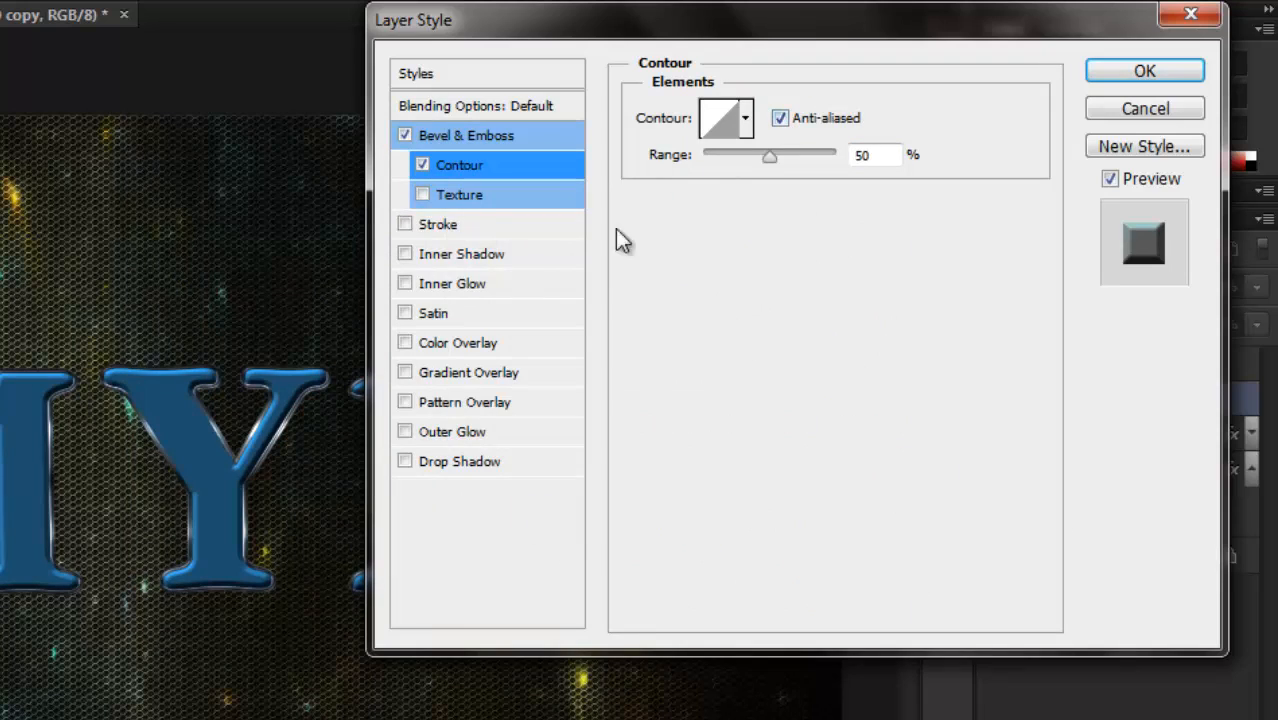
# Add a Satin effect to the MYD copy layer with Overlay blend mode and color c1ffe8.
pyautogui.click(466, 318)
pyautogui.click(870, 115)
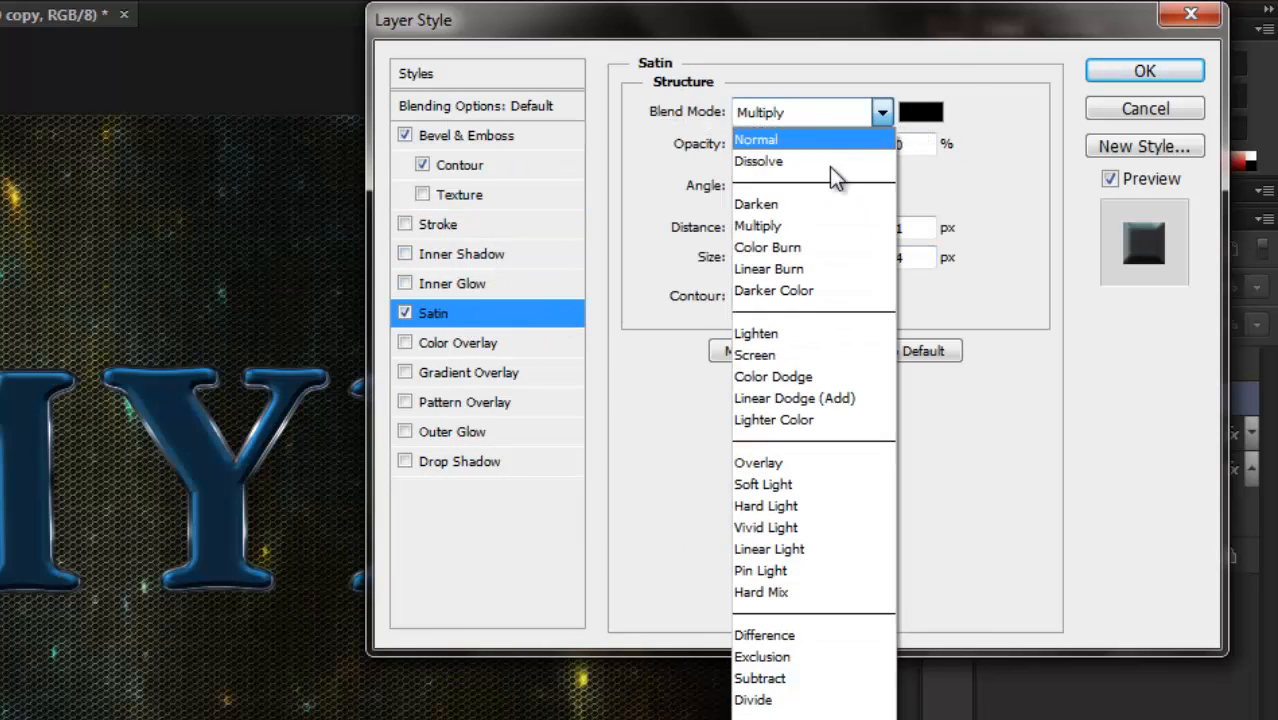
pyautogui.click(794, 456)
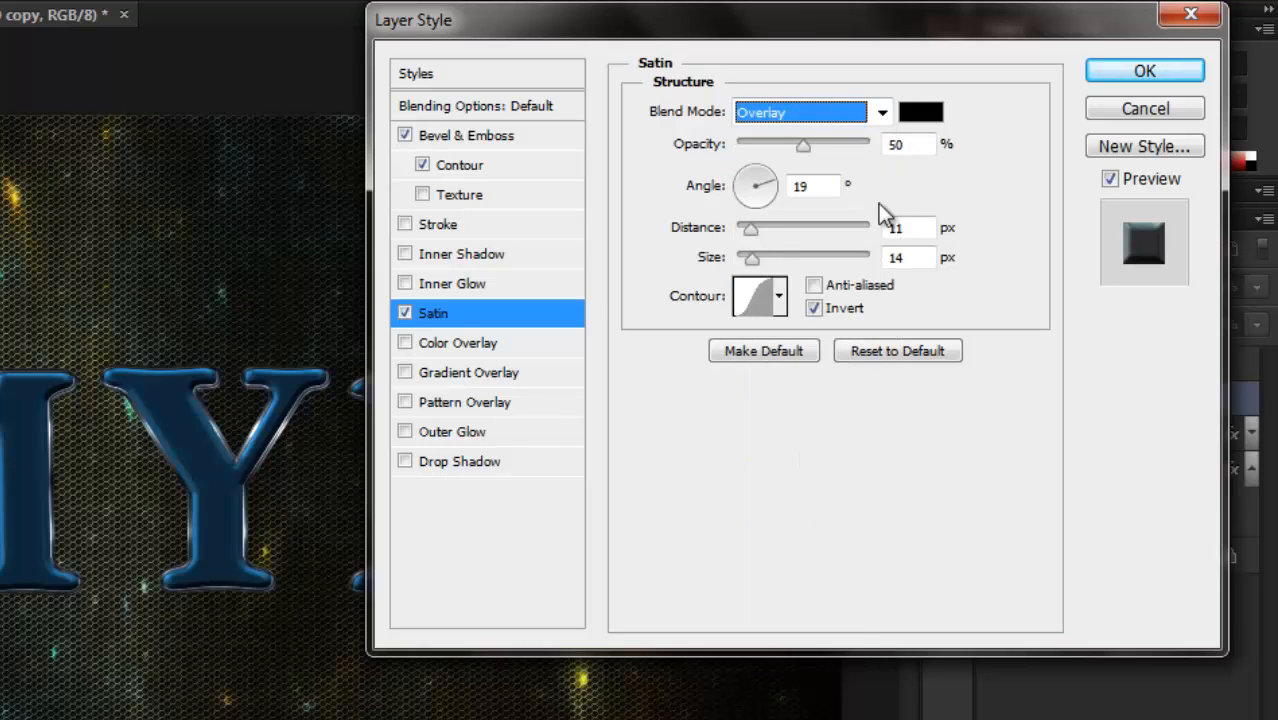
pyautogui.click(920, 113)
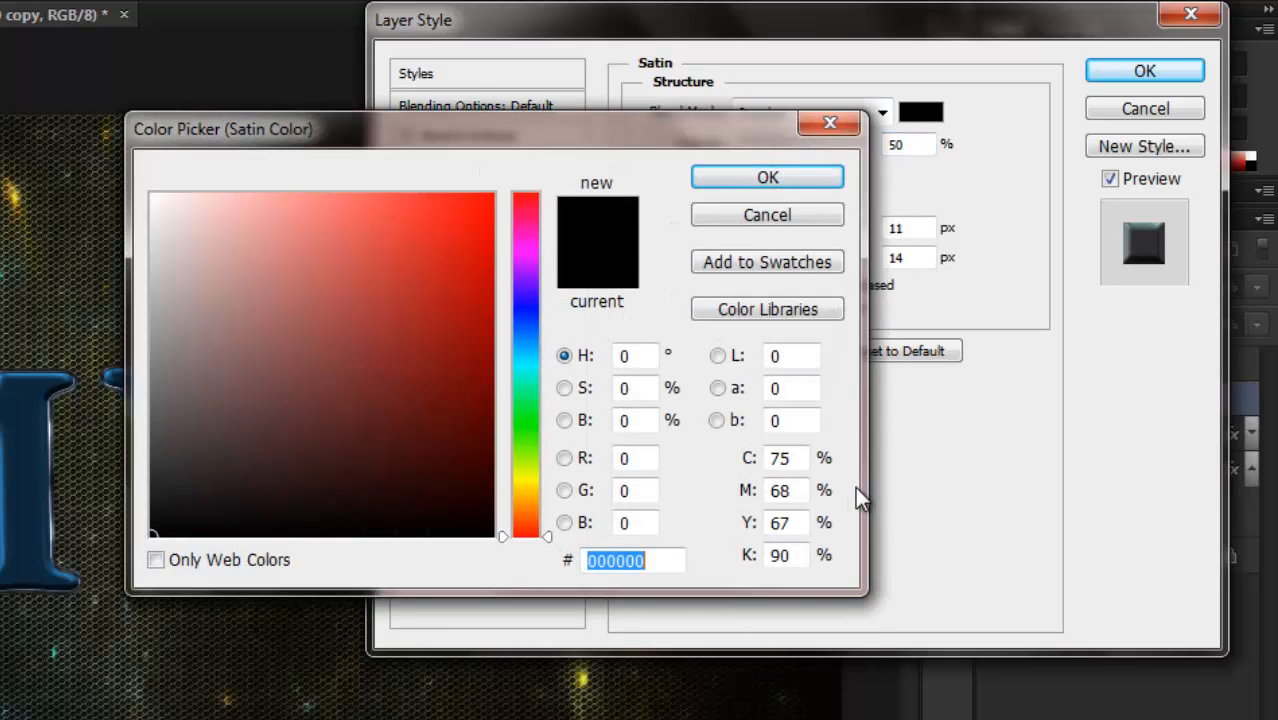
pyautogui.write('c1')
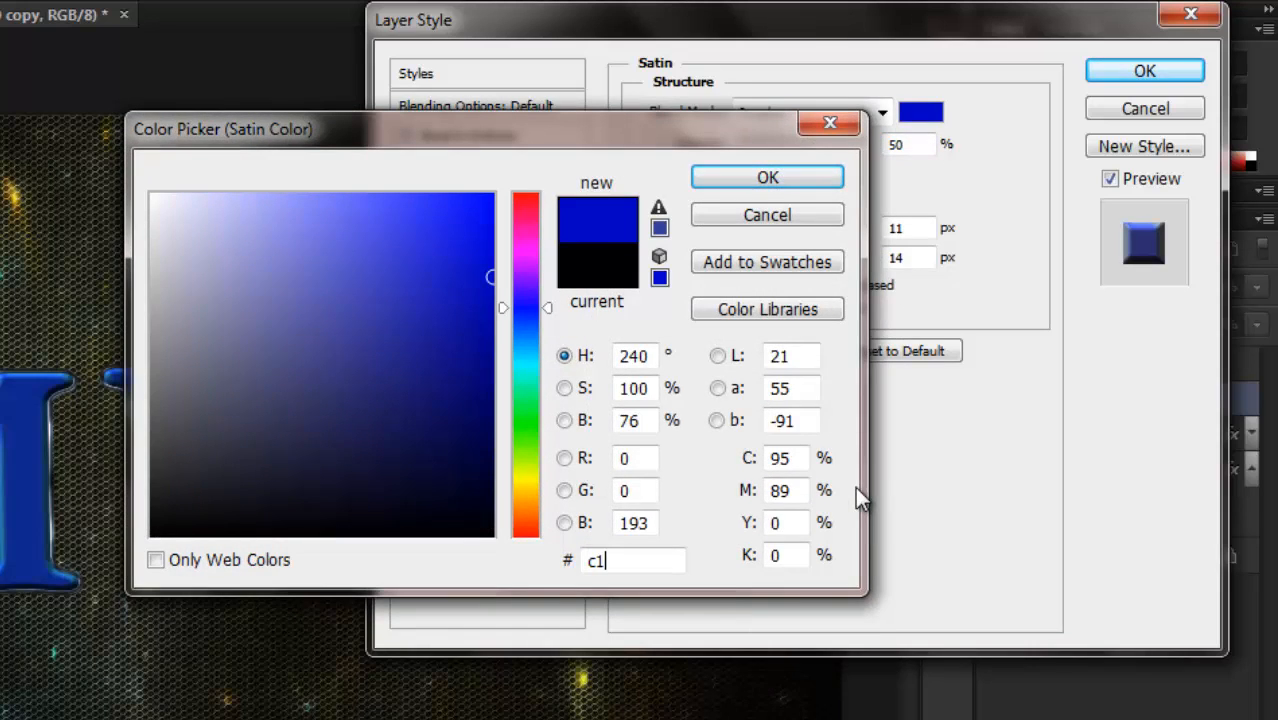
pyautogui.write('ff')
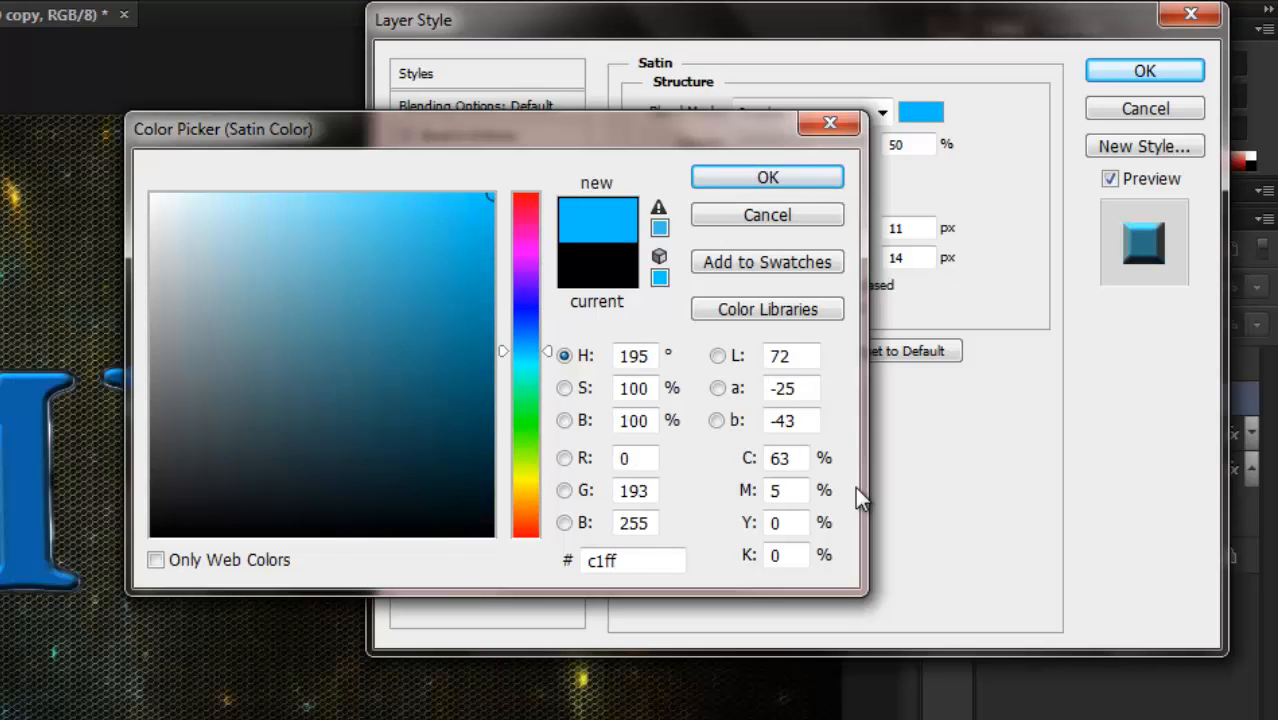
pyautogui.write('e8')
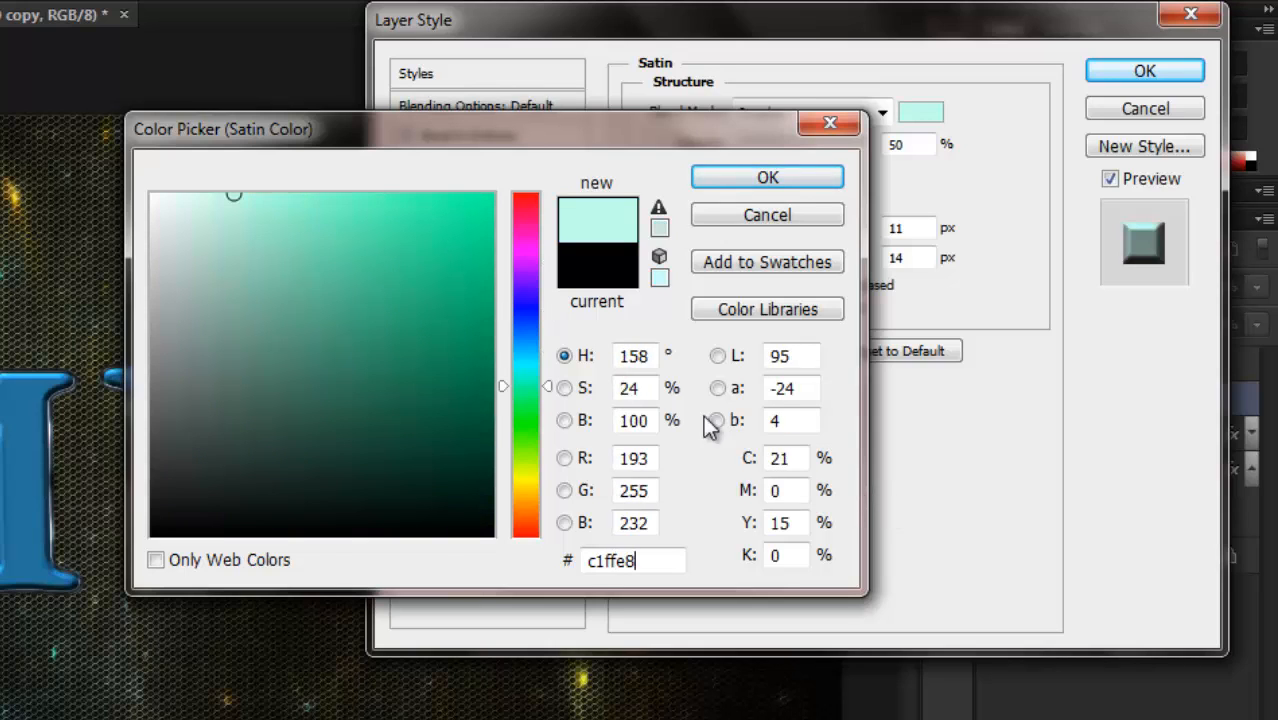
pyautogui.click(708, 182)
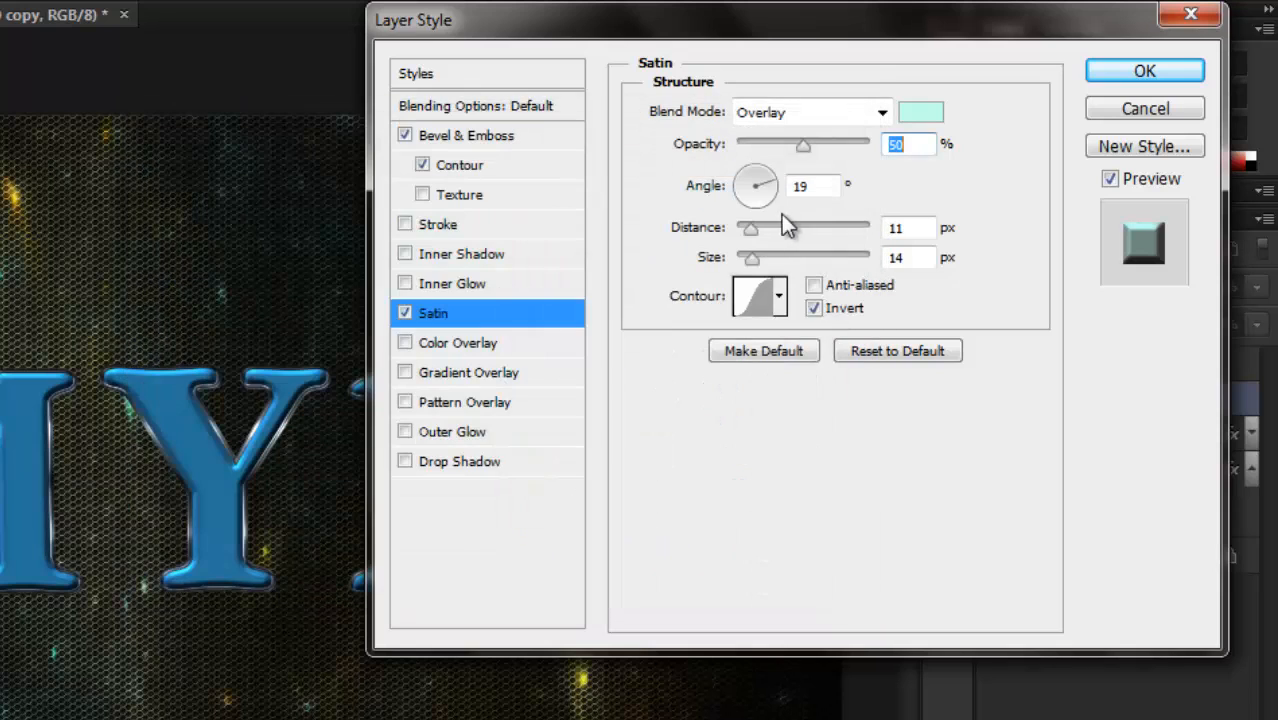
# Set the satin's angle to 0°, distance to 35 px and size to 70 px.
pyautogui.press('Tab')
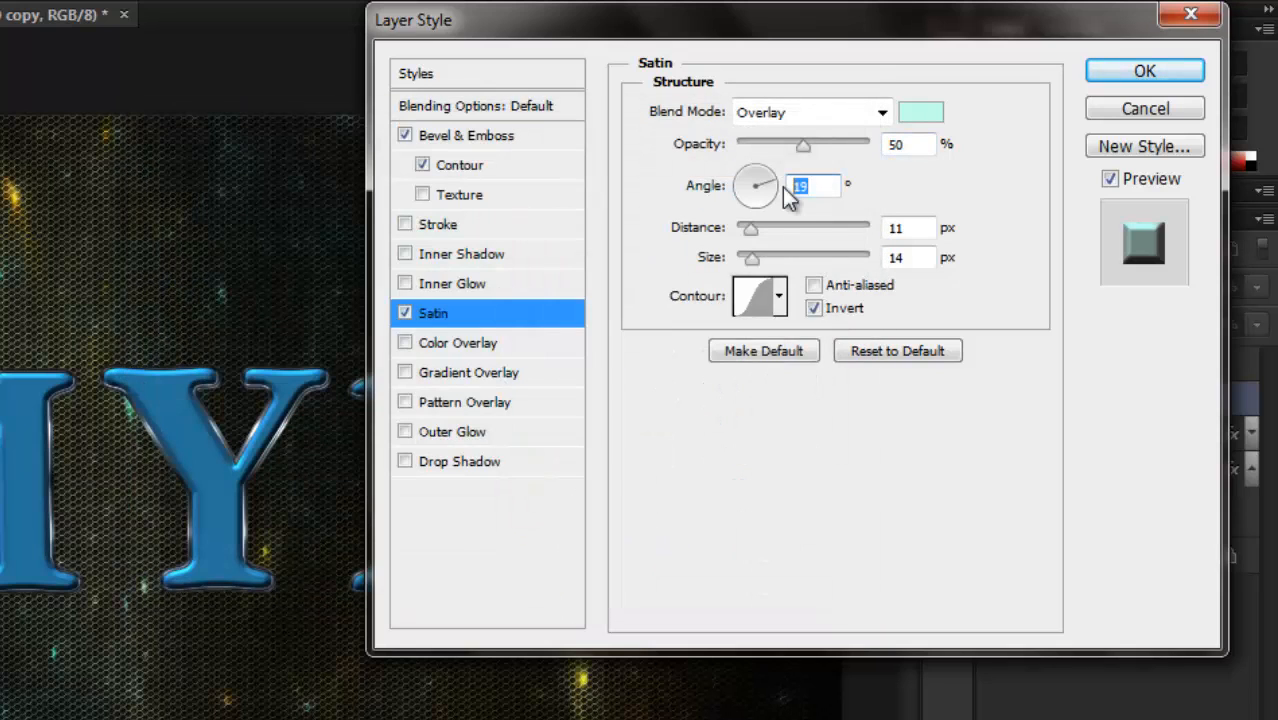
pyautogui.write('0')
pyautogui.click(893, 230)
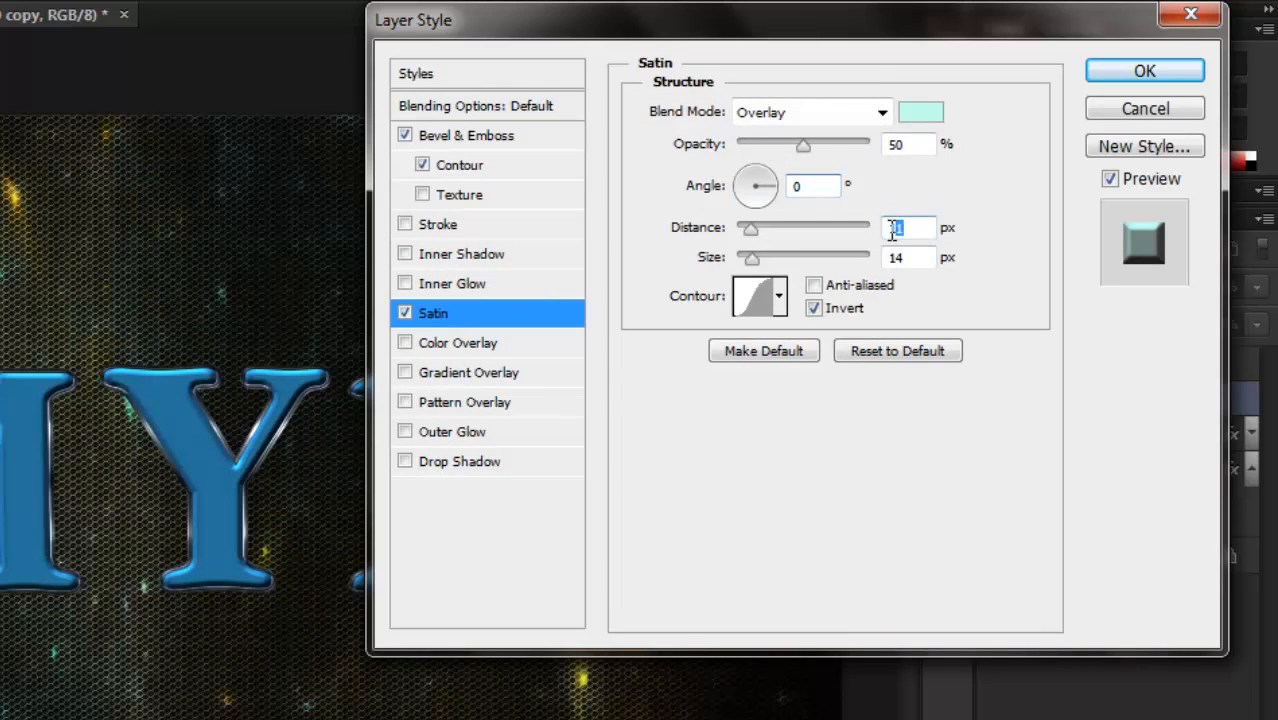
pyautogui.write('35')
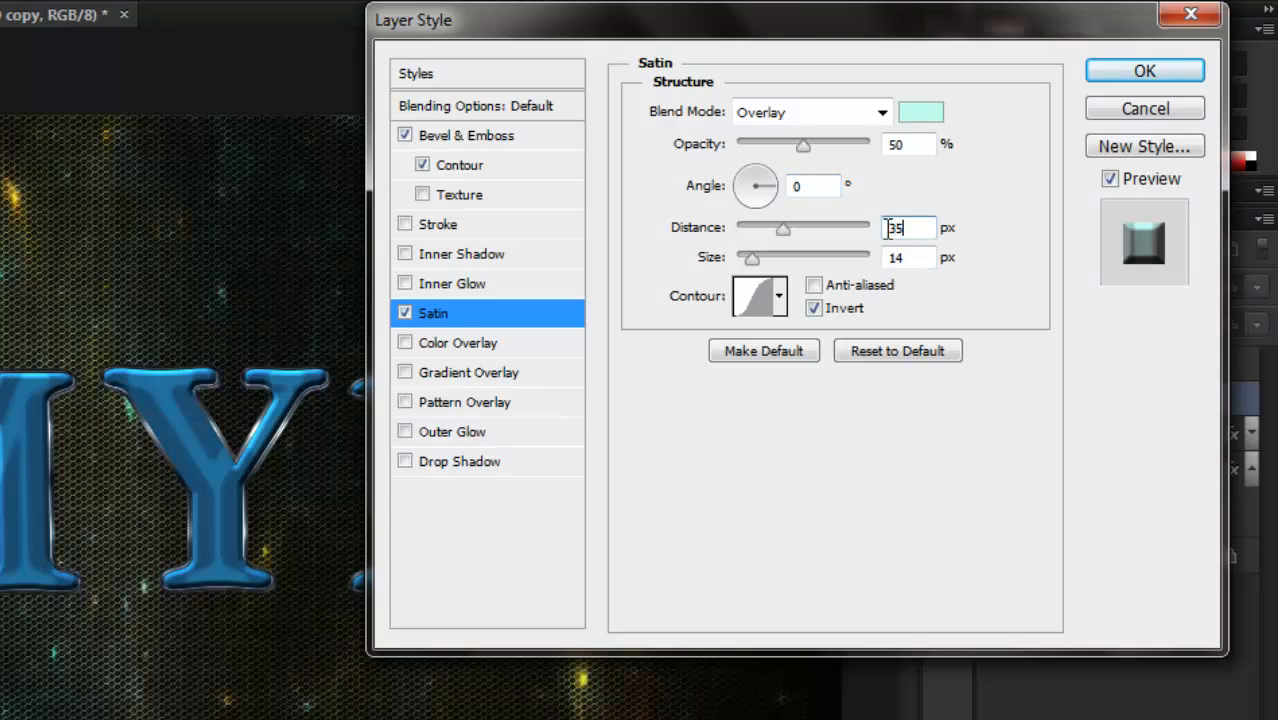
pyautogui.click(881, 257)
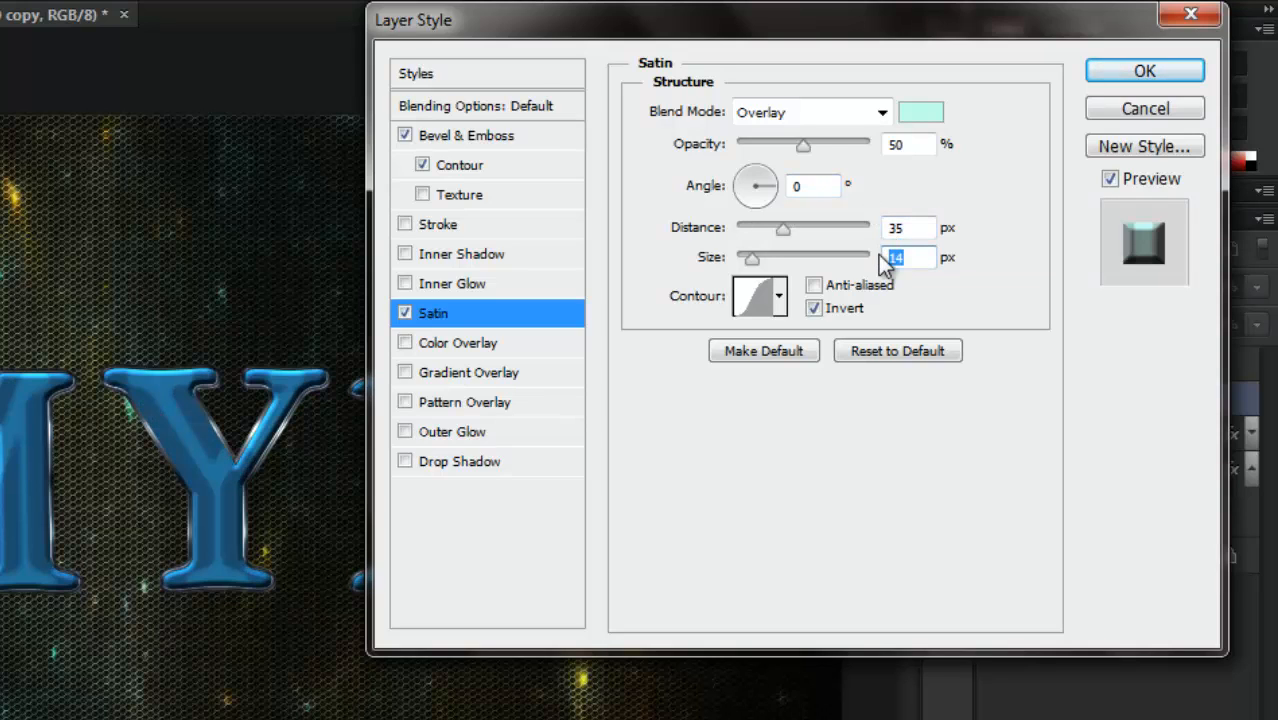
pyautogui.write('70')
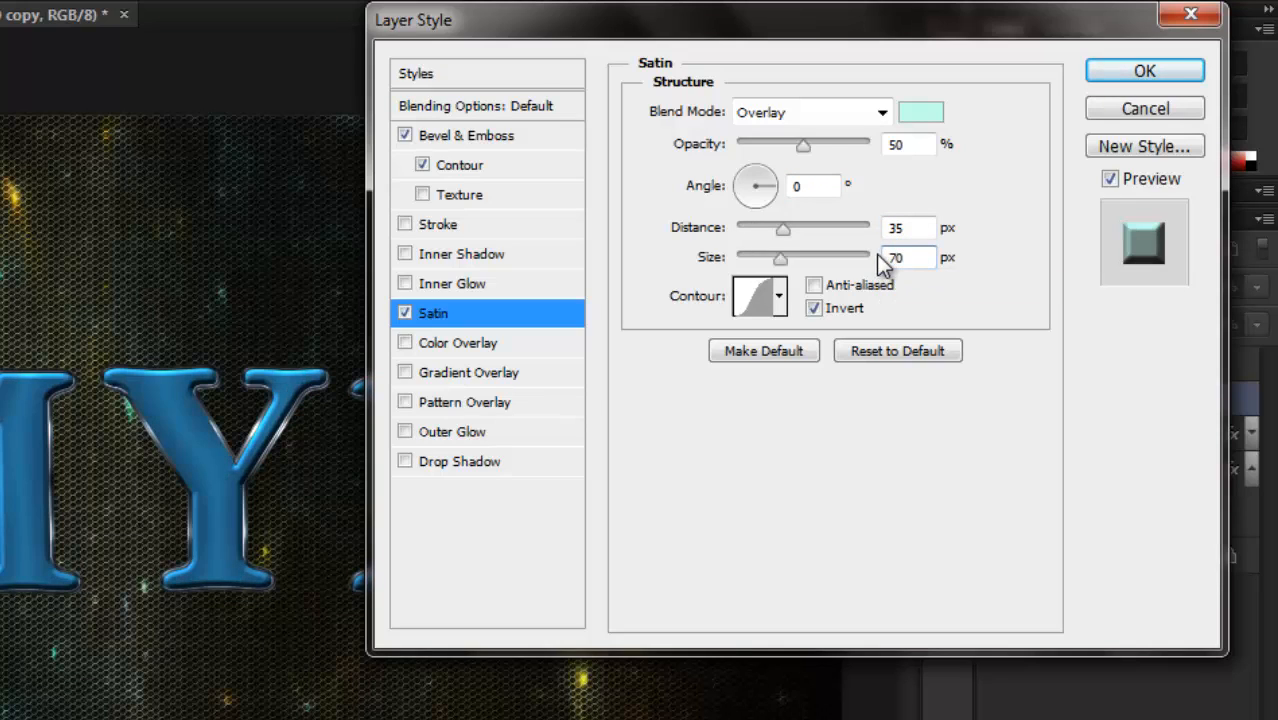
# Give the satin the Ring - Double contour and apply the MYD copy layer's style.
pyautogui.click(780, 297)
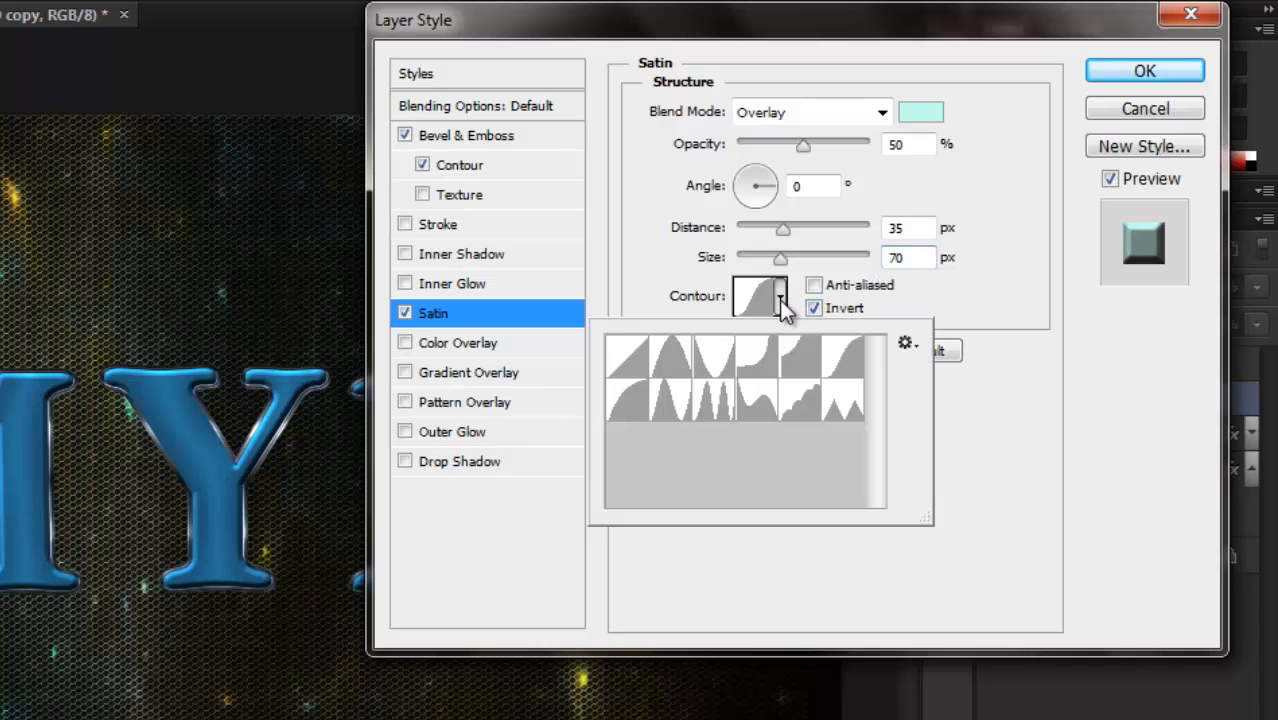
pyautogui.click(716, 403)
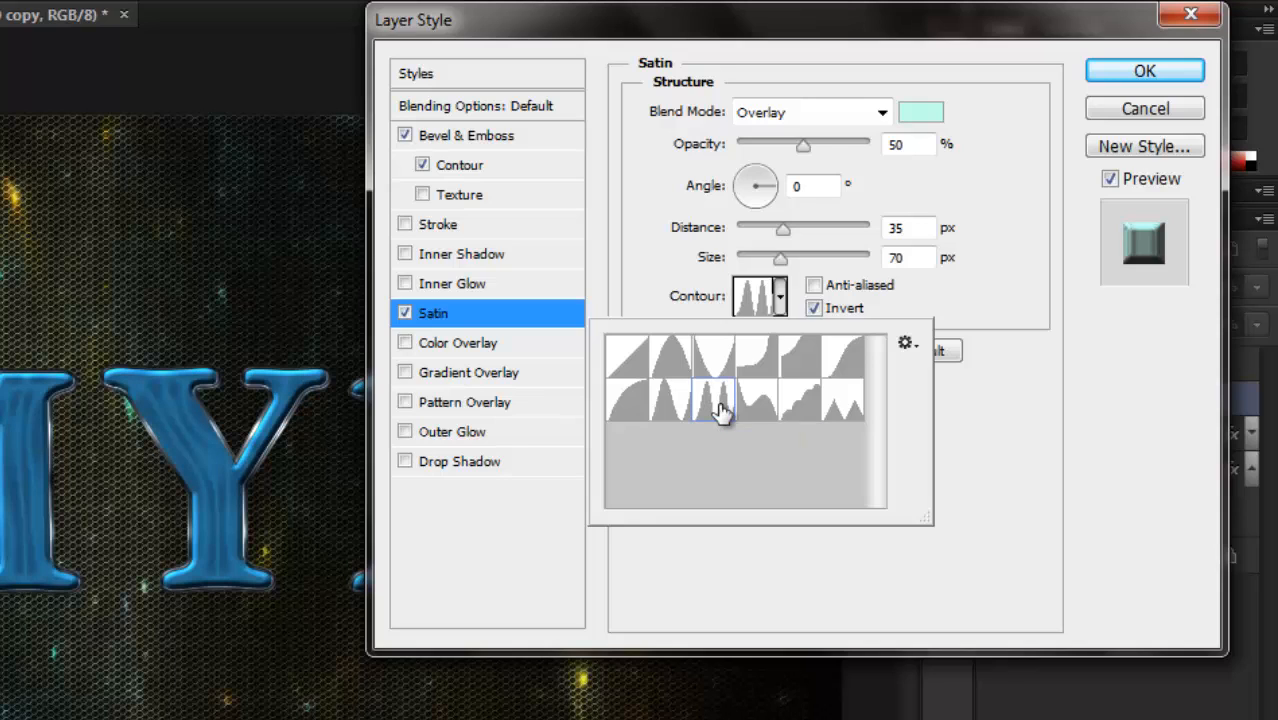
pyautogui.click(986, 548)
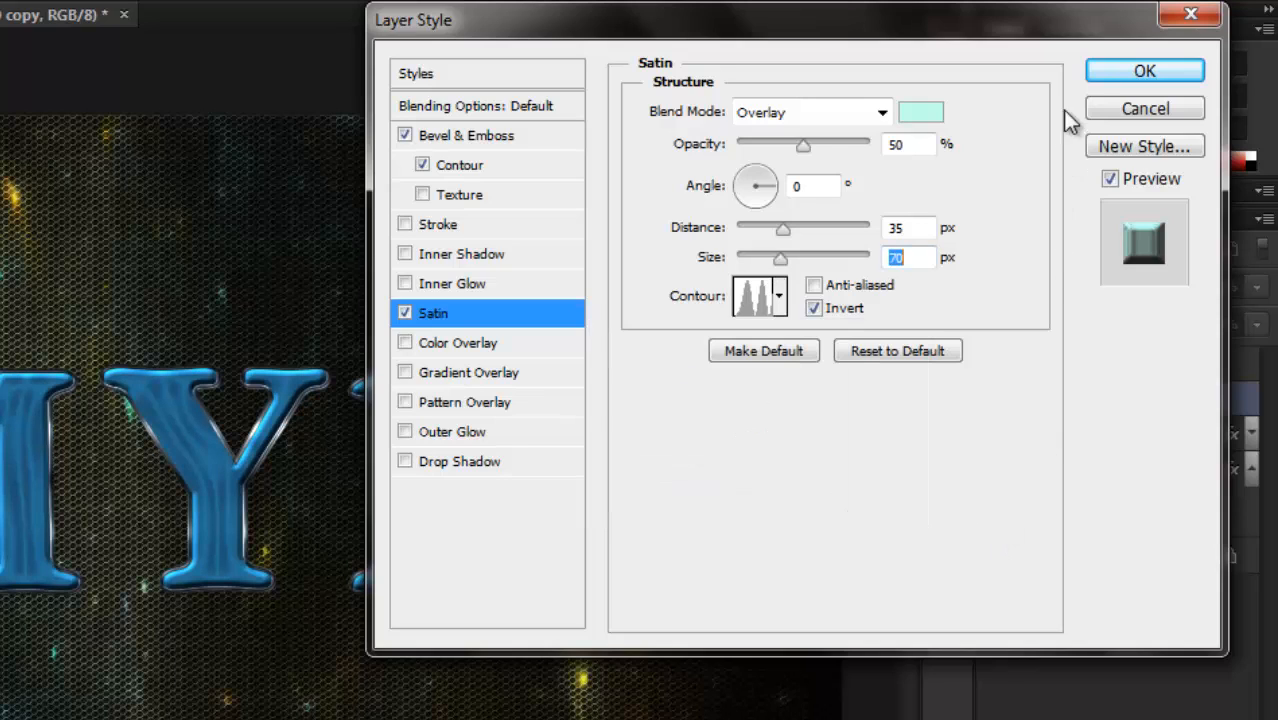
pyautogui.click(1107, 80)
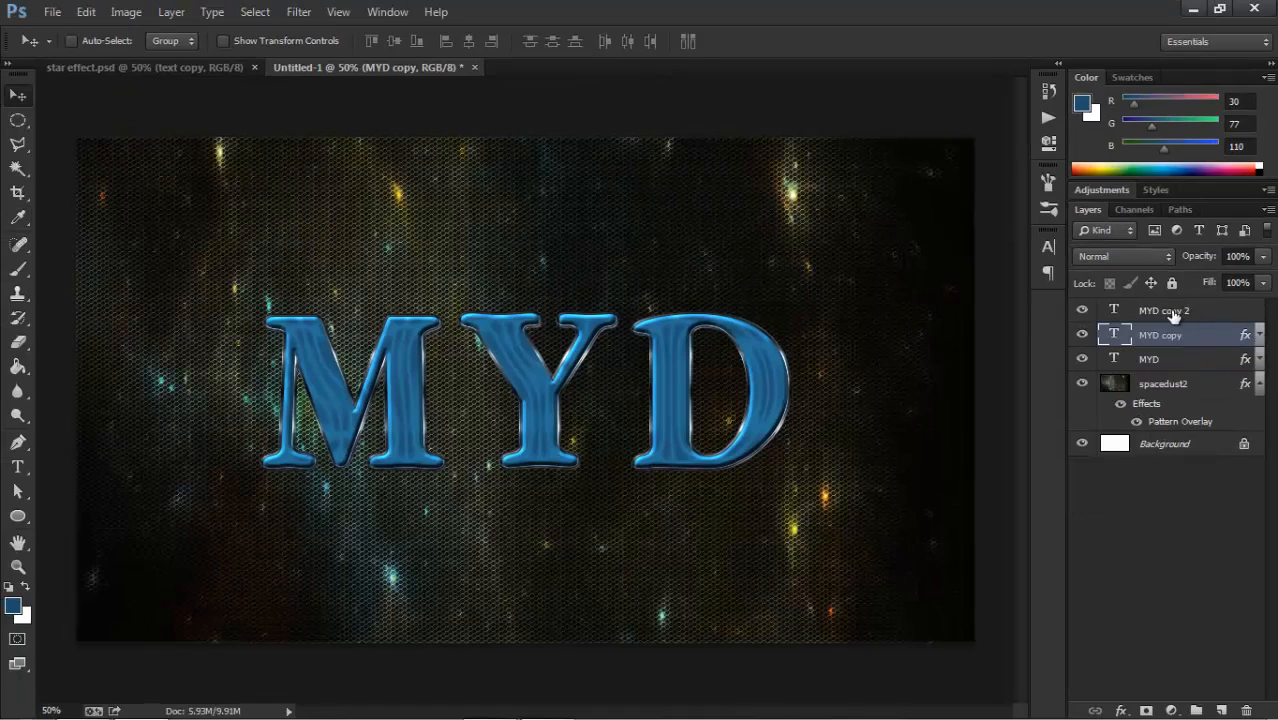
# Add Bevel & Emboss to the MYD copy 2 layer with the Chisel Hard technique and a size of 40 px.
pyautogui.doubleClick(1195, 312)
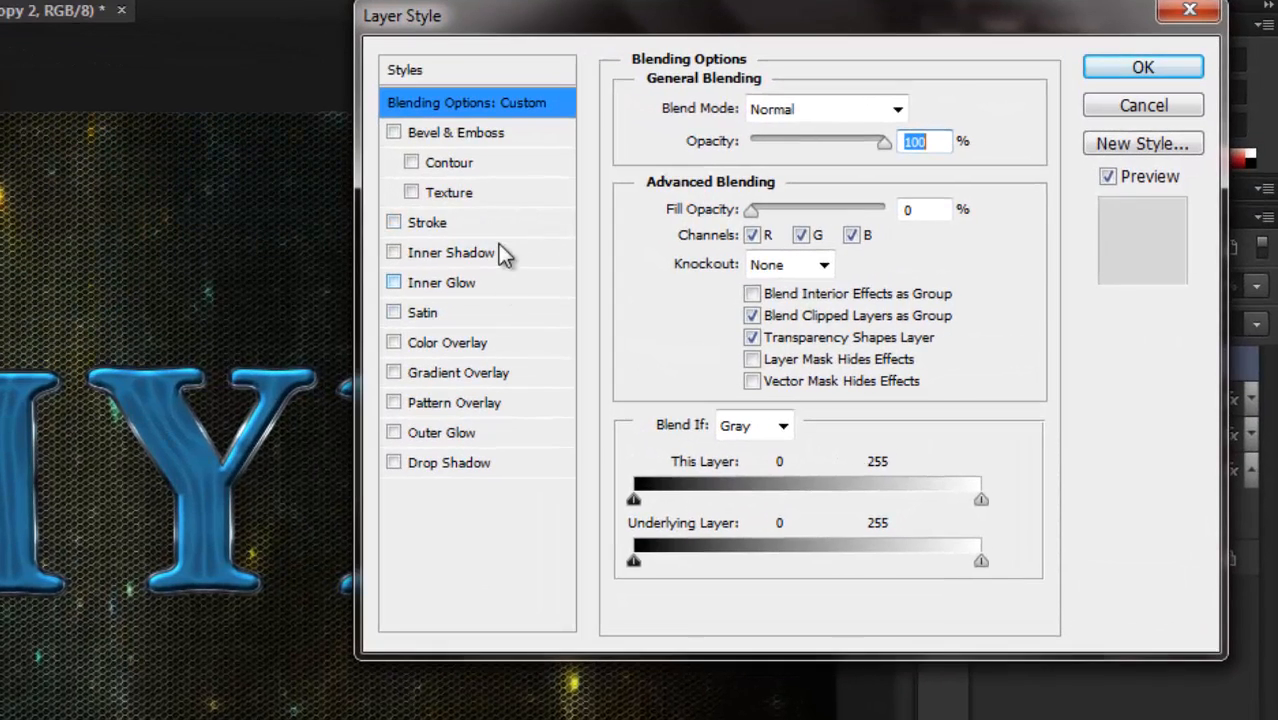
pyautogui.click(484, 137)
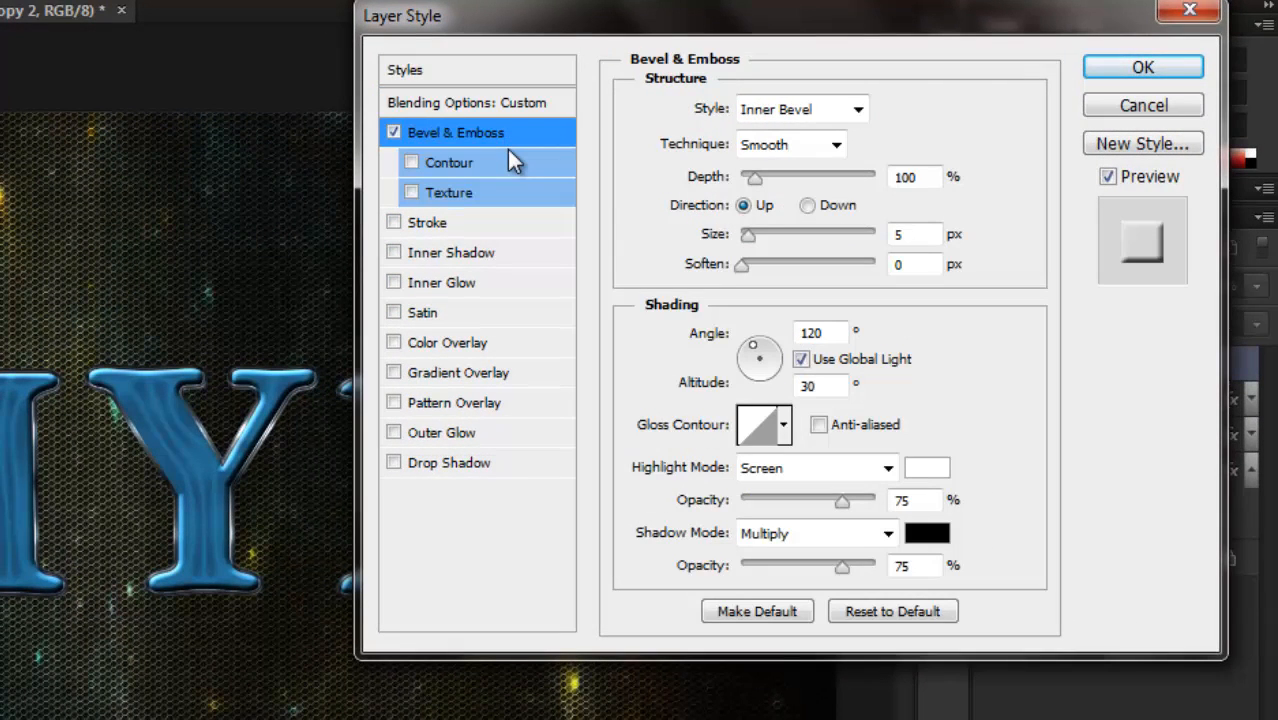
pyautogui.click(828, 145)
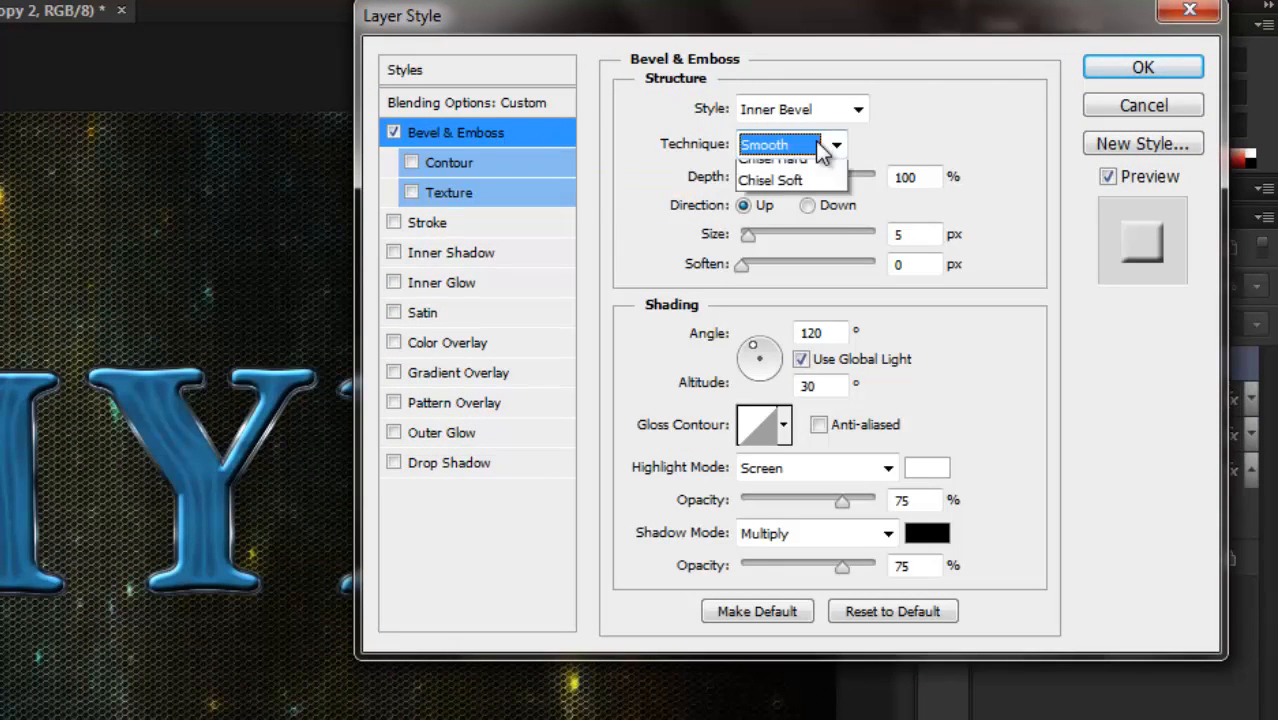
pyautogui.click(783, 195)
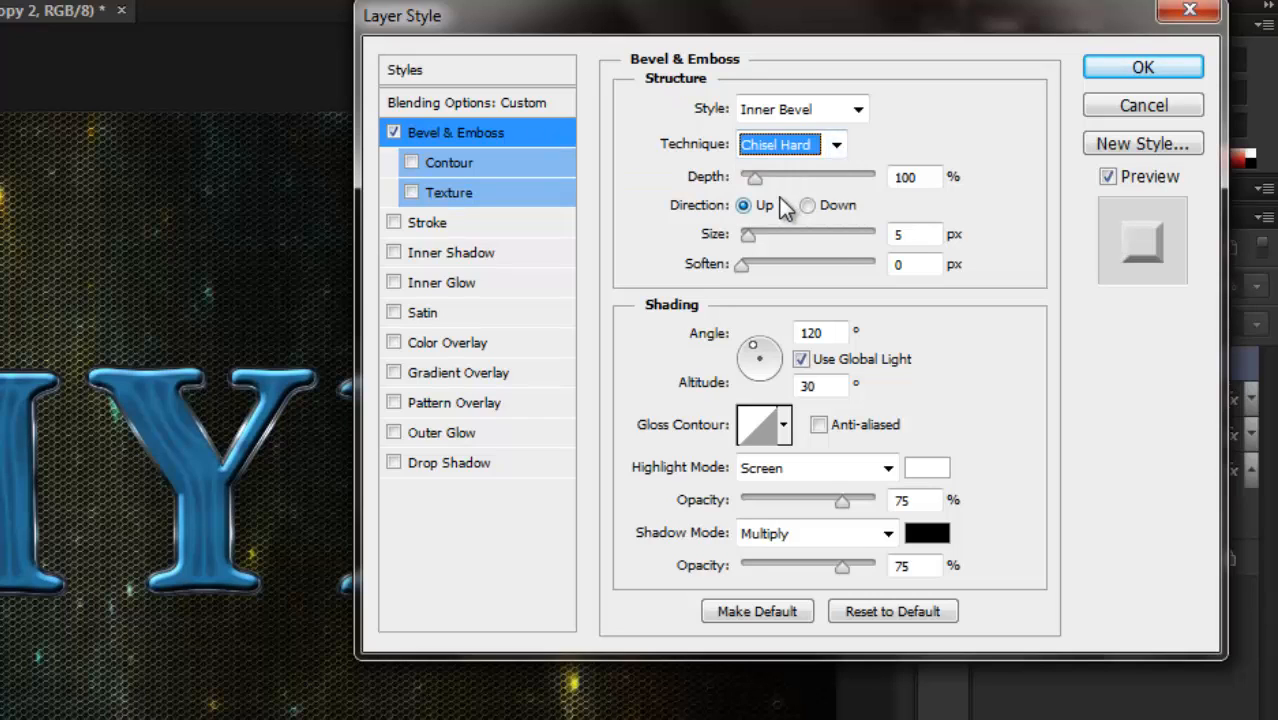
pyautogui.click(895, 234)
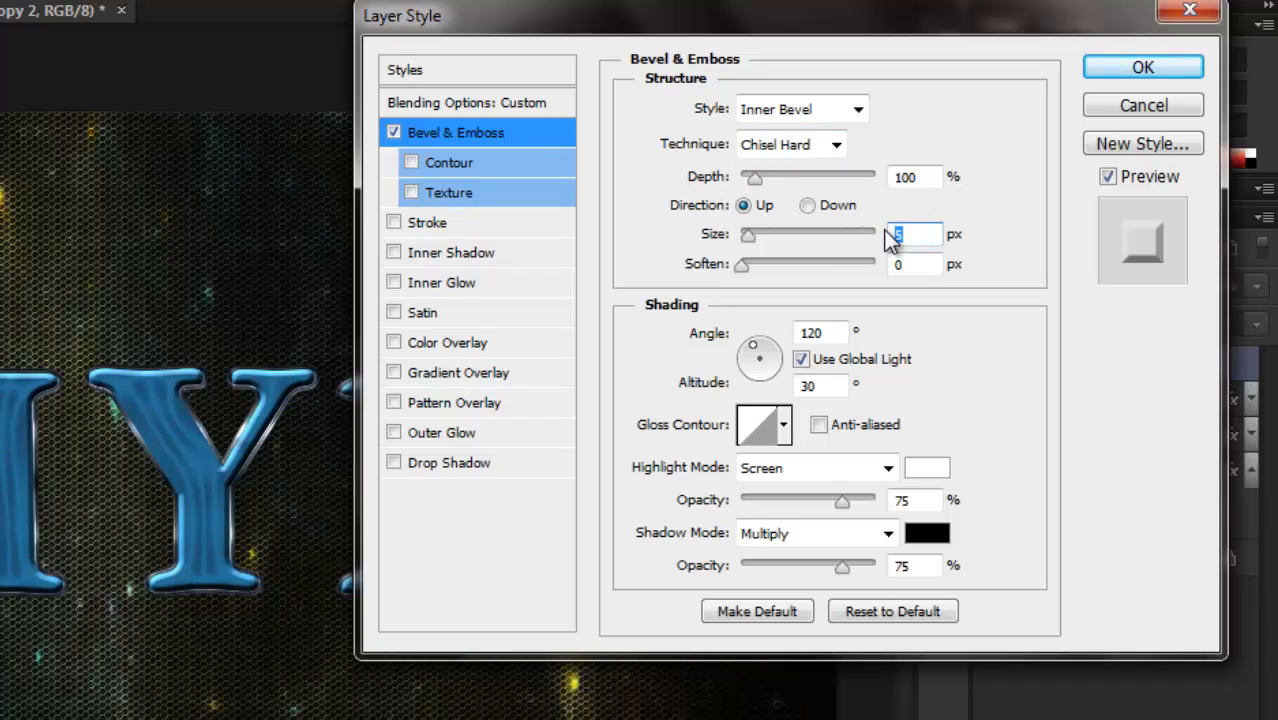
pyautogui.write('40')
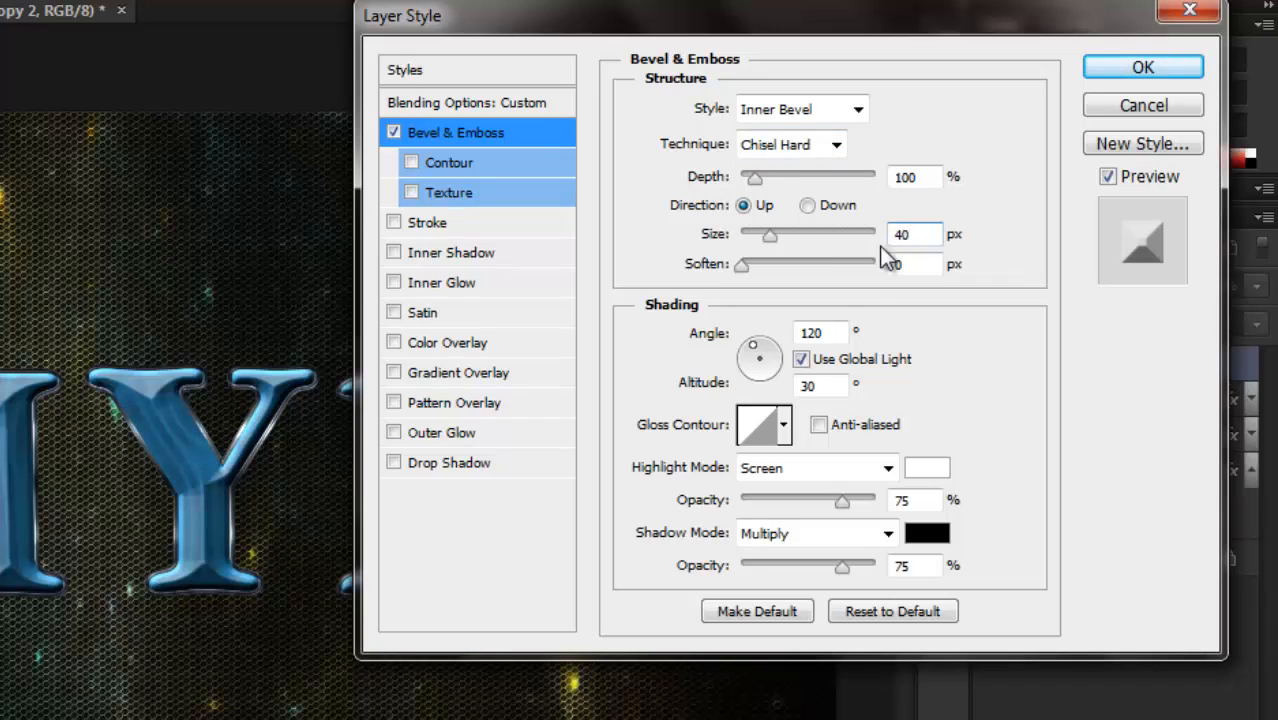
# Turn off global light for this bevel and set both its angle and altitude to 65°.
pyautogui.click(800, 334)
pyautogui.write('65')
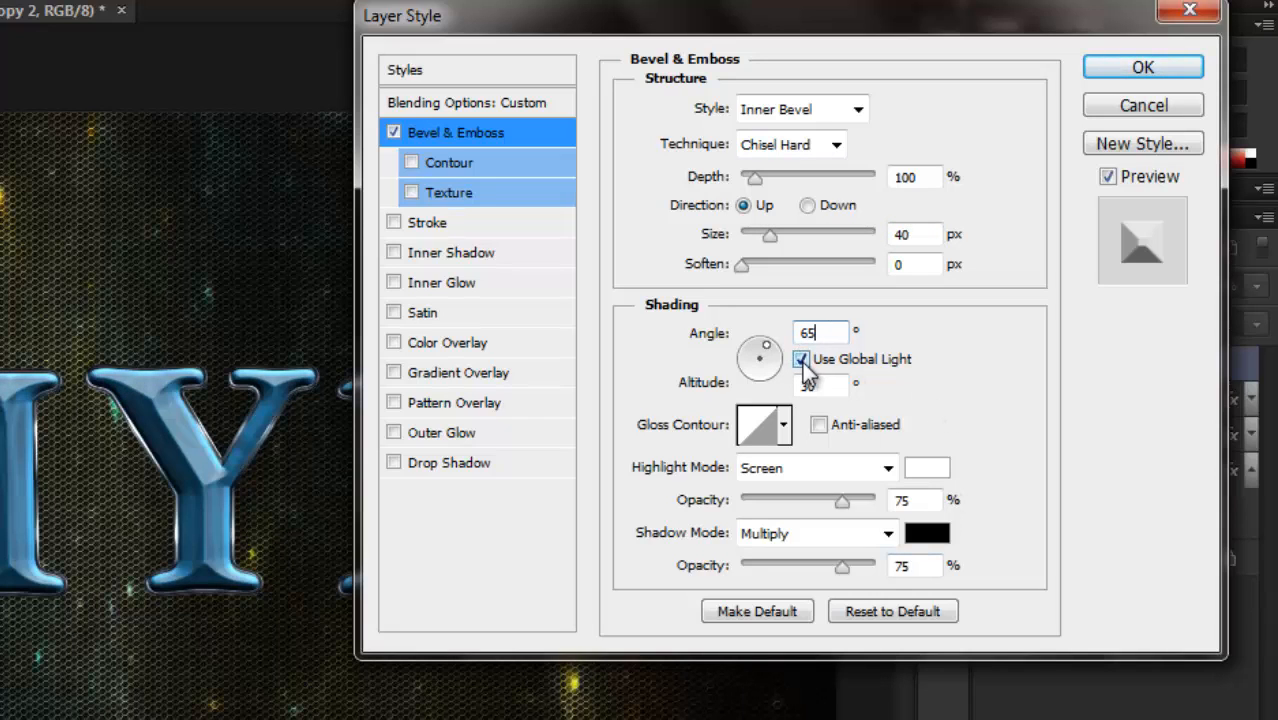
pyautogui.click(803, 360)
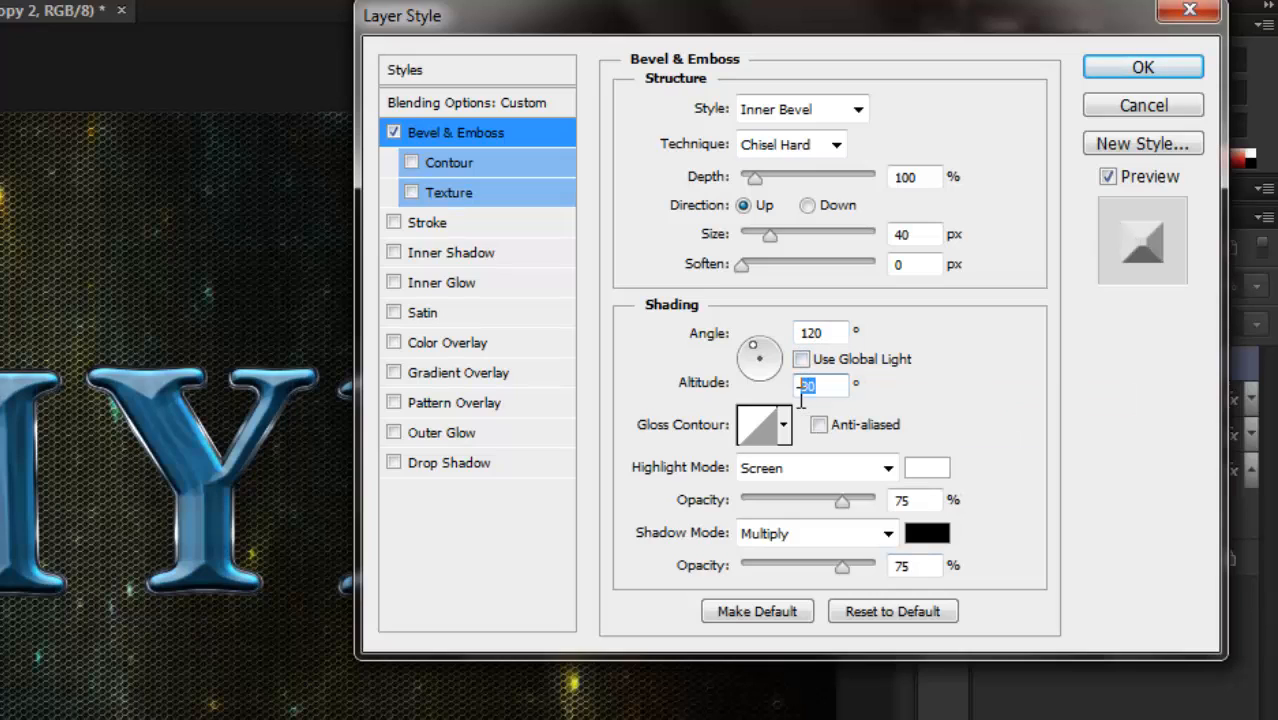
pyautogui.write('65')
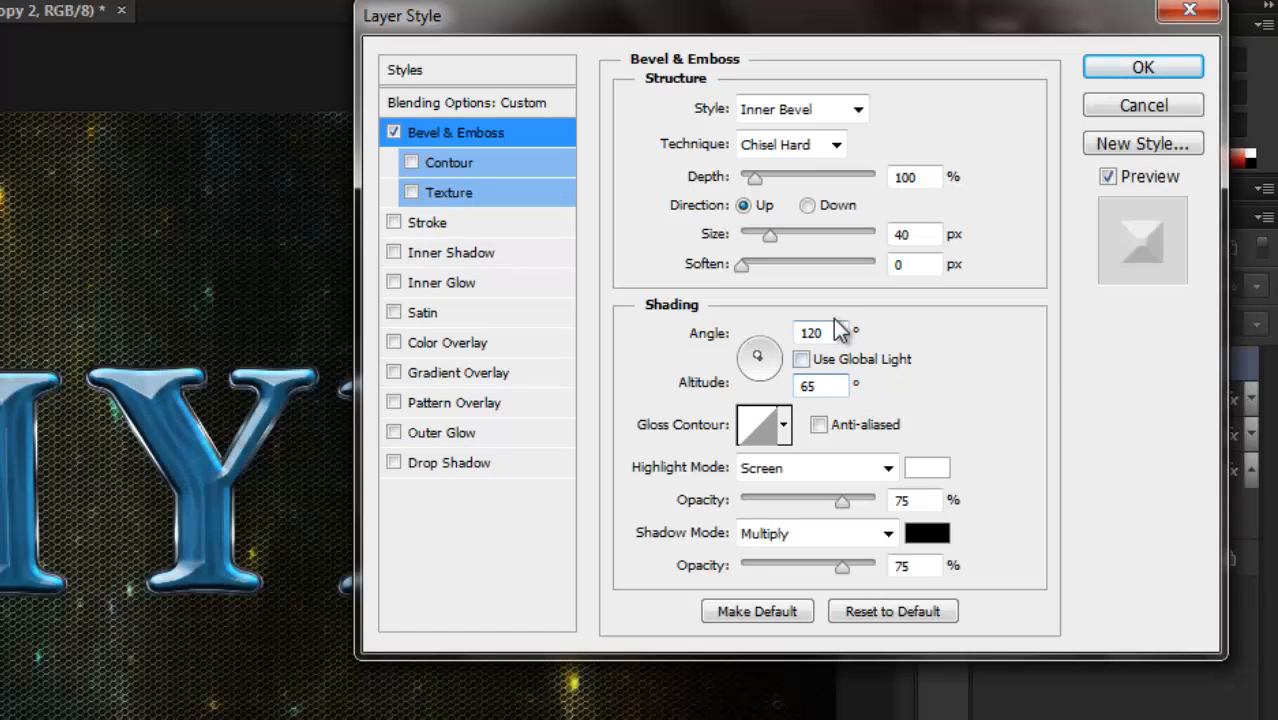
pyautogui.moveTo(838, 330); pyautogui.dragTo(786, 328)
pyautogui.write('65')
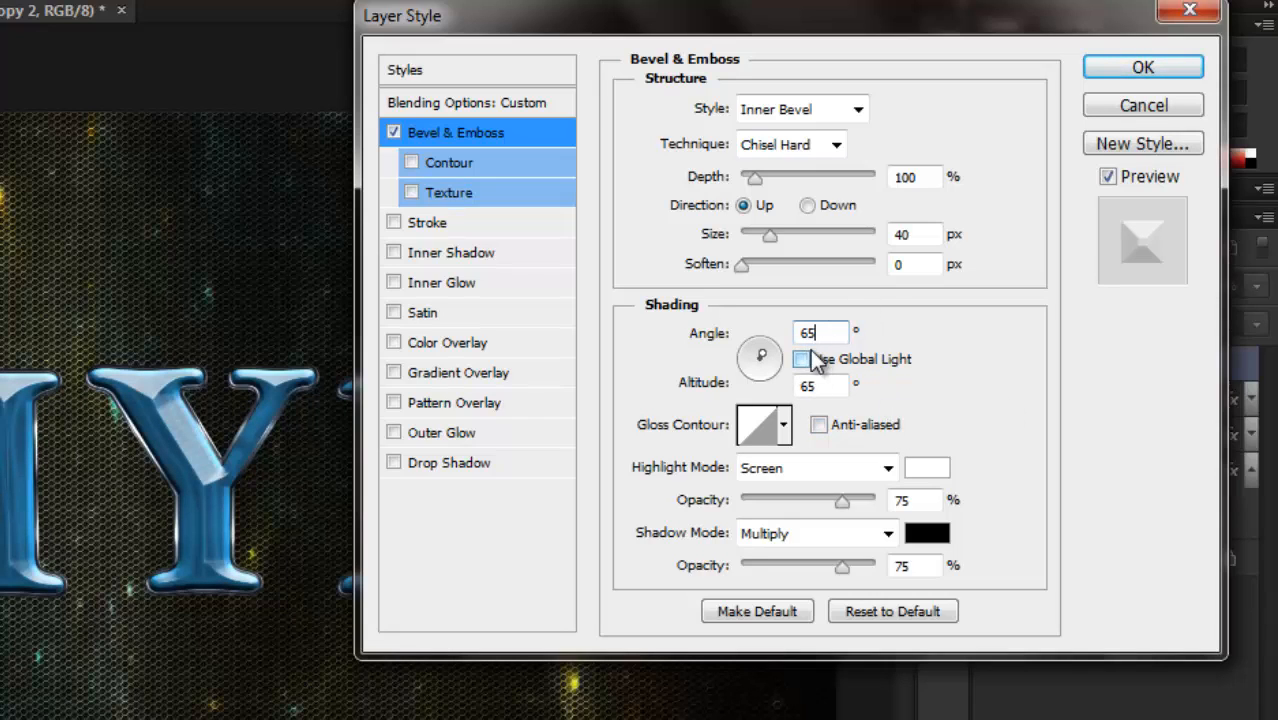
# Set this bevel's gloss contour to Gaussian with anti-aliasing, and its highlight mode to Vivid Light.
pyautogui.click(785, 426)
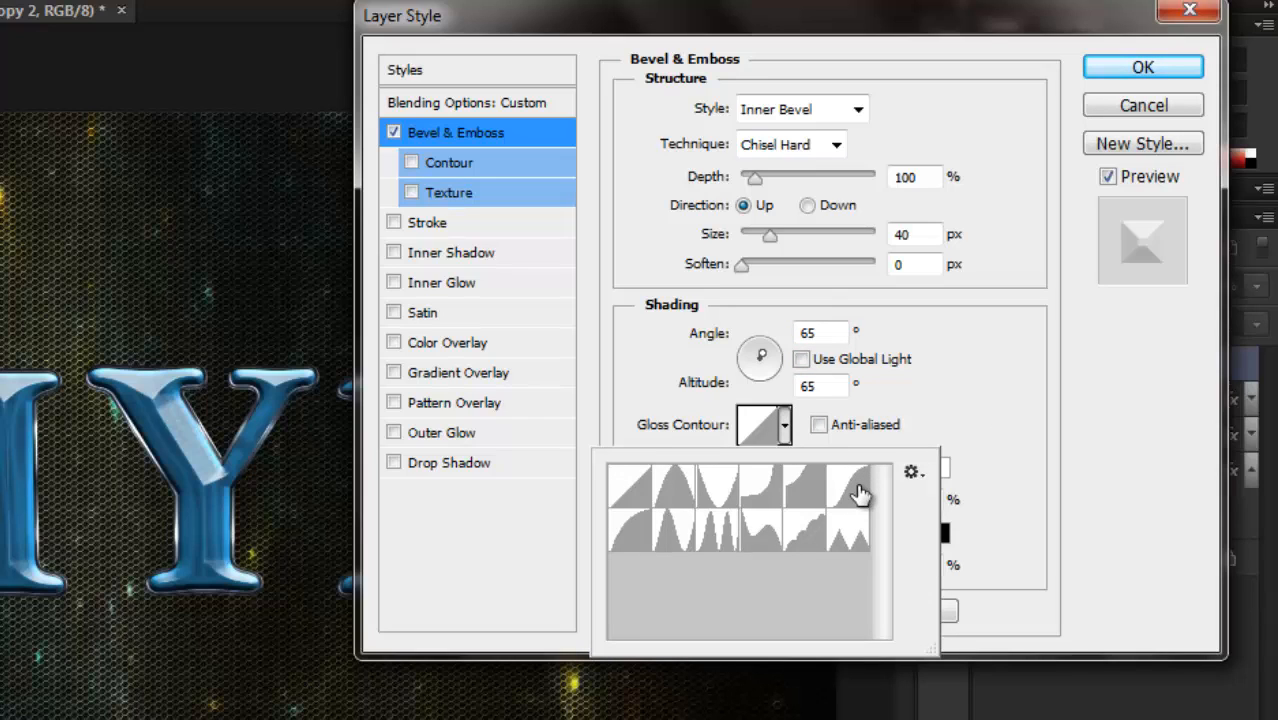
pyautogui.click(848, 485)
pyautogui.click(819, 425)
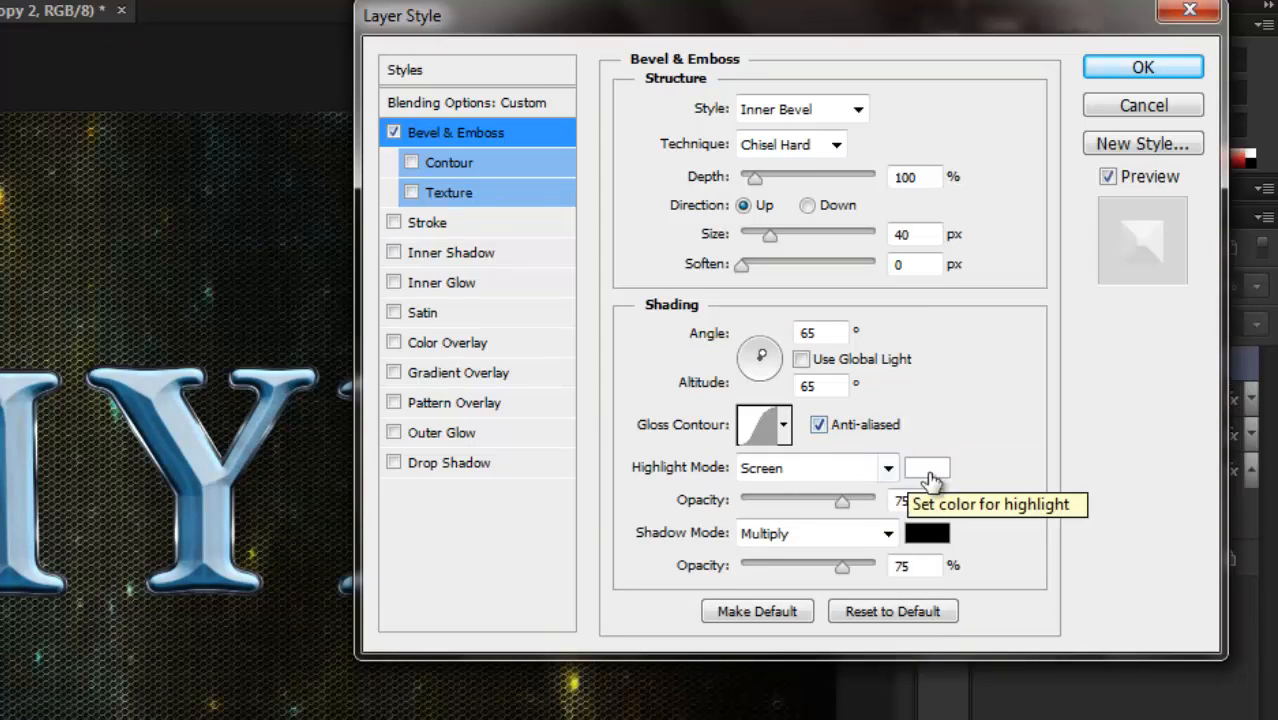
pyautogui.click(887, 468)
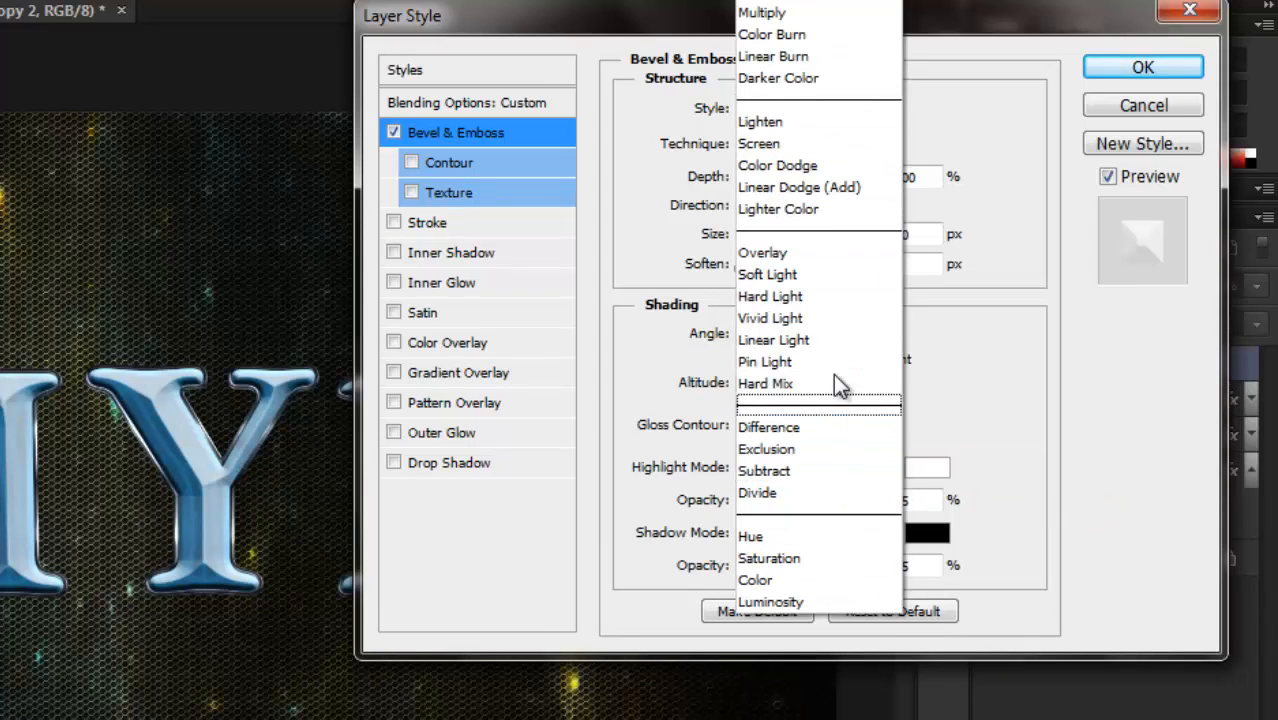
pyautogui.click(812, 320)
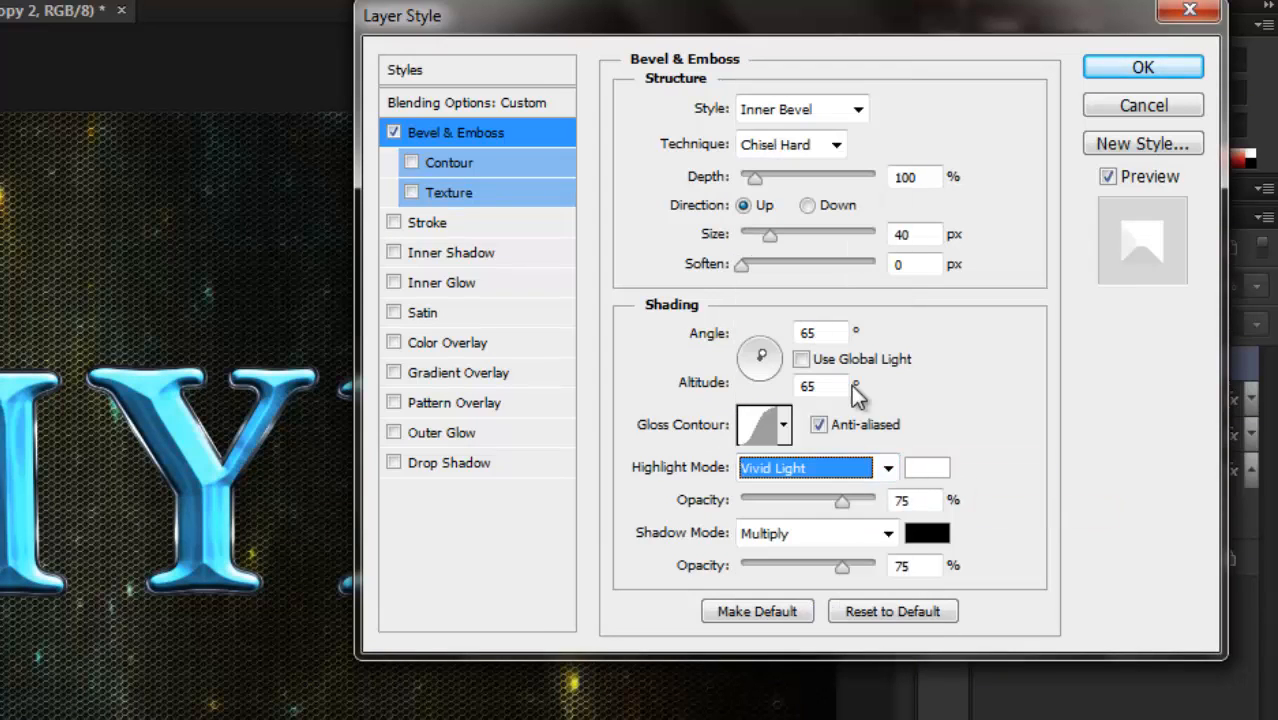
# Set the bevel's highlight colour to #efe6d2.
pyautogui.click(929, 470)
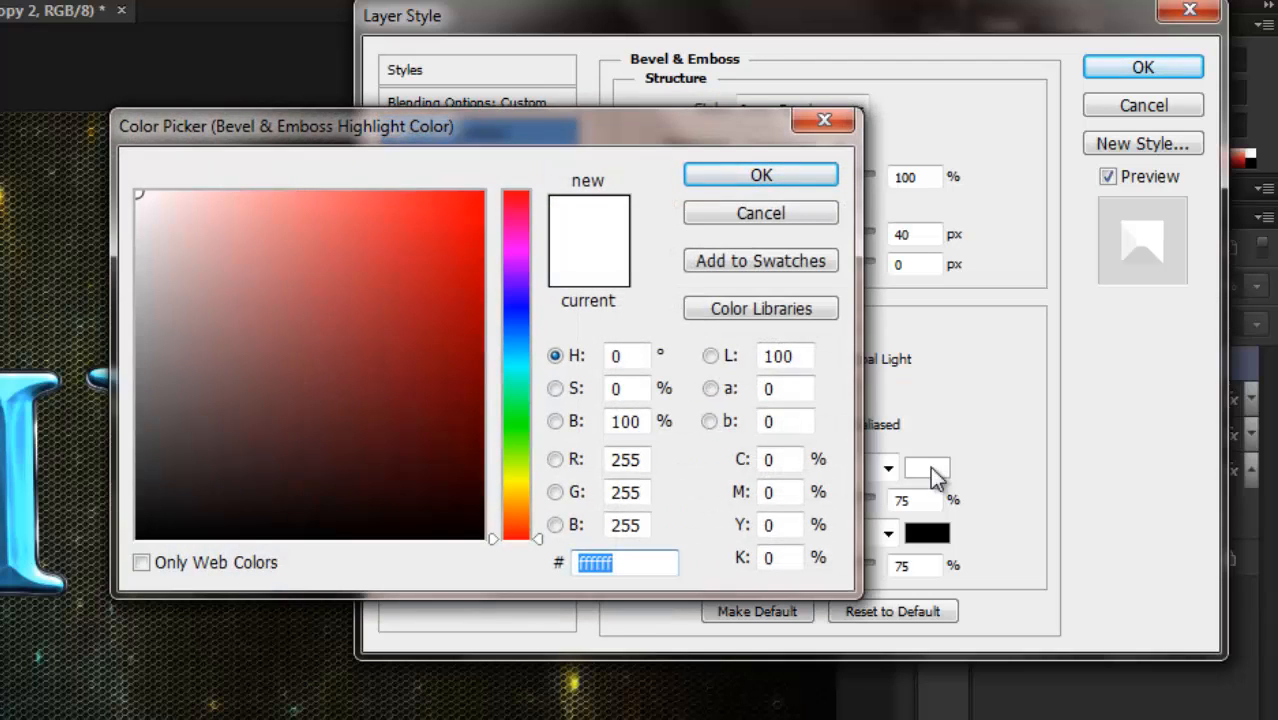
pyautogui.write('efe6')
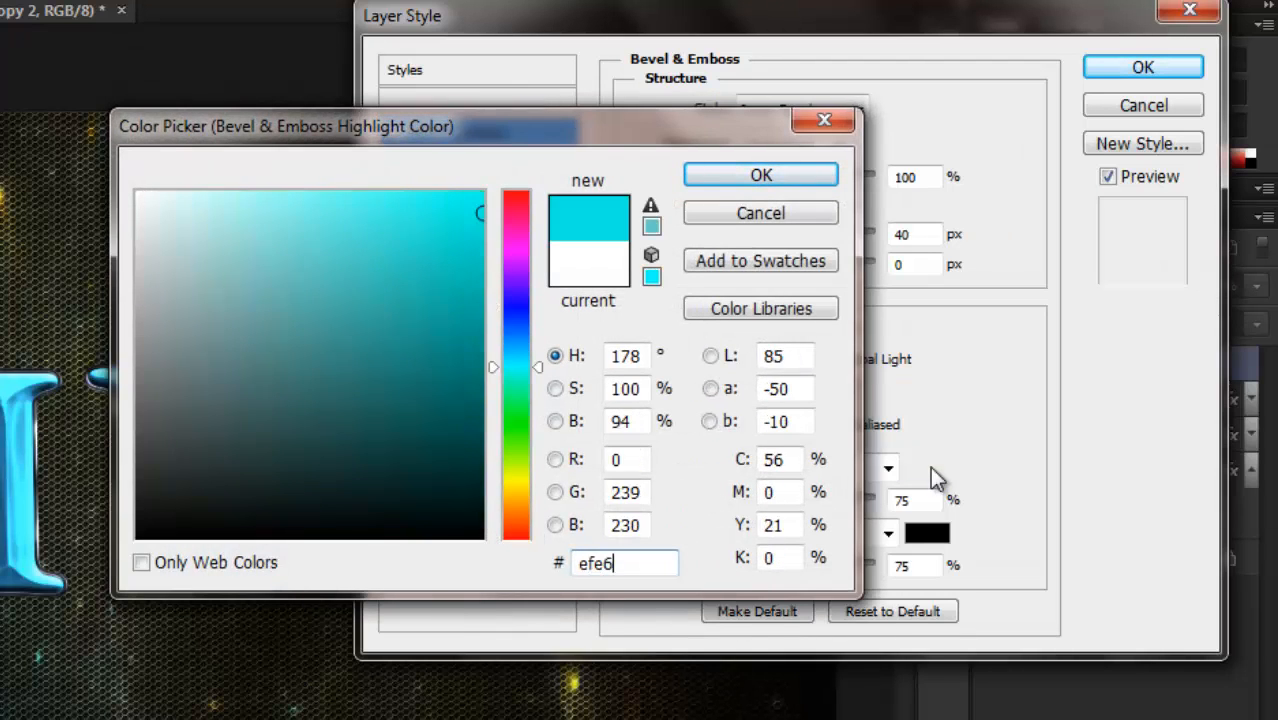
pyautogui.write('d2')
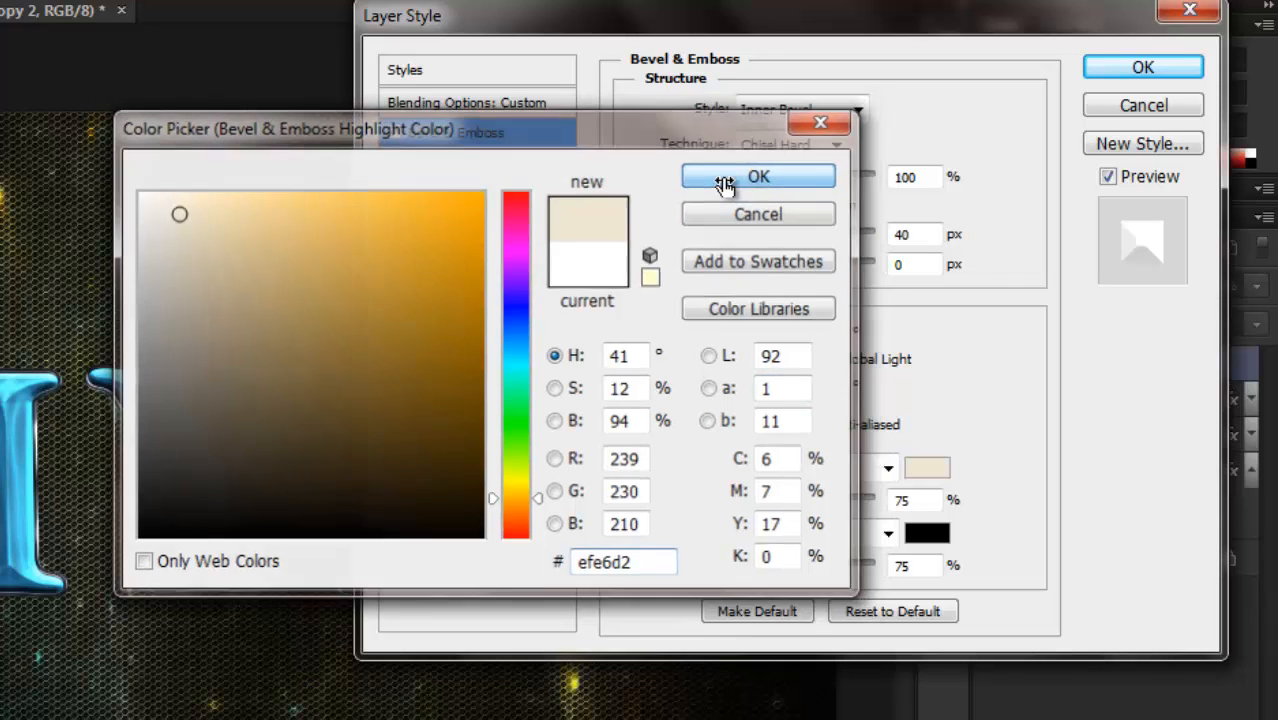
pyautogui.click(728, 182)
# Enable the bevel's Contour option with the Half Round contour and anti-aliasing.
pyautogui.click(510, 165)
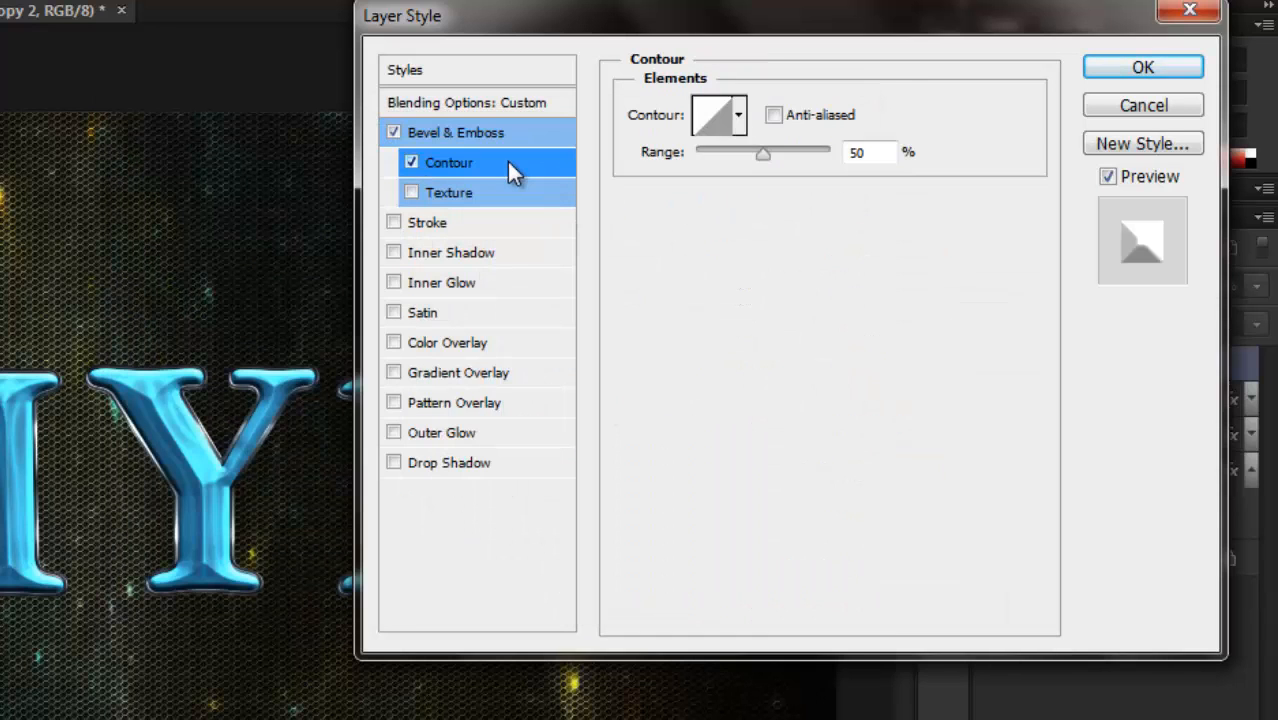
pyautogui.click(739, 120)
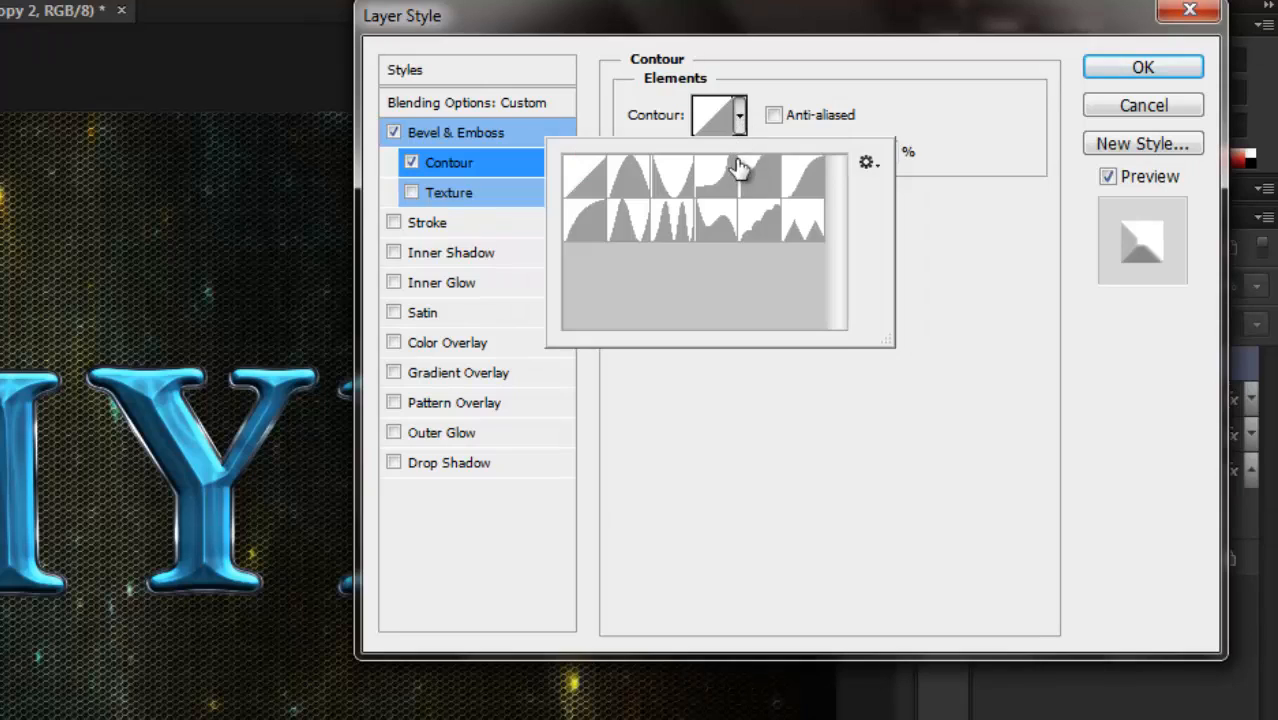
pyautogui.click(588, 225)
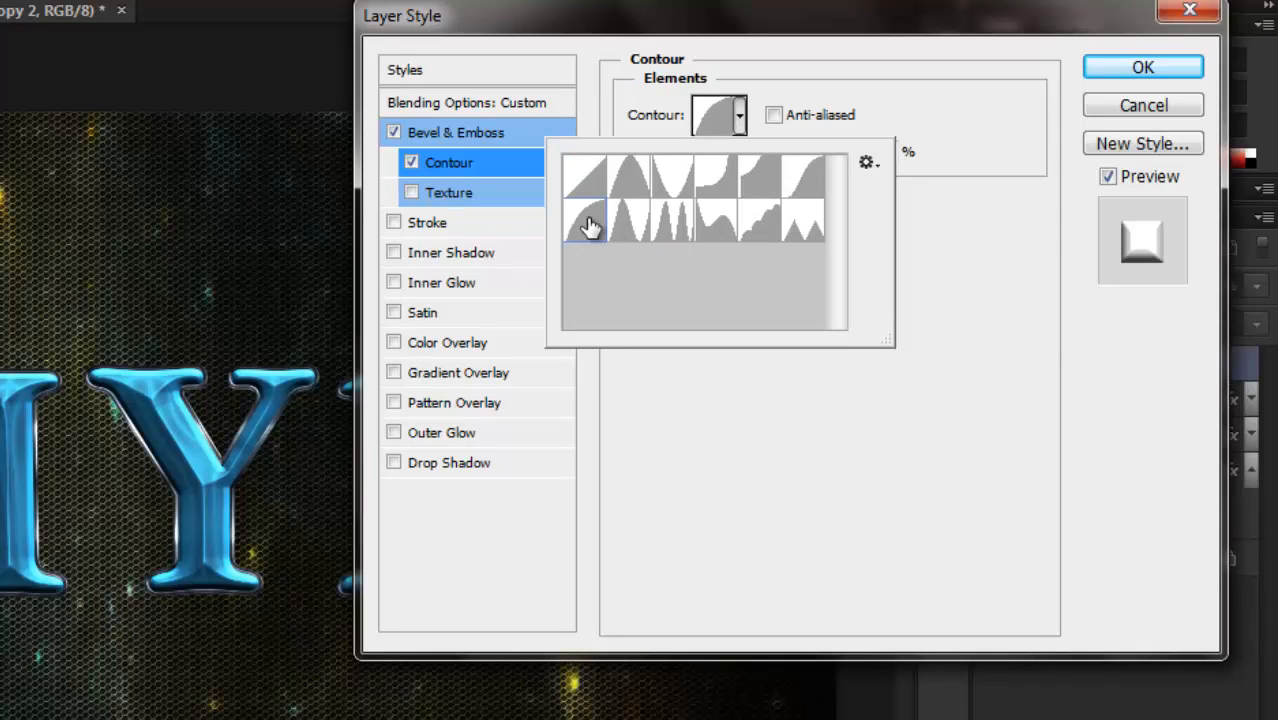
pyautogui.click(776, 116)
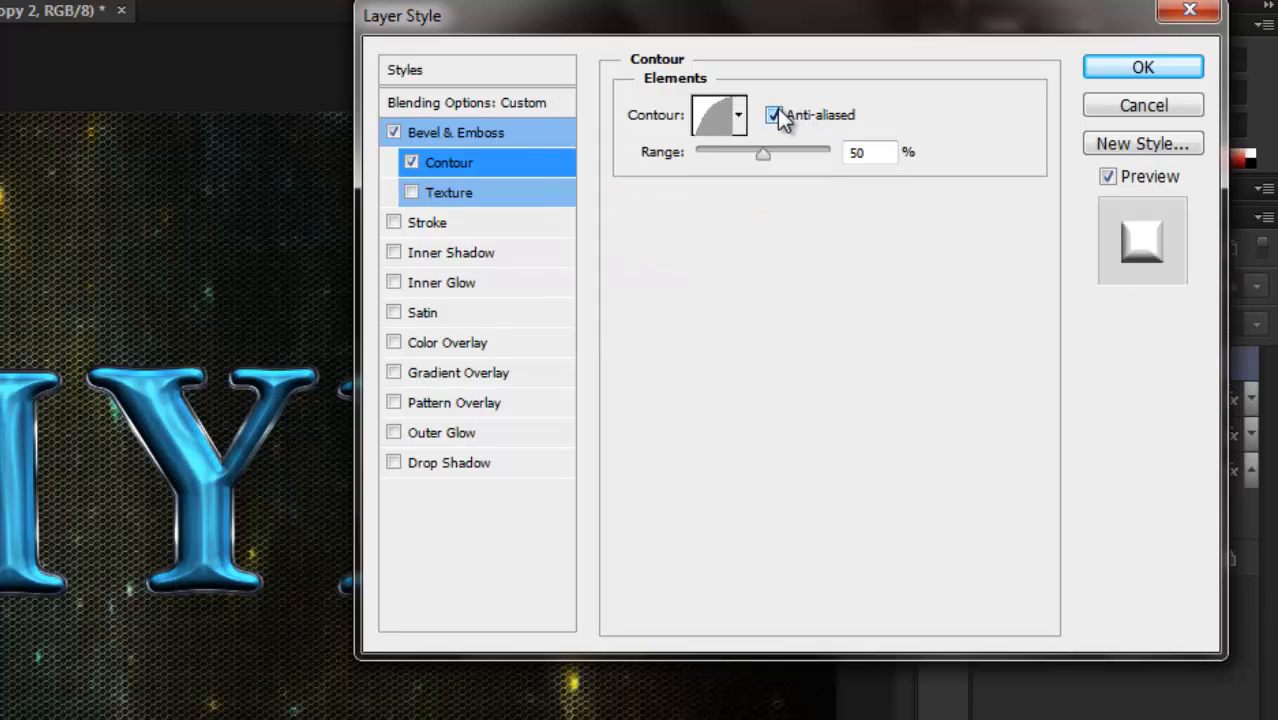
# Add a Satin effect to the MYD copy 2 layer with Vivid Light blend mode and colour #2fffc7.
pyautogui.click(478, 316)
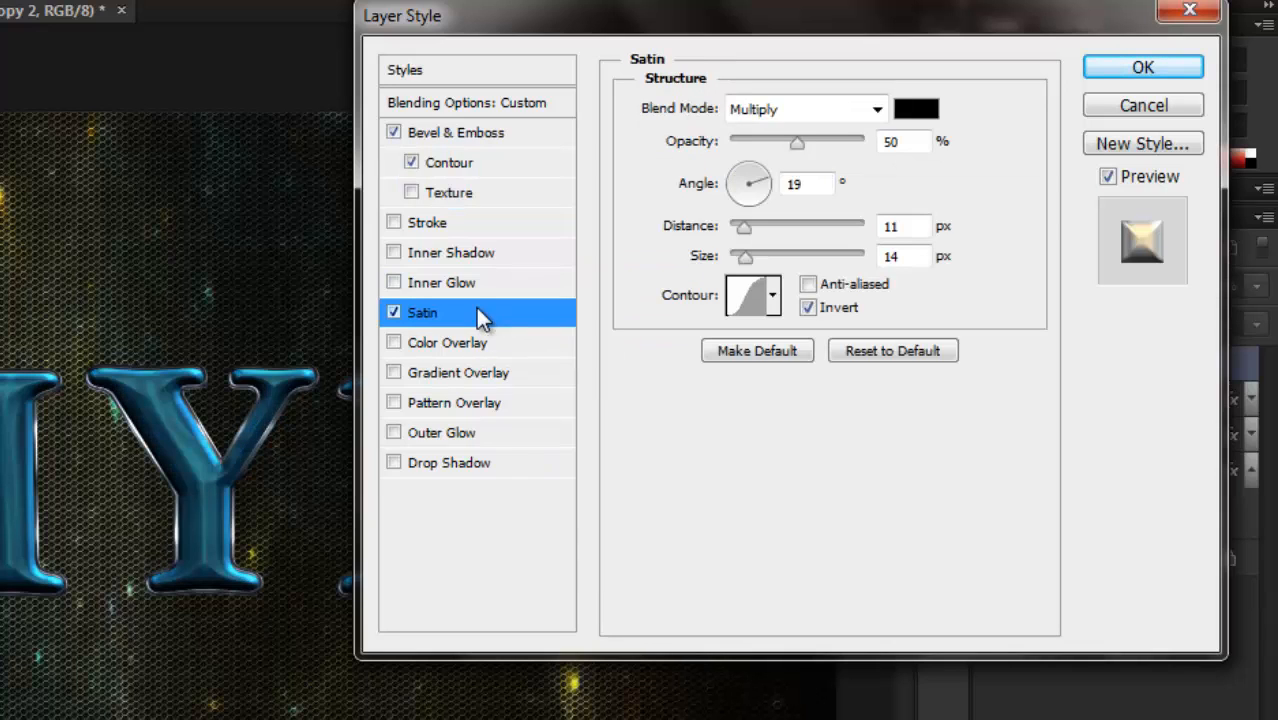
pyautogui.click(877, 108)
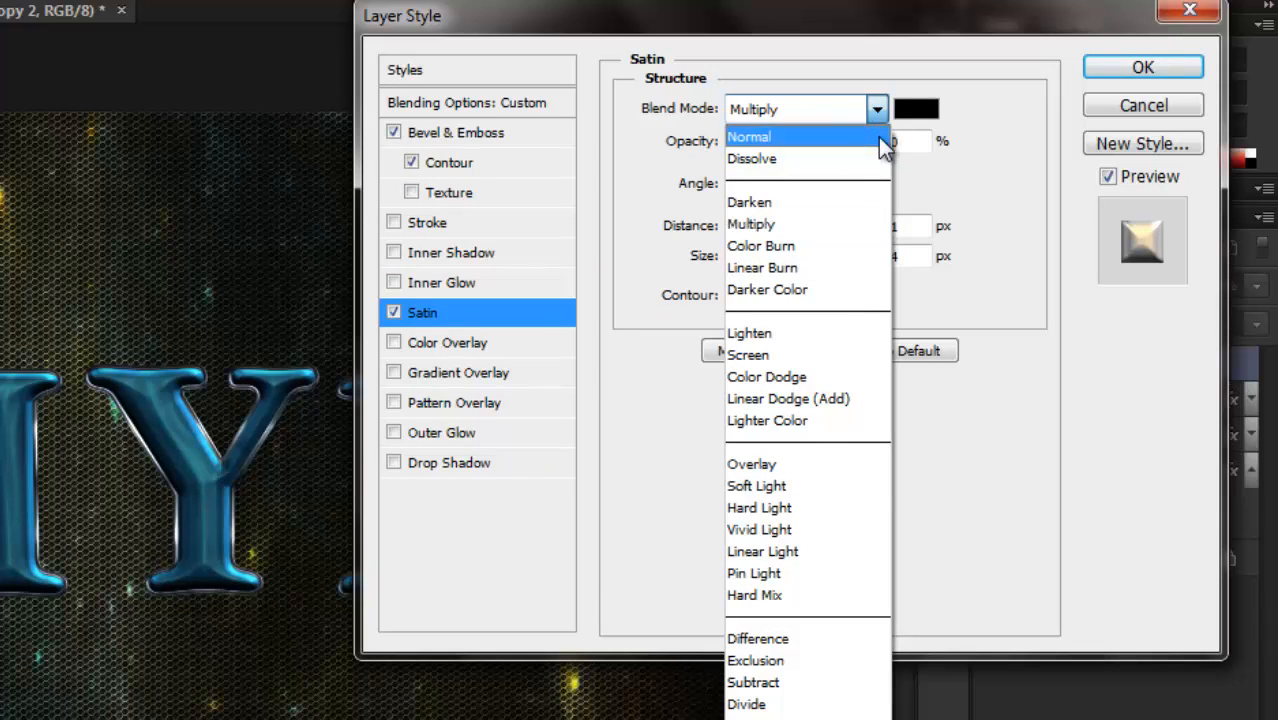
pyautogui.click(803, 529)
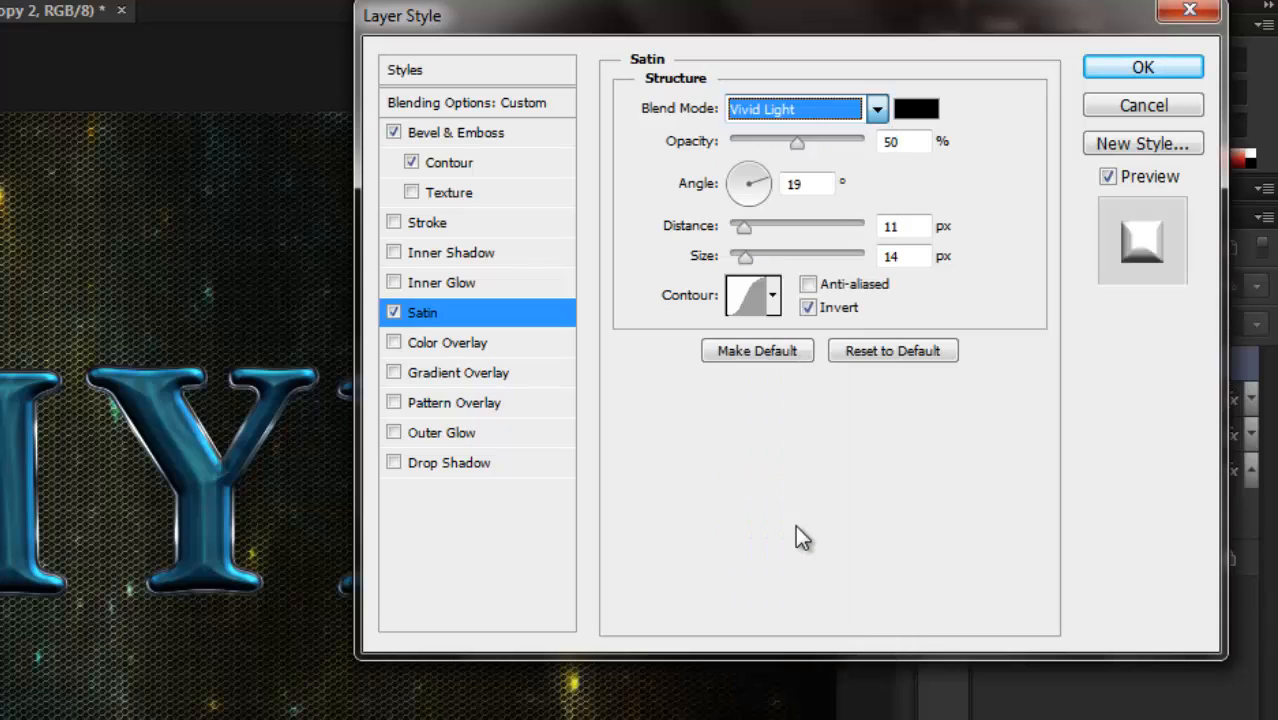
pyautogui.click(916, 110)
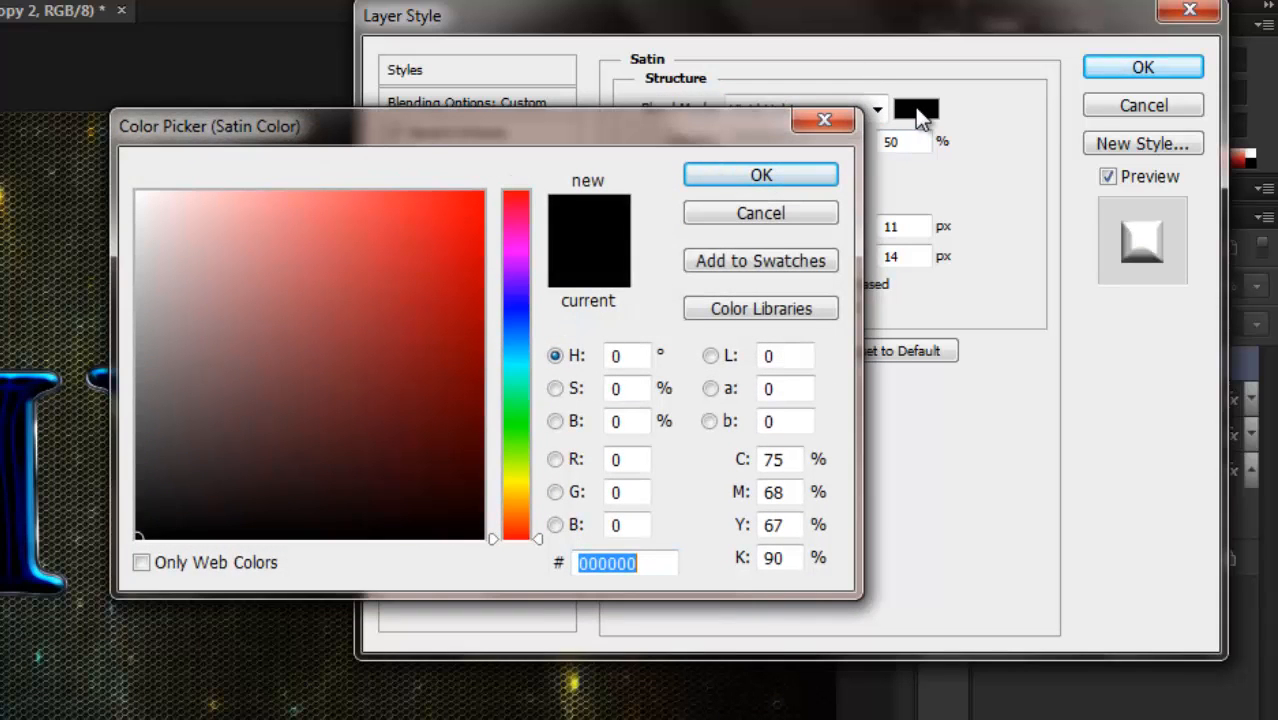
pyautogui.write('2')
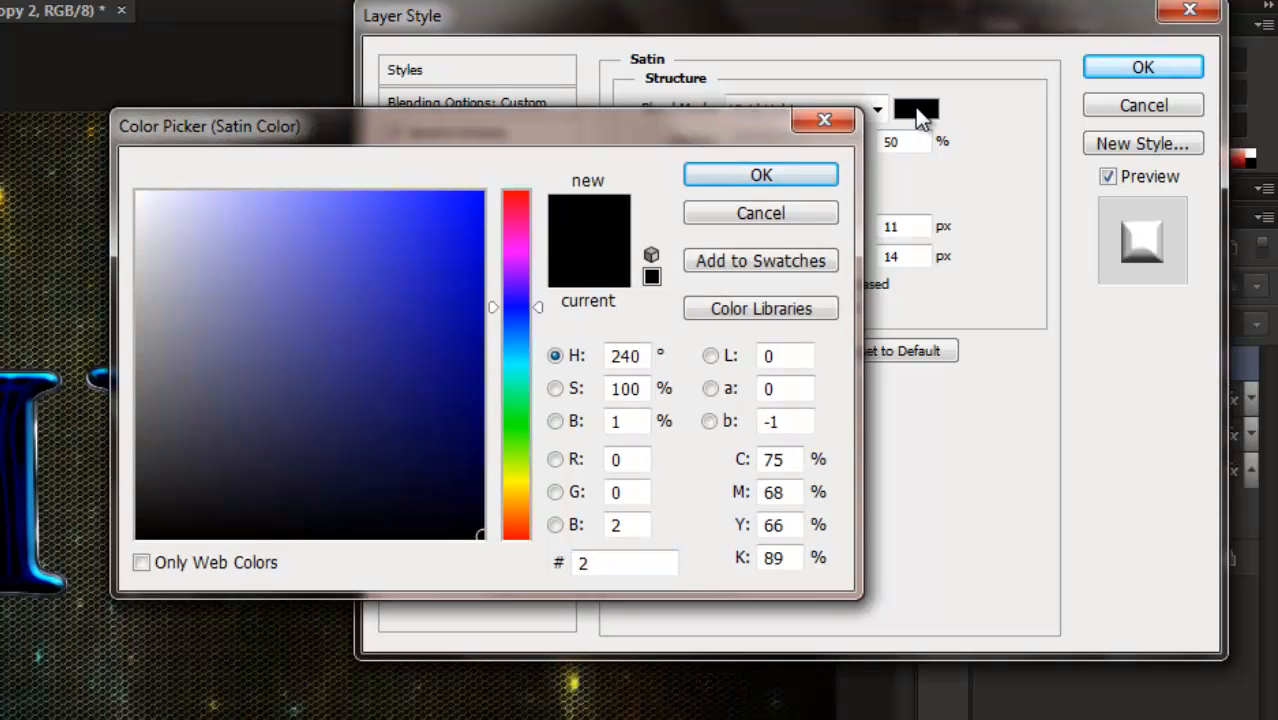
pyautogui.write('fffc')
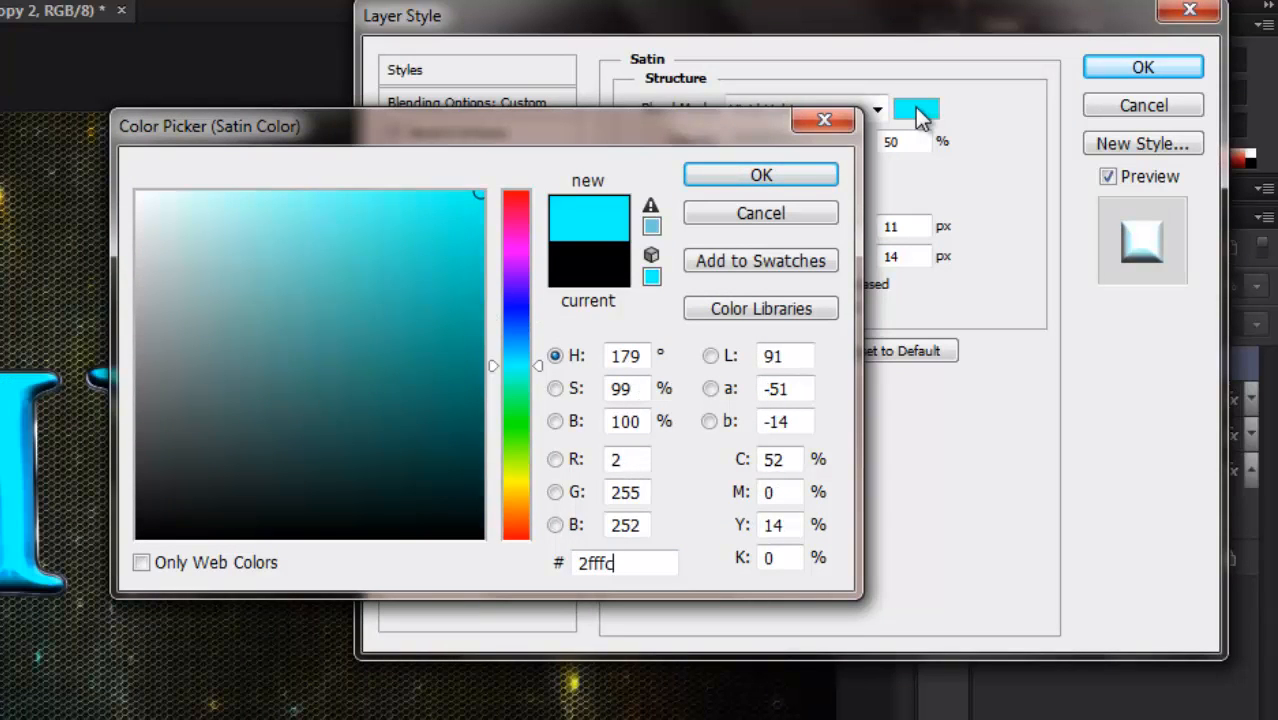
pyautogui.write('7')
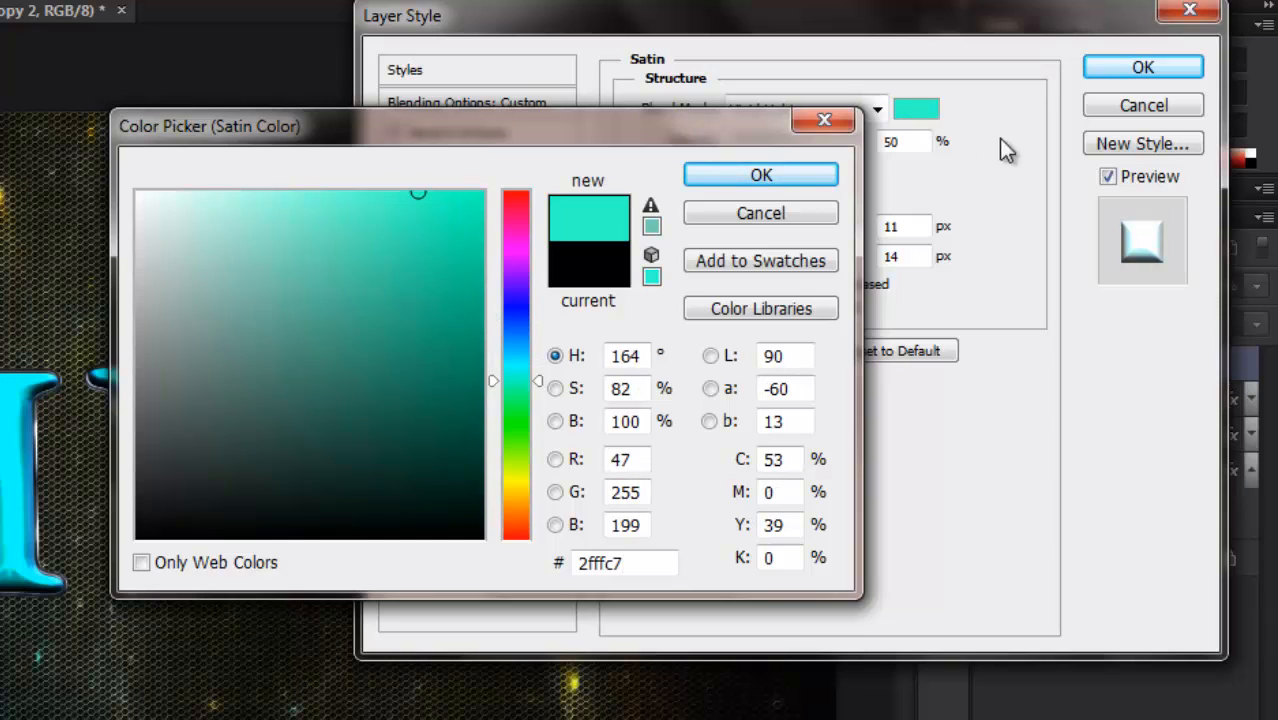
pyautogui.click(803, 182)
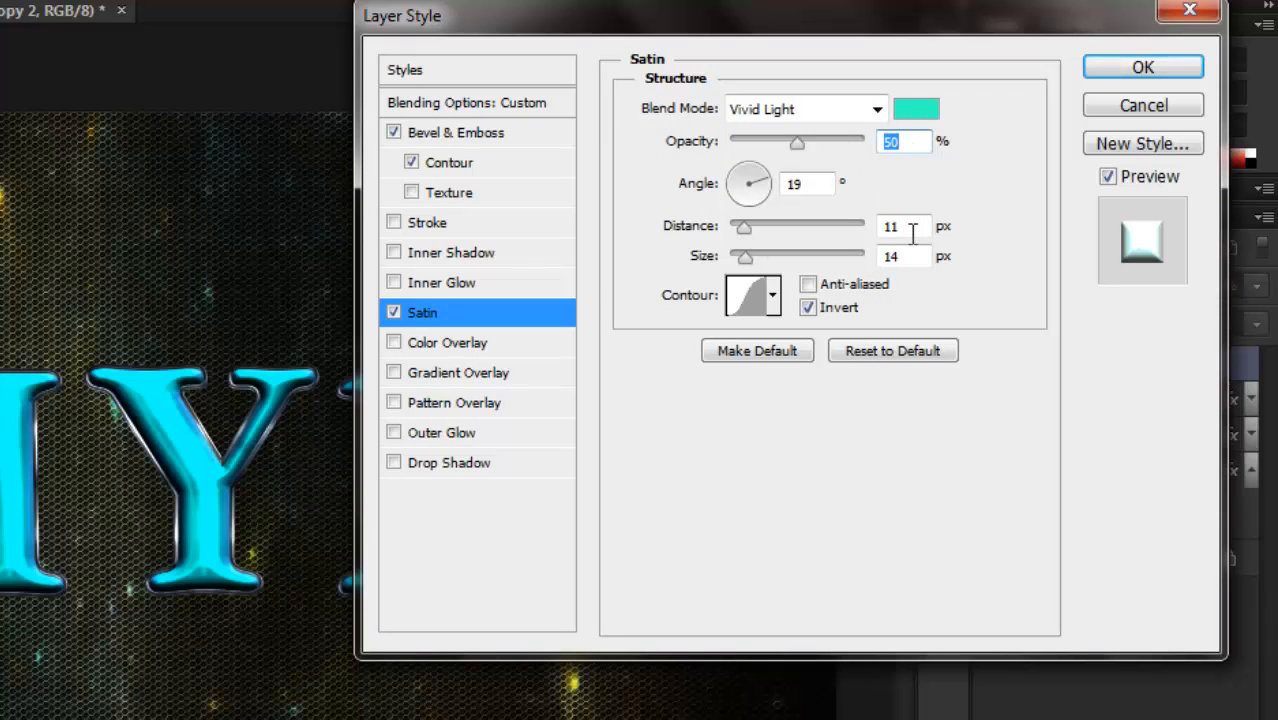
# Set the satin's distance to 28 px and size to 35 px, keep its Gaussian contour, and apply the layer style.
pyautogui.moveTo(906, 229); pyautogui.dragTo(872, 238)
pyautogui.write('28')
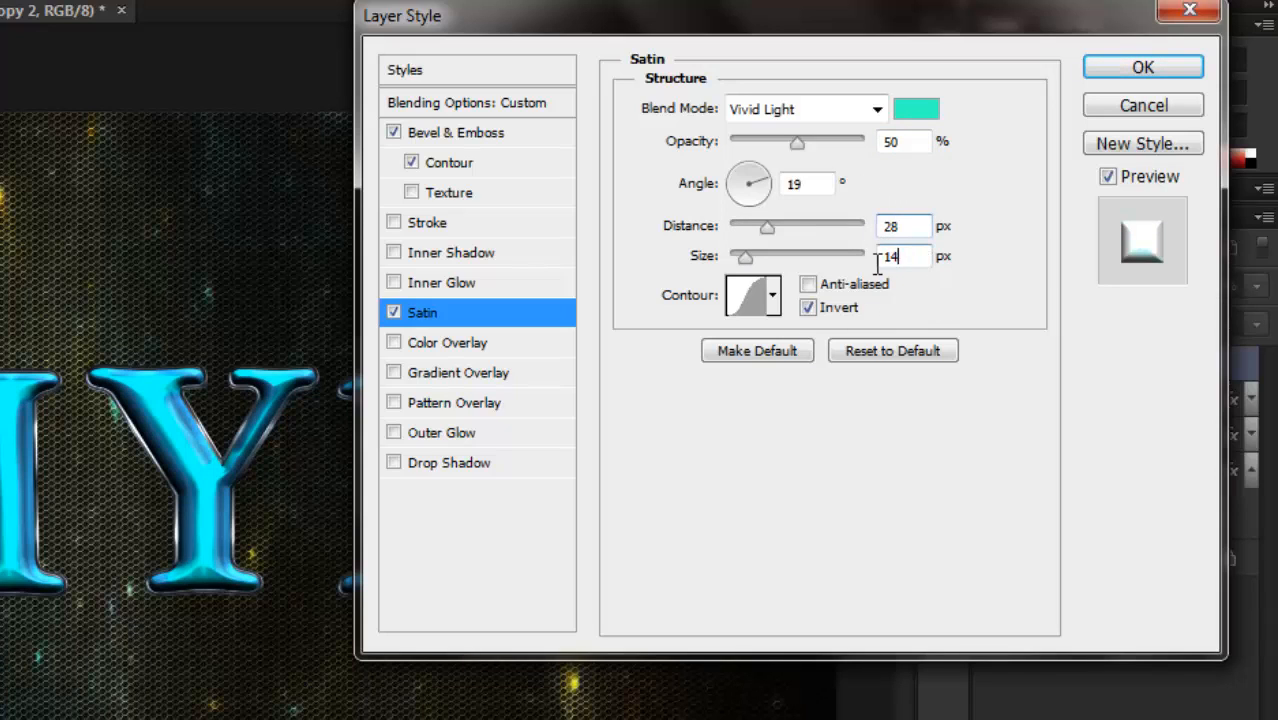
pyautogui.doubleClick(885, 257)
pyautogui.write('35')
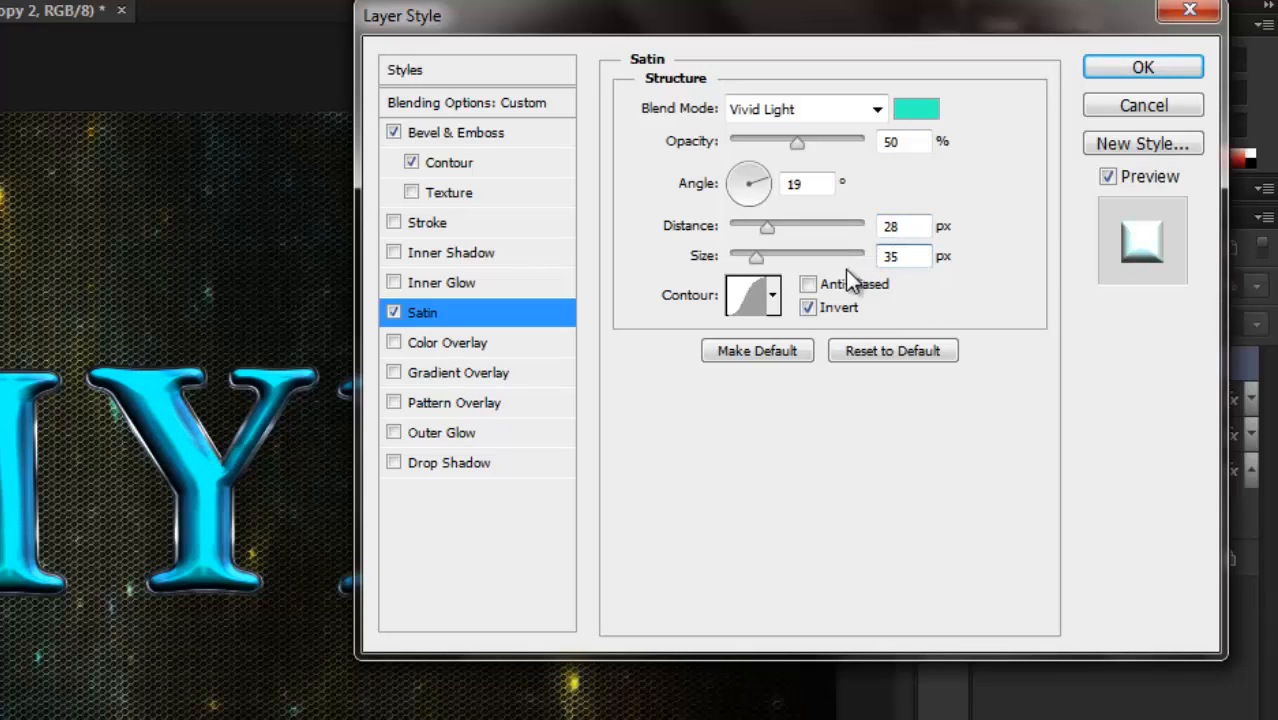
pyautogui.click(779, 299)
pyautogui.click(773, 296)
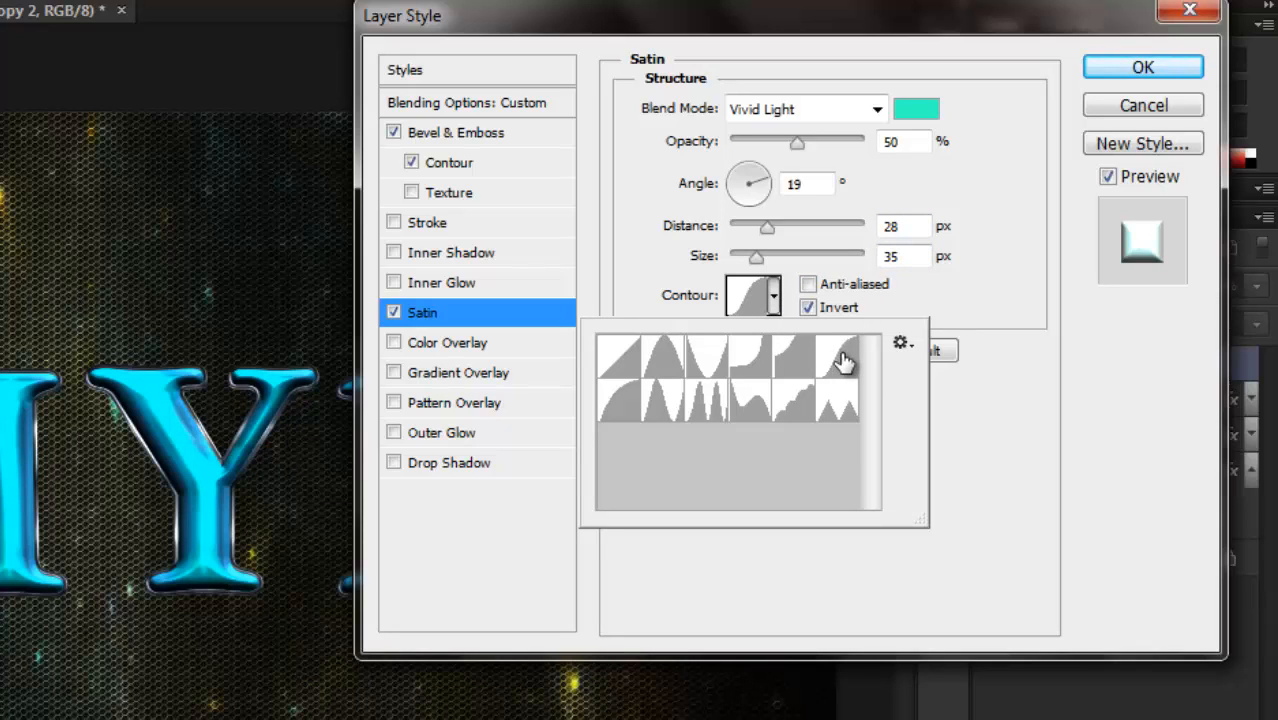
pyautogui.click(1000, 458)
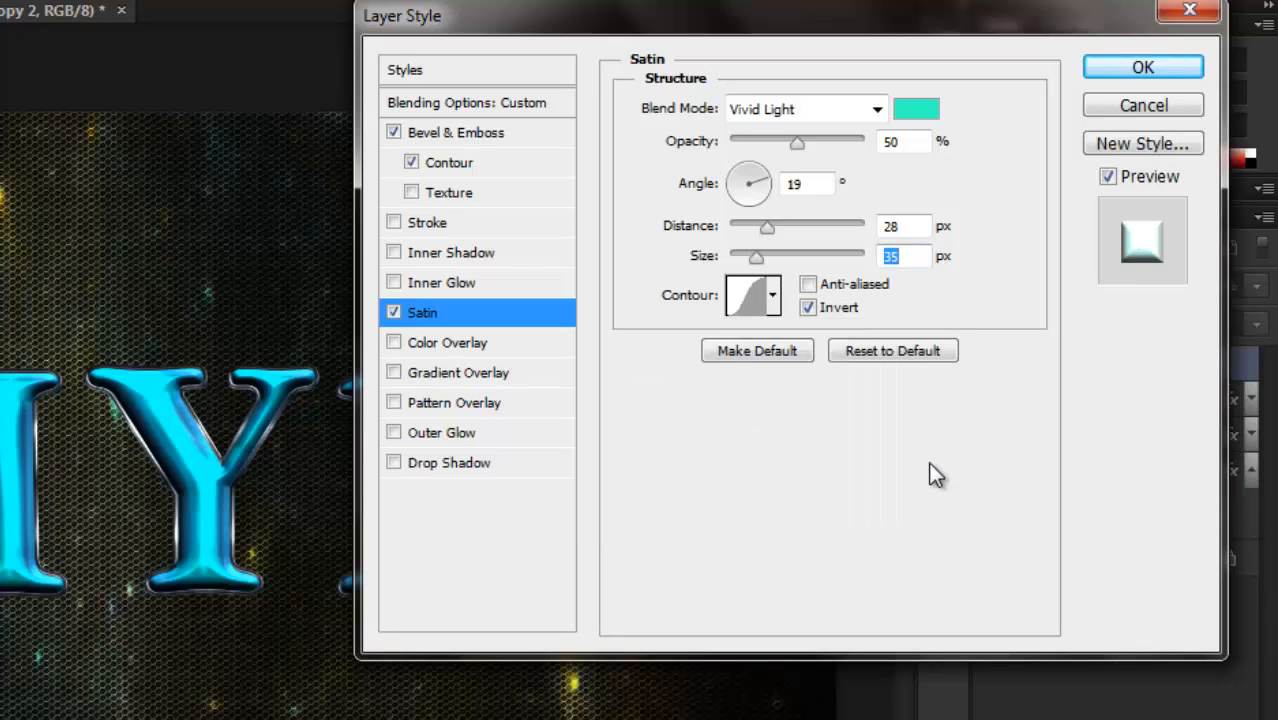
pyautogui.click(1142, 66)
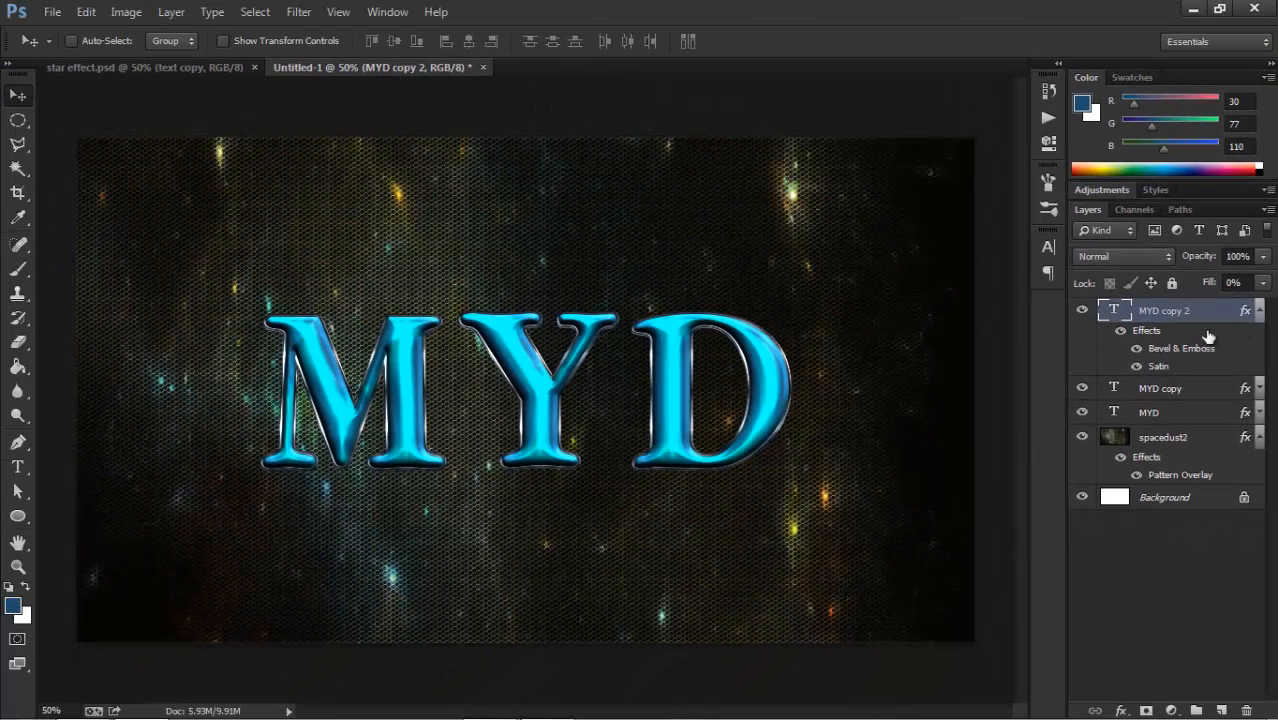
# Load the MYD copy 2 text outline as a selection and add a new layer directly below that text layer.
pyautogui.click(1258, 313)
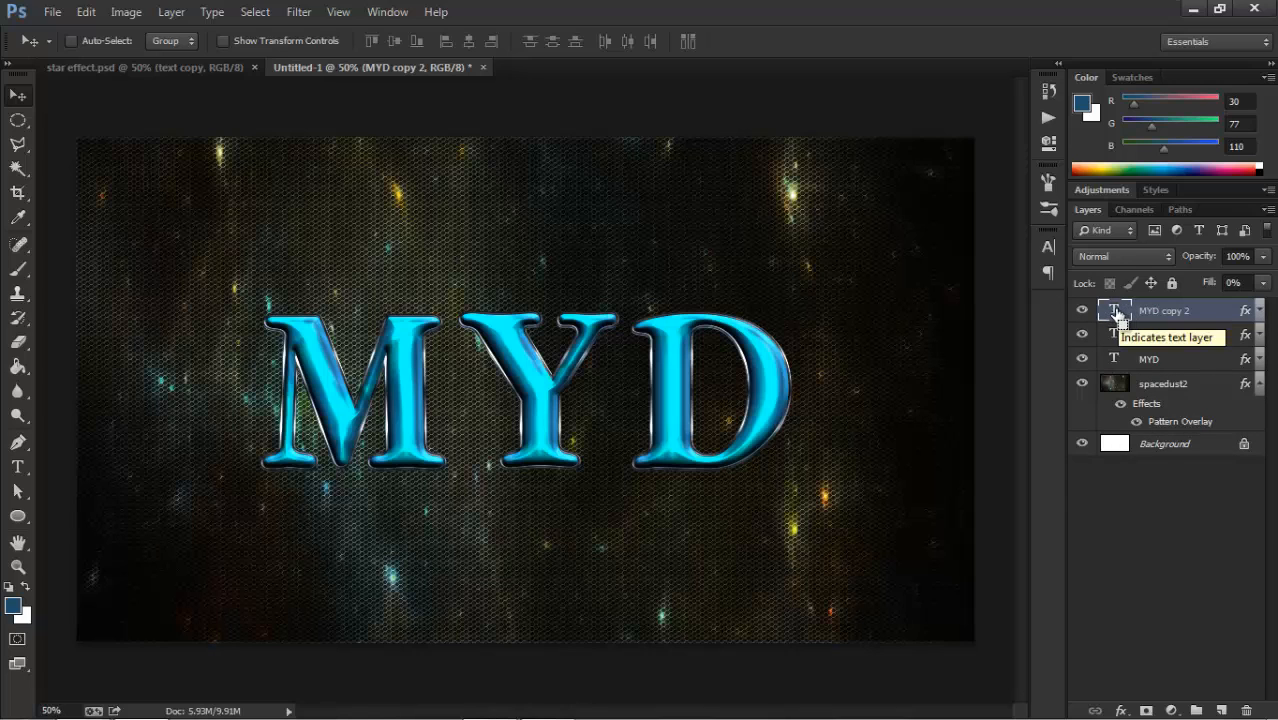
pyautogui.keyDown('ctrl'); pyautogui.click(1115, 311); pyautogui.keyUp('ctrl')
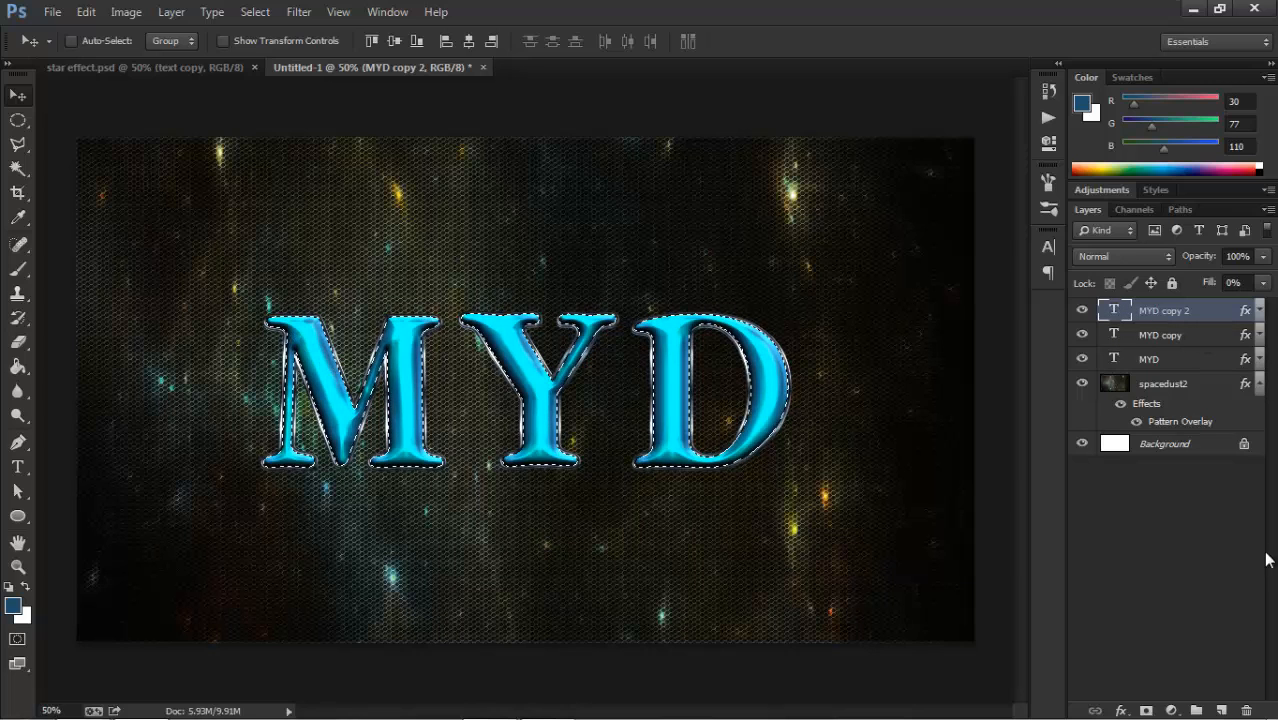
pyautogui.click(1221, 710)
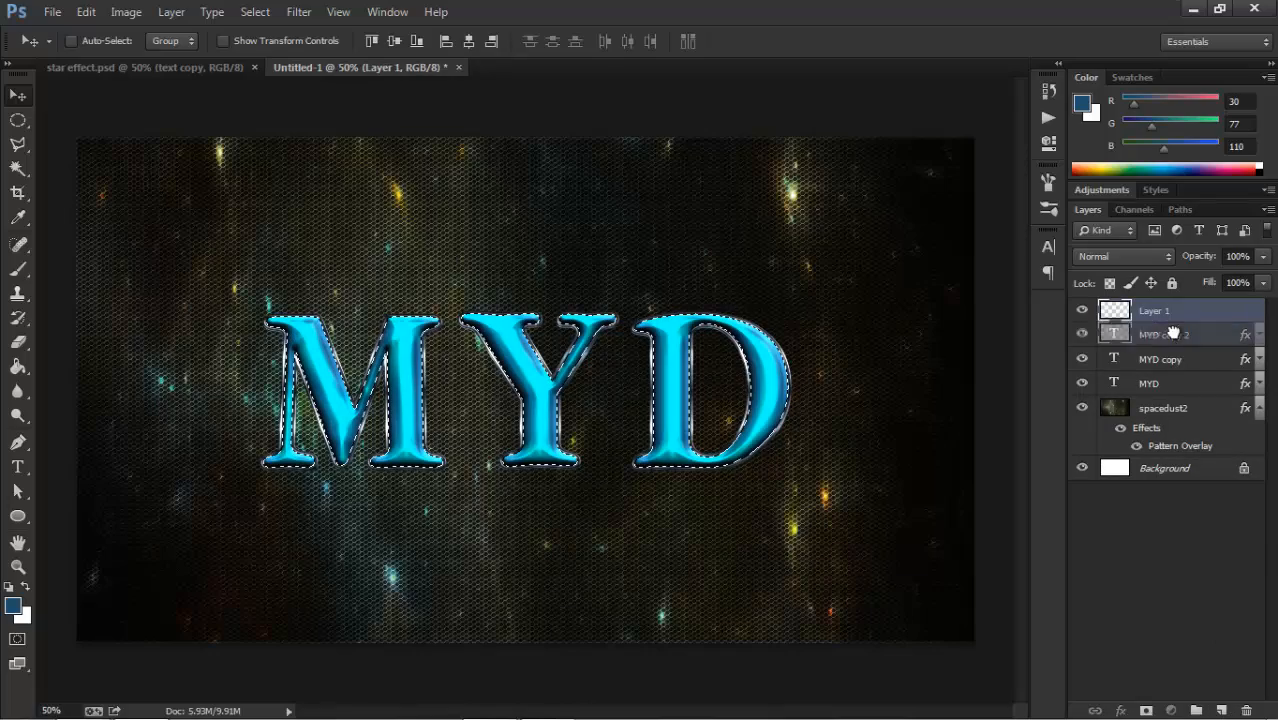
pyautogui.moveTo(1173, 333); pyautogui.dragTo(1178, 346)
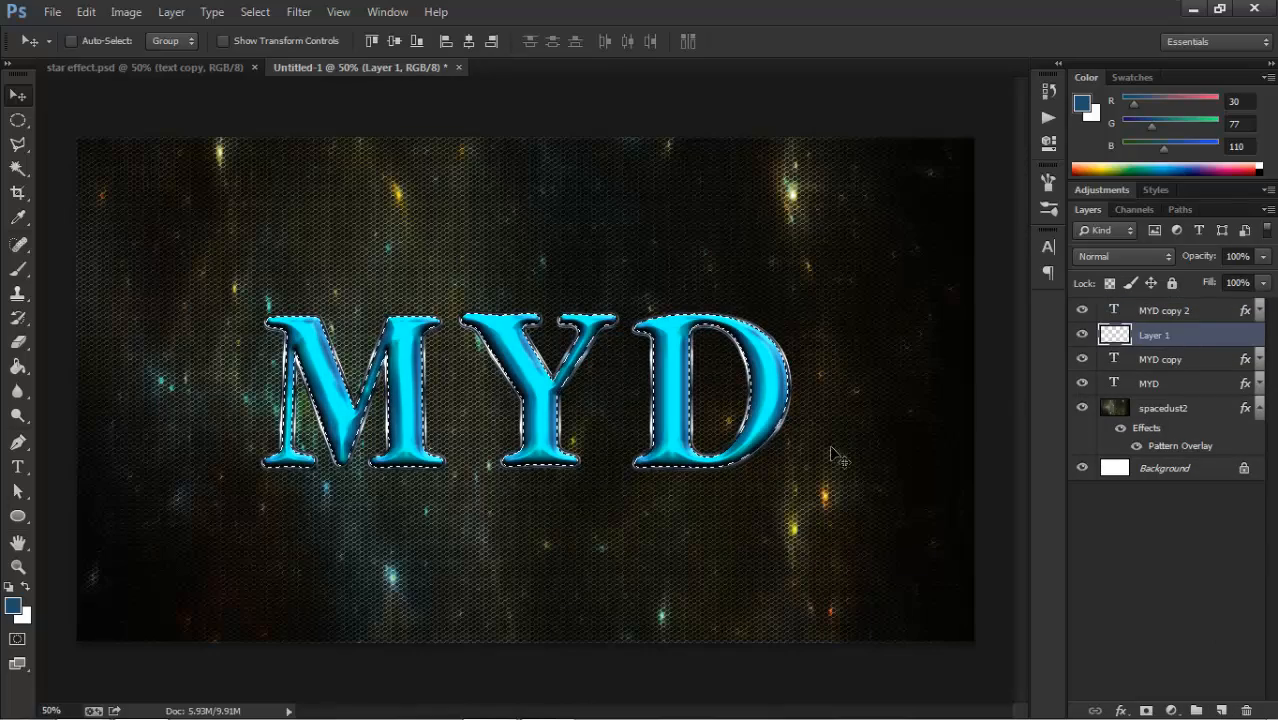
# Set the foreground colour to #081f30 and confirm white (#ffffff) as the background colour.
pyautogui.click(13, 605)
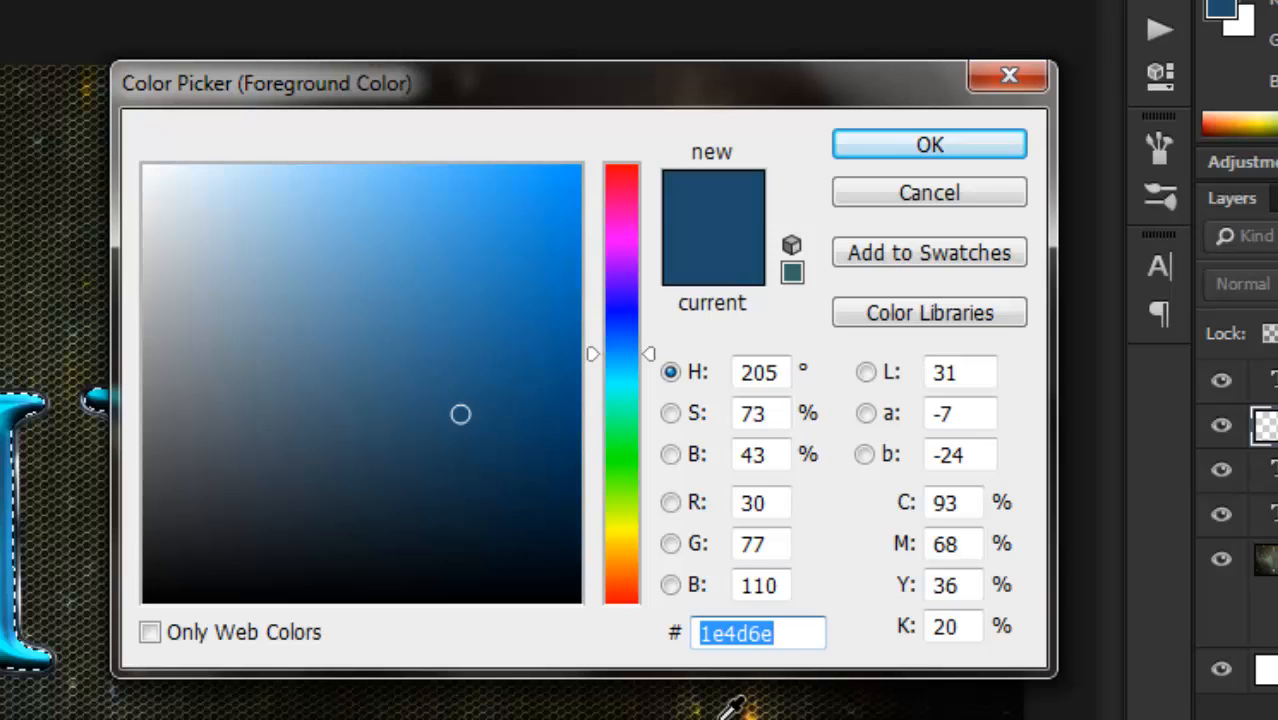
pyautogui.write('08')
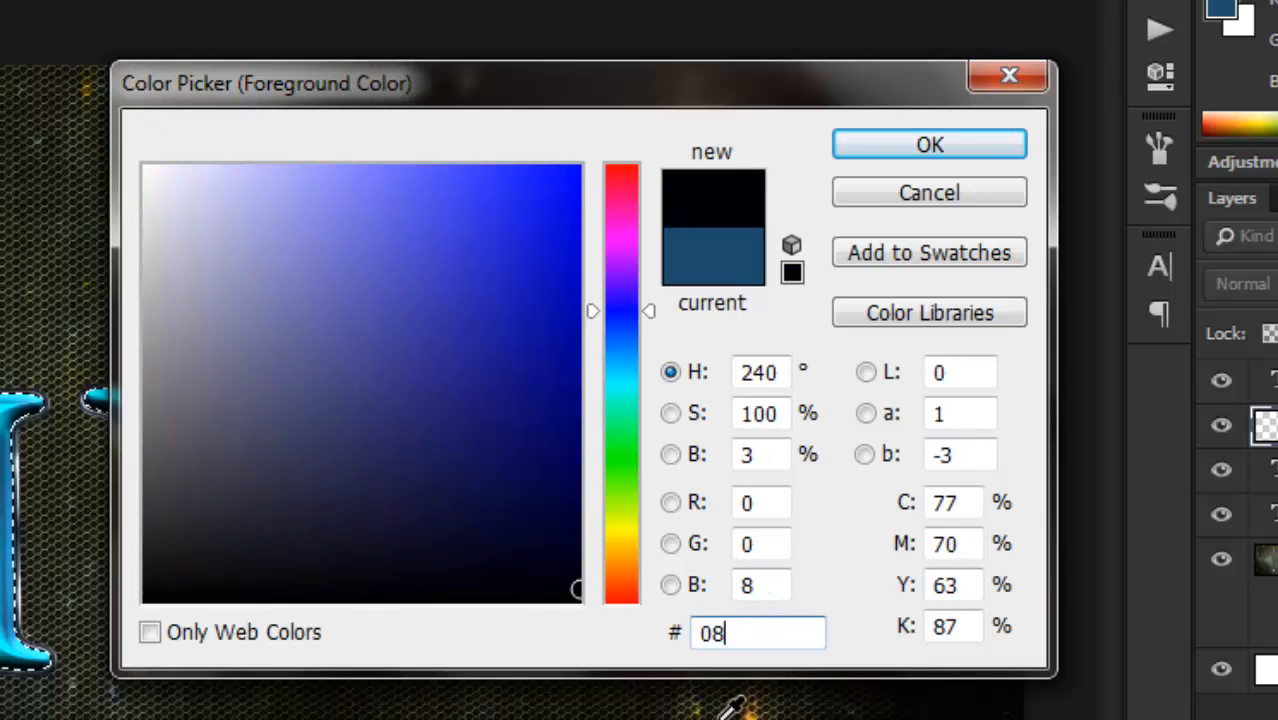
pyautogui.write('1f30')
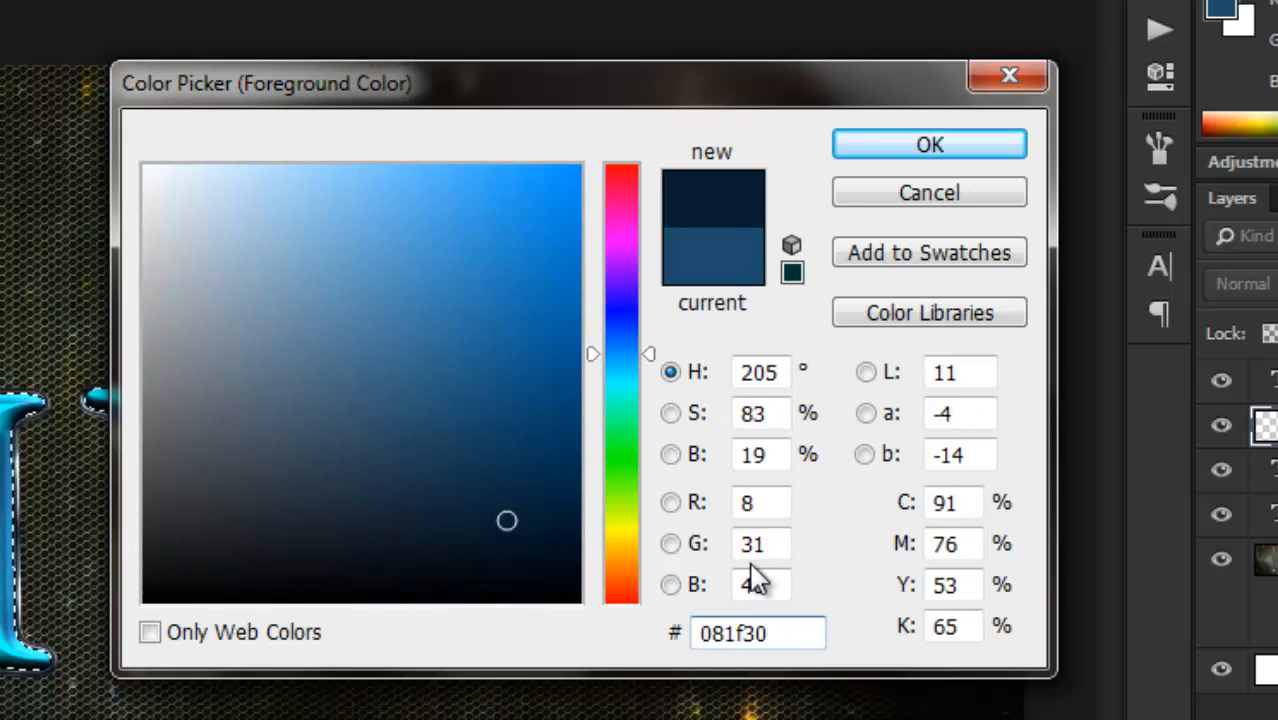
pyautogui.click(866, 150)
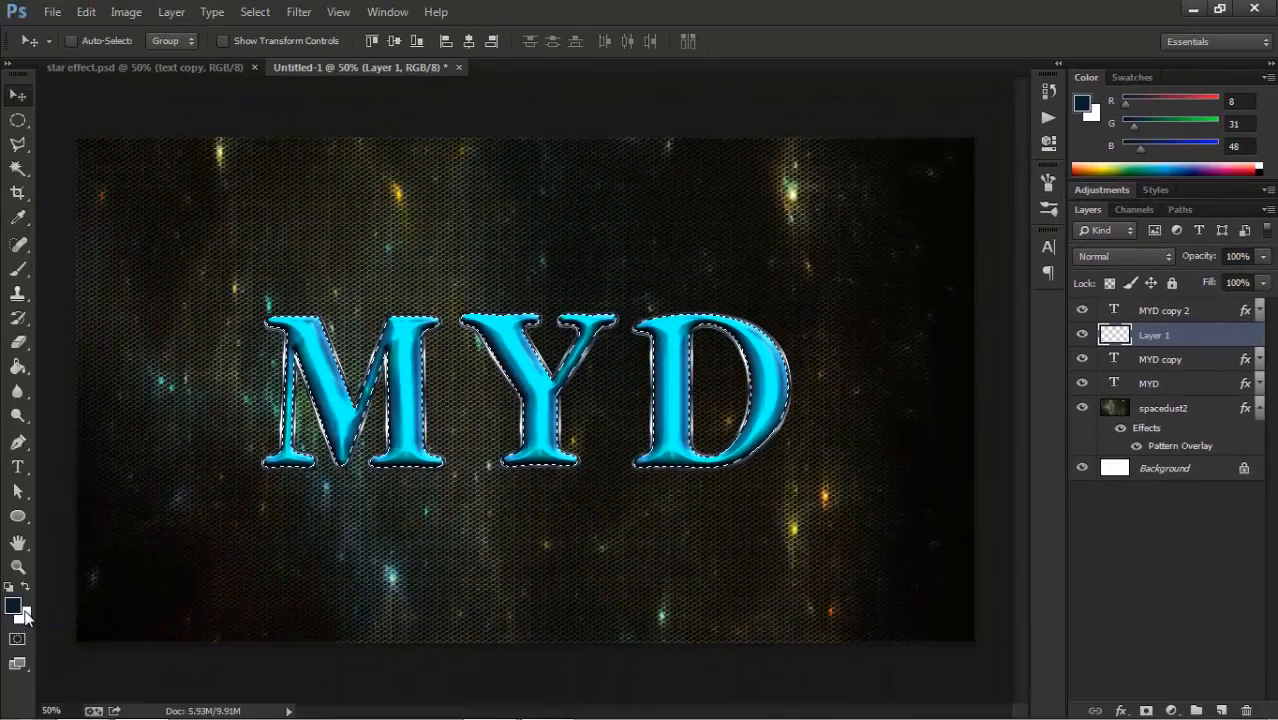
pyautogui.click(3, 626)
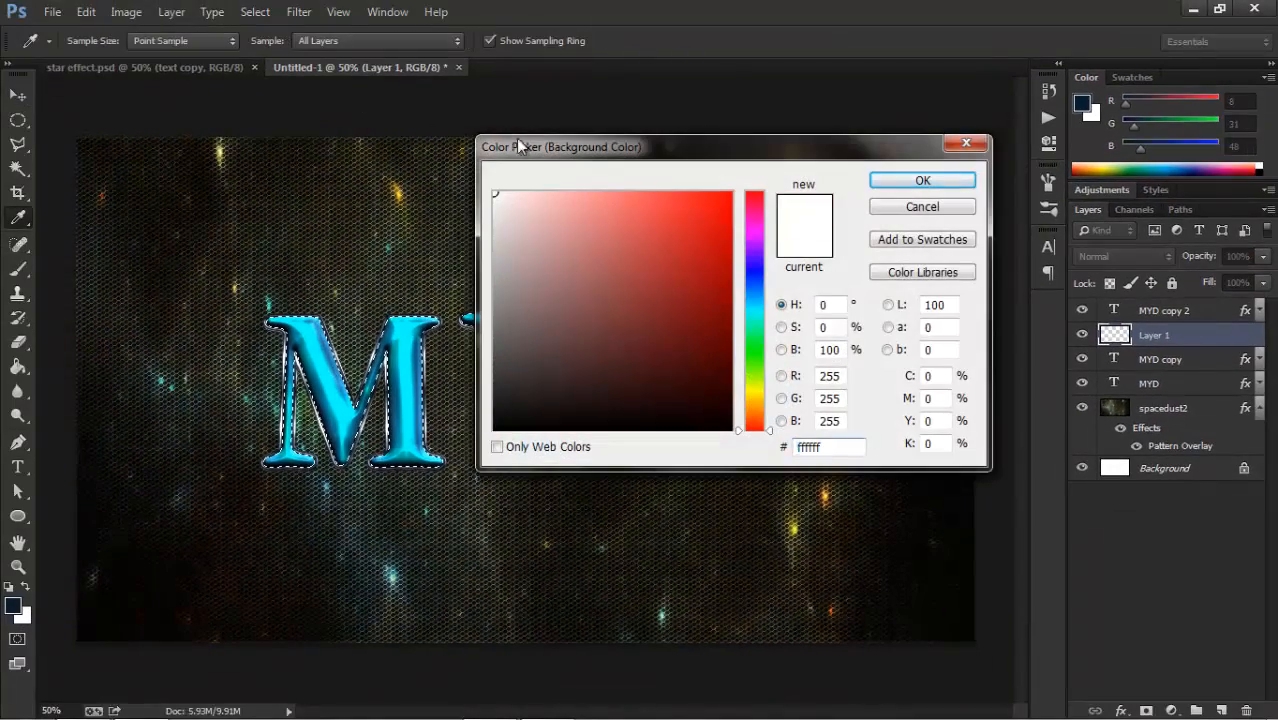
pyautogui.click(915, 182)
pyautogui.press('v')
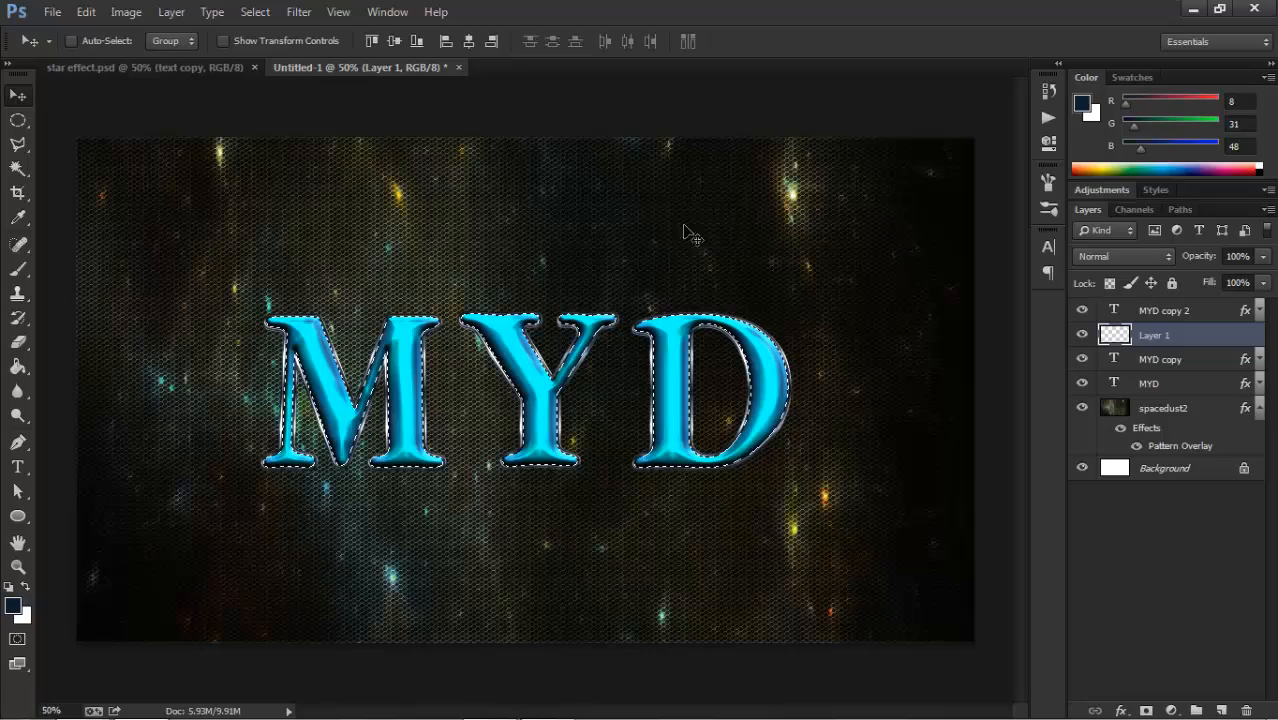
# Render the Clouds filter inside the text selection on Layer 1.
pyautogui.click(298, 11)
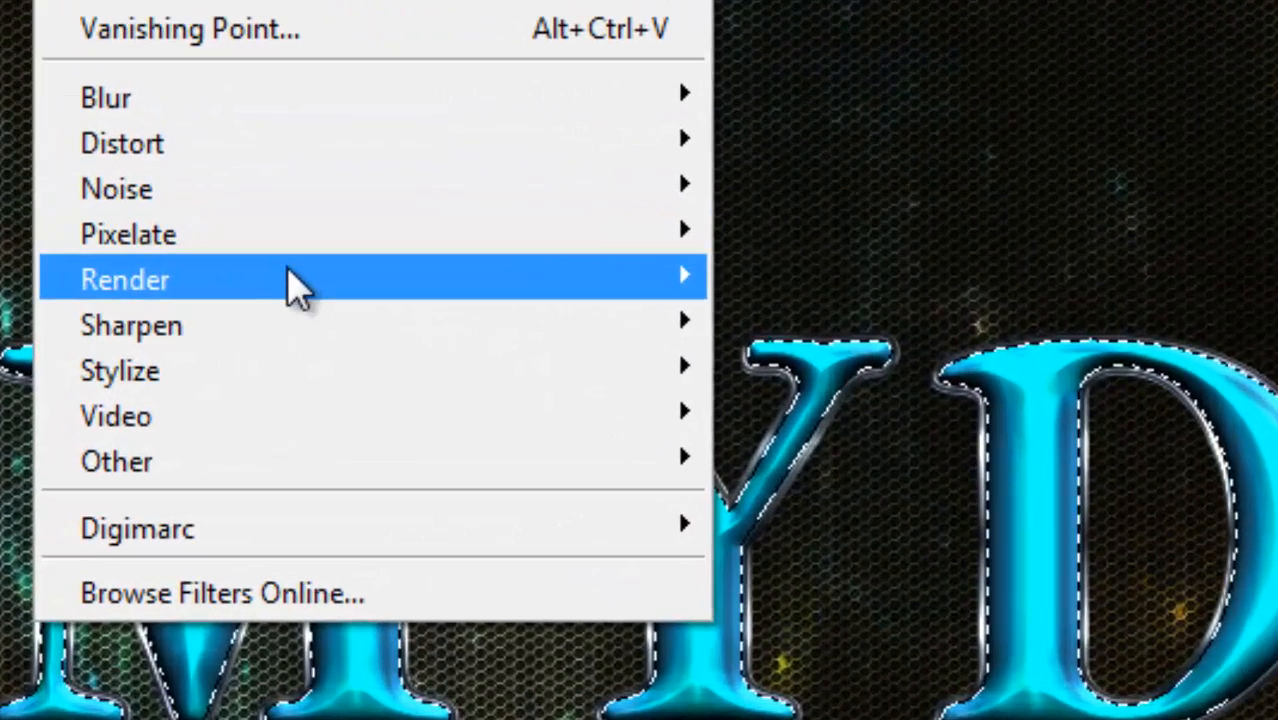
pyautogui.moveTo(294, 290)
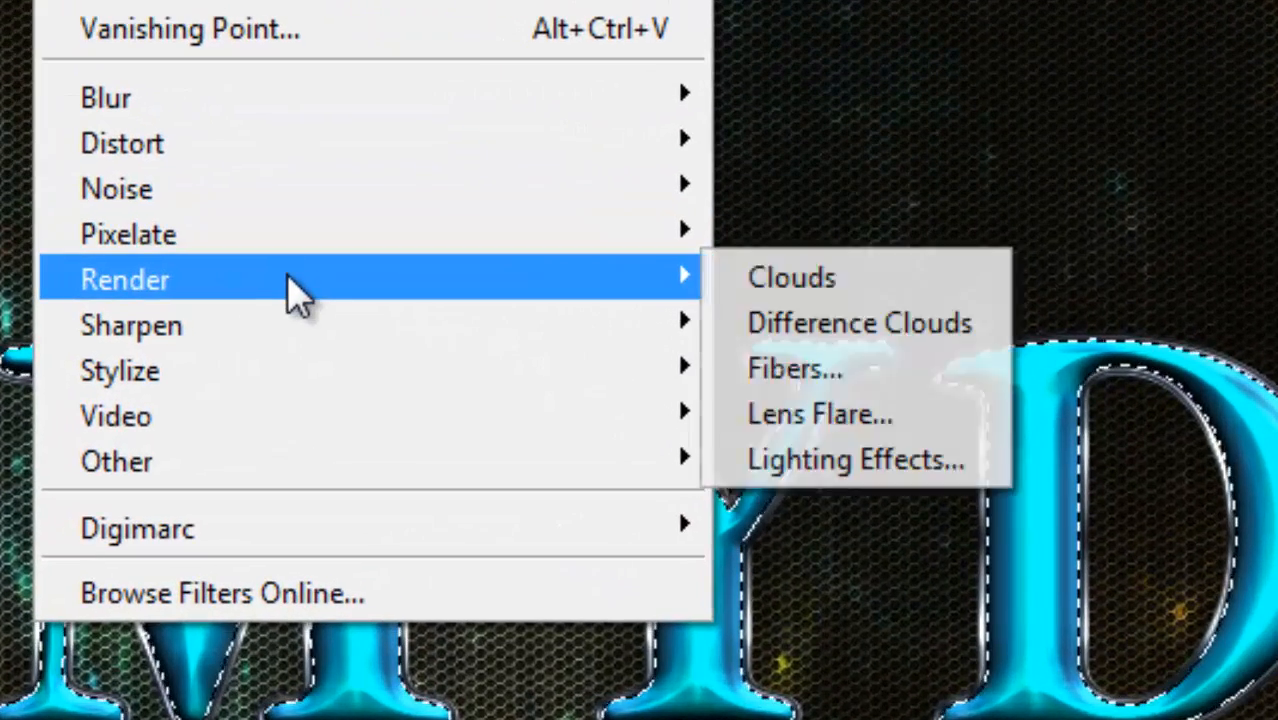
pyautogui.click(759, 288)
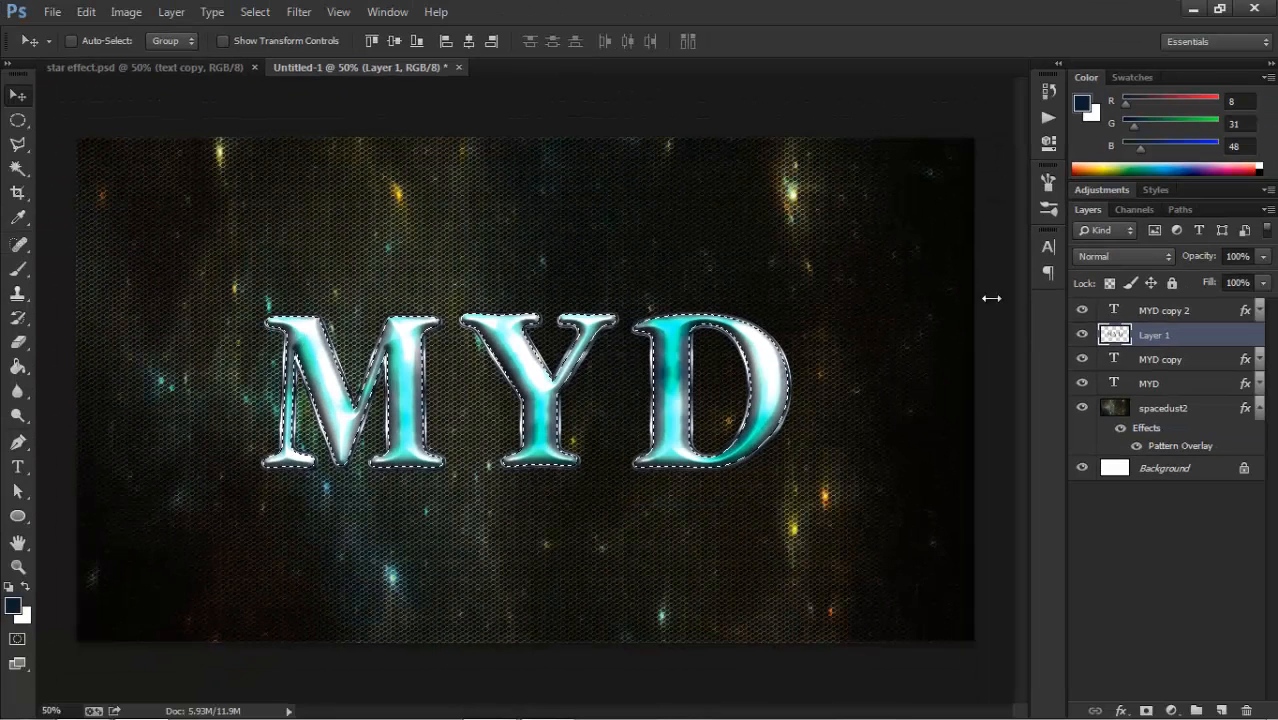
# Rename Layer 1 to "texture".
pyautogui.doubleClick(1157, 339)
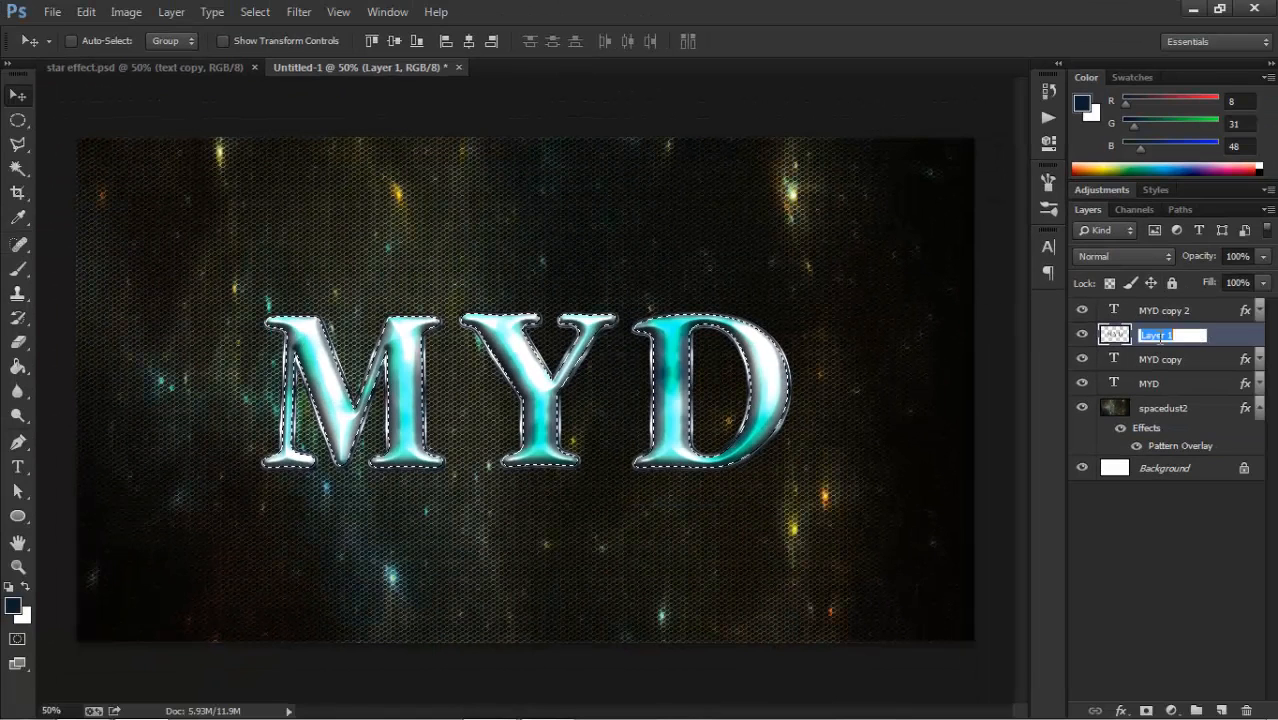
pyautogui.write('texture')
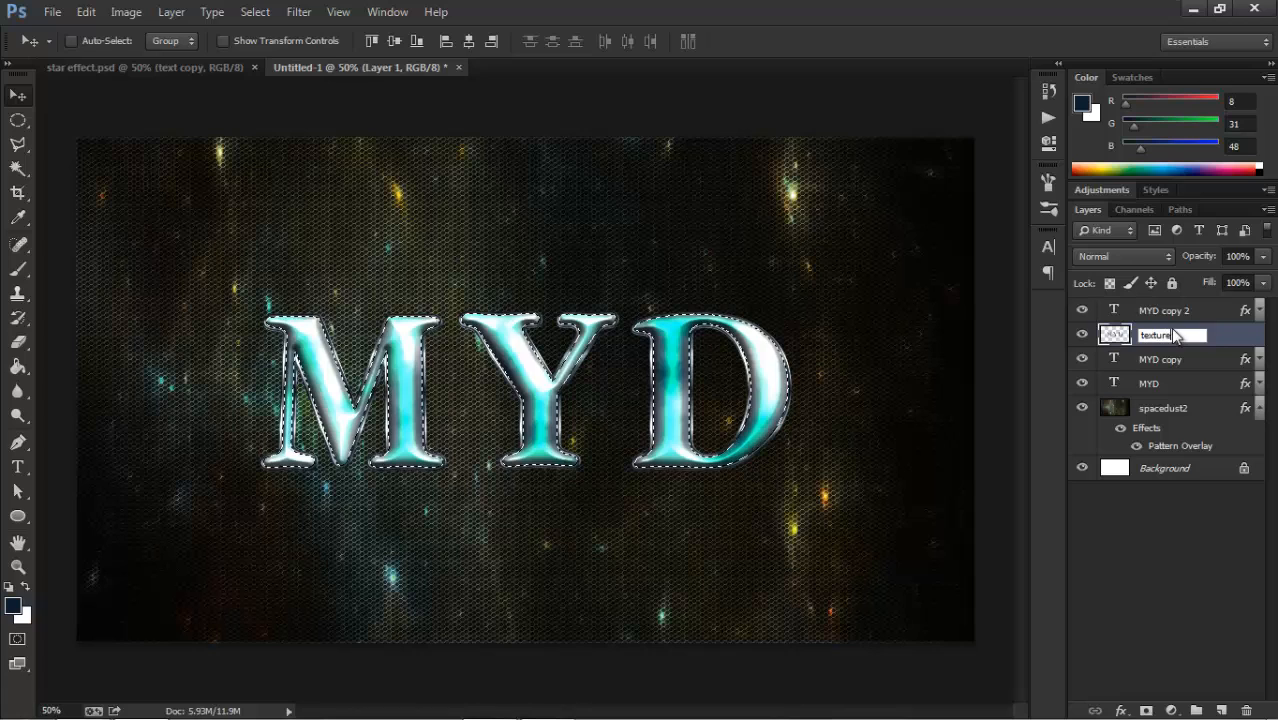
pyautogui.press('Return')
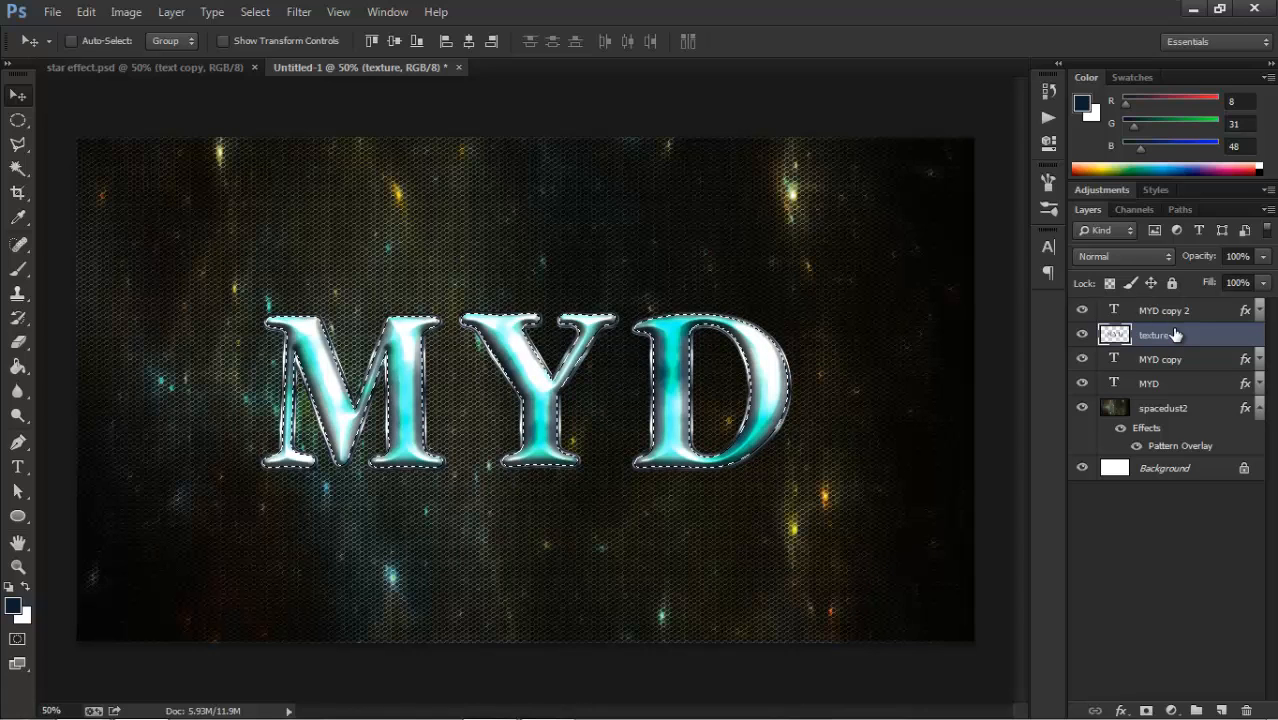
# Deselect the text outline and apply the Crystallize filter with a cell size of 32 to the texture layer.
pyautogui.hotkey('ctrl', 'd')
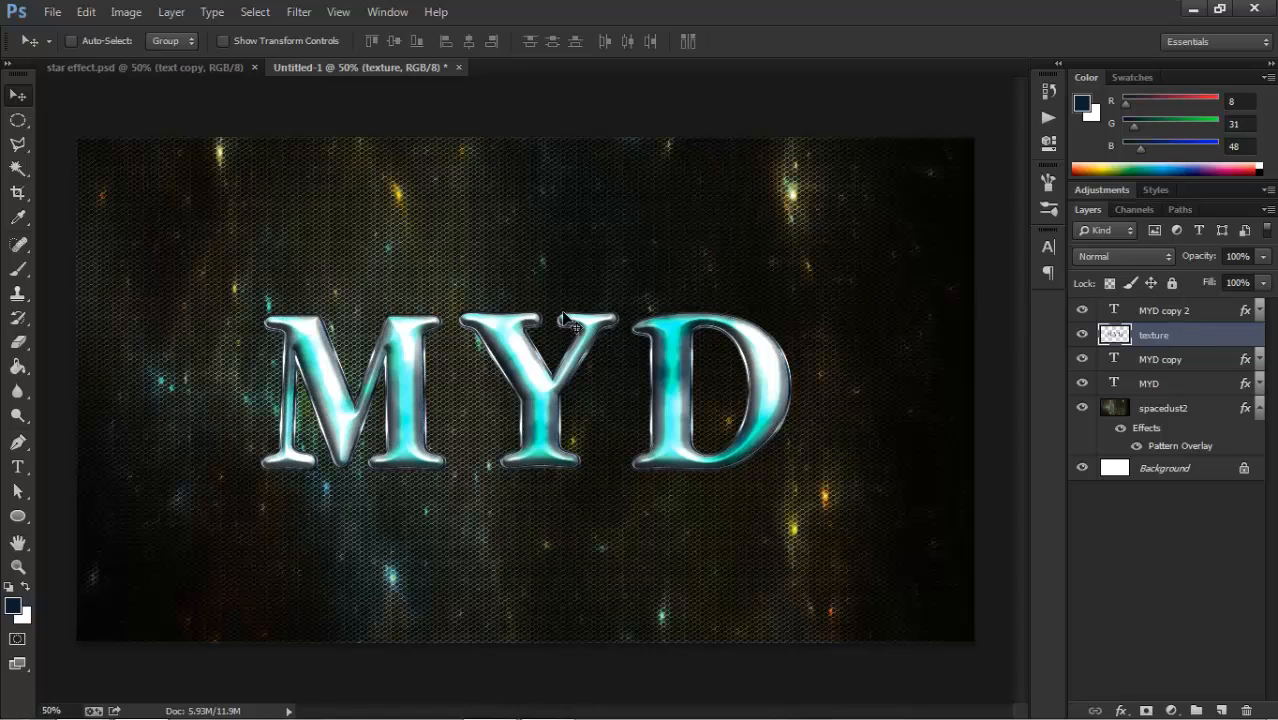
pyautogui.click(298, 11)
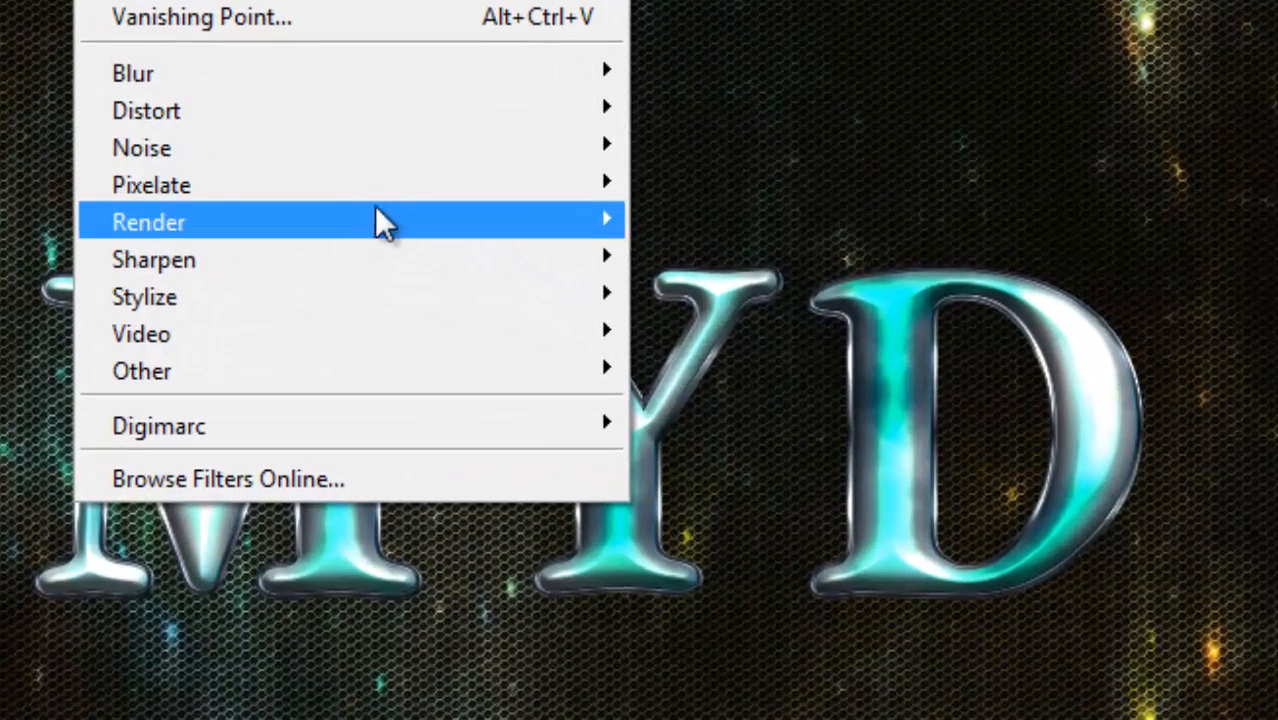
pyautogui.moveTo(454, 211)
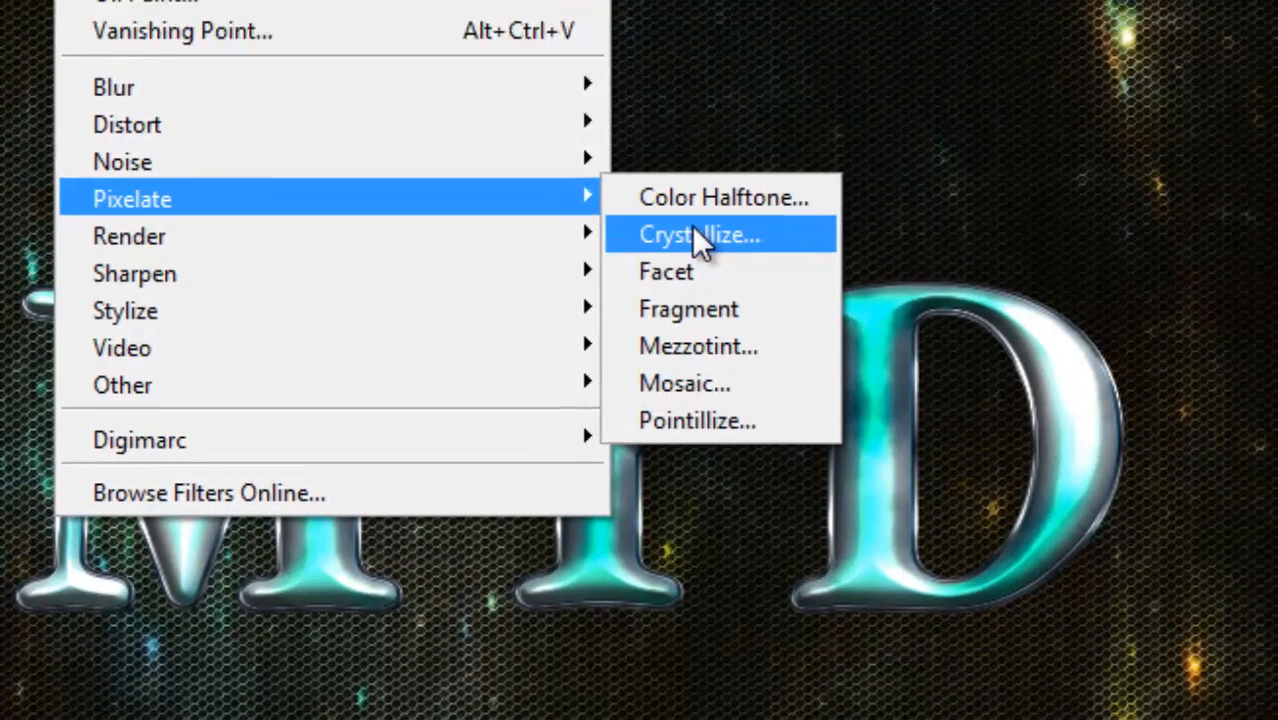
pyautogui.click(714, 221)
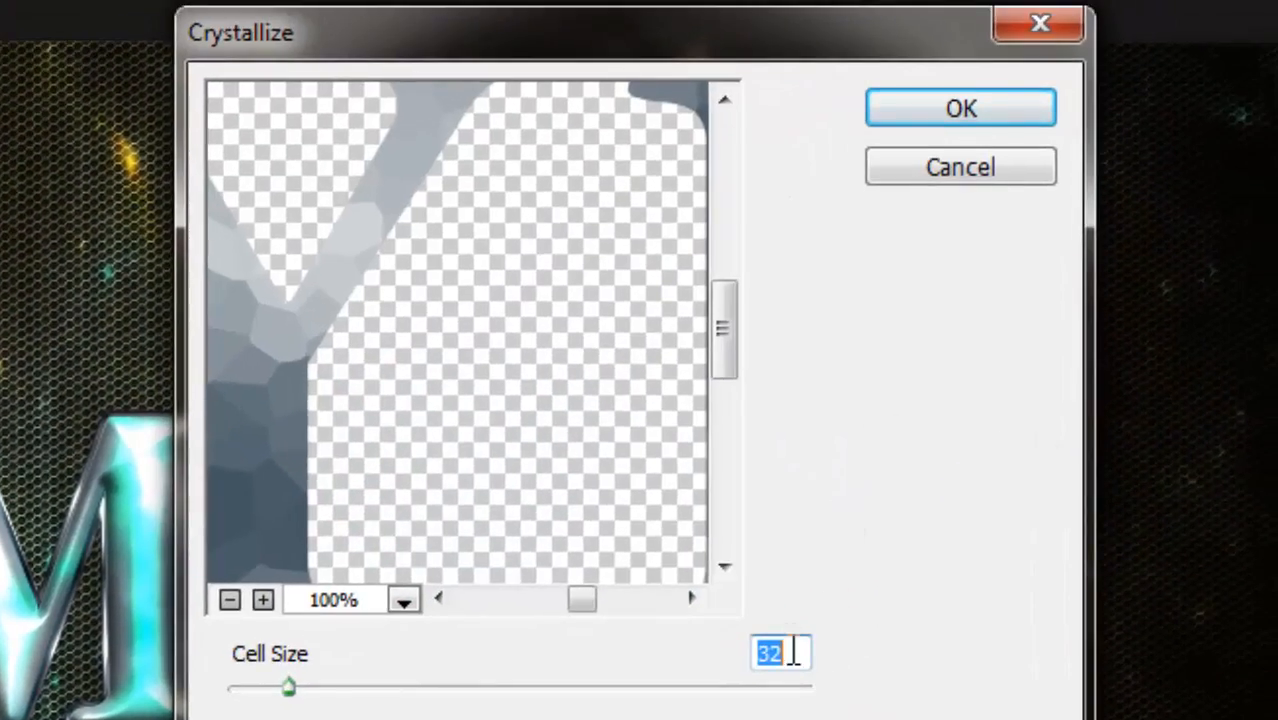
pyautogui.click(230, 600)
pyautogui.click(230, 600)
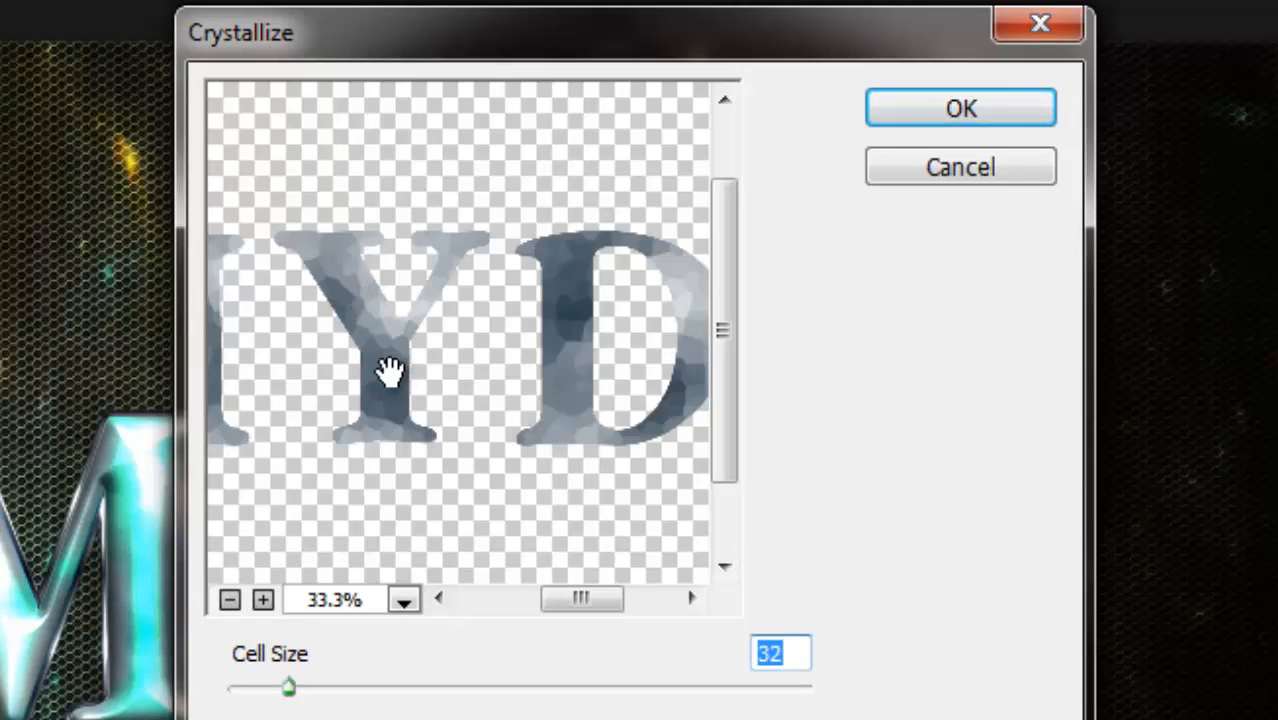
pyautogui.click(958, 110)
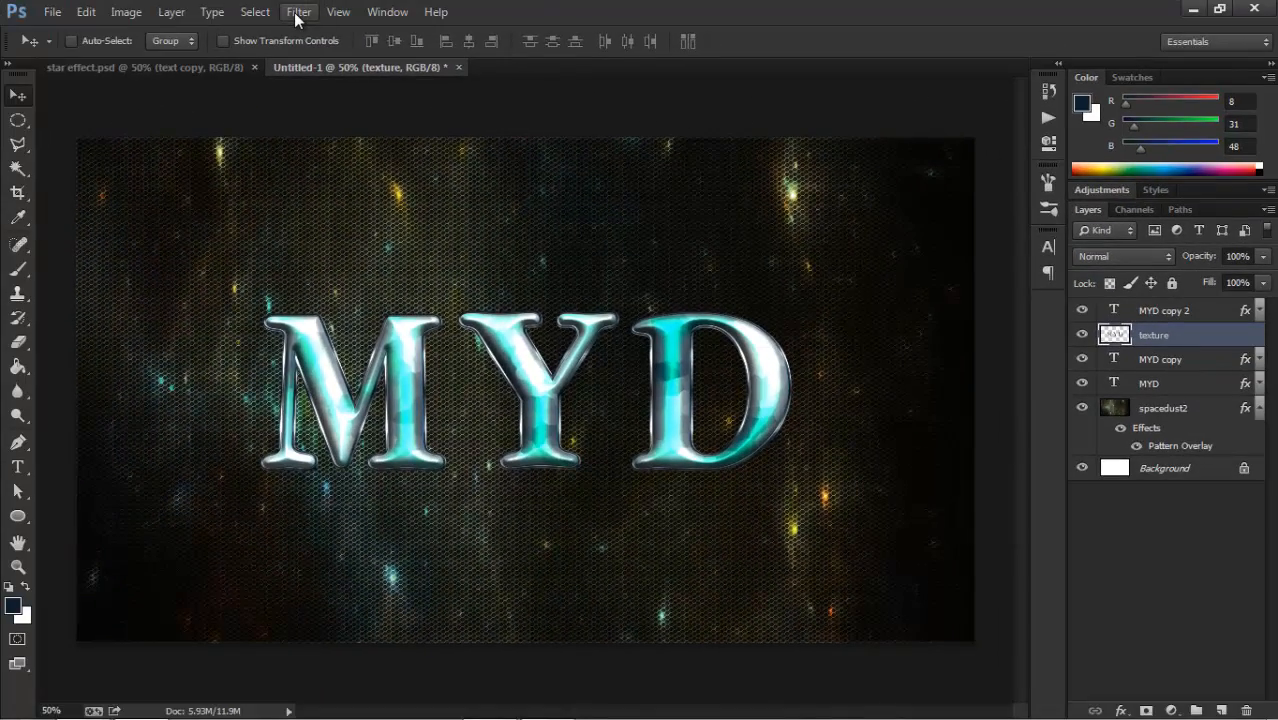
# Apply the Accented Edges filter to the texture layer with edge width 2, edge brightness 50 and smoothness 5.
pyautogui.click(297, 12)
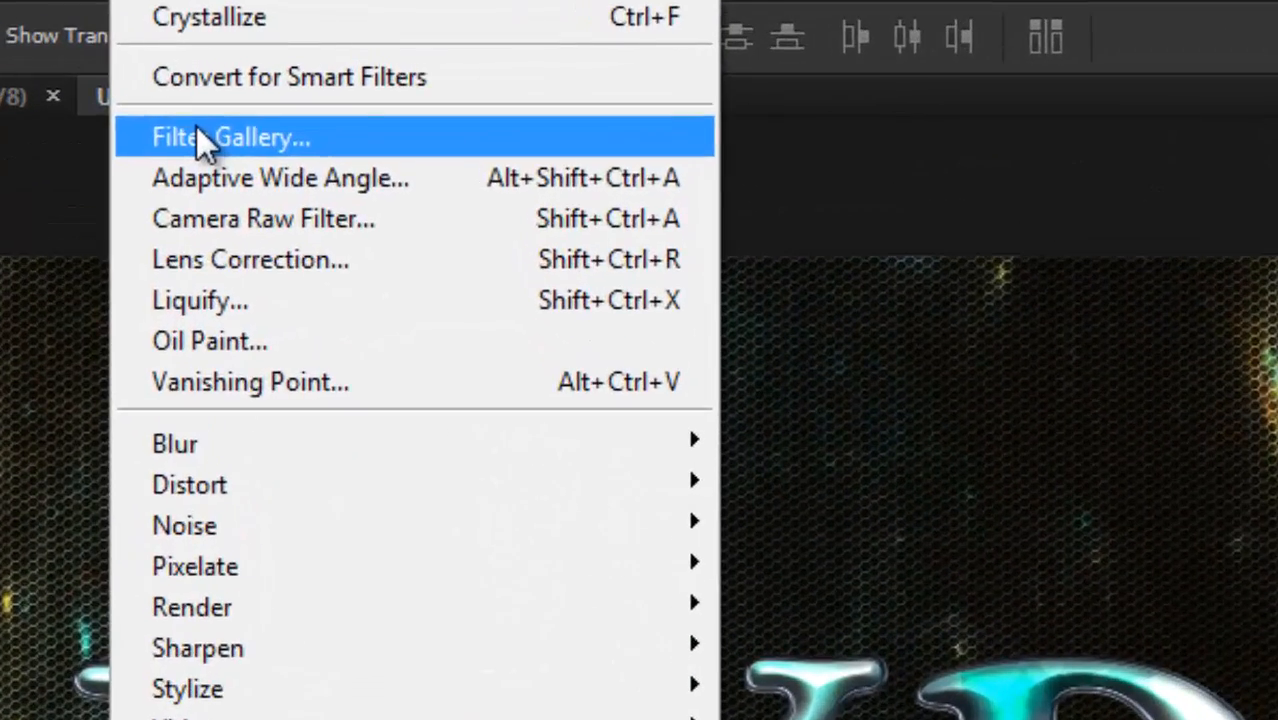
pyautogui.click(197, 135)
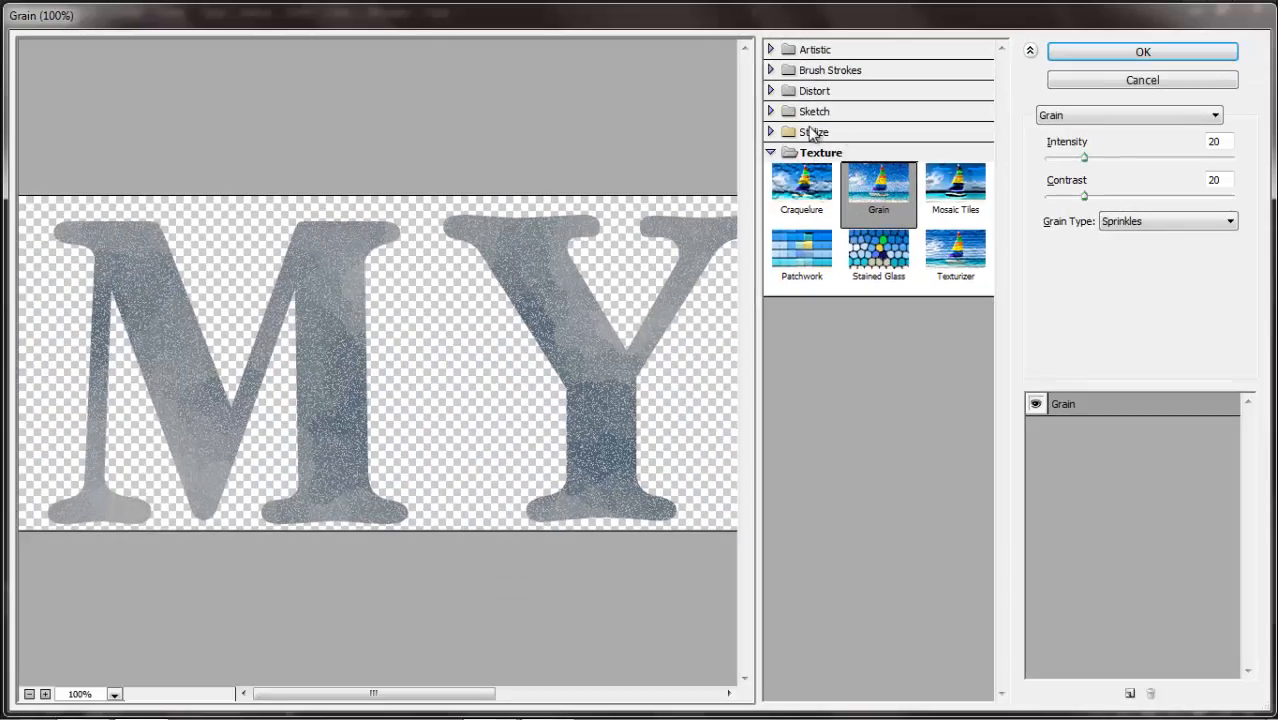
pyautogui.click(770, 71)
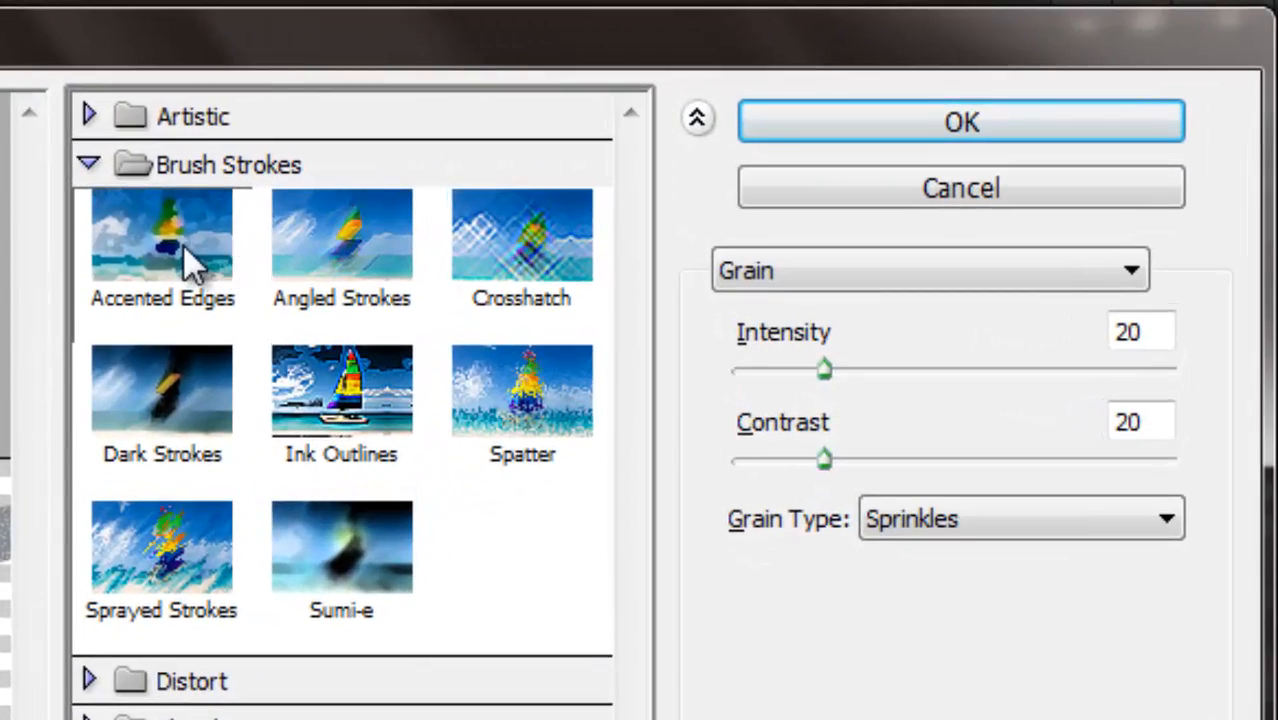
pyautogui.click(165, 245)
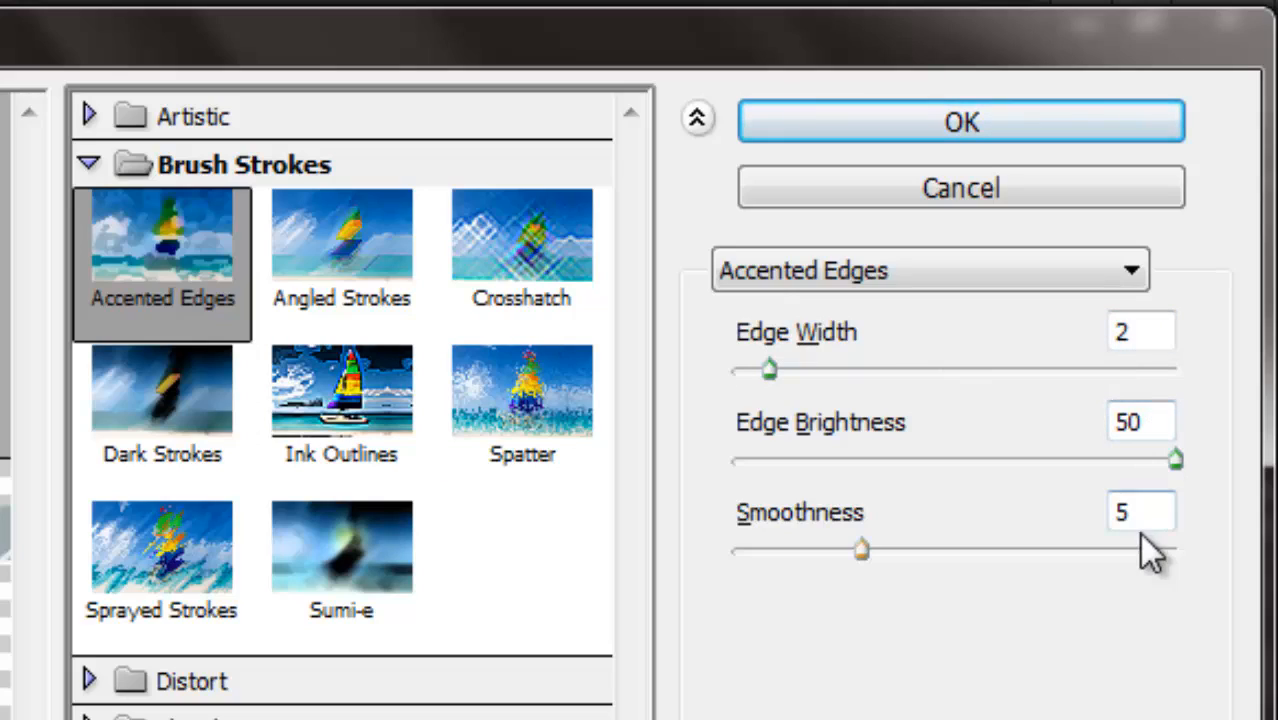
pyautogui.click(930, 117)
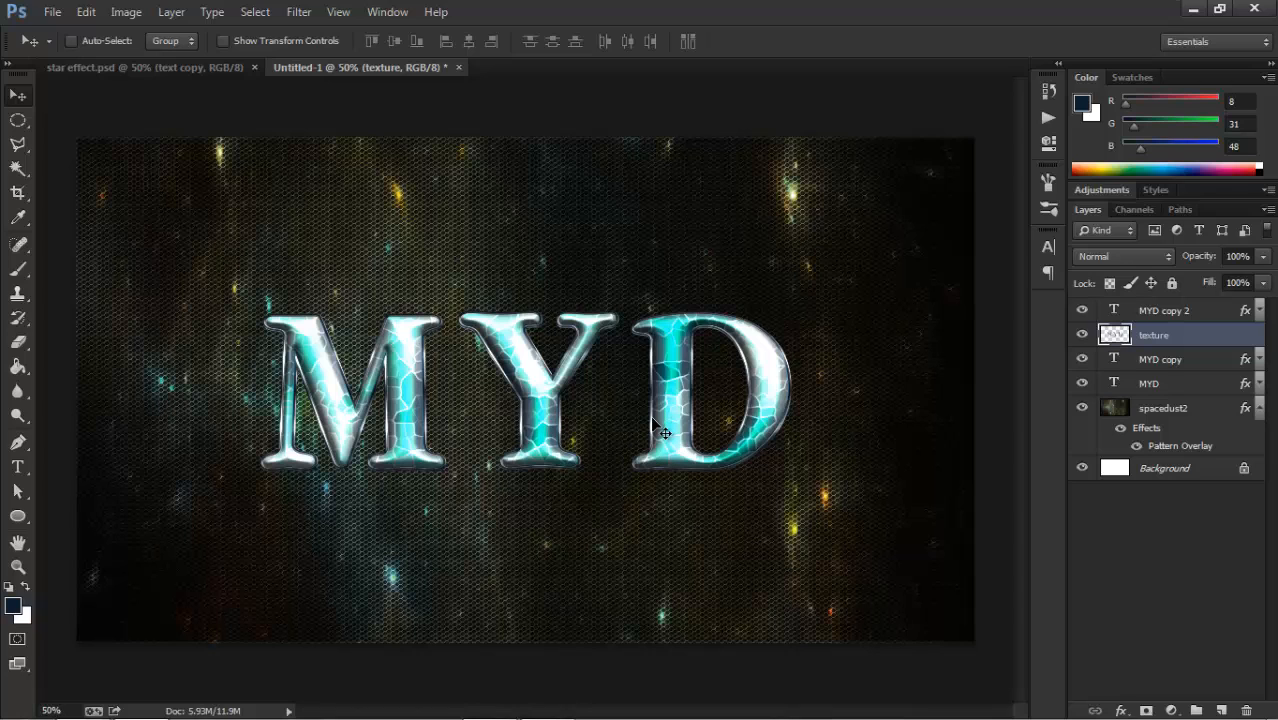
# Apply the Angled Strokes filter to the texture layer with direction balance 55, stroke length 18 and sharpness 7.
pyautogui.click(302, 11)
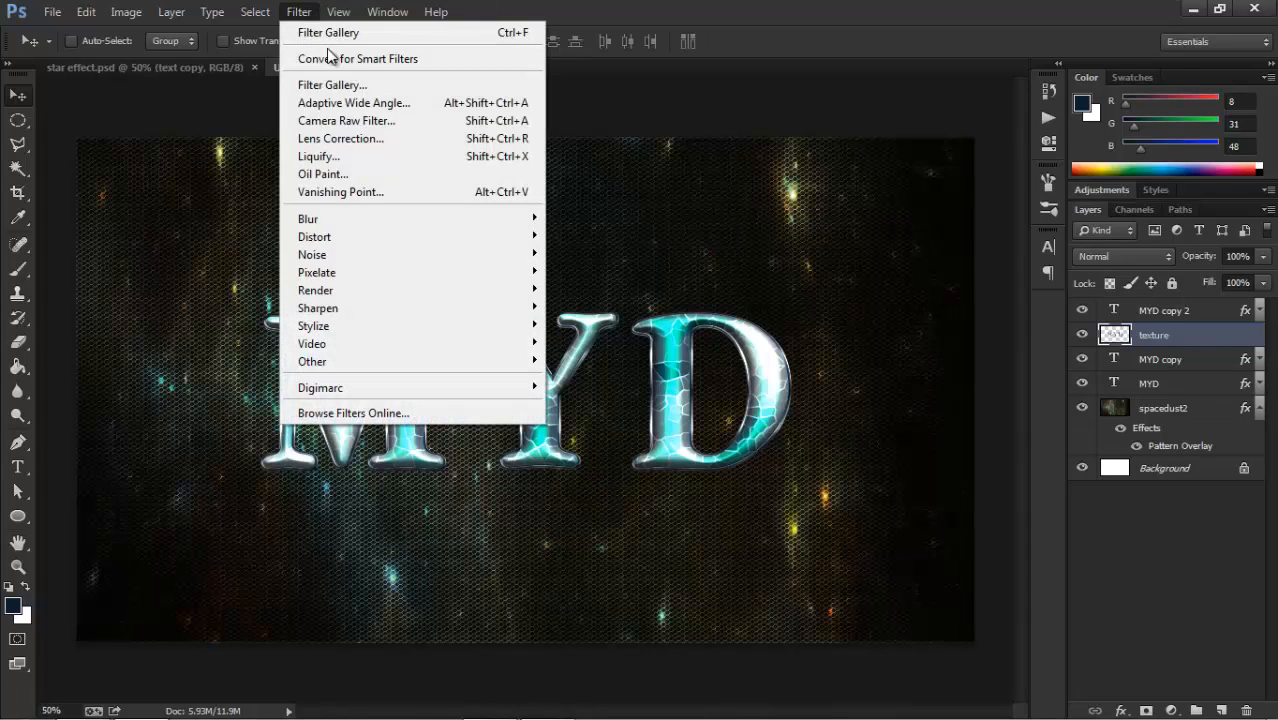
pyautogui.click(323, 84)
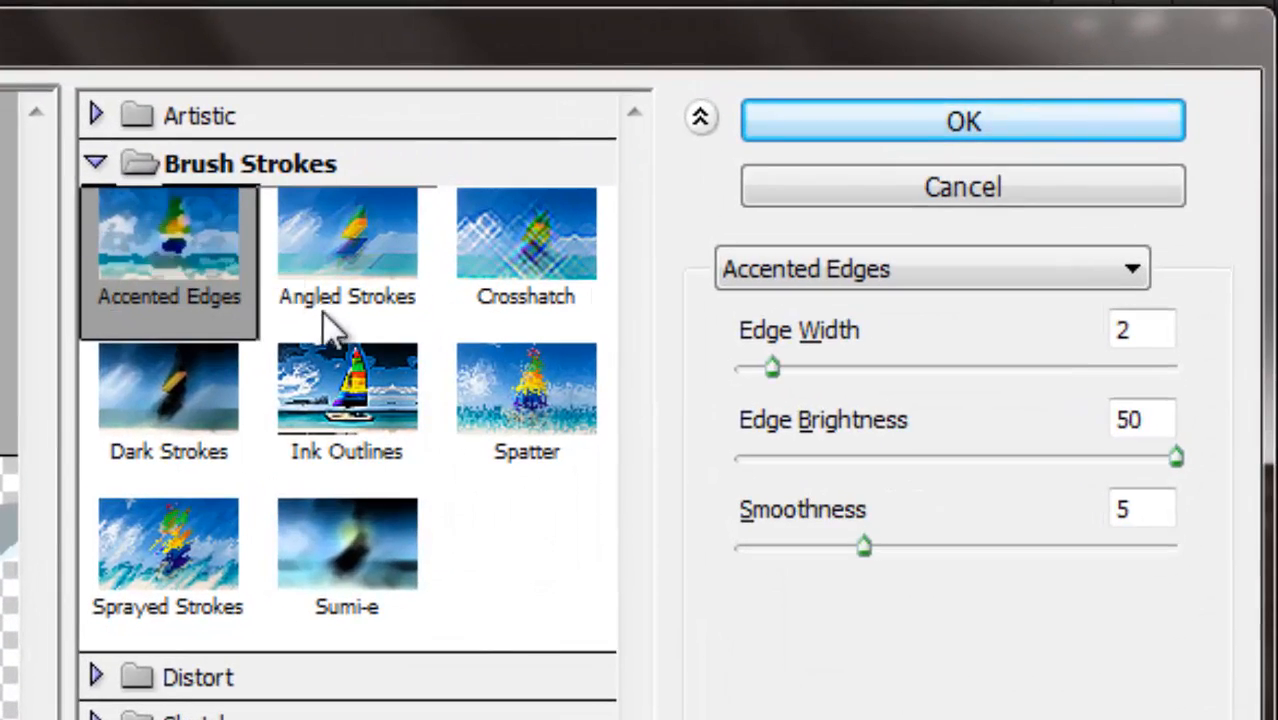
pyautogui.click(369, 271)
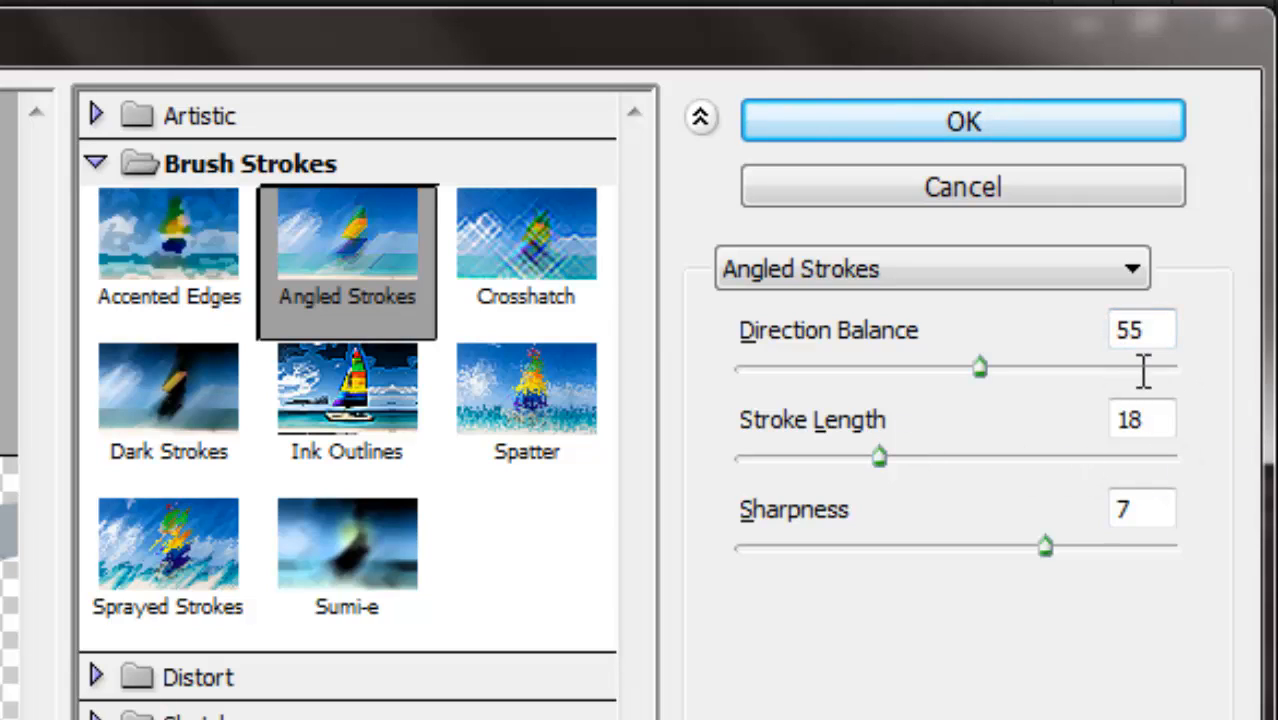
pyautogui.click(1142, 422)
pyautogui.click(958, 140)
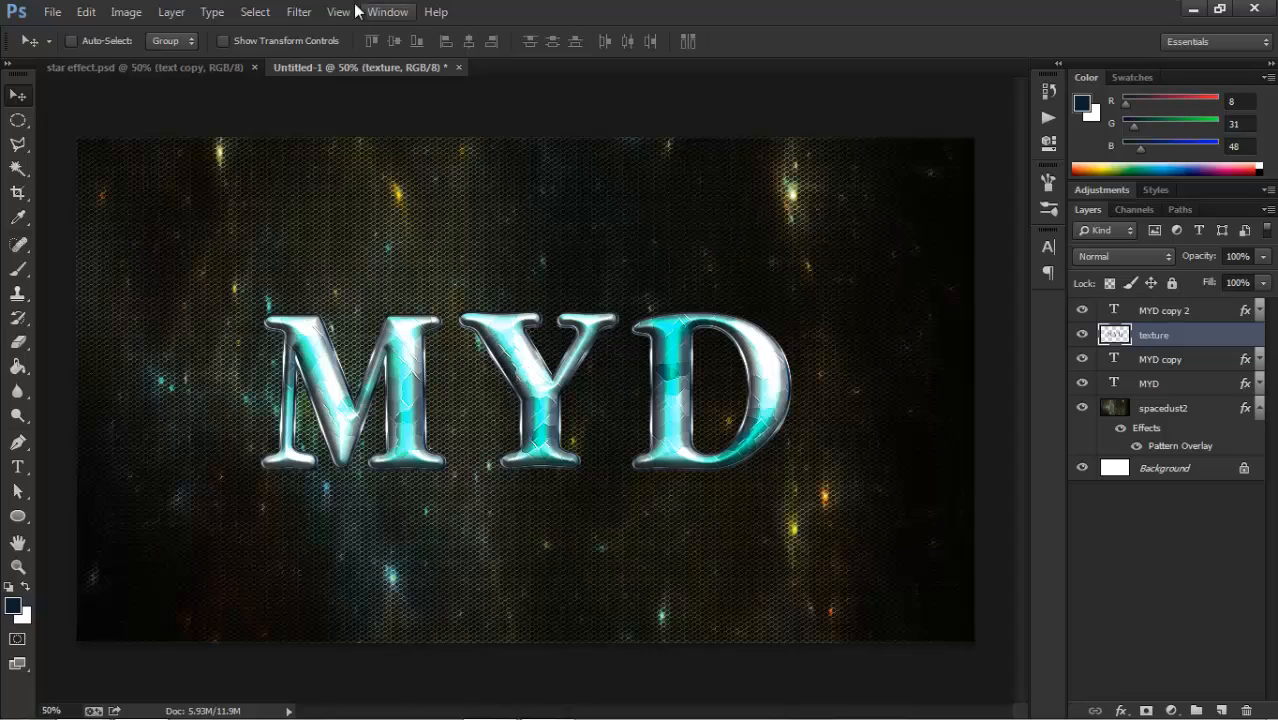
# Apply Smart Sharpen to the texture layer with amount 185%, radius 13.5 px, noise reduction 10% and Gaussian Blur removal.
pyautogui.click(298, 14)
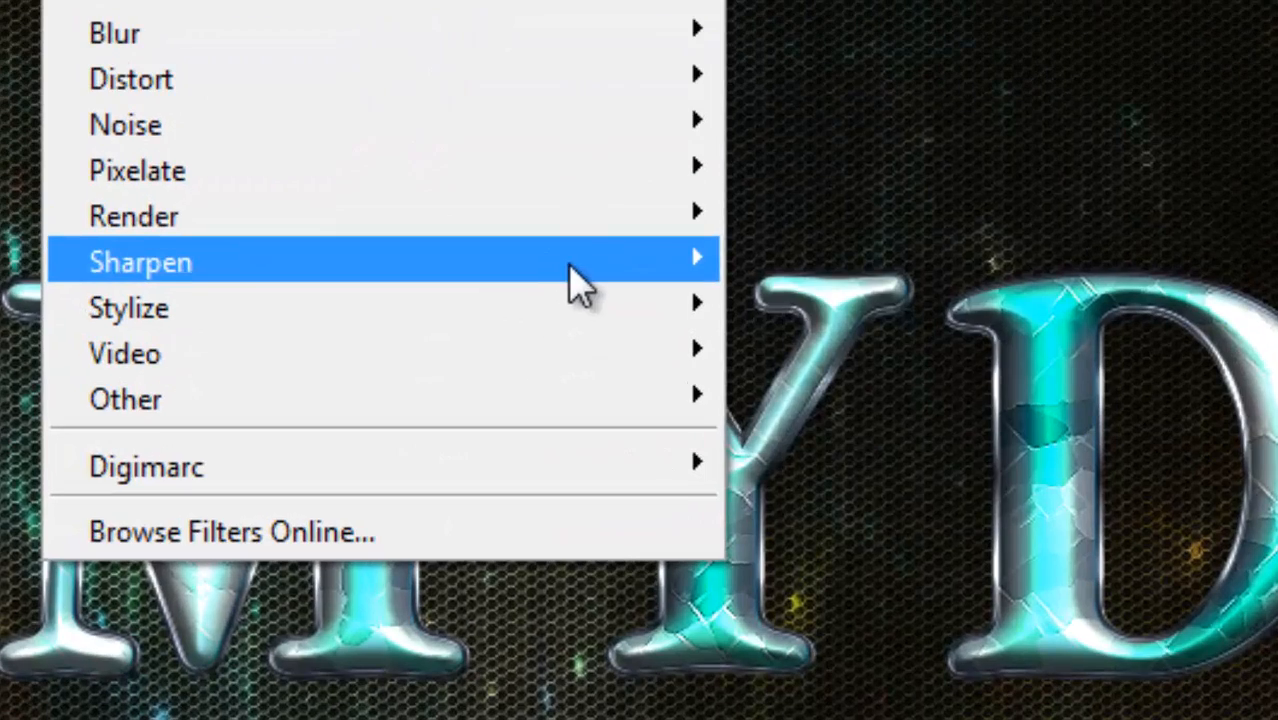
pyautogui.moveTo(619, 285)
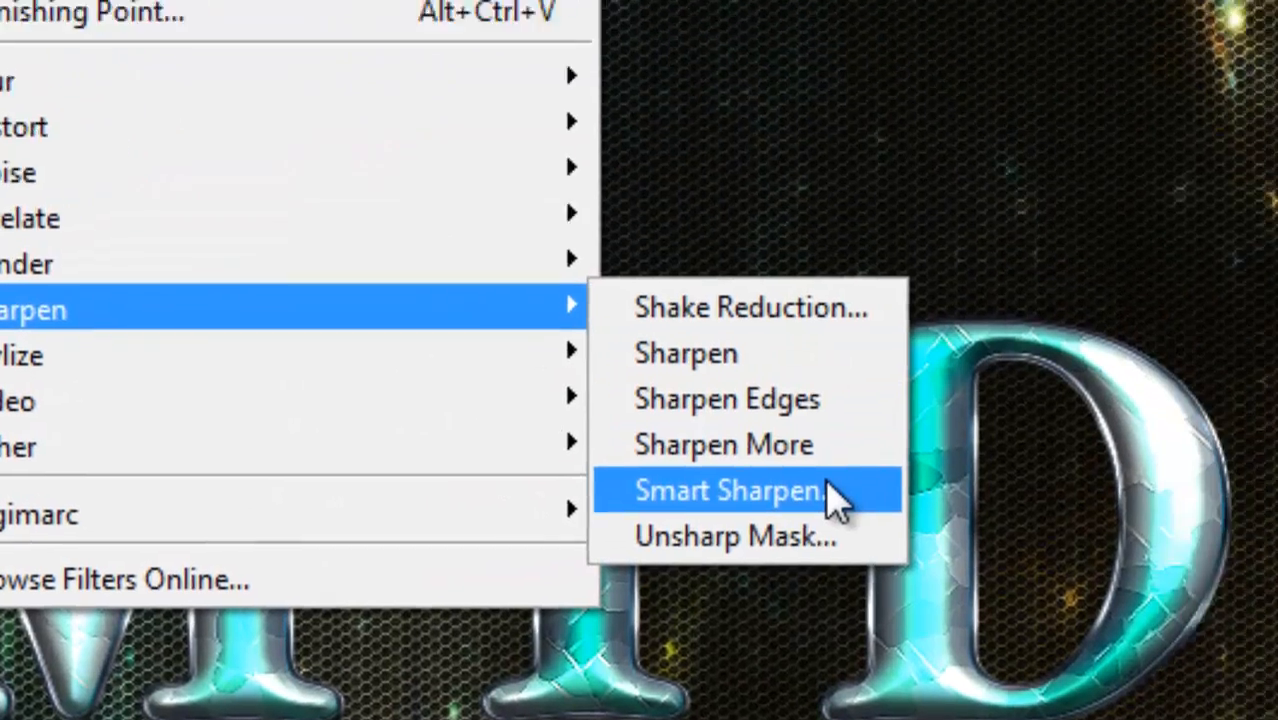
pyautogui.click(958, 445)
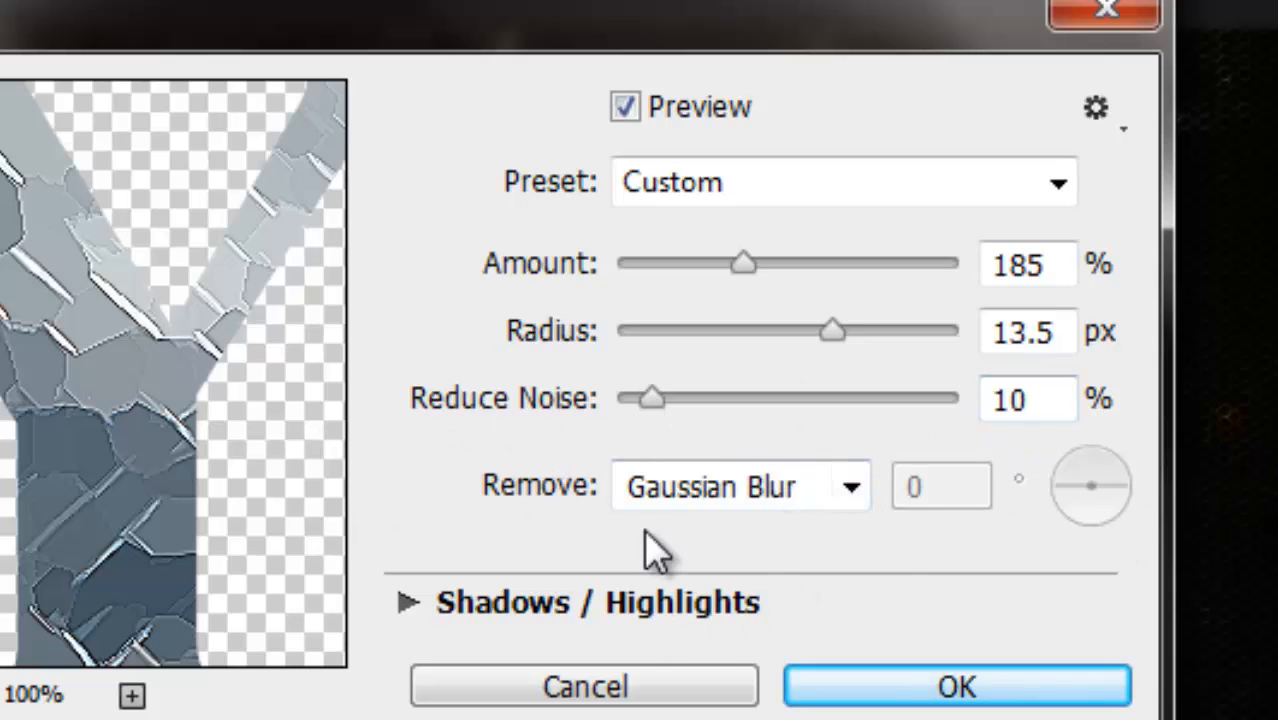
pyautogui.click(848, 489)
pyautogui.click(756, 536)
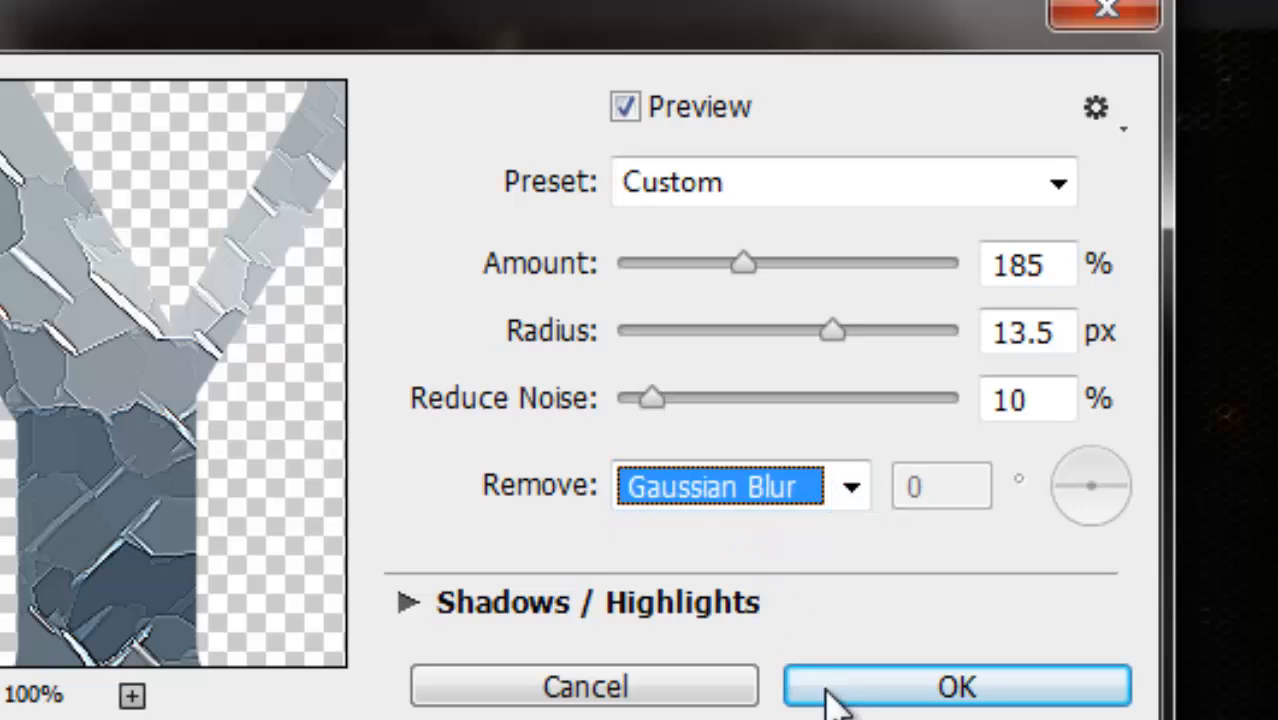
pyautogui.click(0, 695)
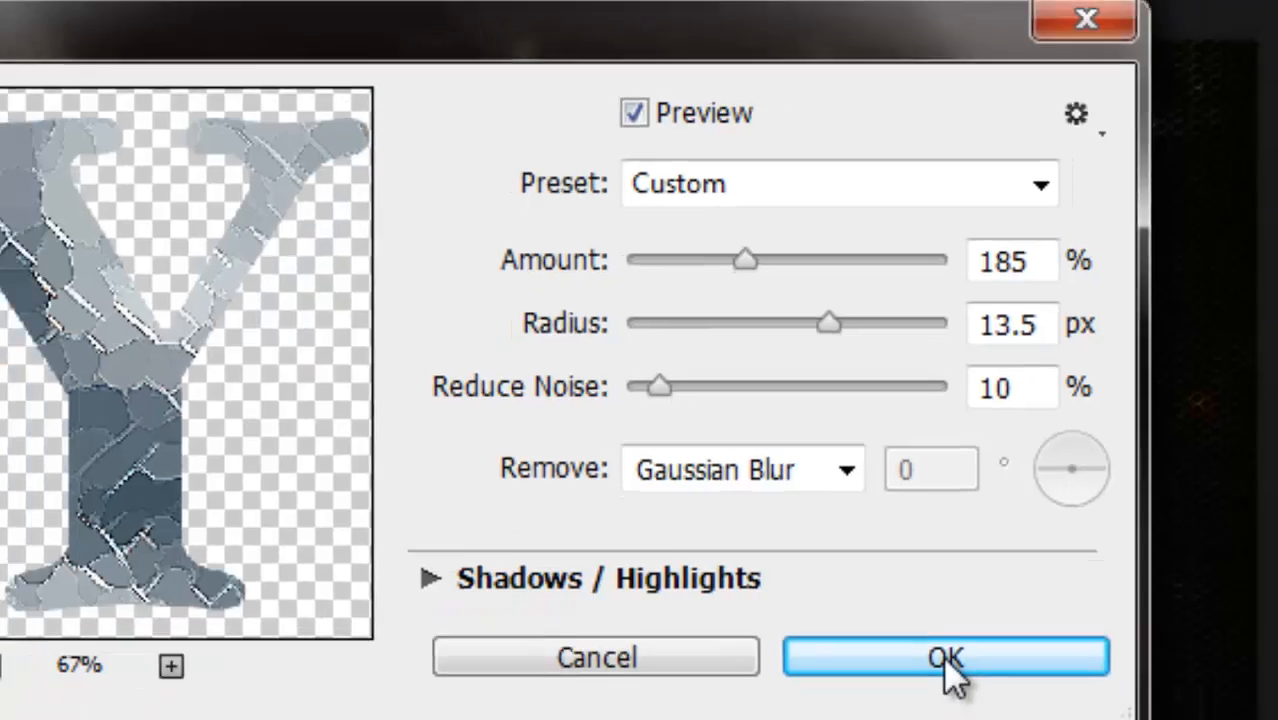
pyautogui.click(958, 688)
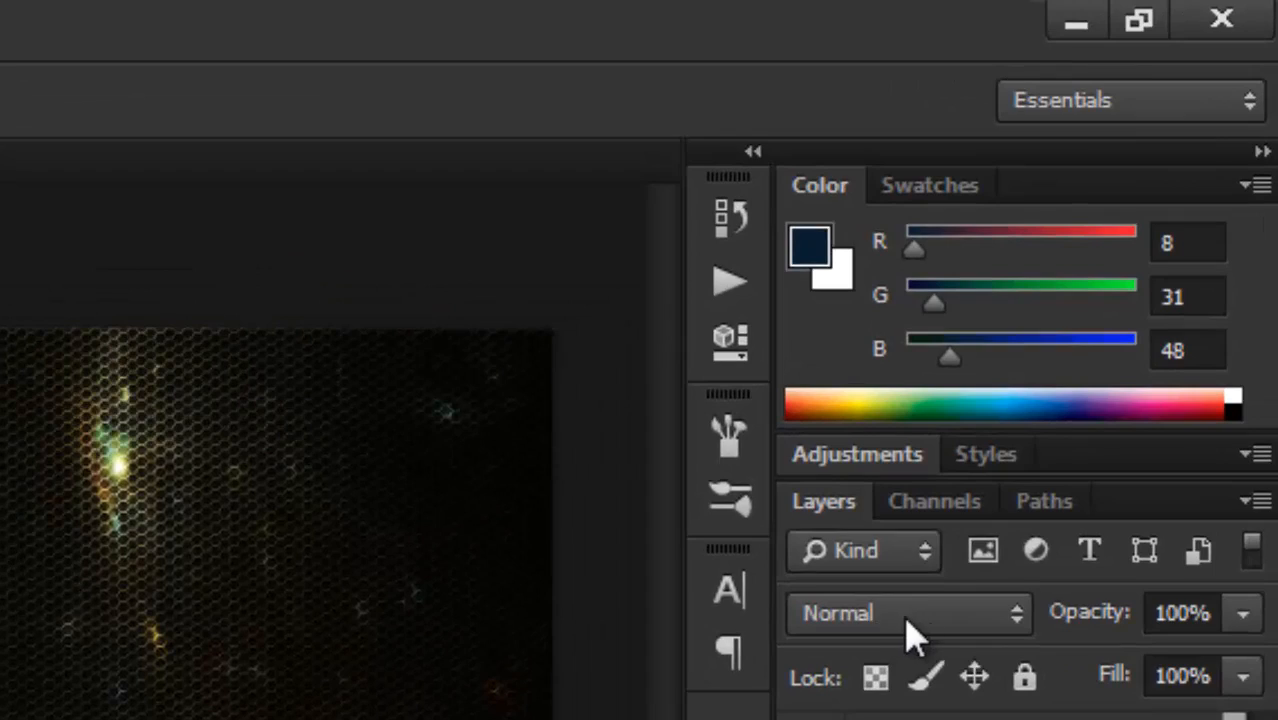
# Set the texture layer's blend mode to Soft Light and load the MYD copy 2 text outline as a selection.
pyautogui.click(907, 620)
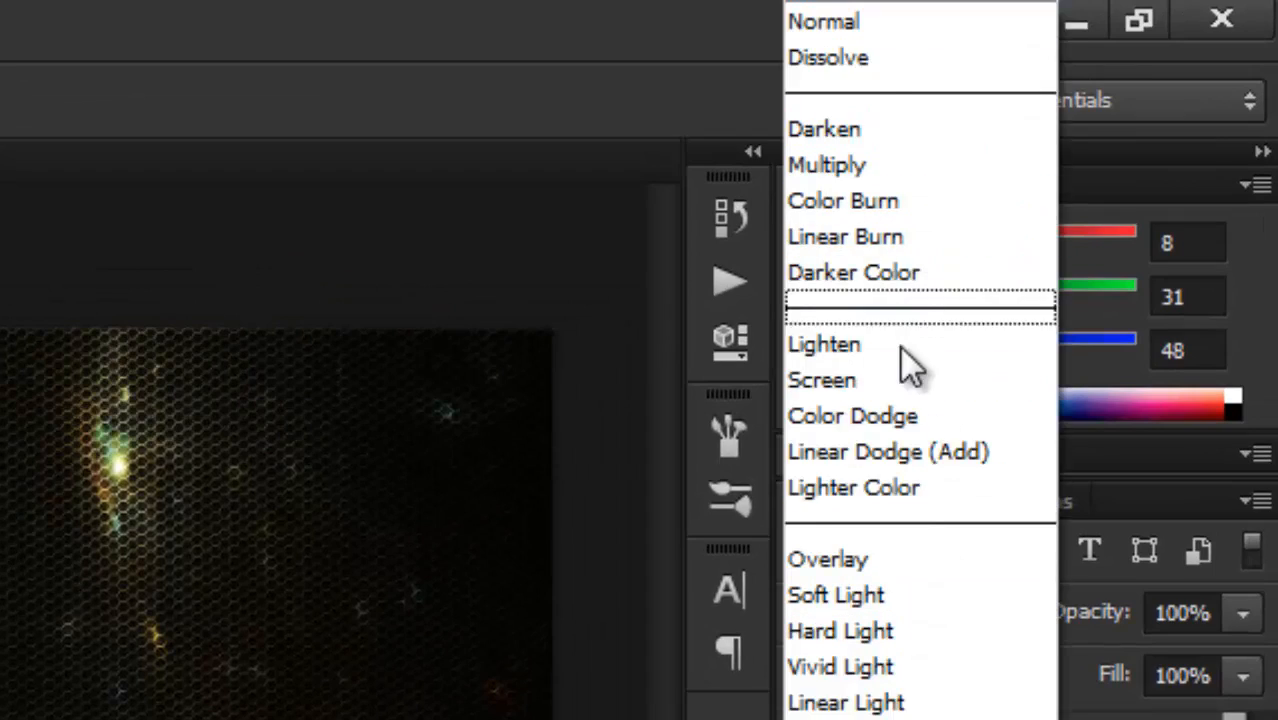
pyautogui.click(866, 600)
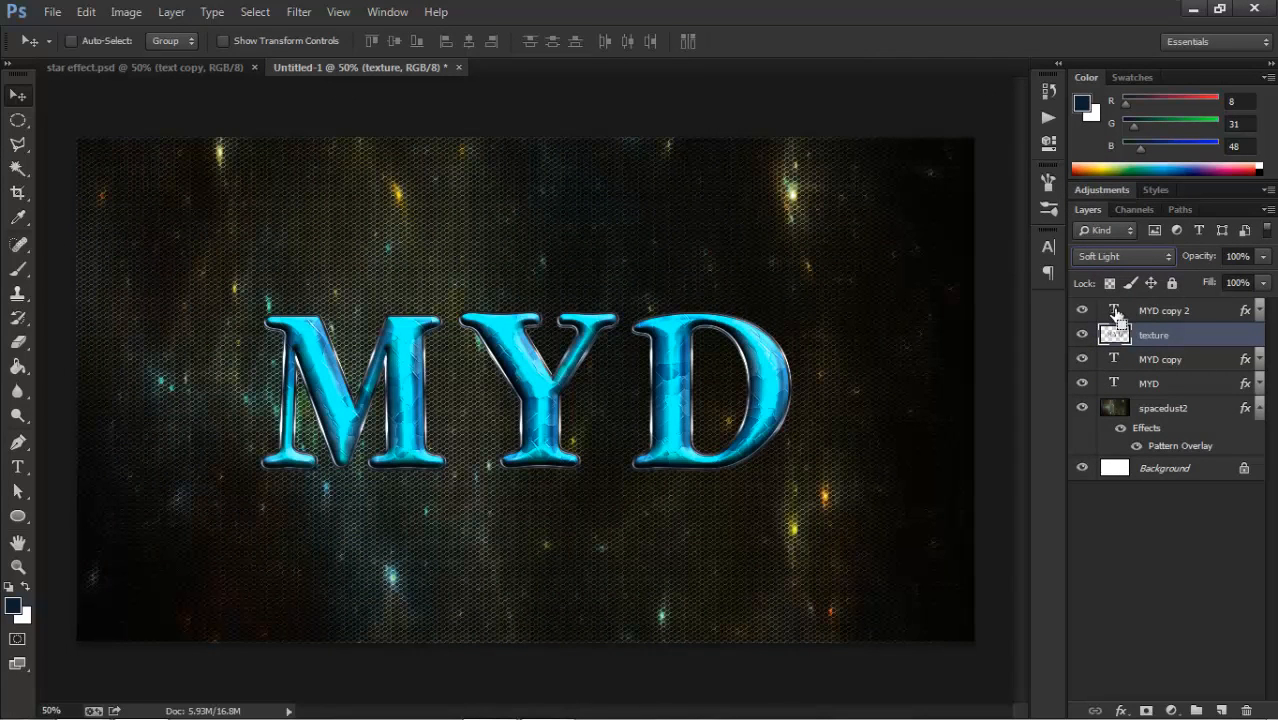
pyautogui.keyDown('ctrl'); pyautogui.click(1114, 311); pyautogui.keyUp('ctrl')
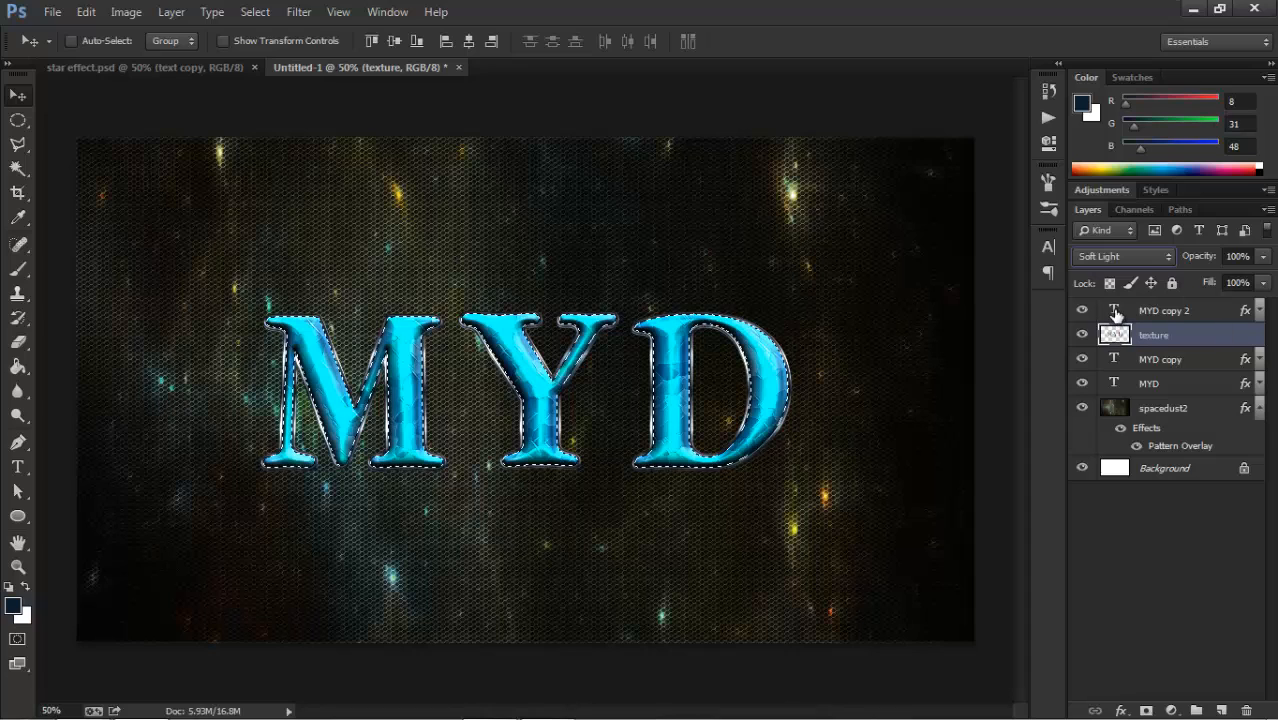
# Set the foreground colour to #1a1a1a.
pyautogui.click(13, 605)
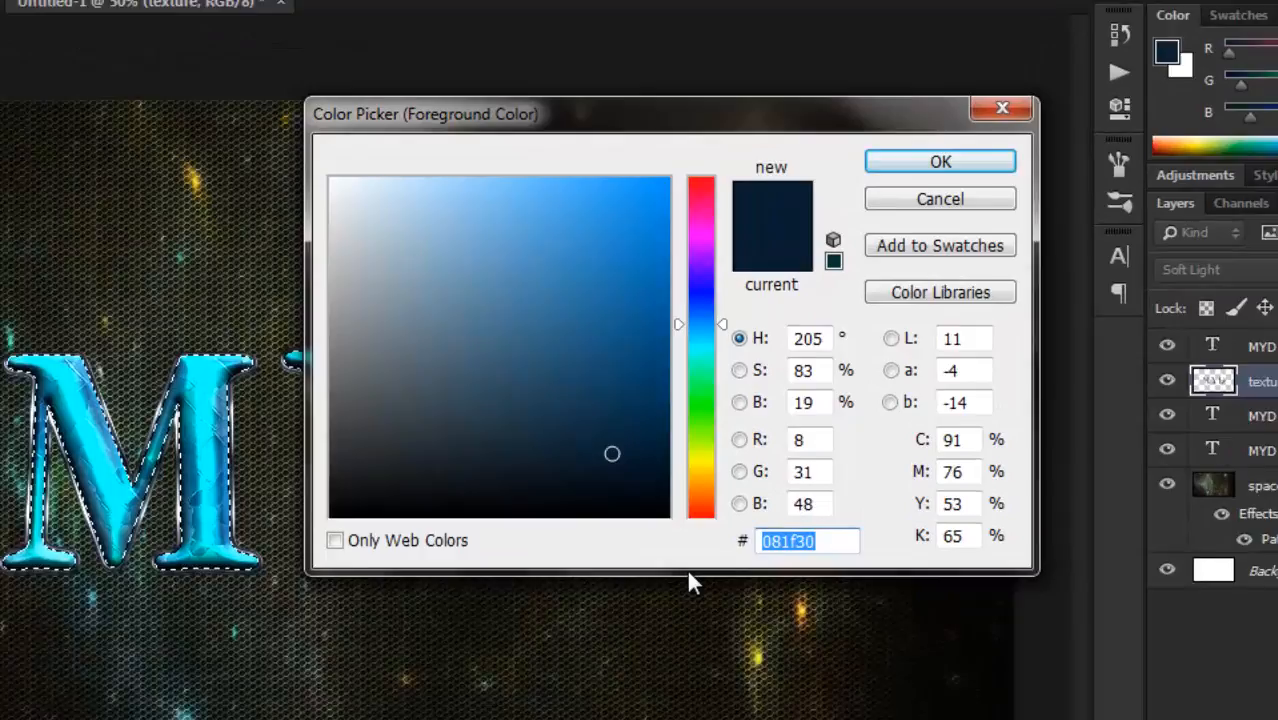
pyautogui.write('1a1')
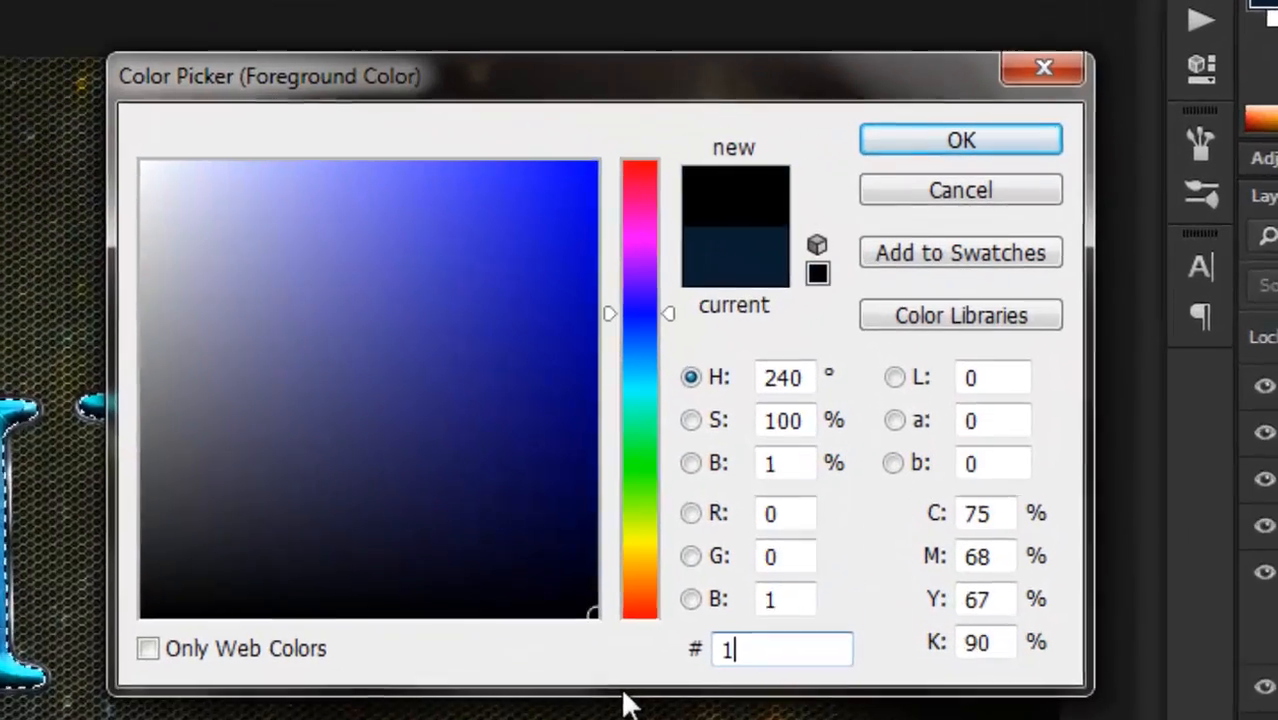
pyautogui.write('a1a')
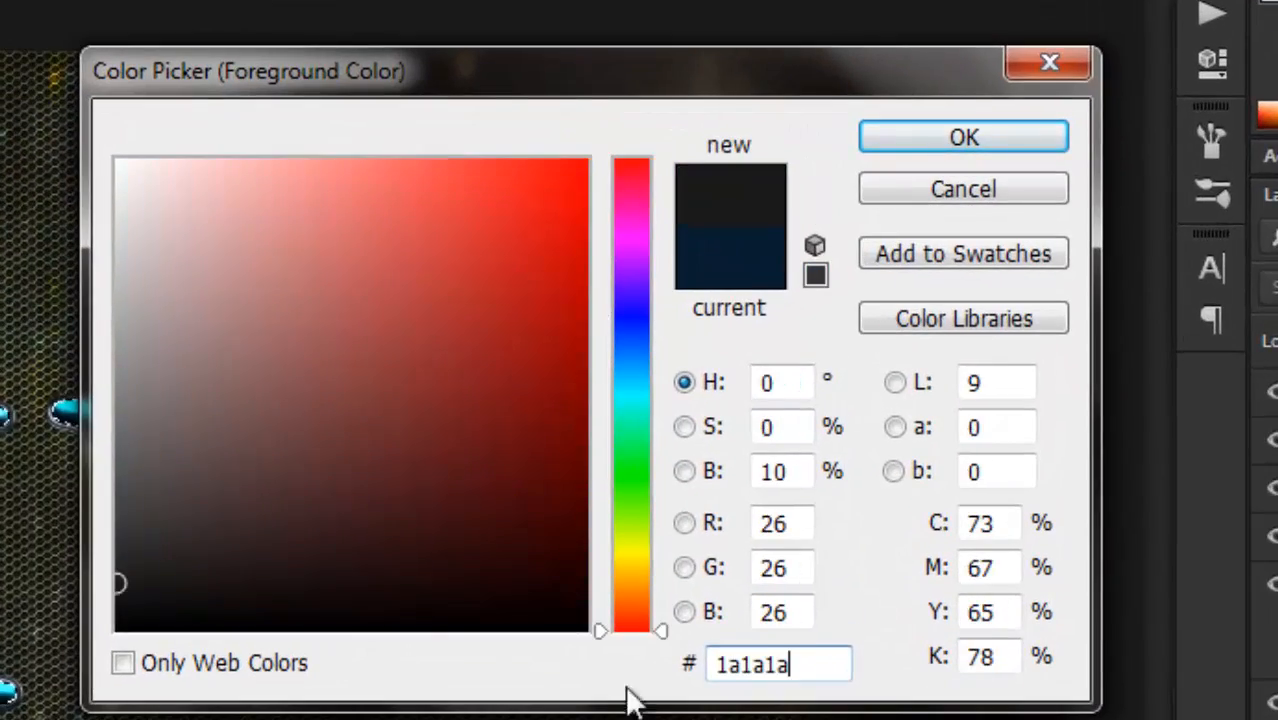
pyautogui.click(922, 145)
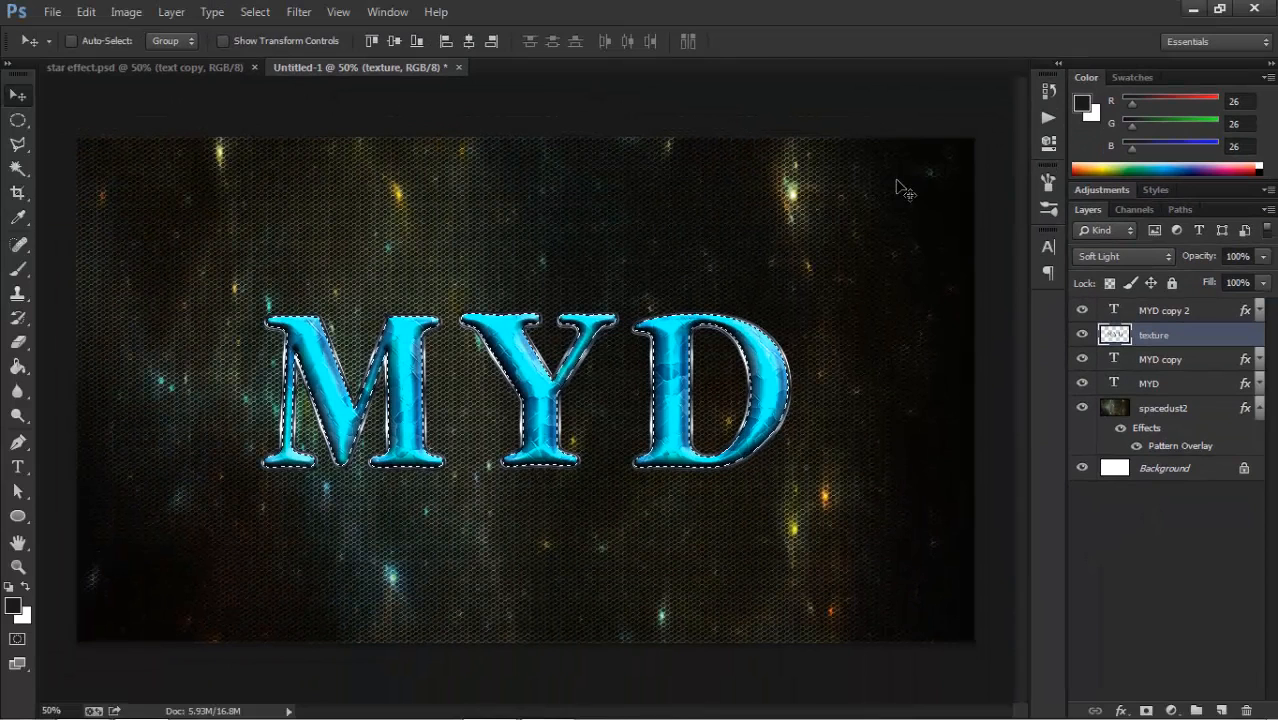
# Add a new layer above the MYD copy 2 text layer and name it "noise".
pyautogui.click(1221, 710)
pyautogui.moveTo(1156, 327); pyautogui.dragTo(1162, 312)
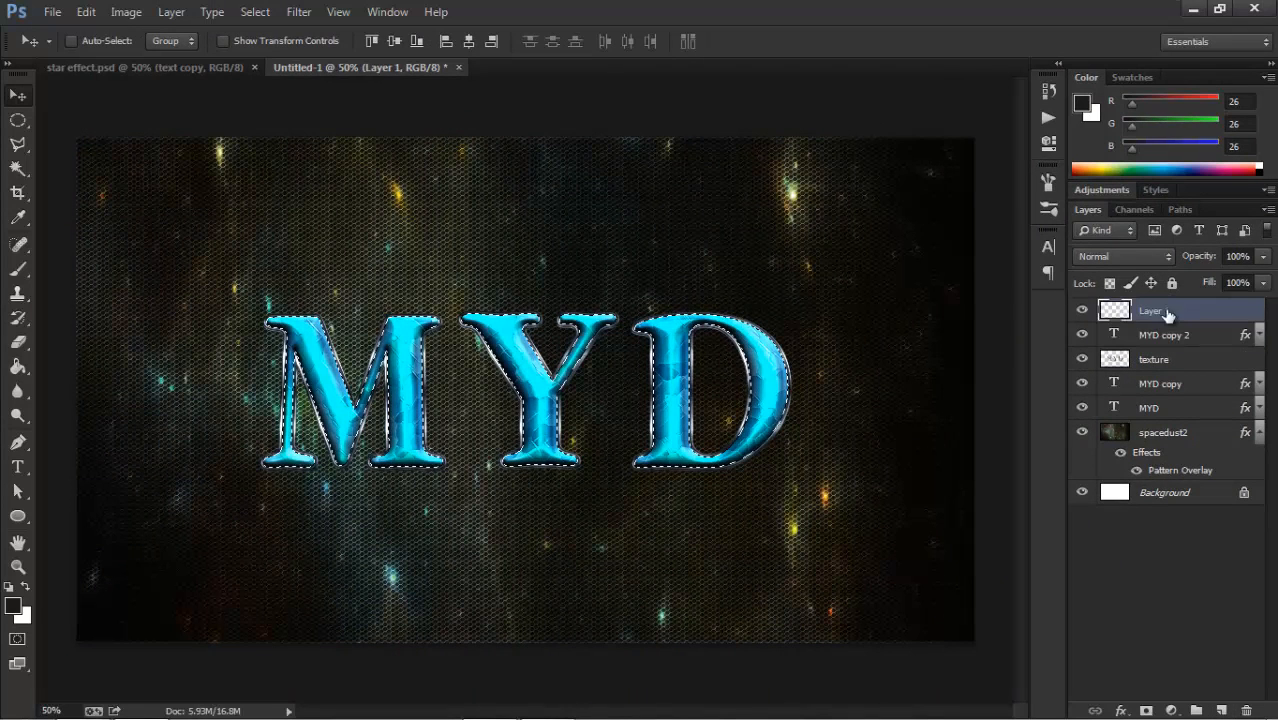
pyautogui.doubleClick(1160, 311)
pyautogui.write('noise')
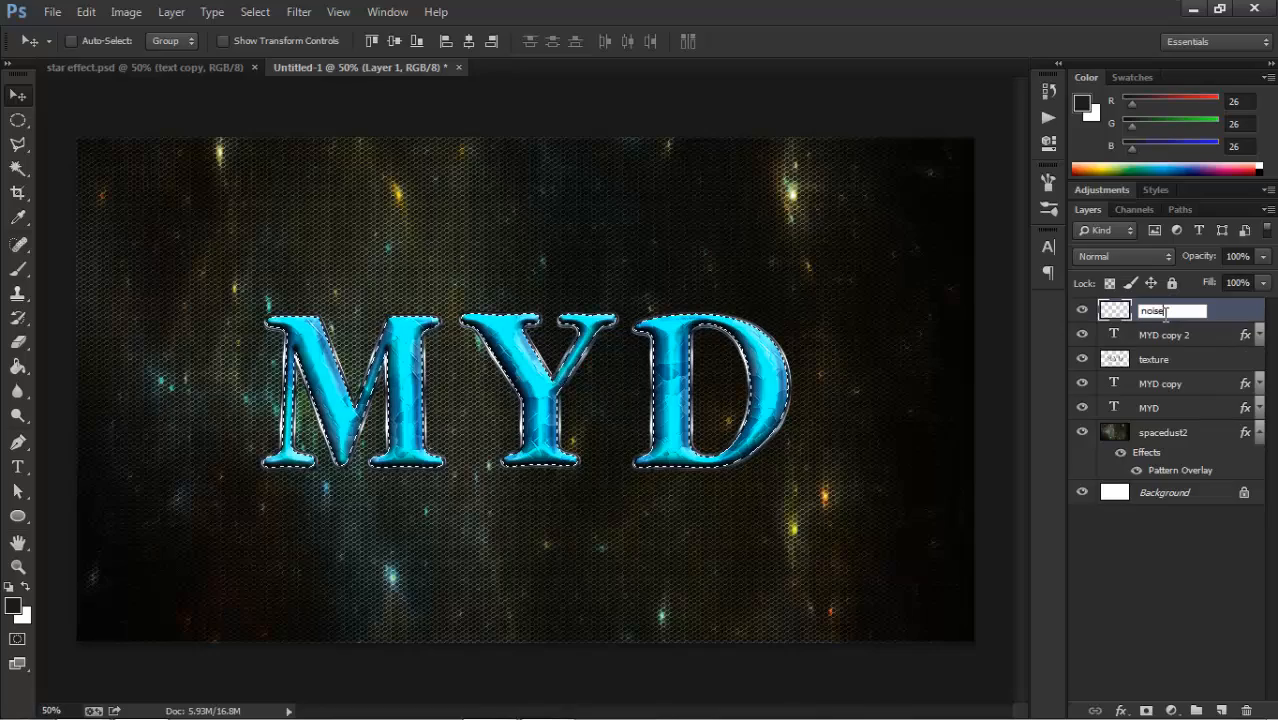
pyautogui.press('Return')
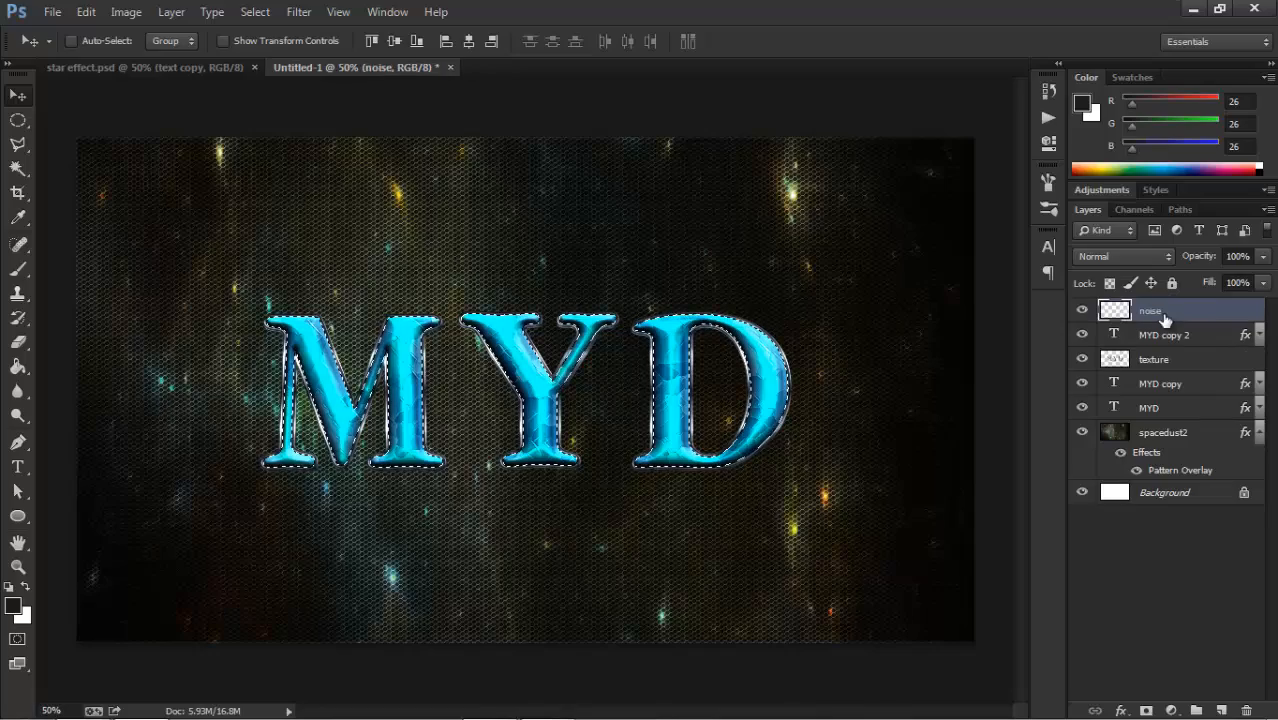
# Render the Clouds filter inside the text selection on the noise layer and deselect.
pyautogui.click(301, 13)
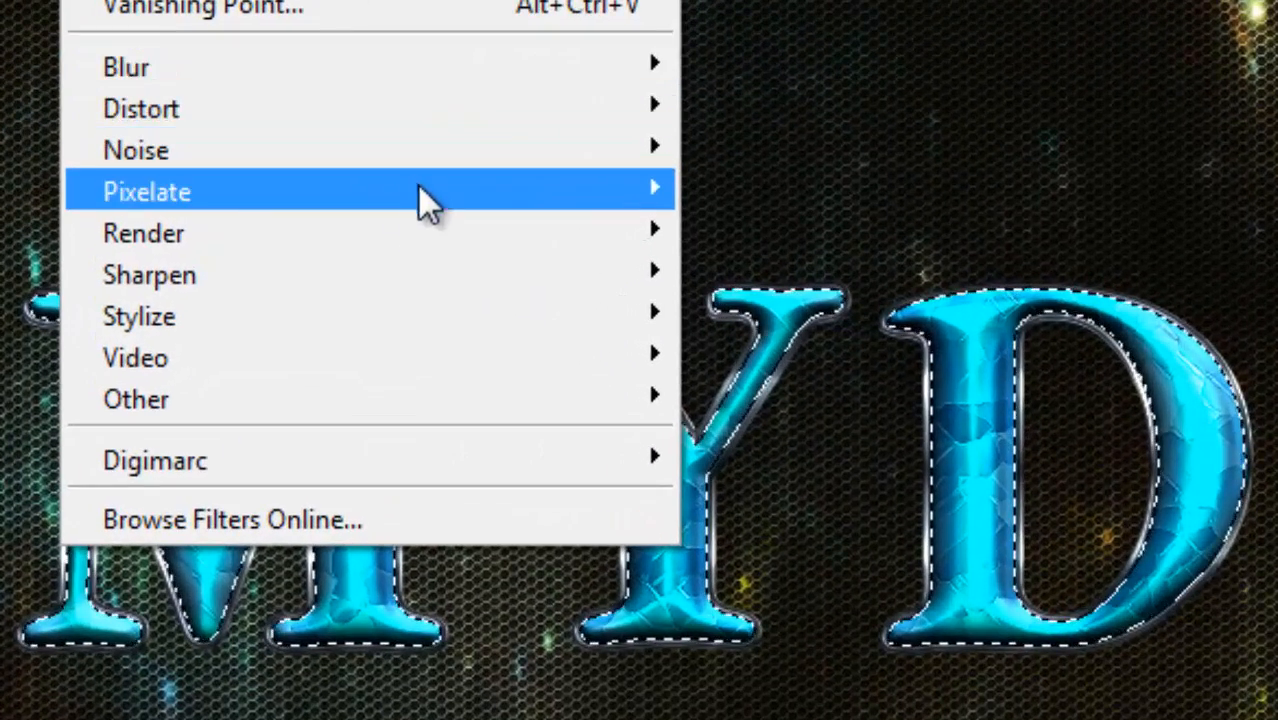
pyautogui.moveTo(610, 237)
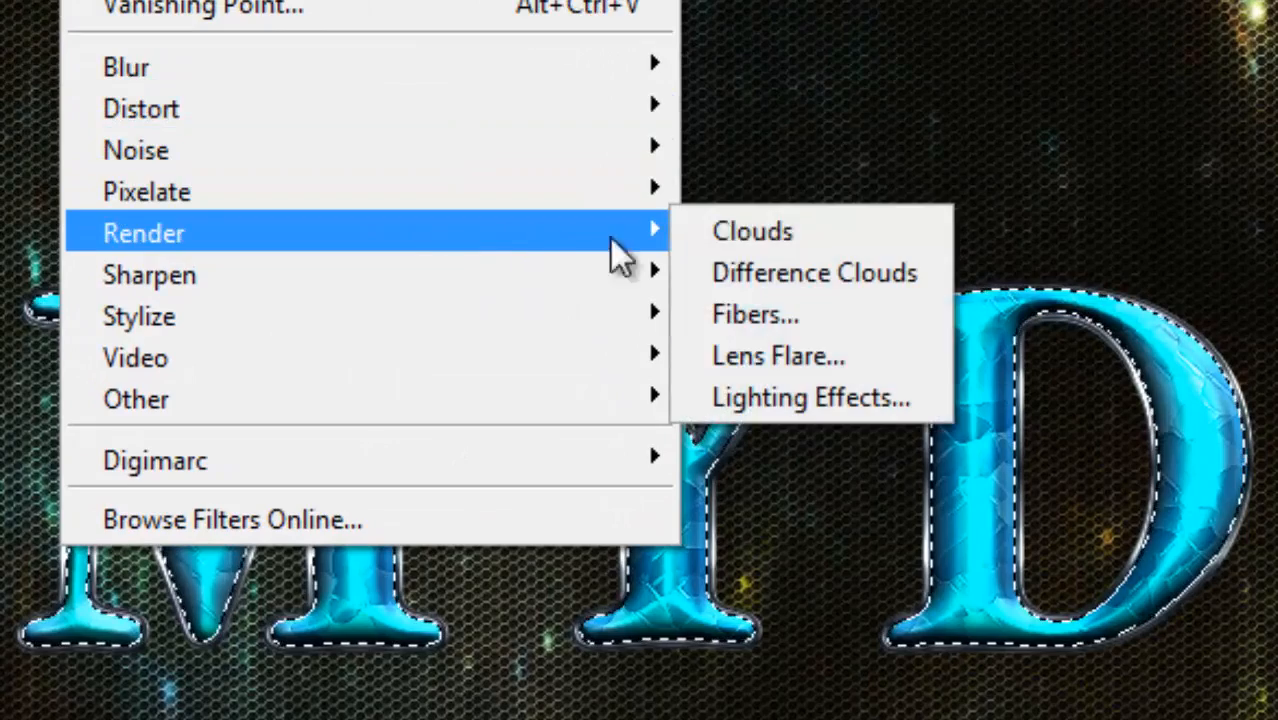
pyautogui.click(735, 240)
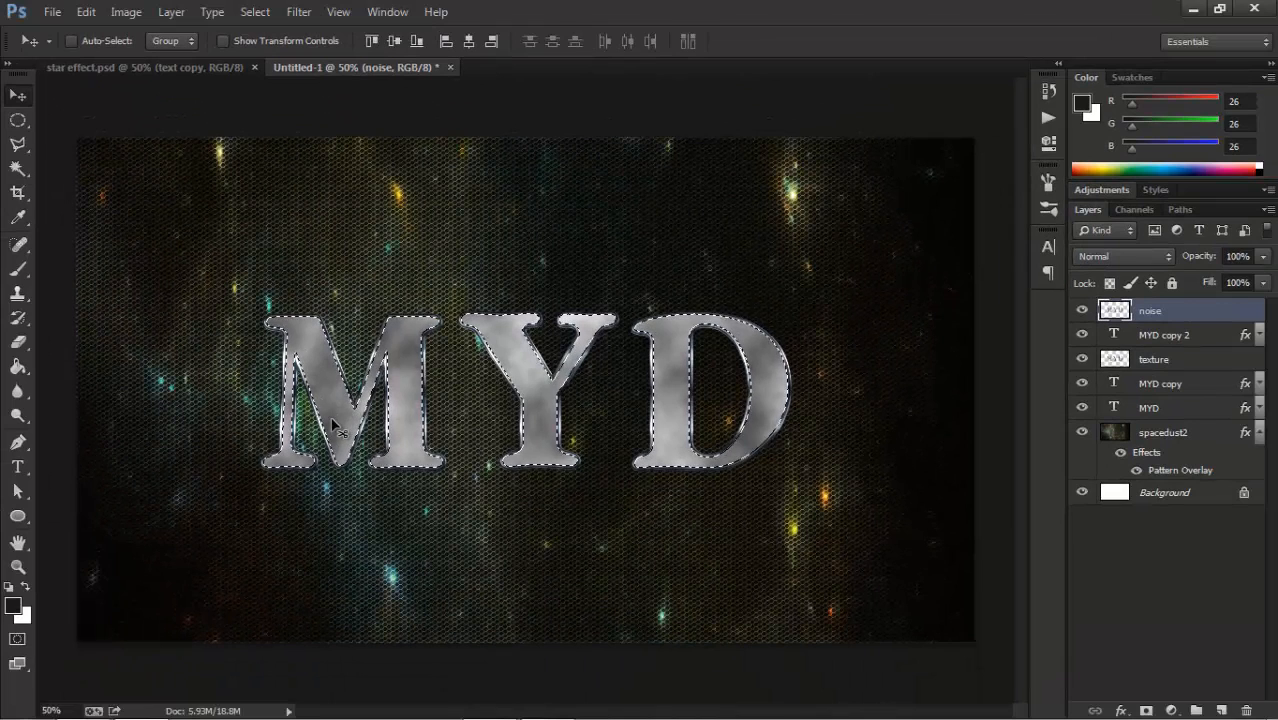
pyautogui.hotkey('ctrl', 'd')
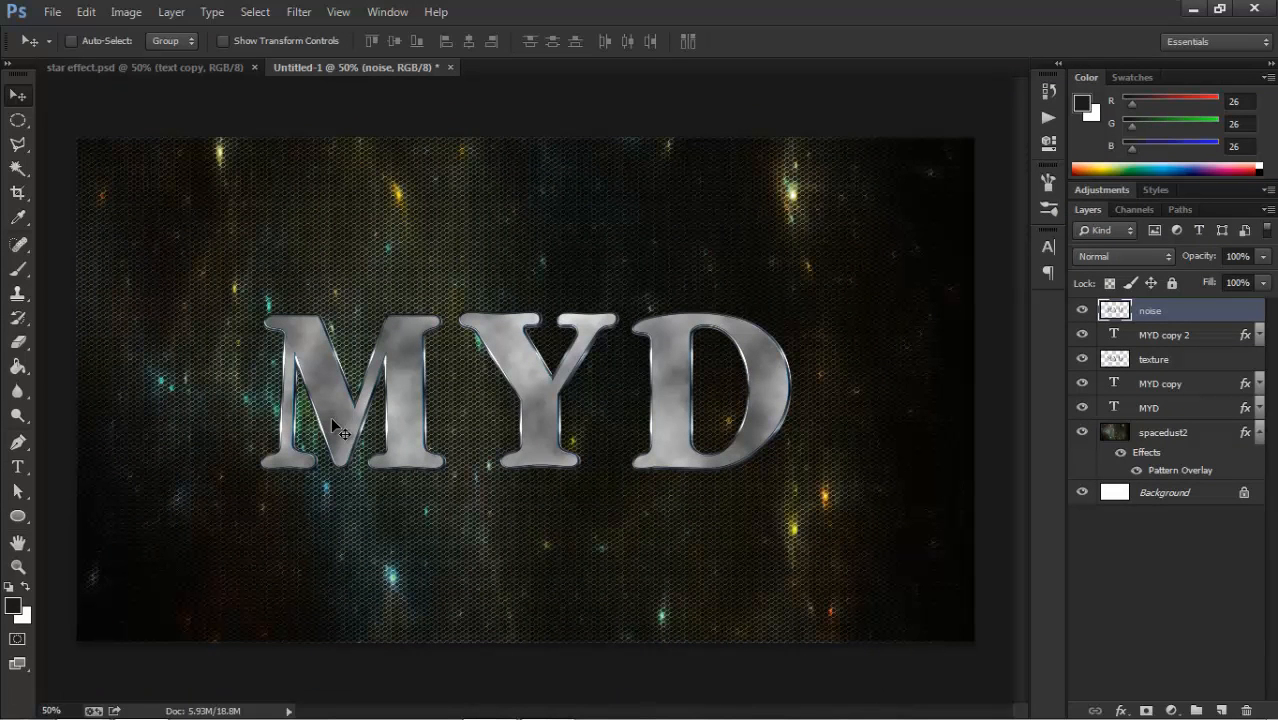
# Apply the Grain texture filter to the noise layer with intensity 20, contrast 20 and grain type Sprinkles.
pyautogui.click(300, 12)
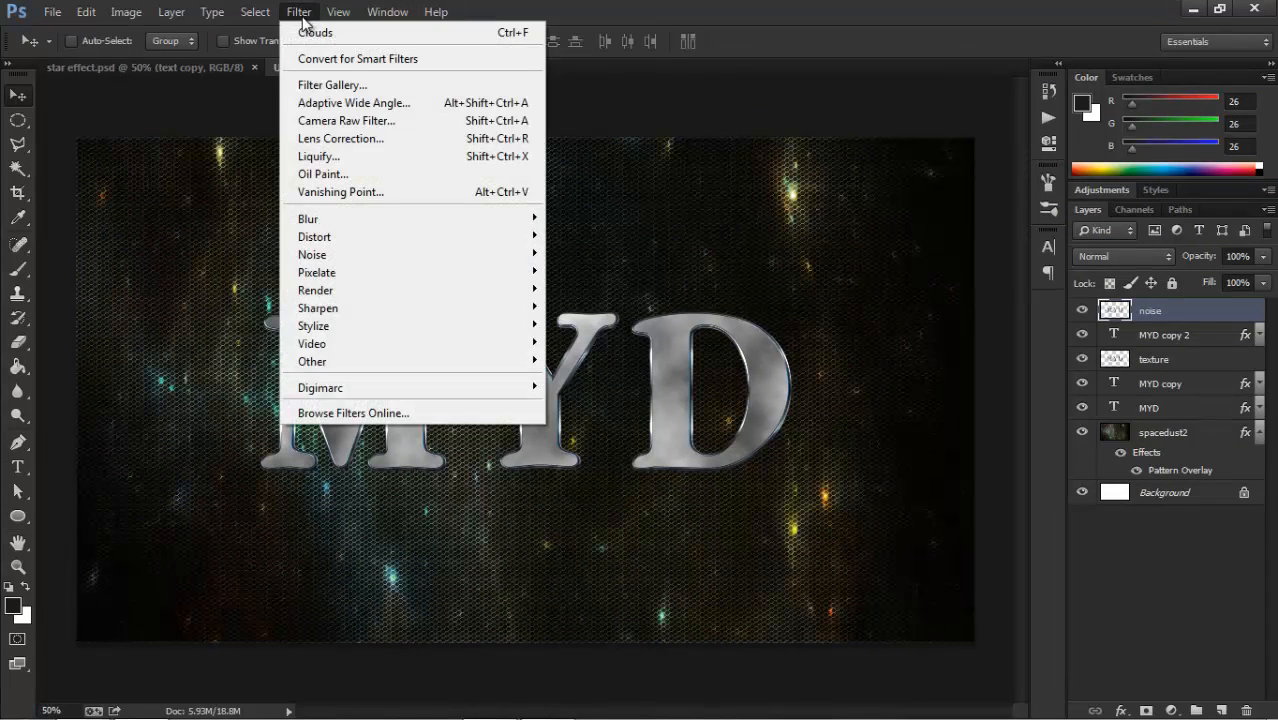
pyautogui.click(358, 87)
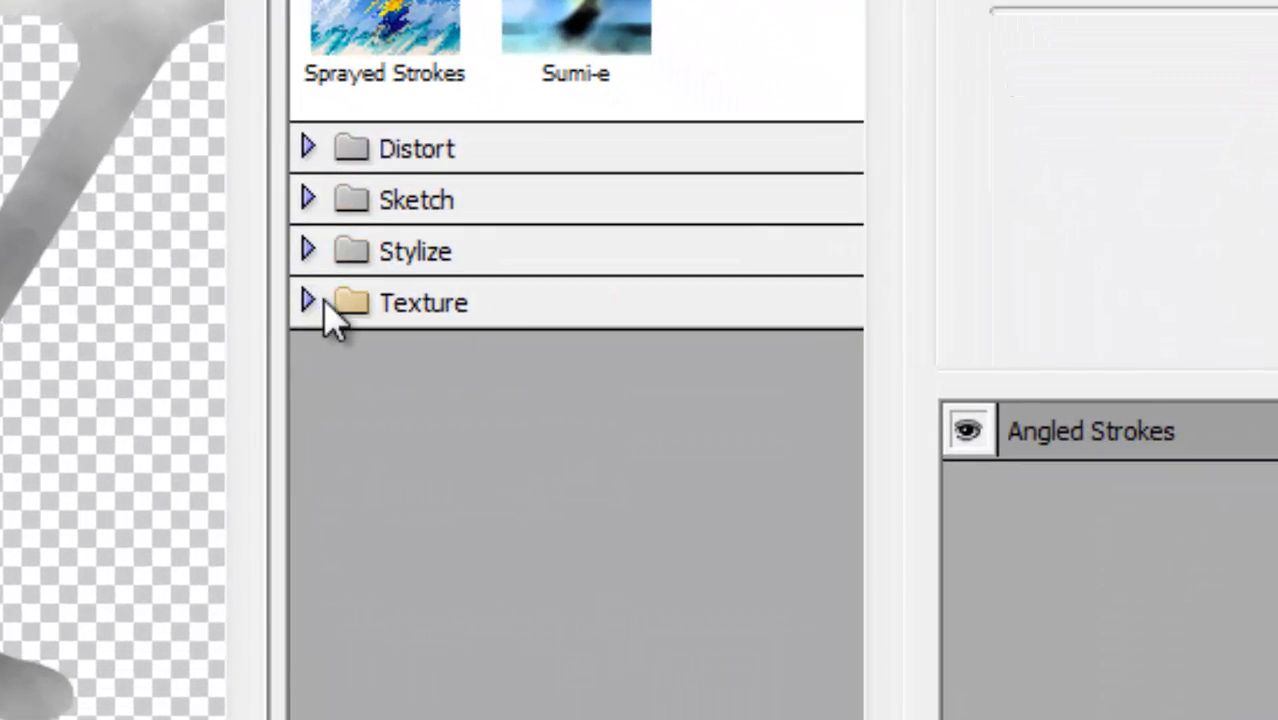
pyautogui.click(362, 310)
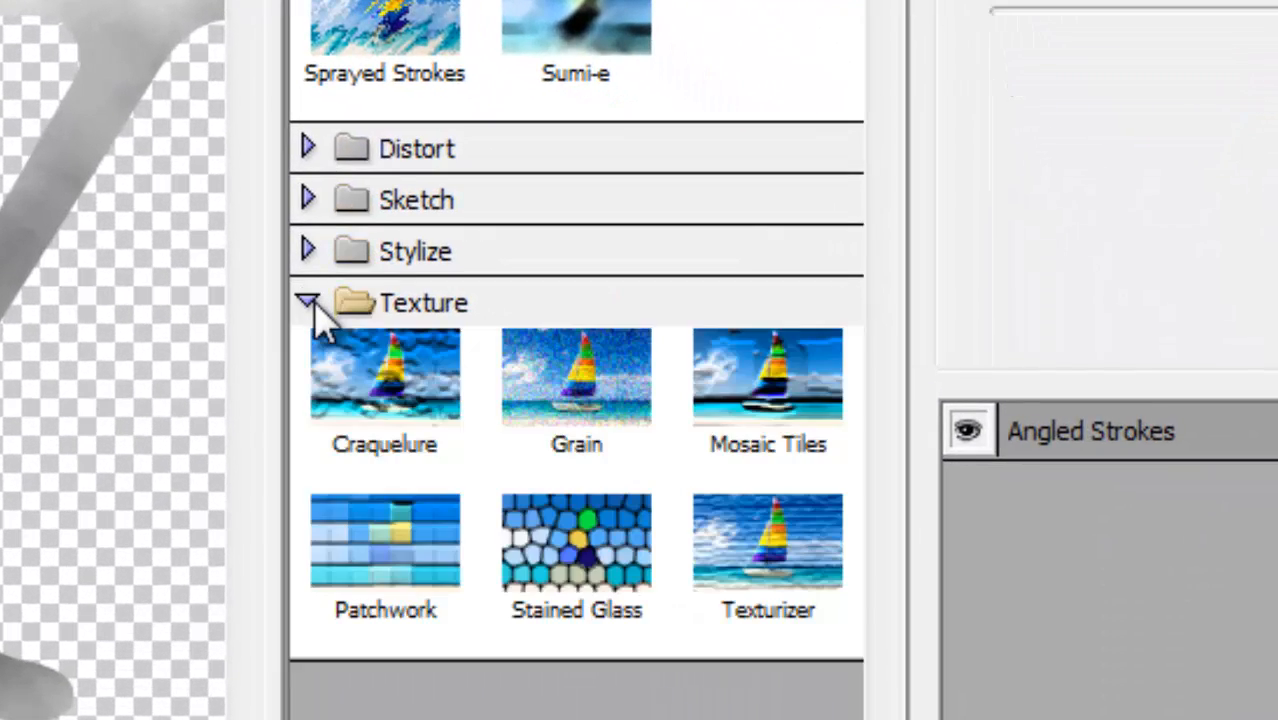
pyautogui.click(598, 410)
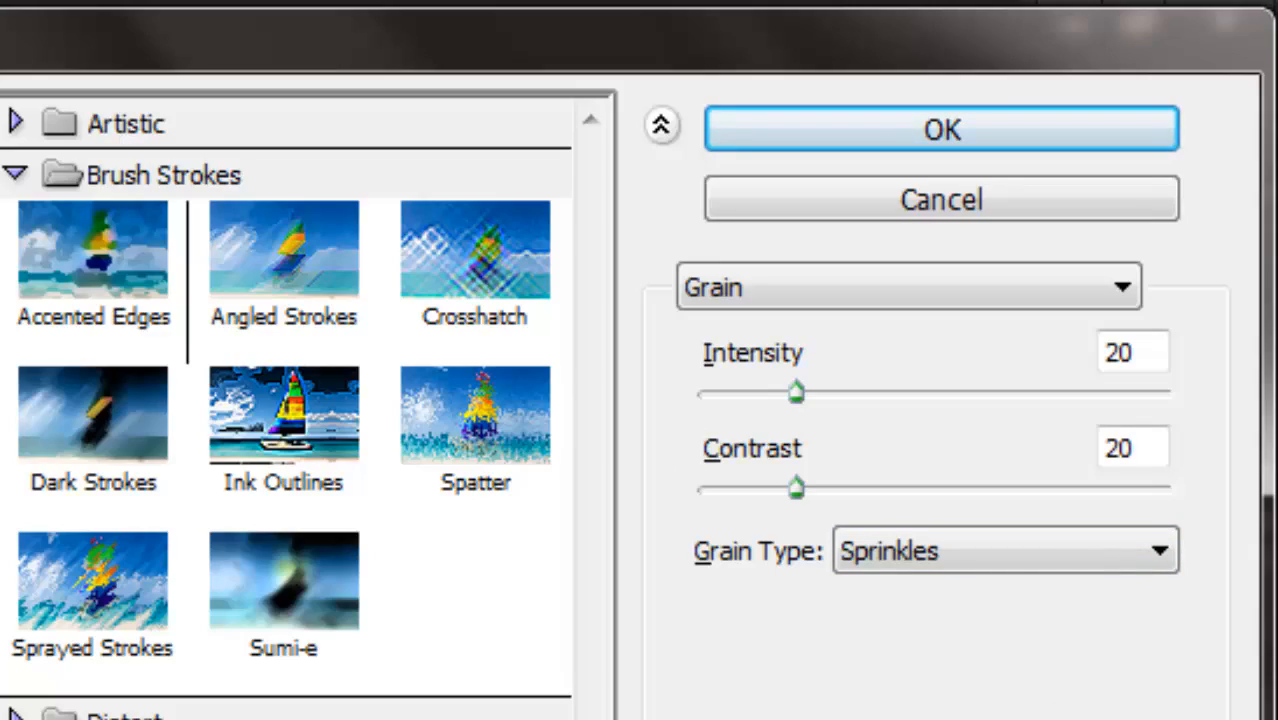
pyautogui.click(948, 130)
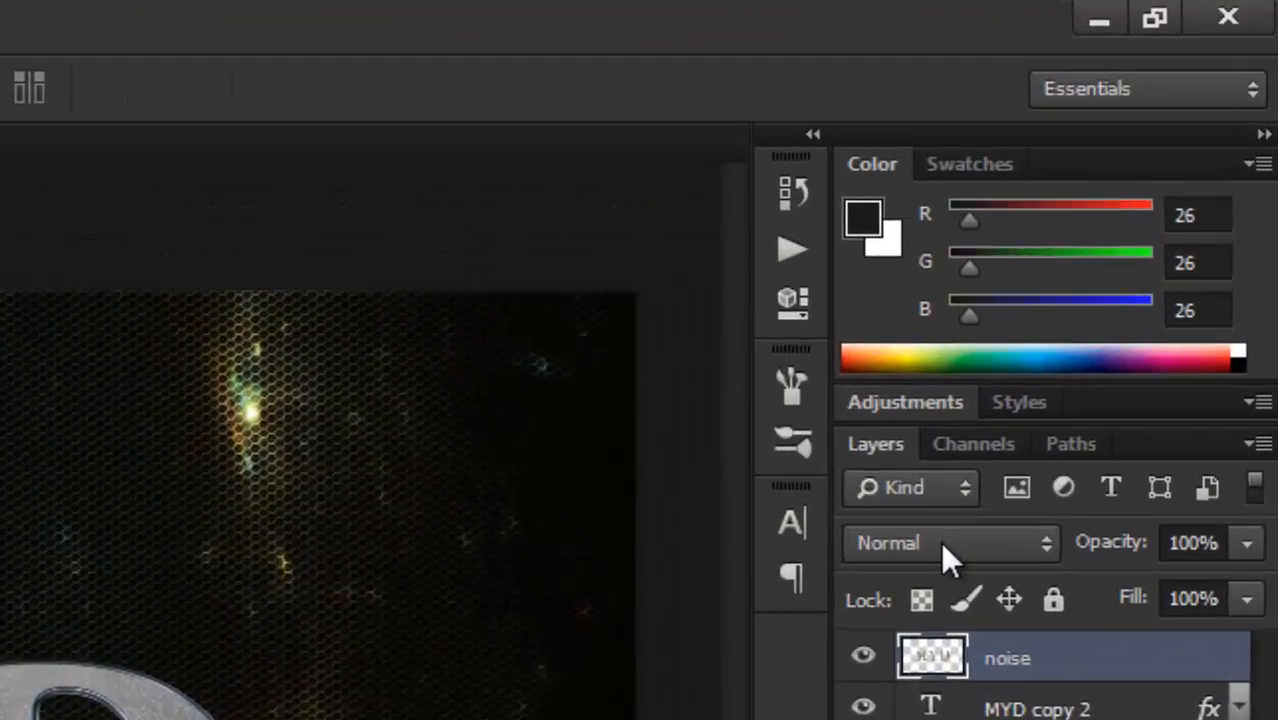
# Set the noise layer's blend mode to Soft Light and its opacity to 50%.
pyautogui.click(1126, 258)
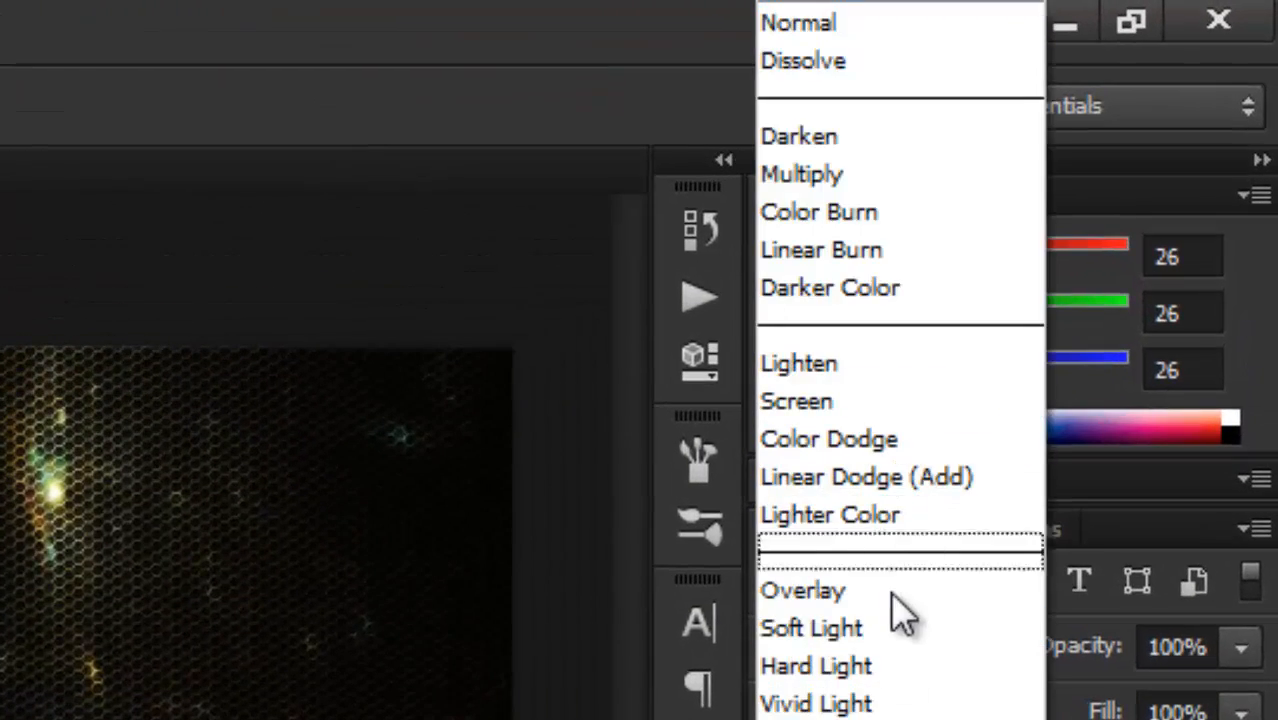
pyautogui.click(900, 628)
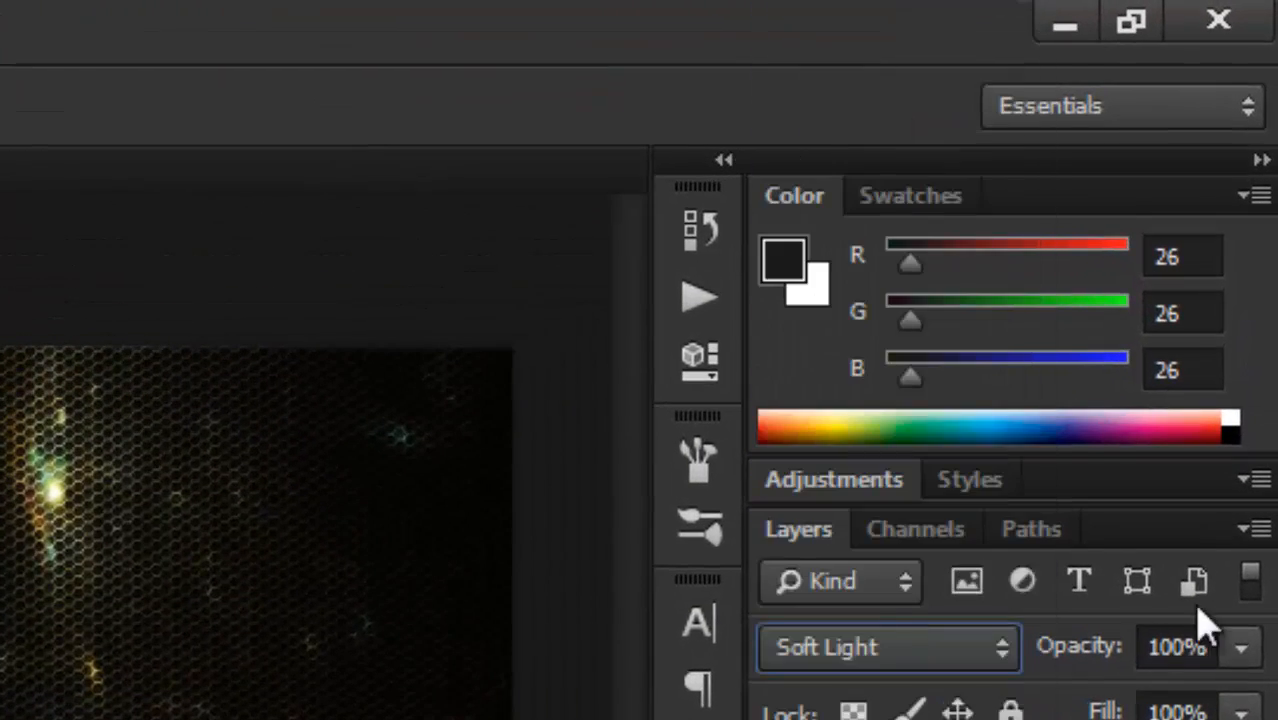
pyautogui.moveTo(1218, 648); pyautogui.dragTo(1127, 648)
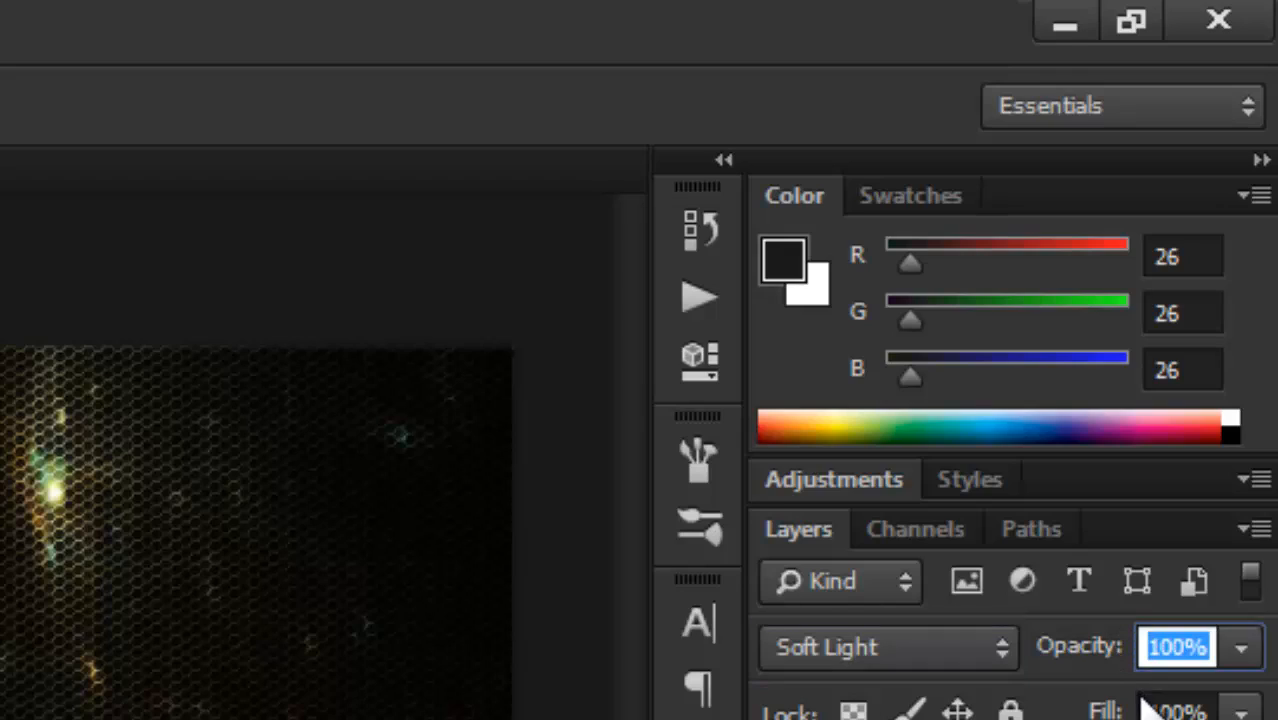
pyautogui.write('50')
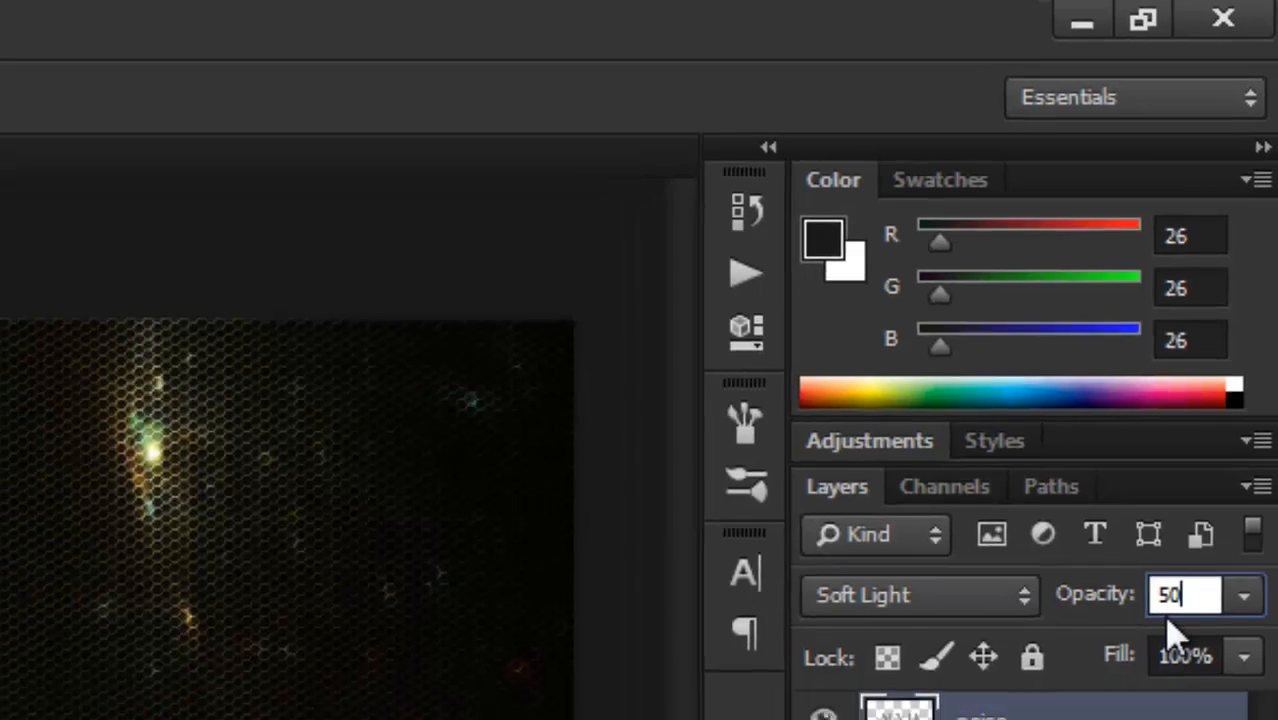
pyautogui.press('Return')
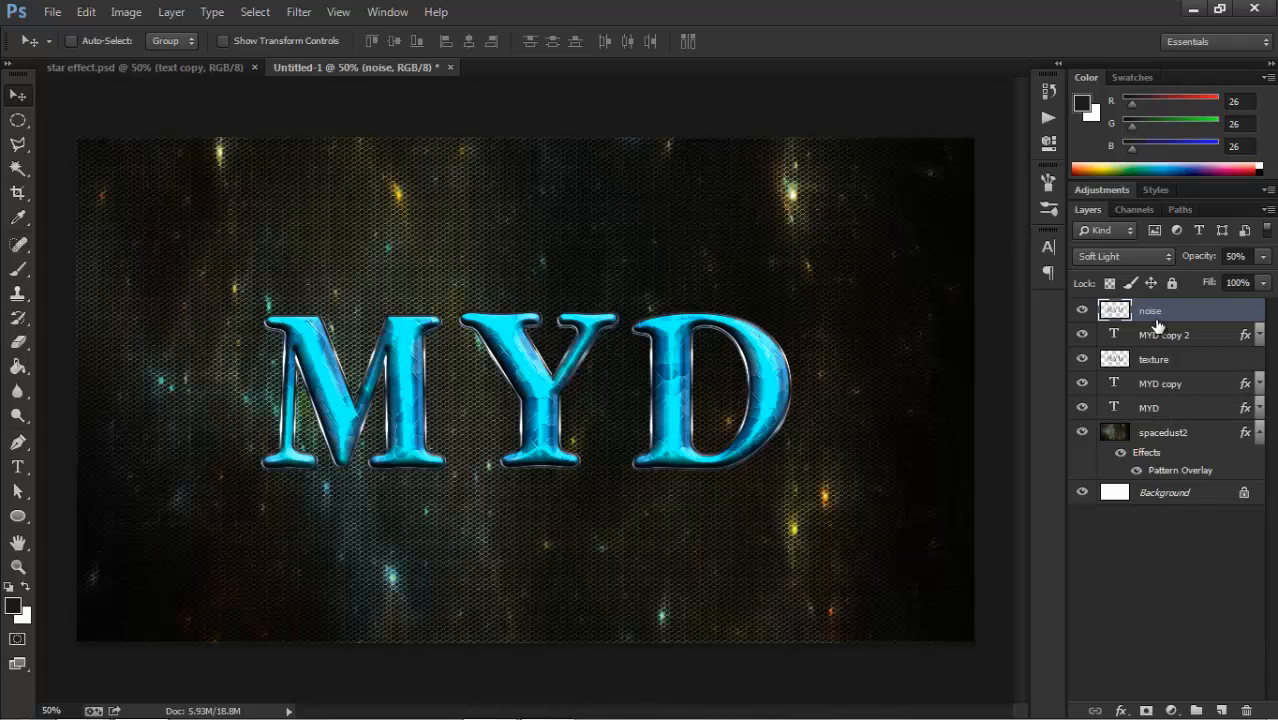
# Group all layers from noise down to MYD and name the group "text".
pyautogui.keyDown('shift'); pyautogui.click(1170, 413); pyautogui.keyUp('shift')
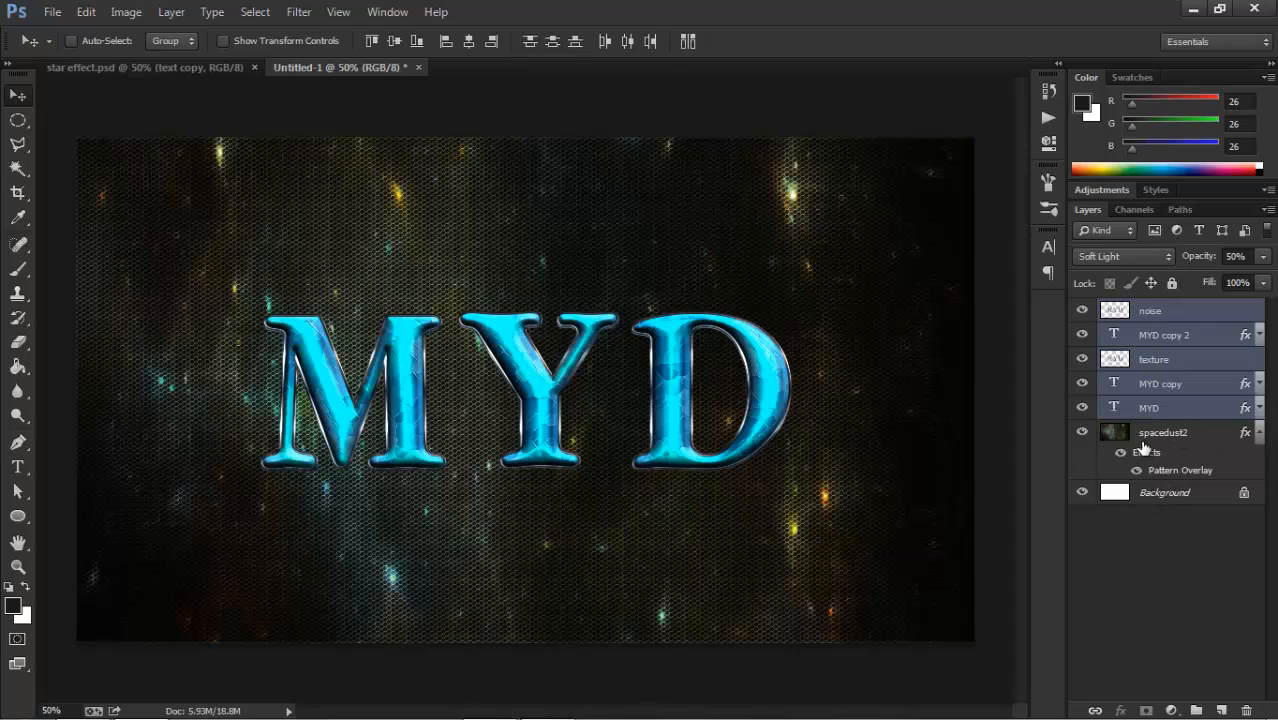
pyautogui.hotkey('ctrl', 'g')
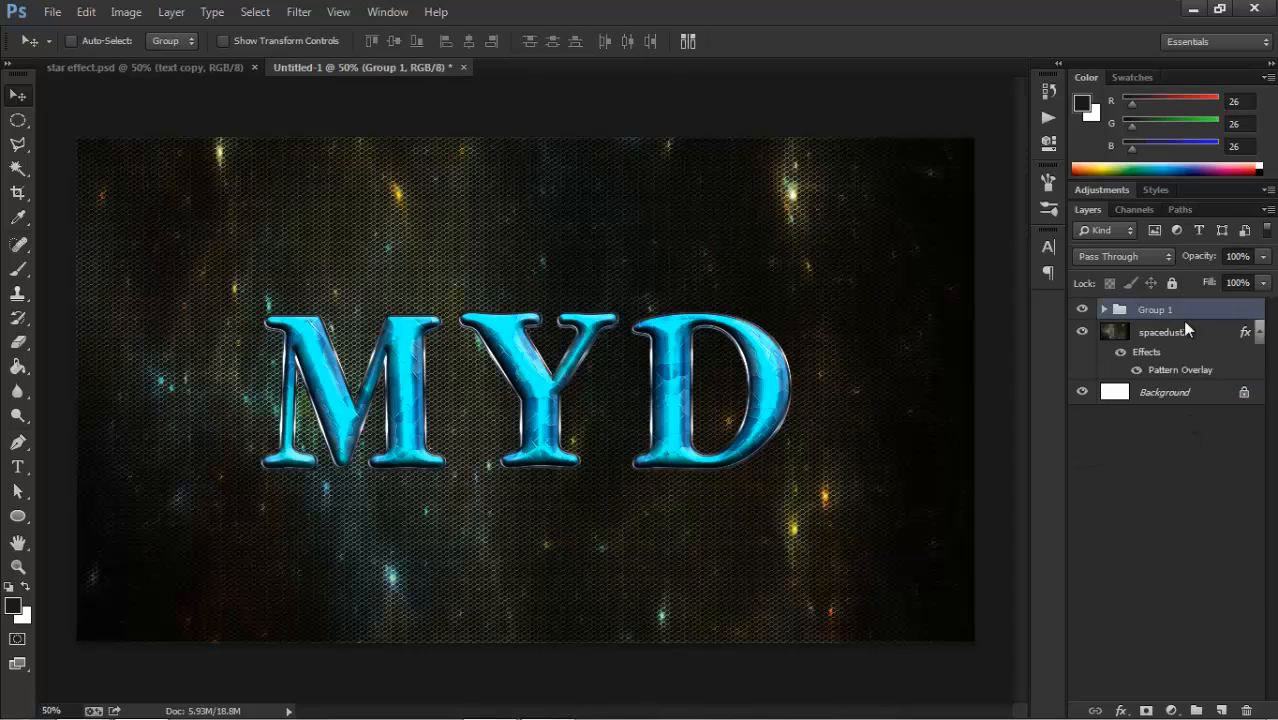
pyautogui.doubleClick(1157, 310)
pyautogui.write('text')
pyautogui.press('Return')
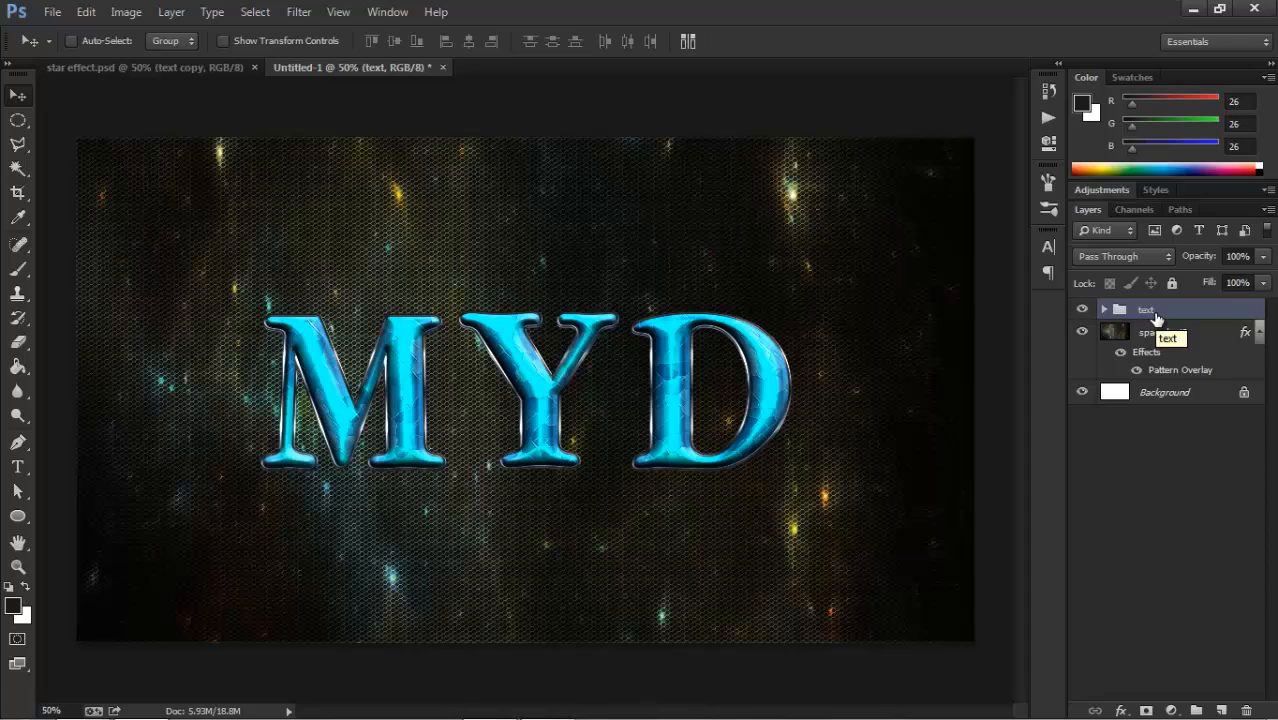
# Duplicate the text group and hide the original group.
pyautogui.hotkey('ctrl', 'j')
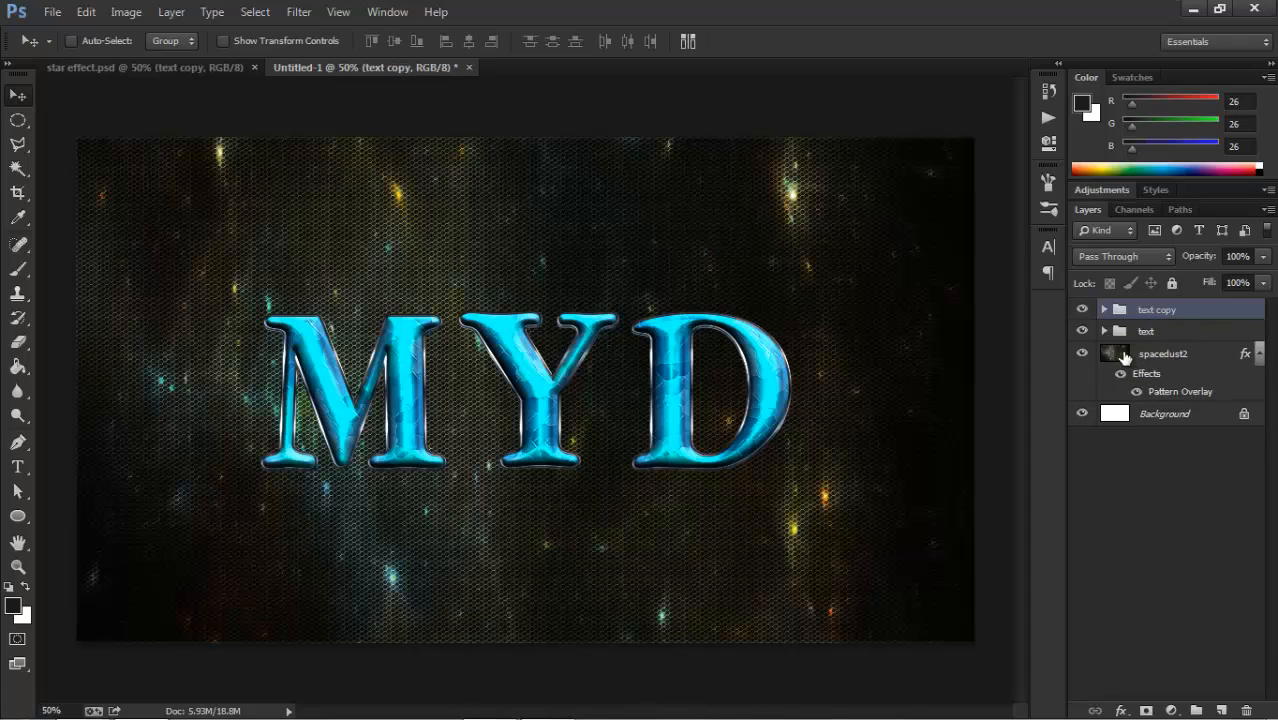
pyautogui.click(1083, 333)
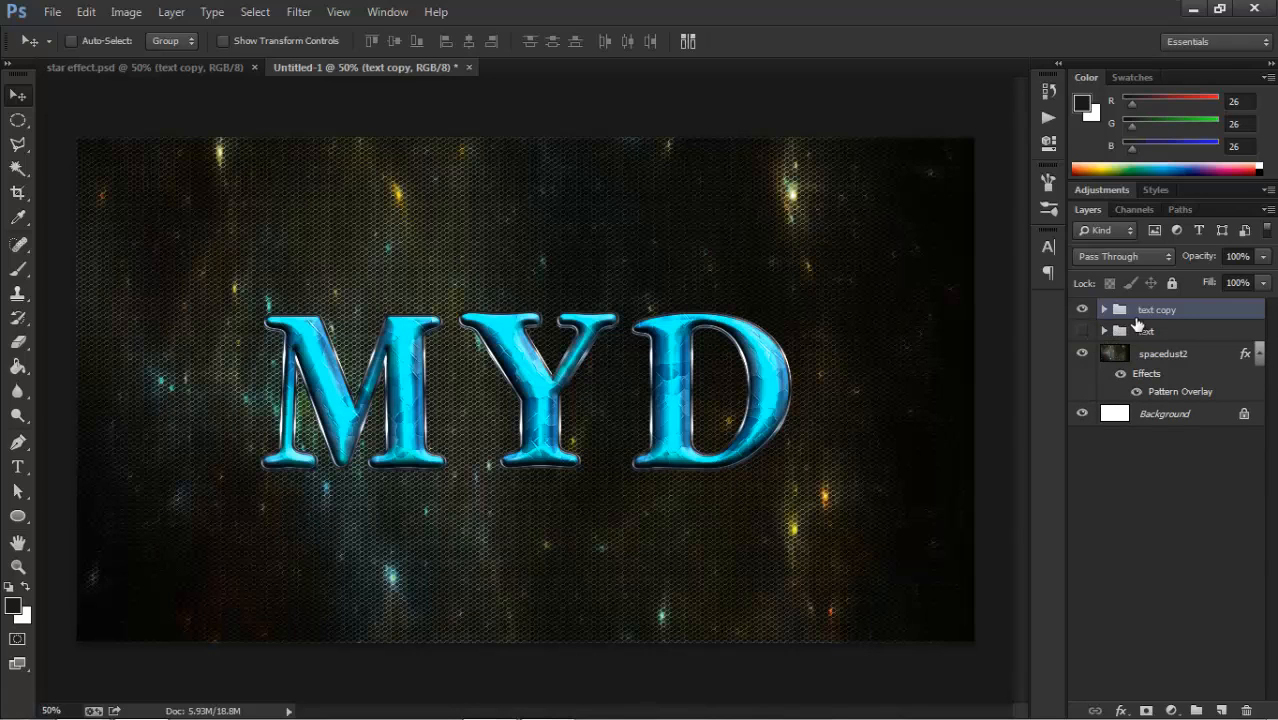